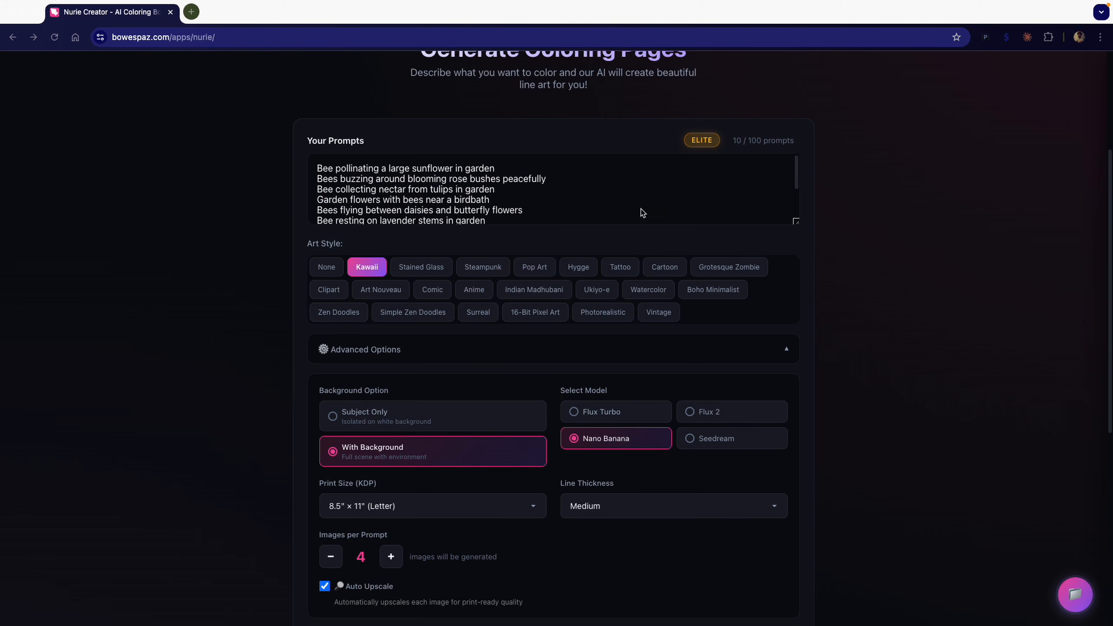
Review the bee garden prompts, the Kawaii art style and the advanced generation options.
{"action": "scroll", "coordinate": [697, 170], "scroll_direction": "up", "scroll_amount": 3}
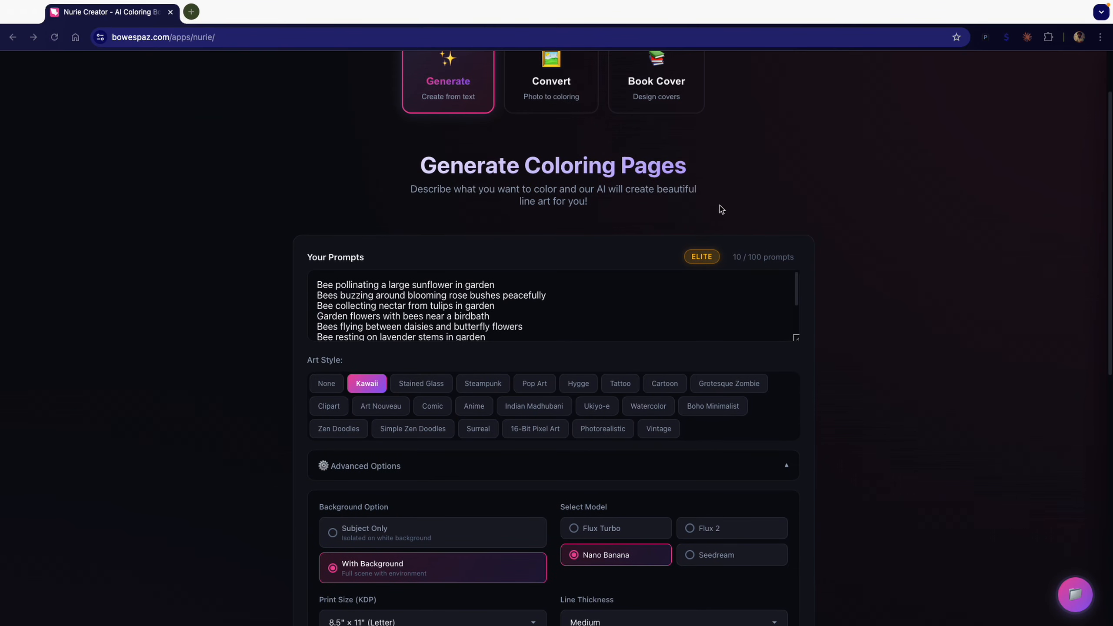
{"action": "scroll", "coordinate": [797, 279], "scroll_direction": "down", "scroll_amount": 2}
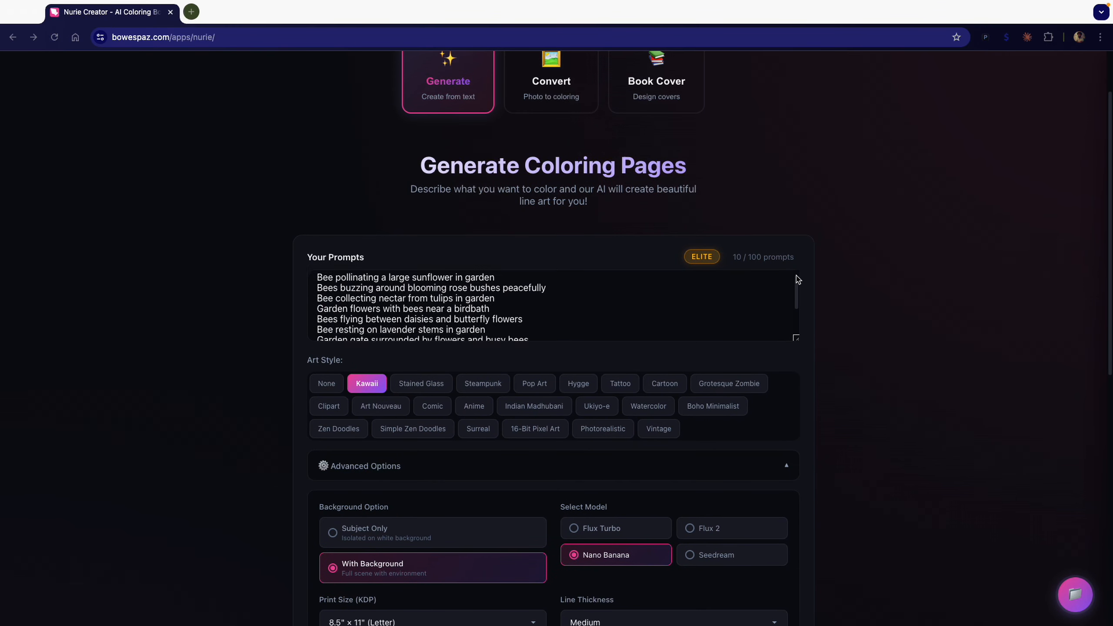
{"action": "scroll", "coordinate": [835, 299], "scroll_direction": "down", "scroll_amount": 7}
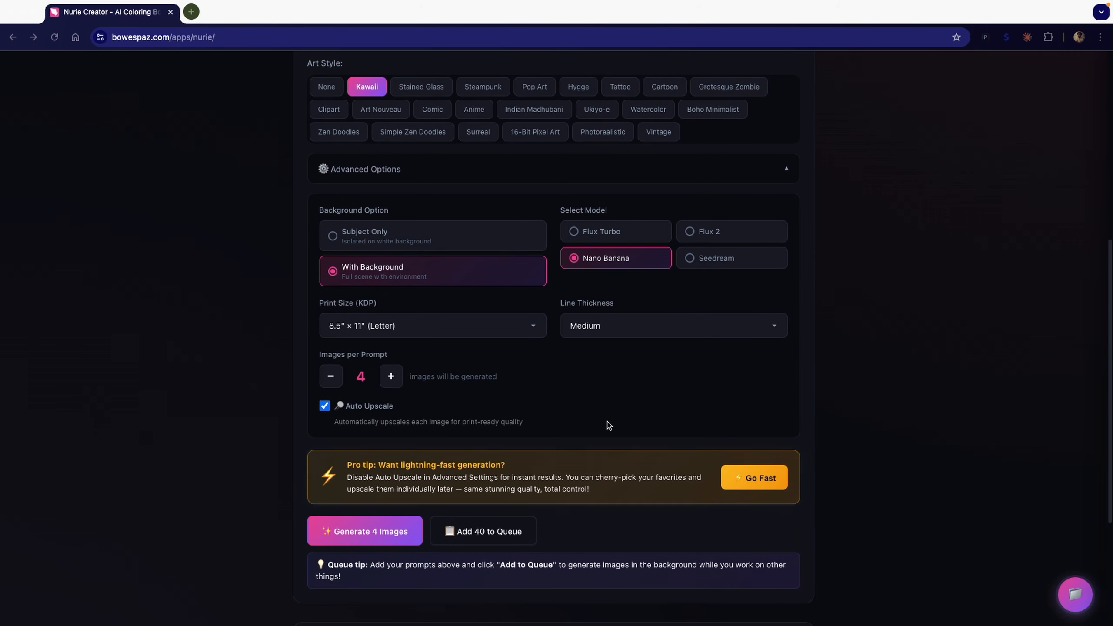
{"action": "scroll", "coordinate": [552, 408], "scroll_direction": "up", "scroll_amount": 4}
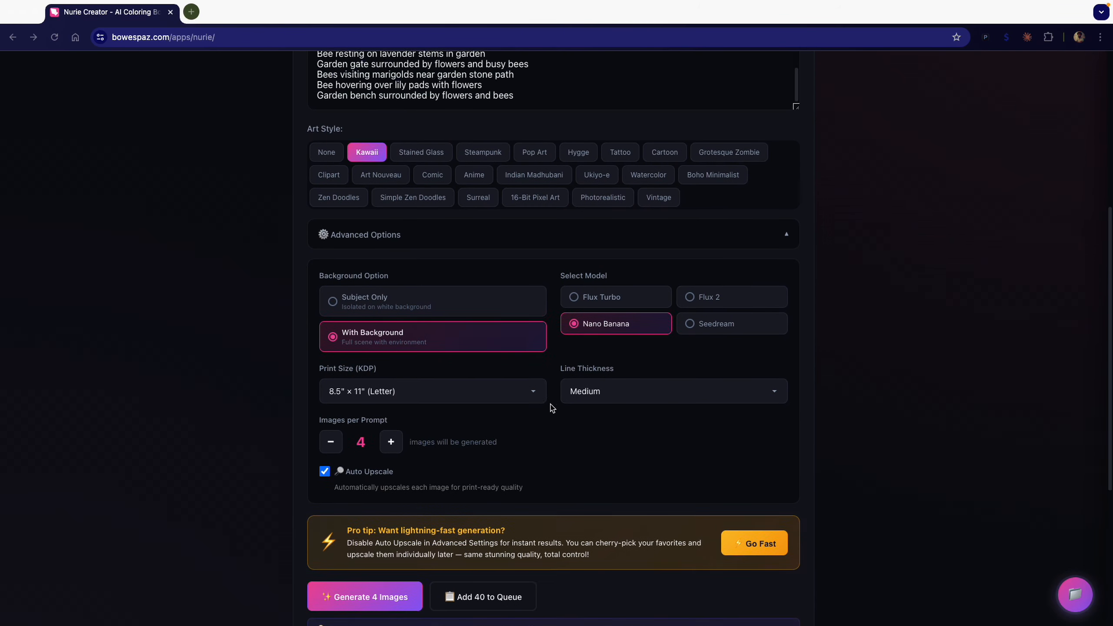
{"action": "scroll", "coordinate": [552, 408], "scroll_direction": "up", "scroll_amount": 3}
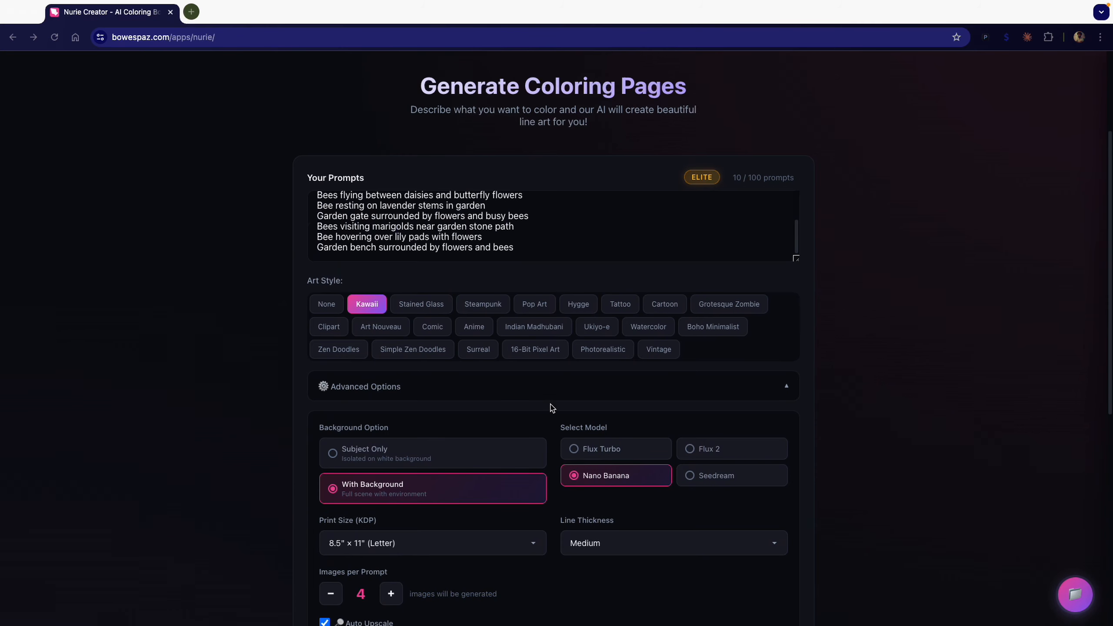
{"action": "scroll", "coordinate": [511, 339], "scroll_direction": "up", "scroll_amount": 2}
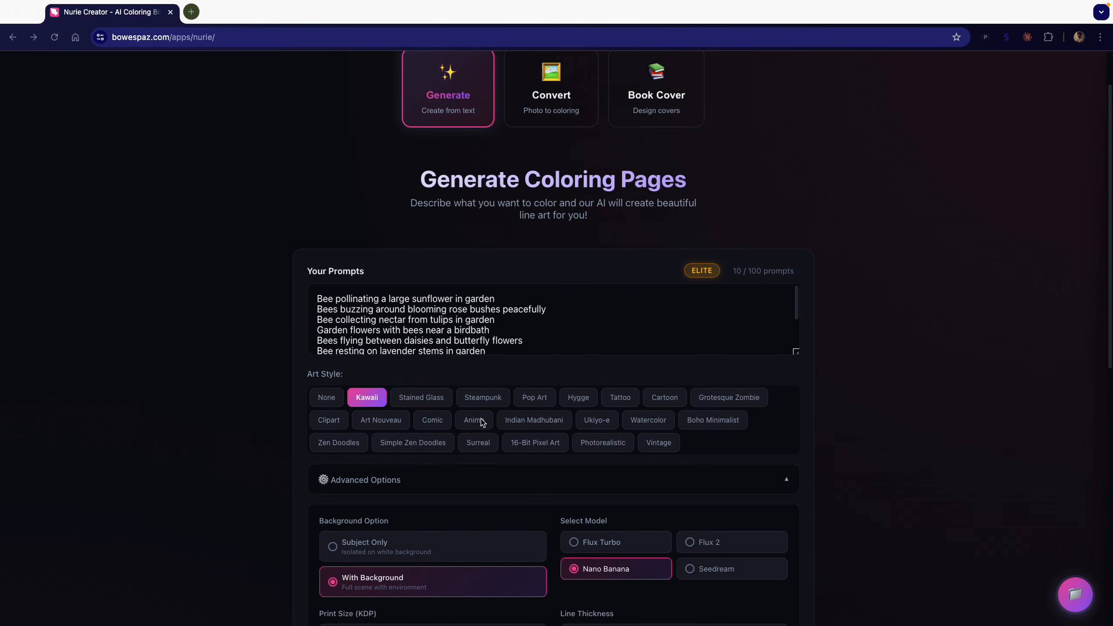
Turn off Auto Upscale in the advanced options for generating the coloring pages.
{"action": "scroll", "coordinate": [480, 422], "scroll_direction": "down", "scroll_amount": 5}
{"action": "scroll", "coordinate": [662, 431], "scroll_direction": "down", "scroll_amount": 3}
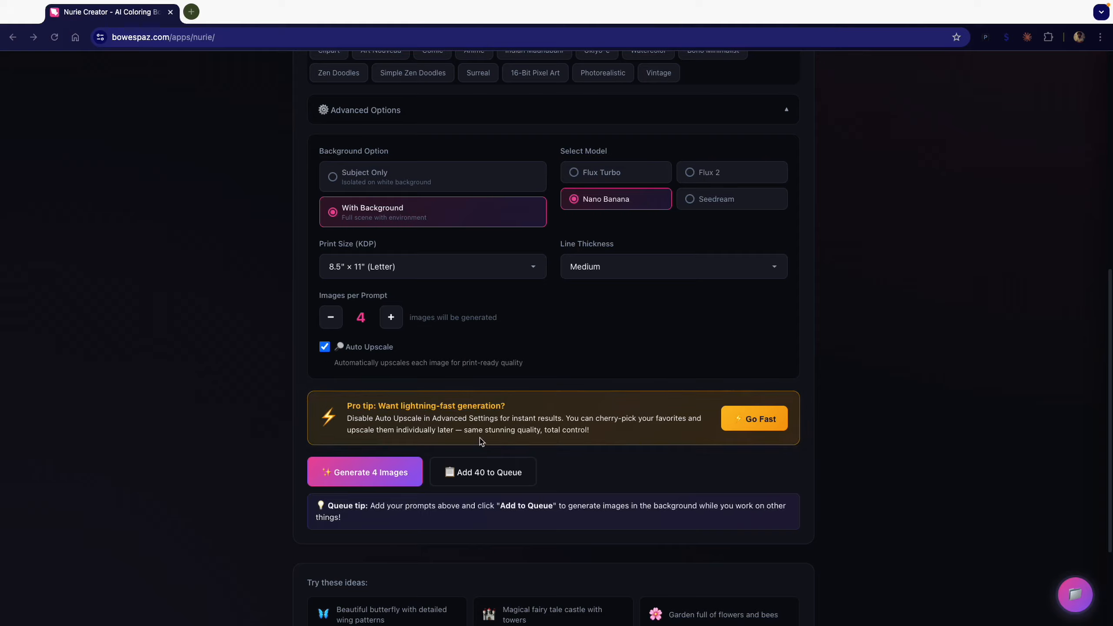
{"action": "left_click", "coordinate": [327, 351]}
{"action": "left_click", "coordinate": [325, 347]}
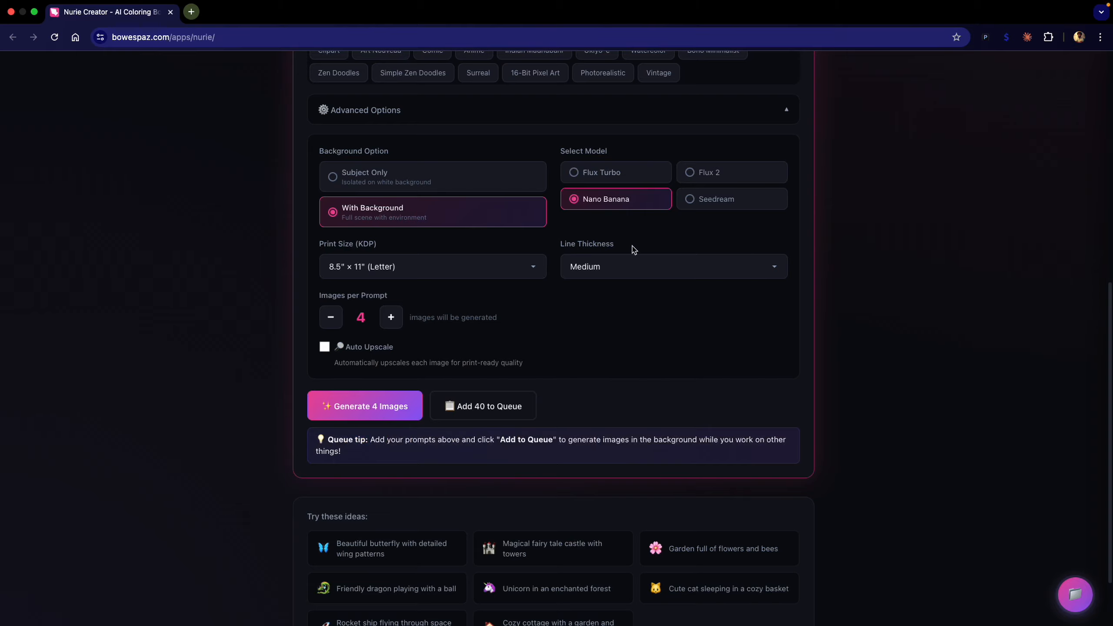
Check the contents of My Collection and close it again.
{"action": "scroll", "coordinate": [624, 398], "scroll_direction": "up", "scroll_amount": 5}
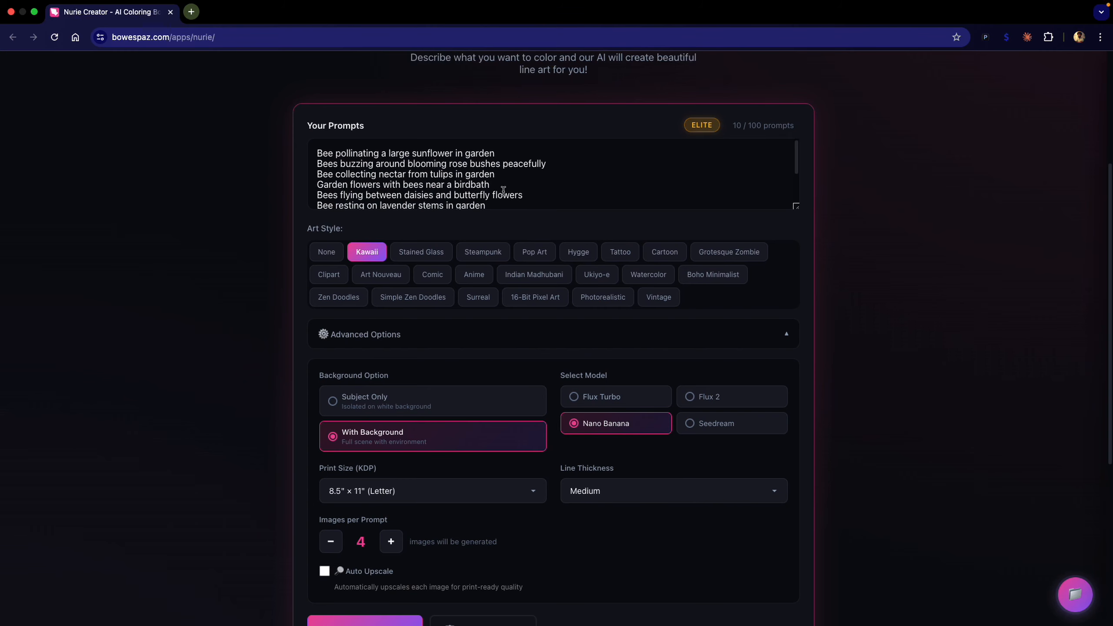
{"action": "scroll", "coordinate": [805, 376], "scroll_direction": "down", "scroll_amount": 4}
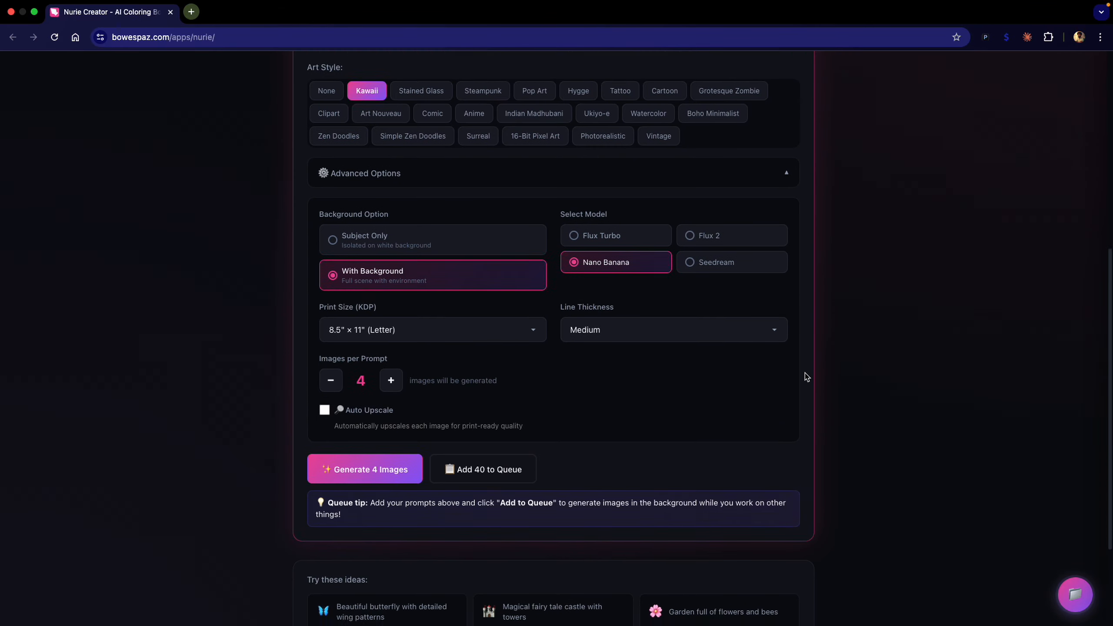
{"action": "scroll", "coordinate": [804, 376], "scroll_direction": "down", "scroll_amount": 2}
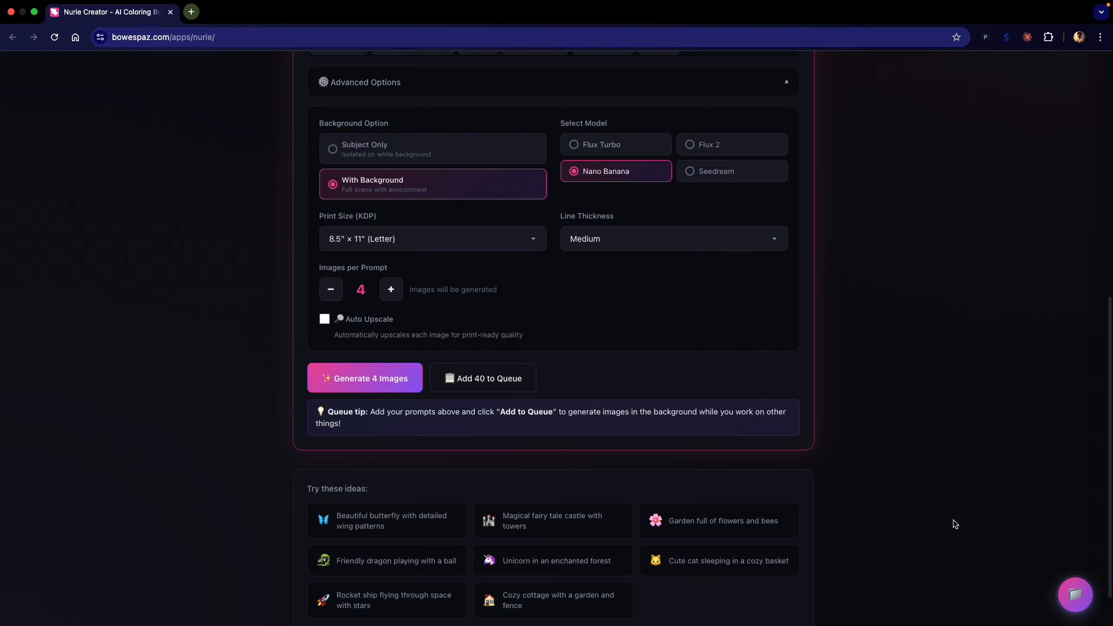
{"action": "left_click", "coordinate": [1074, 595]}
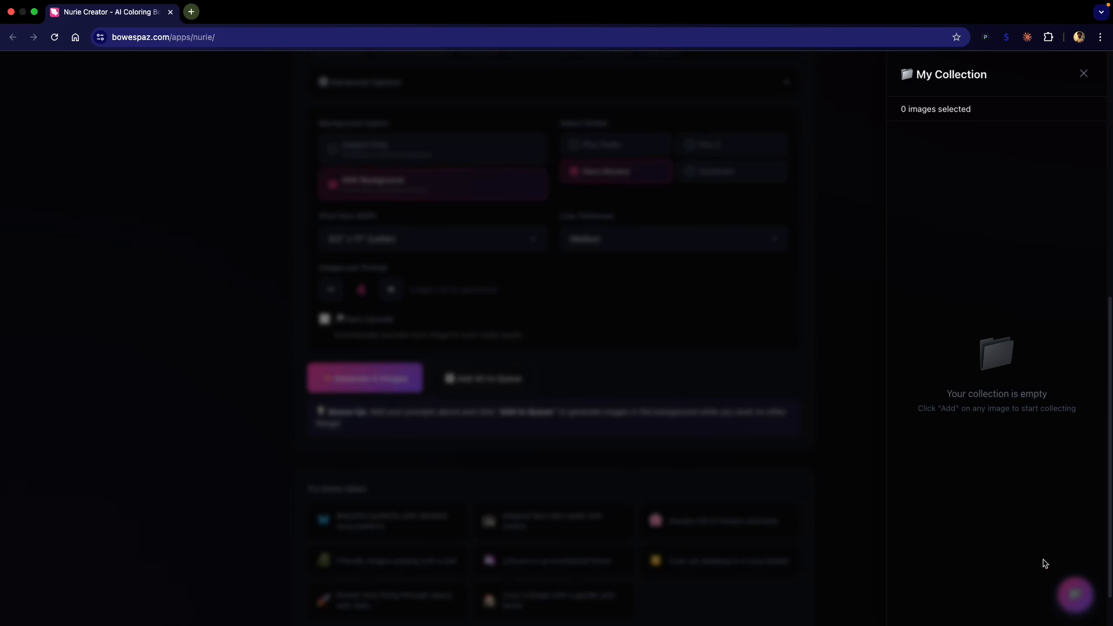
{"action": "left_click", "coordinate": [1083, 74]}
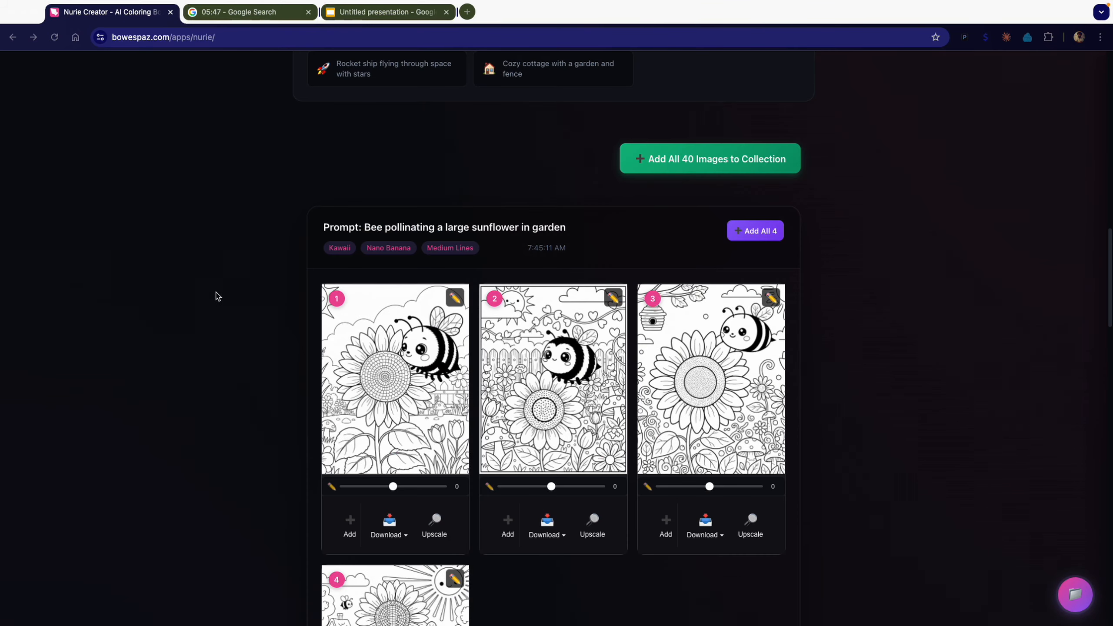
Return to the Nurie Creator page and dismiss the split view suggestion.
{"action": "left_click", "coordinate": [210, 15]}
{"action": "left_click", "coordinate": [287, 382]}
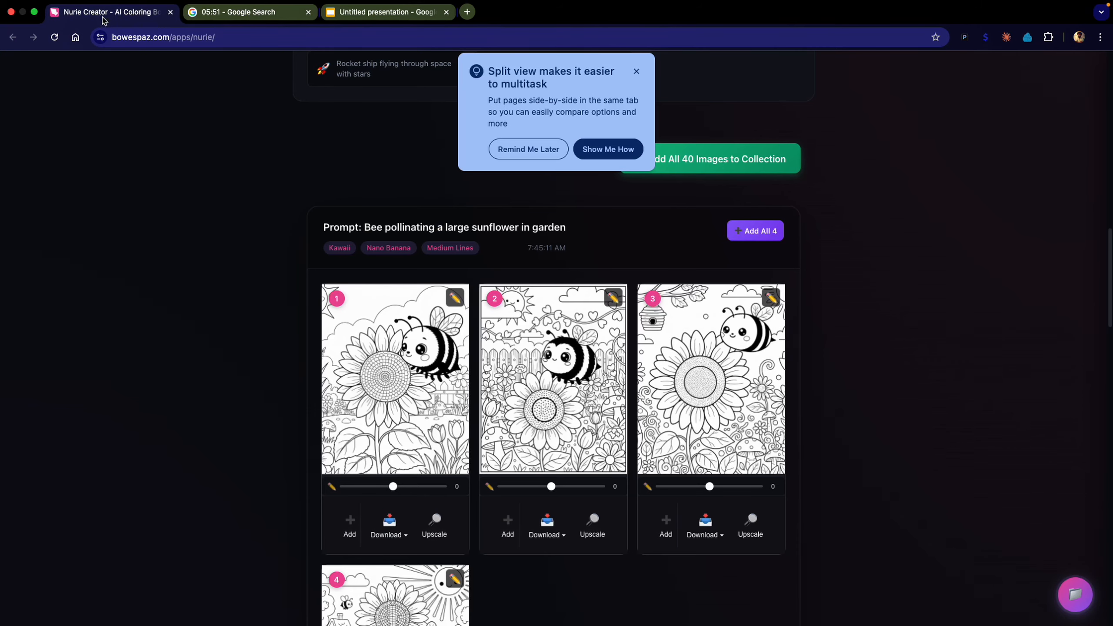
{"action": "left_click", "coordinate": [104, 15]}
{"action": "left_click", "coordinate": [636, 72]}
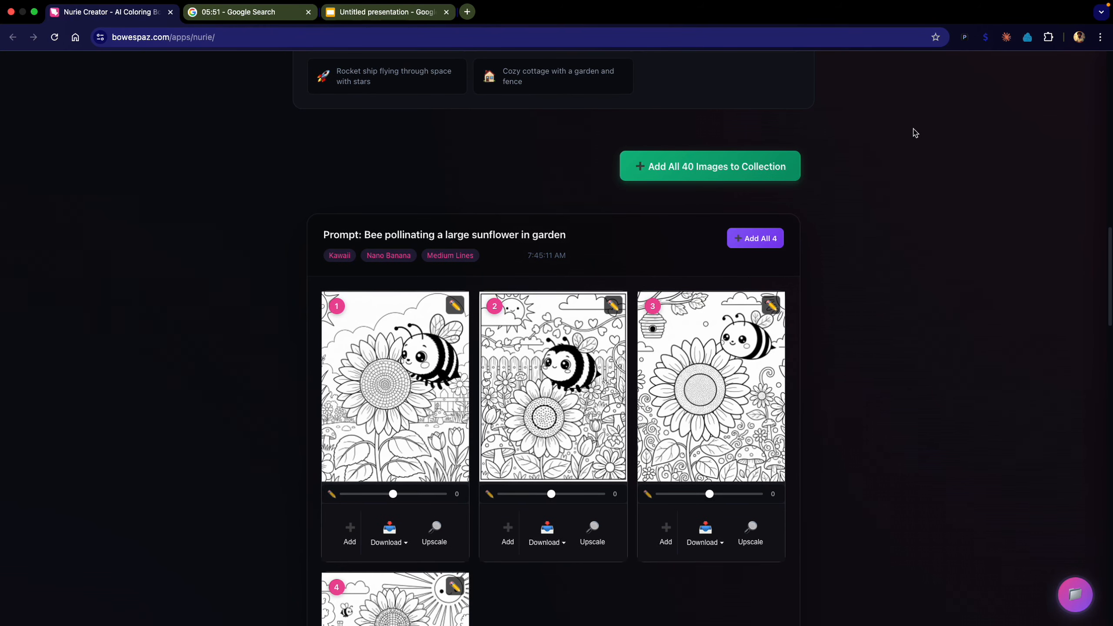
Show the download formats offered for the first image of the bee and sunflower prompt.
{"action": "scroll", "coordinate": [915, 133], "scroll_direction": "up", "scroll_amount": 5}
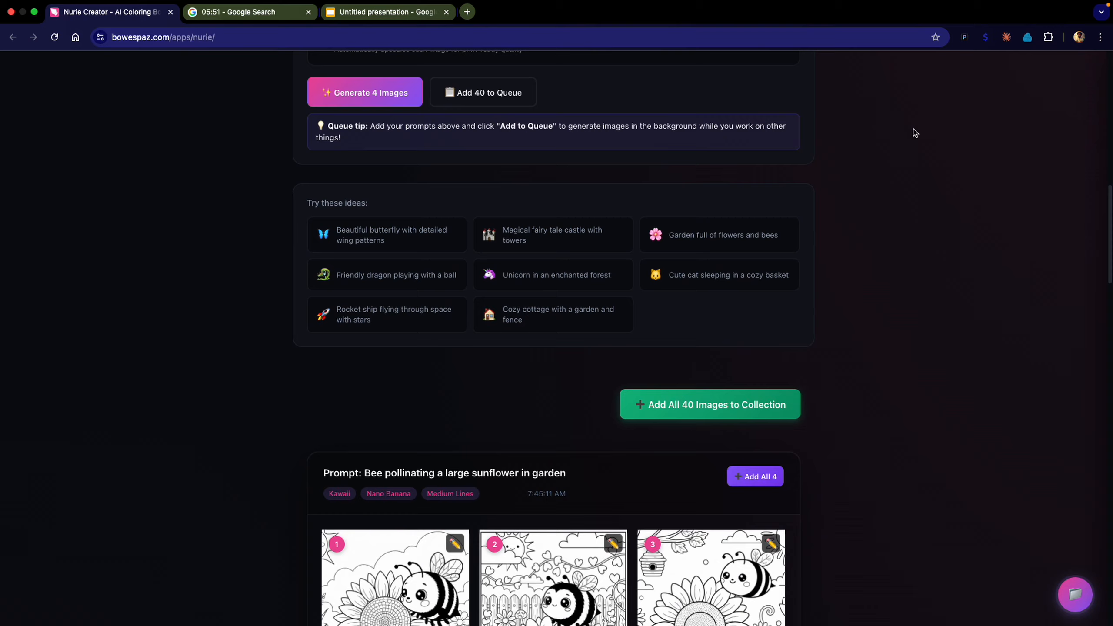
{"action": "scroll", "coordinate": [914, 133], "scroll_direction": "up", "scroll_amount": 10}
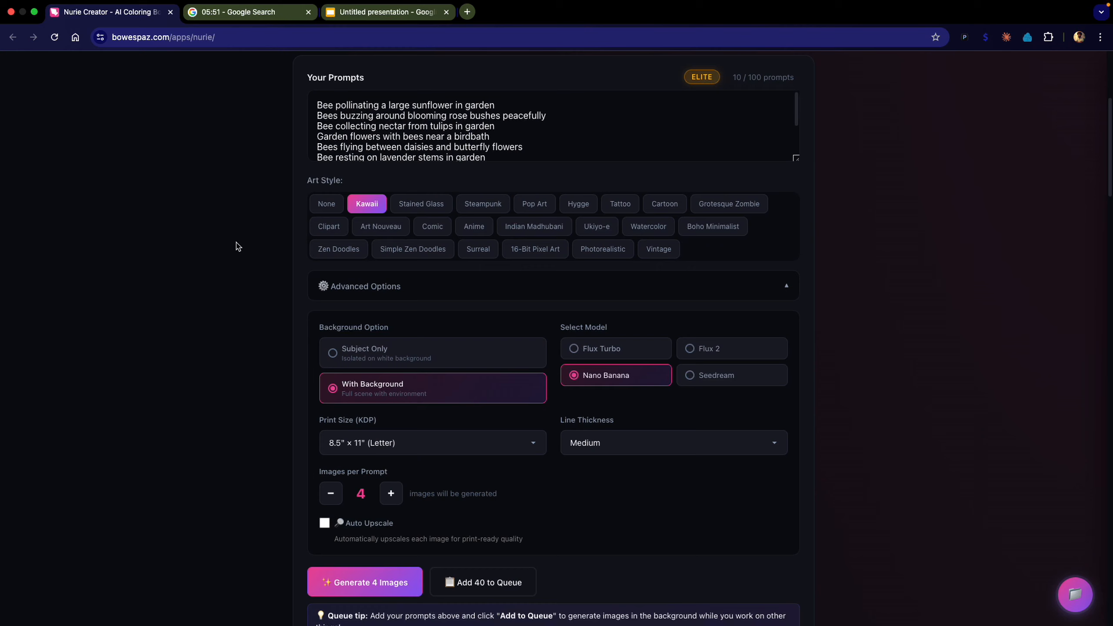
{"action": "scroll", "coordinate": [237, 246], "scroll_direction": "down", "scroll_amount": 11}
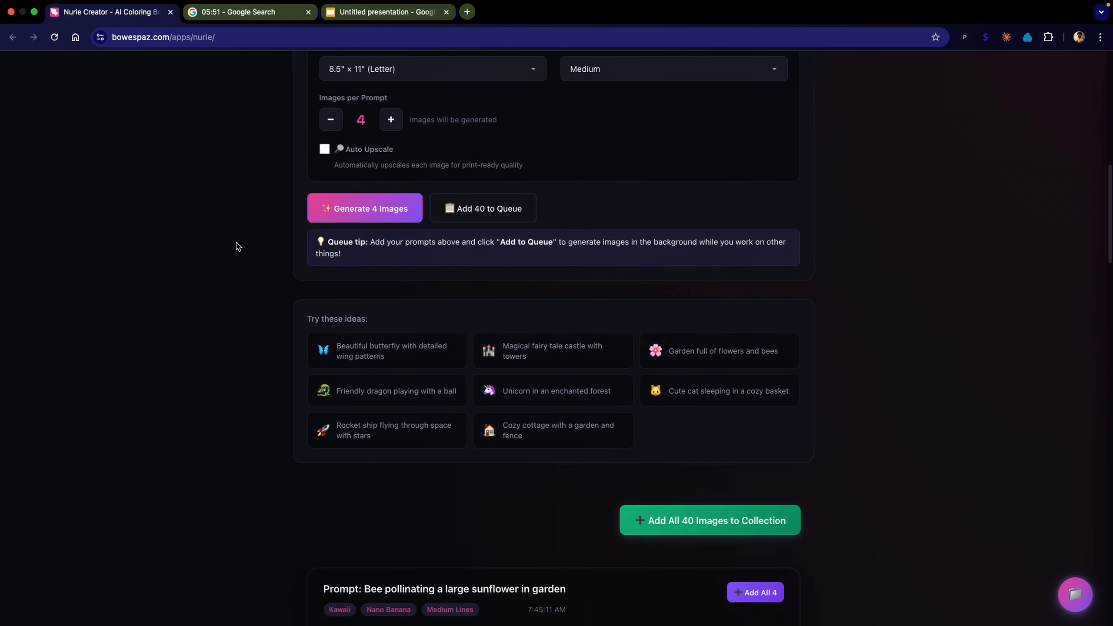
{"action": "scroll", "coordinate": [236, 247], "scroll_direction": "down", "scroll_amount": 3}
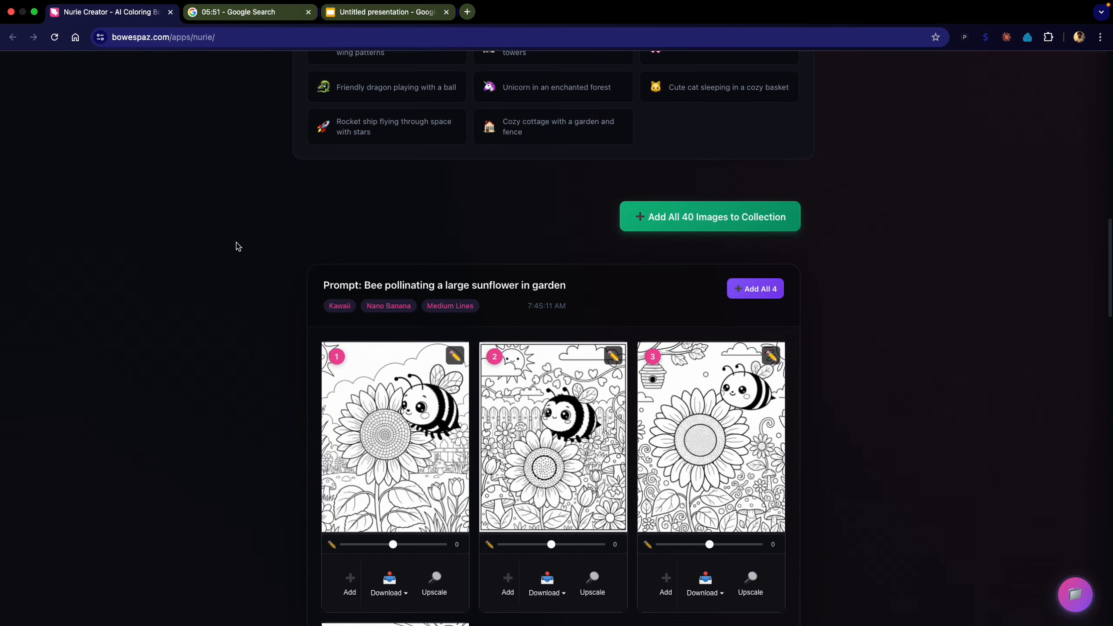
{"action": "scroll", "coordinate": [262, 351], "scroll_direction": "down", "scroll_amount": 4}
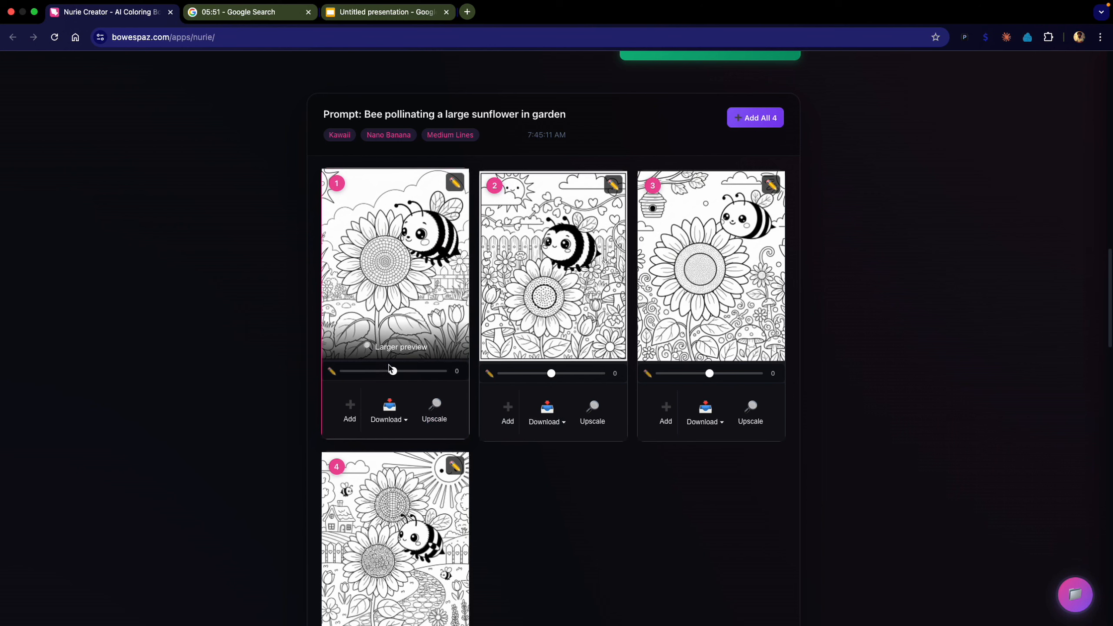
{"action": "left_click", "coordinate": [407, 422]}
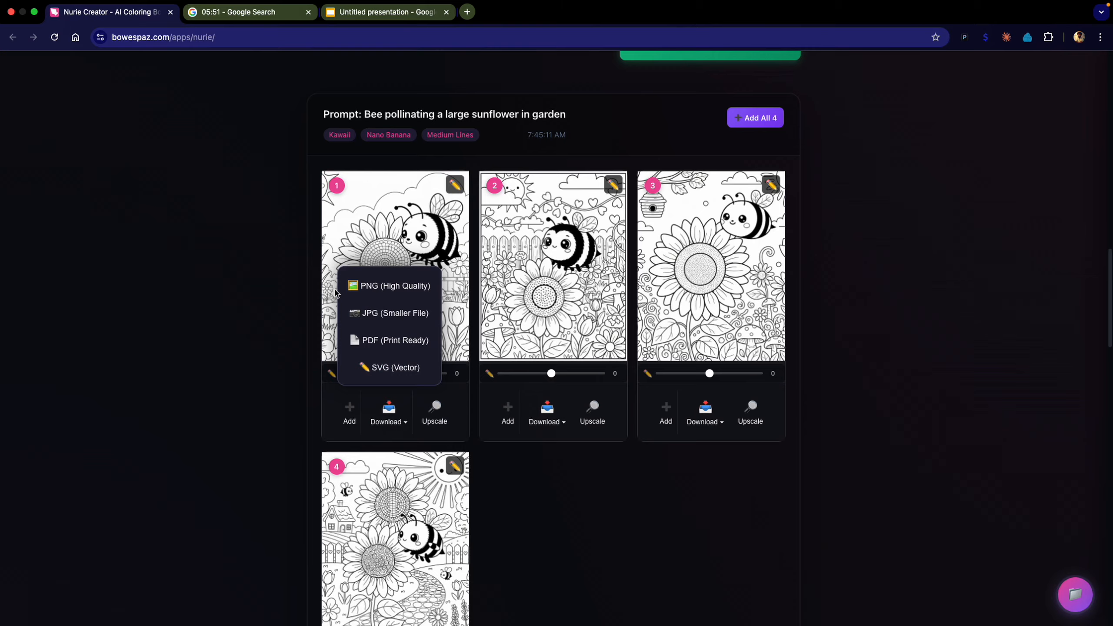
{"action": "left_click", "coordinate": [692, 346]}
{"action": "left_click", "coordinate": [704, 348]}
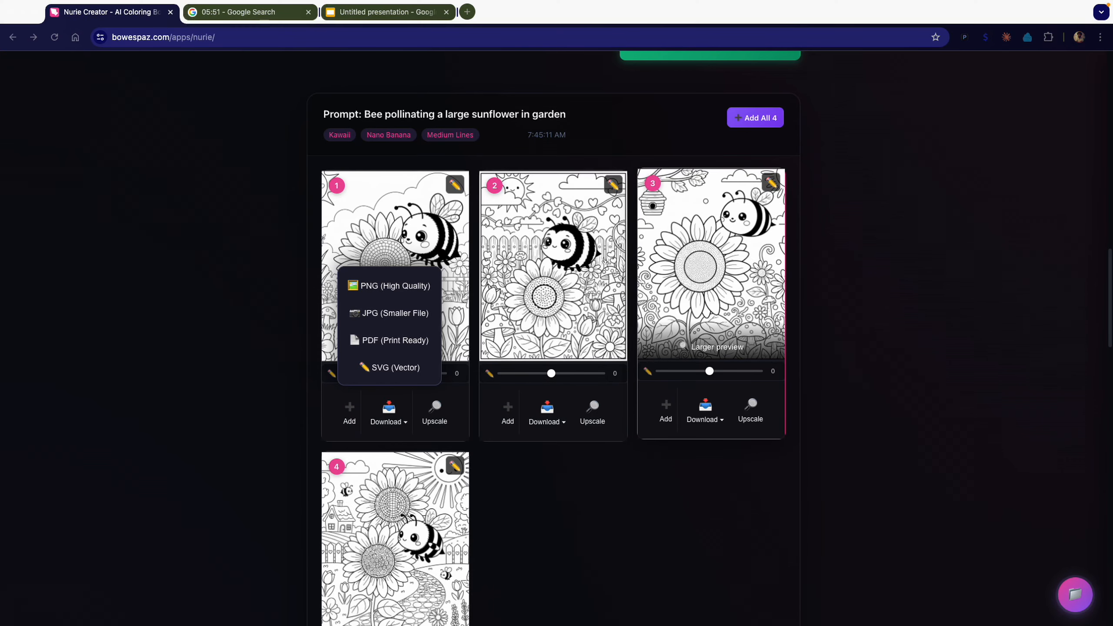
{"action": "left_click", "coordinate": [72, 134]}
{"action": "scroll", "coordinate": [157, 225], "scroll_direction": "down", "scroll_amount": 1}
{"action": "scroll", "coordinate": [158, 229], "scroll_direction": "down", "scroll_amount": 12}
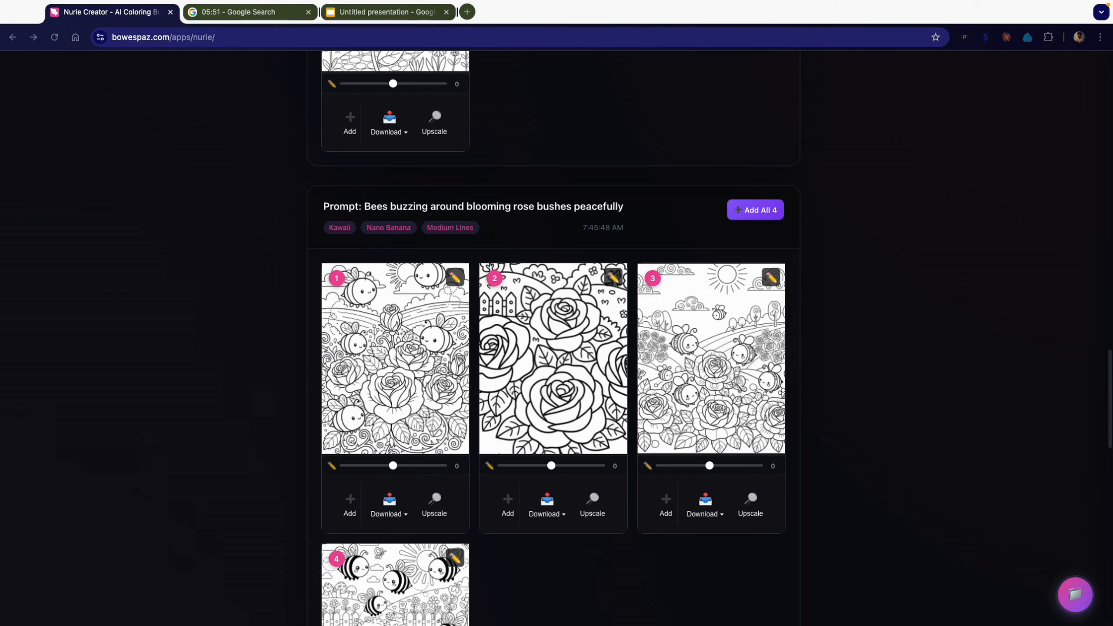
{"action": "left_click", "coordinate": [137, 337]}
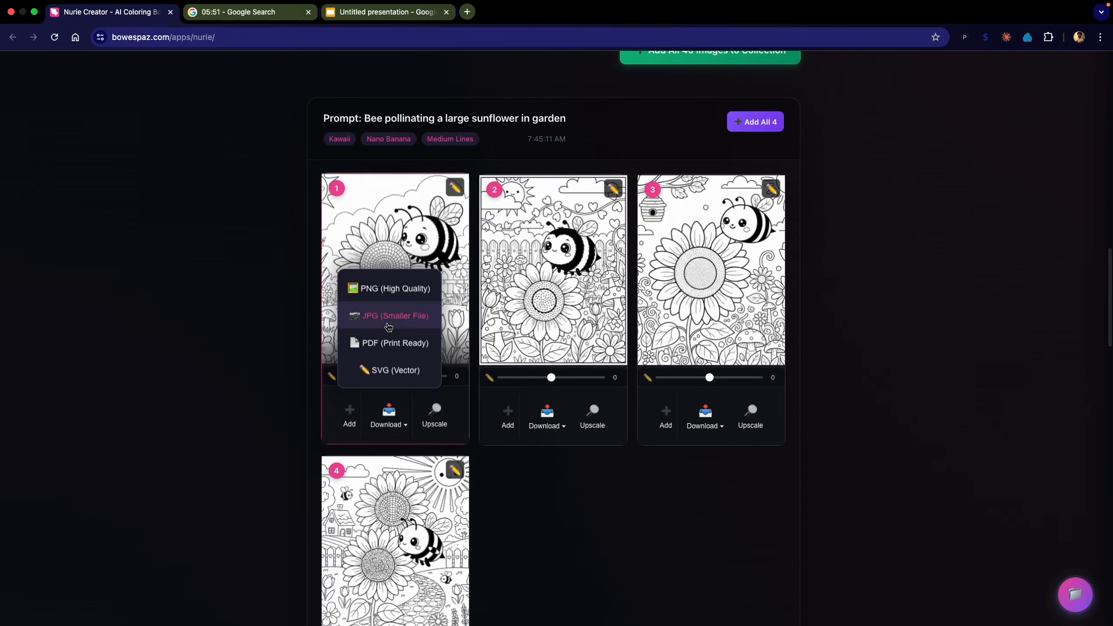
{"action": "left_click", "coordinate": [539, 352]}
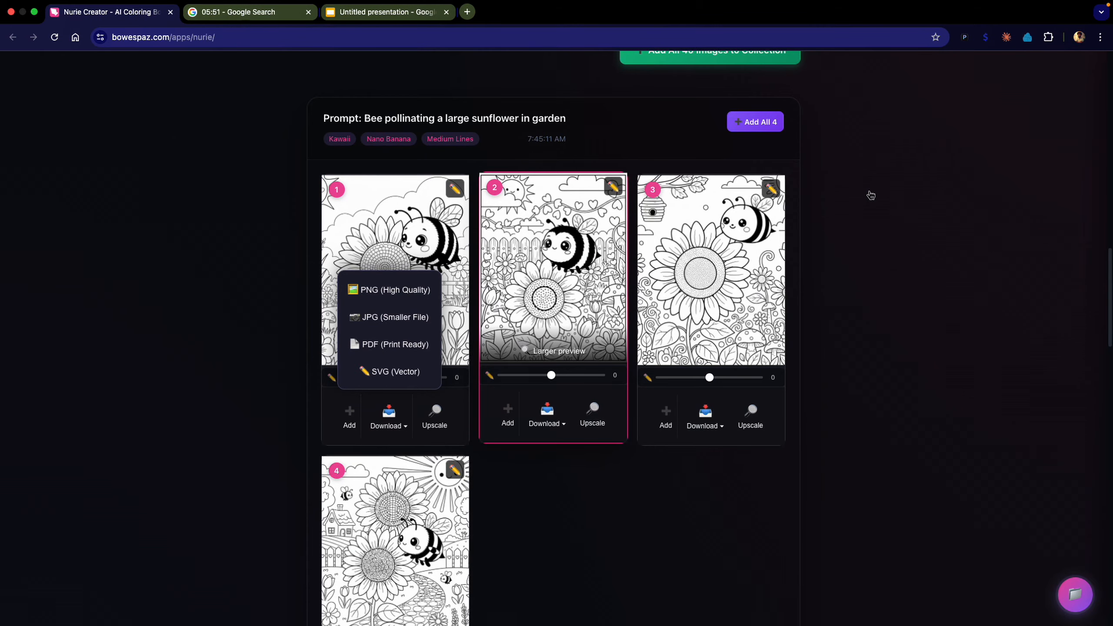
{"action": "left_click_drag", "start_coordinate": [15, 228], "coordinate": [19, 138]}
{"action": "scroll", "coordinate": [19, 138], "scroll_direction": "up", "scroll_amount": 1}
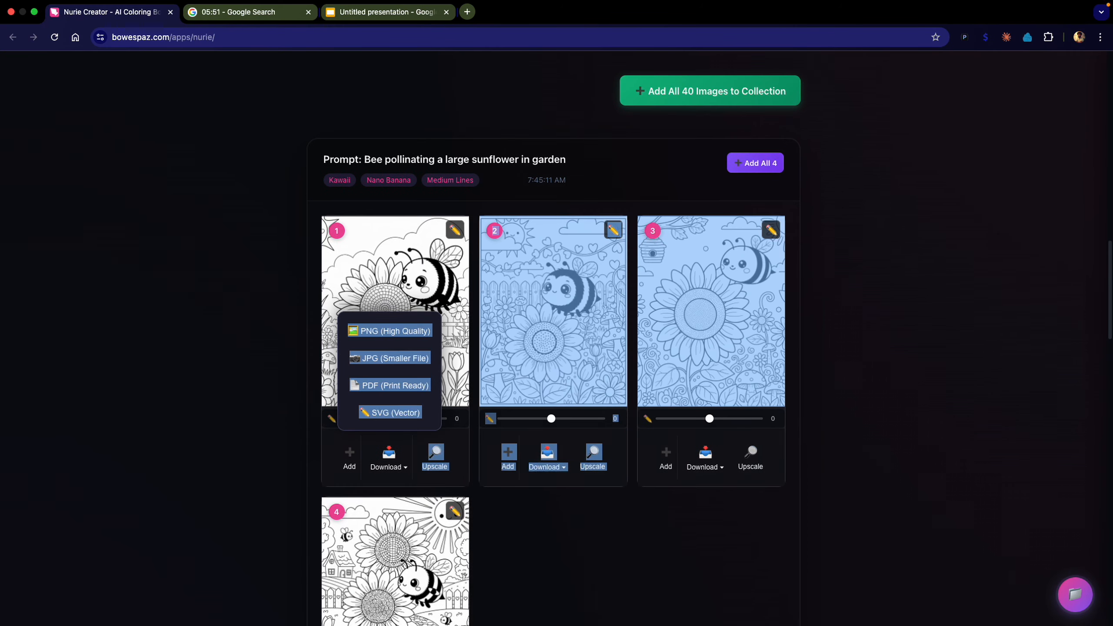
{"action": "left_click", "coordinate": [159, 153]}
{"action": "scroll", "coordinate": [536, 132], "scroll_direction": "up", "scroll_amount": 3}
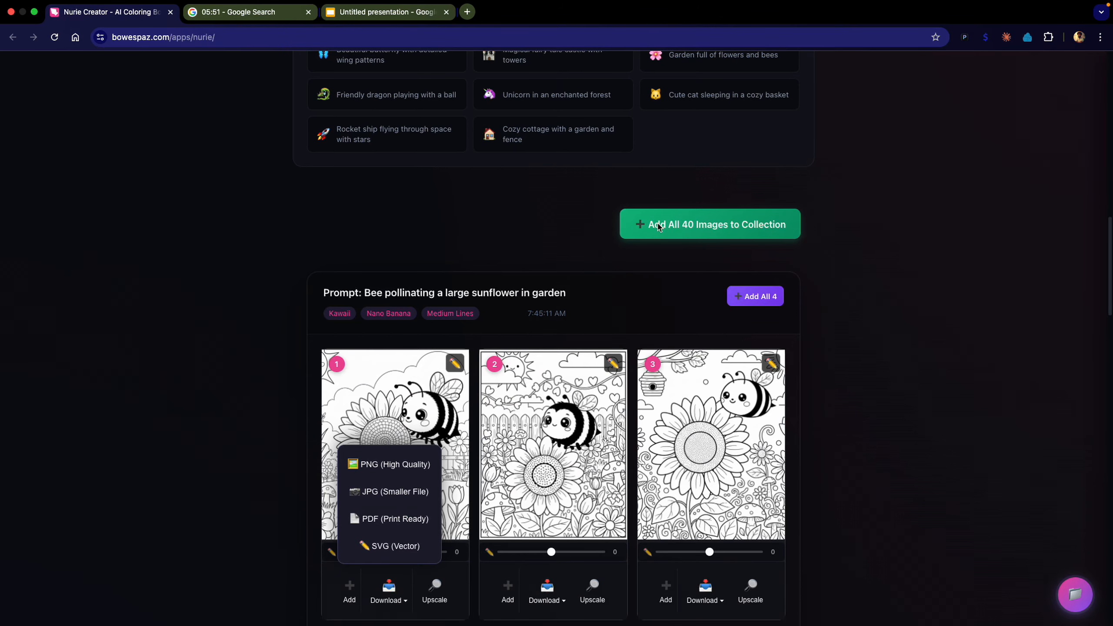
{"action": "scroll", "coordinate": [108, 165], "scroll_direction": "up", "scroll_amount": 8}
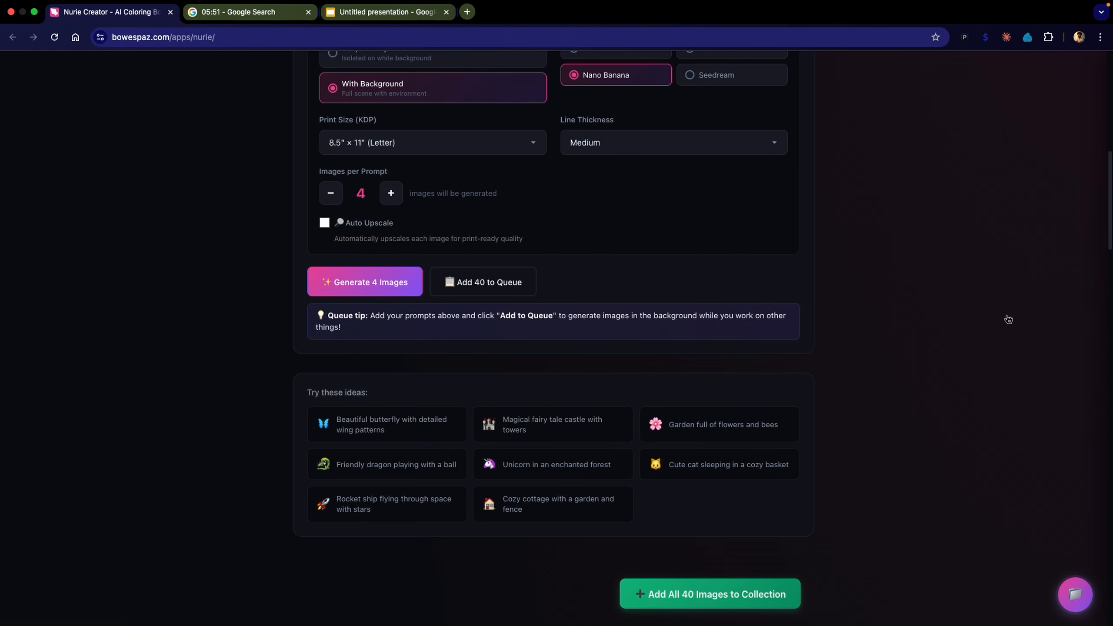
{"action": "left_click_drag", "start_coordinate": [1108, 240], "coordinate": [1109, 284]}
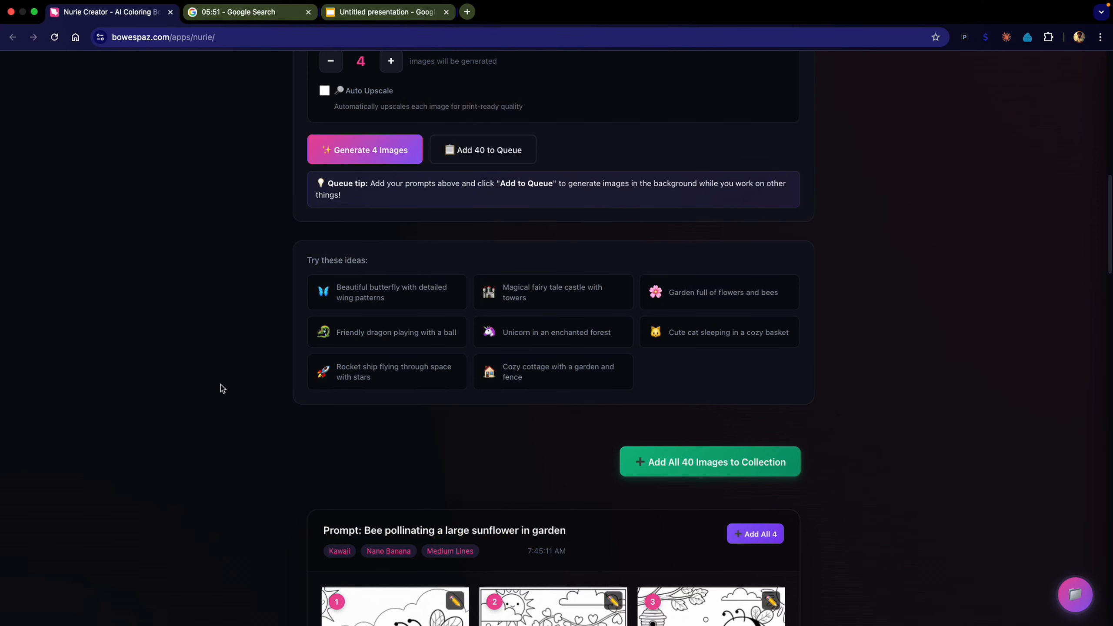
{"action": "left_click", "coordinate": [636, 473]}
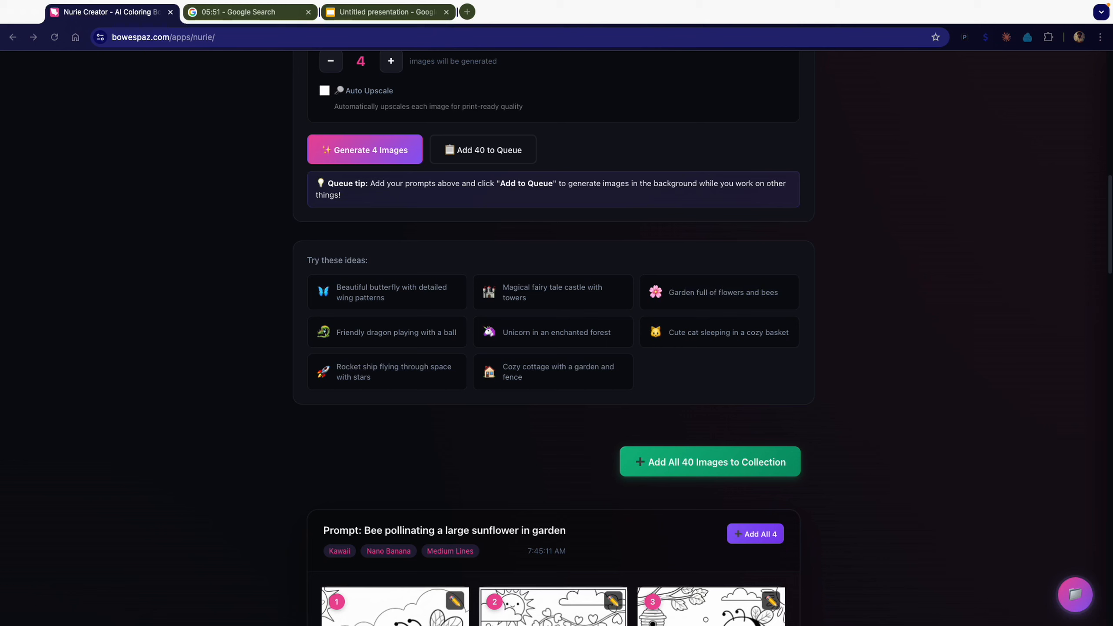
{"action": "left_click", "coordinate": [172, 297]}
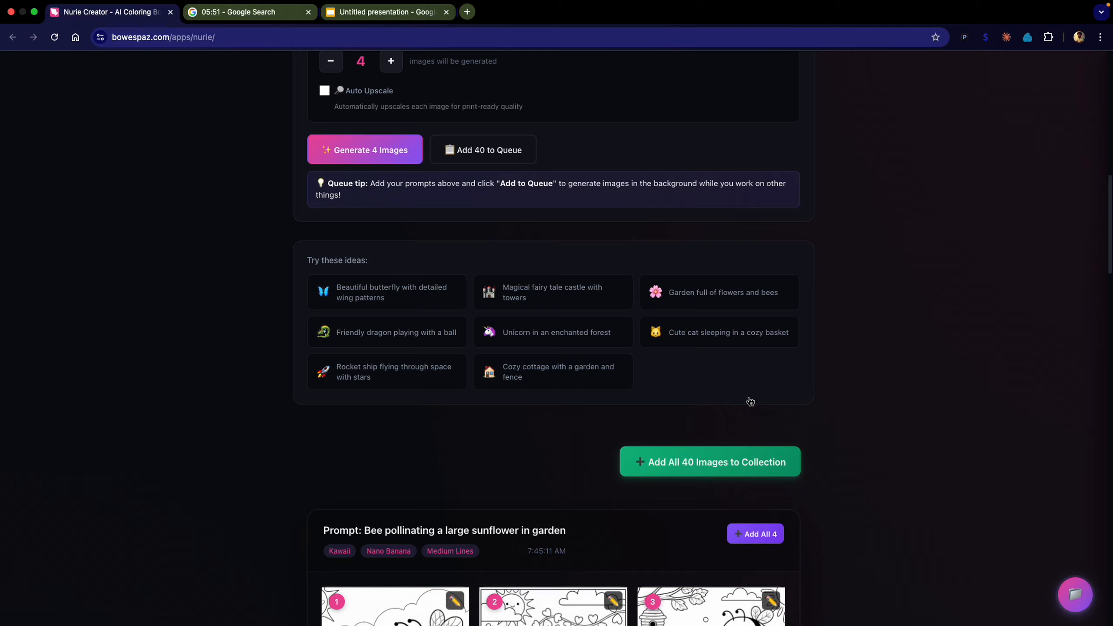
{"action": "left_click", "coordinate": [583, 38]}
{"action": "left_click", "coordinate": [1102, 38]}
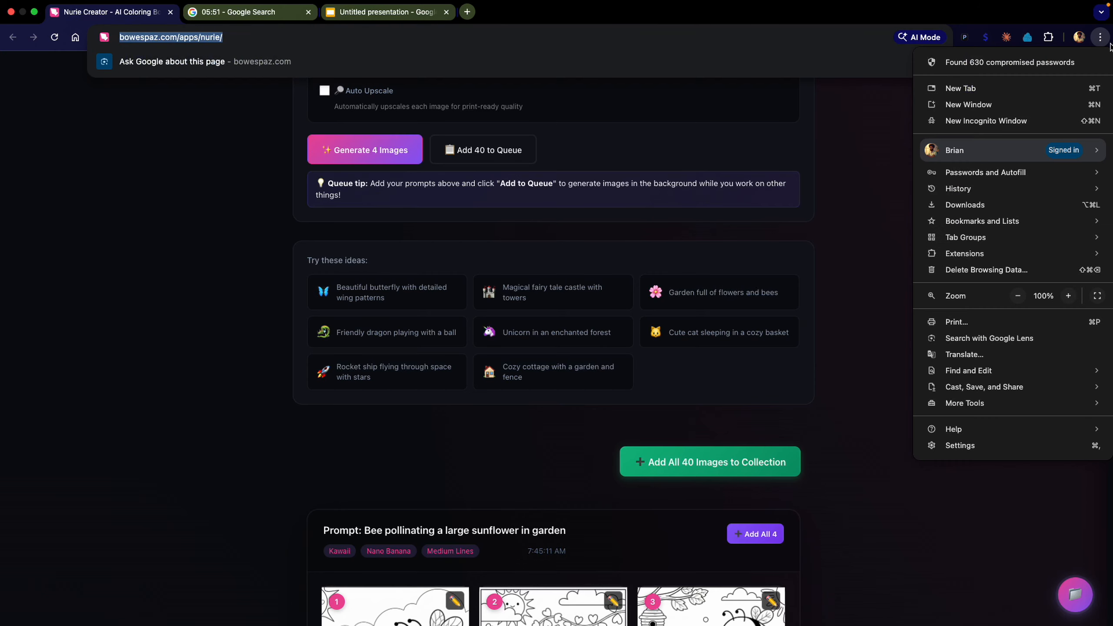
{"action": "left_click", "coordinate": [1111, 47]}
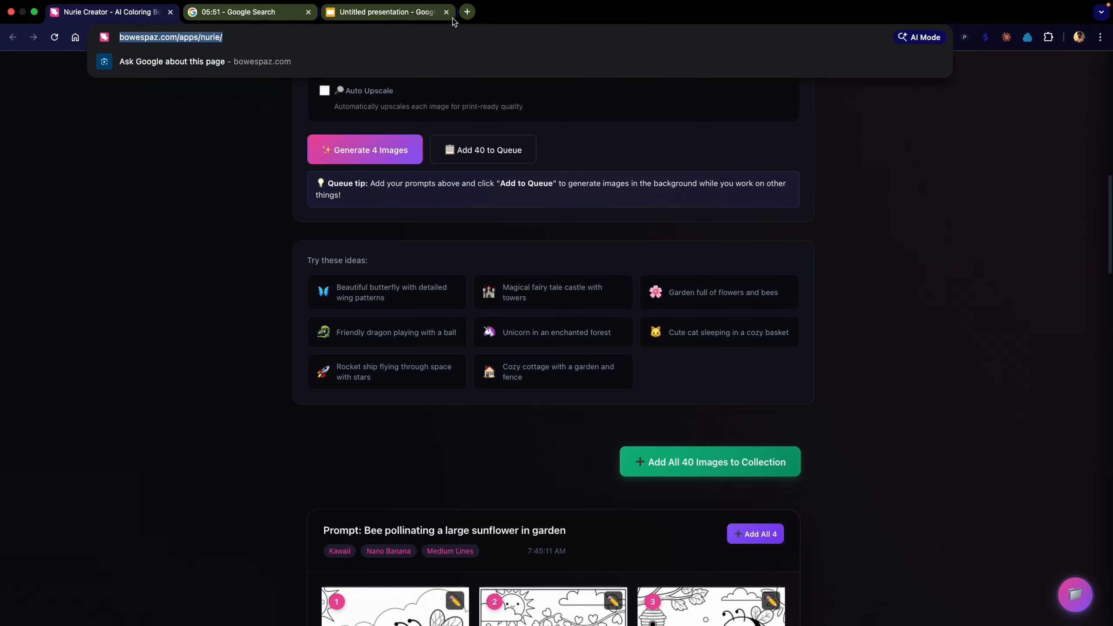
{"action": "left_click", "coordinate": [215, 184]}
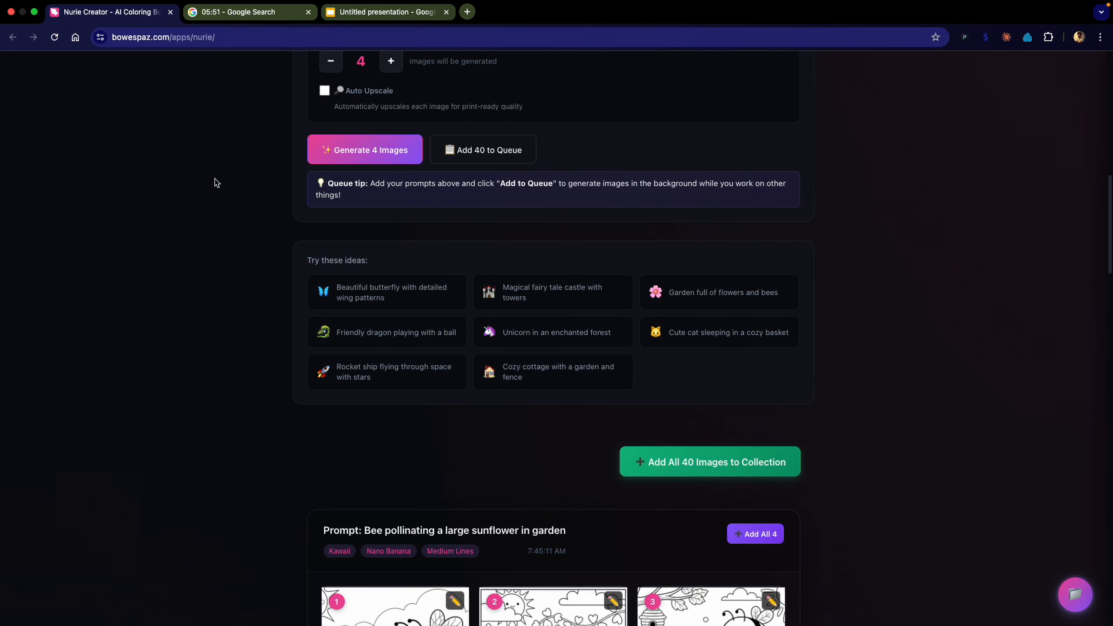
Check the site information for bowespaz.com and open its full site settings.
{"action": "left_click", "coordinate": [100, 39]}
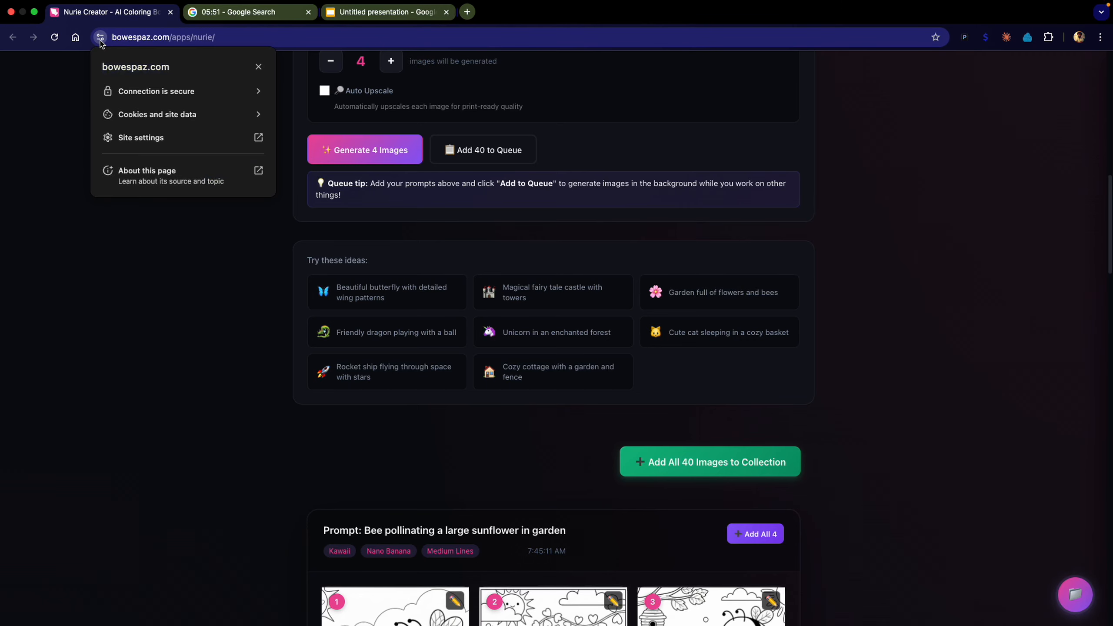
{"action": "left_click", "coordinate": [147, 114]}
{"action": "left_click", "coordinate": [108, 66]}
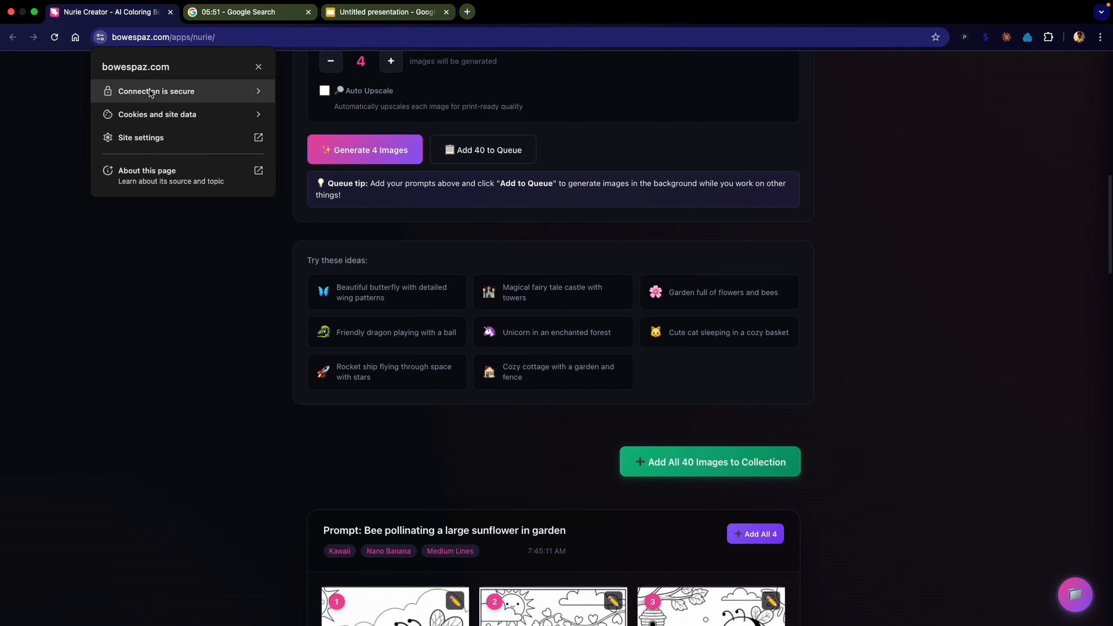
{"action": "left_click", "coordinate": [152, 95]}
{"action": "left_click", "coordinate": [116, 66]}
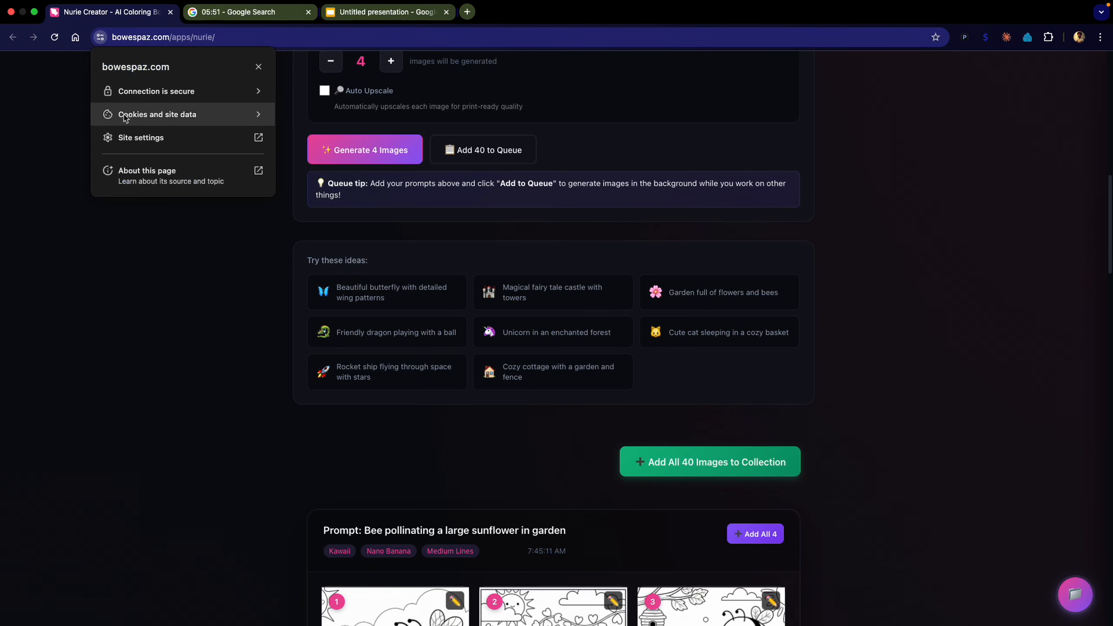
{"action": "left_click", "coordinate": [123, 139]}
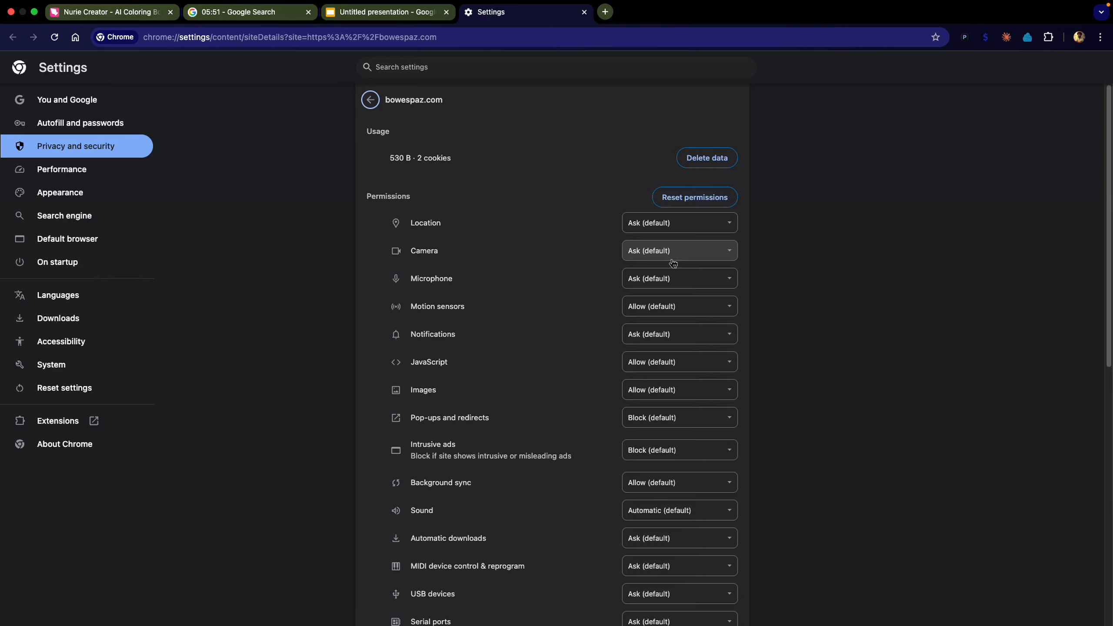
Review the complete list of browser permissions for bowespaz.com and close the settings page.
{"action": "scroll", "coordinate": [675, 263], "scroll_direction": "down", "scroll_amount": 3}
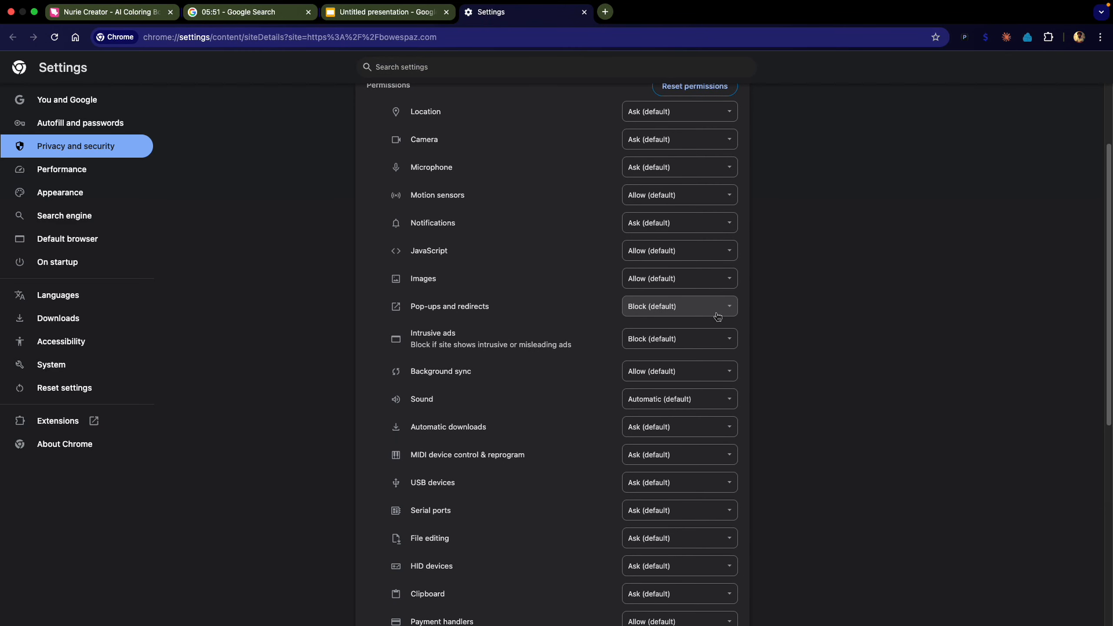
{"action": "scroll", "coordinate": [718, 317], "scroll_direction": "down", "scroll_amount": 3}
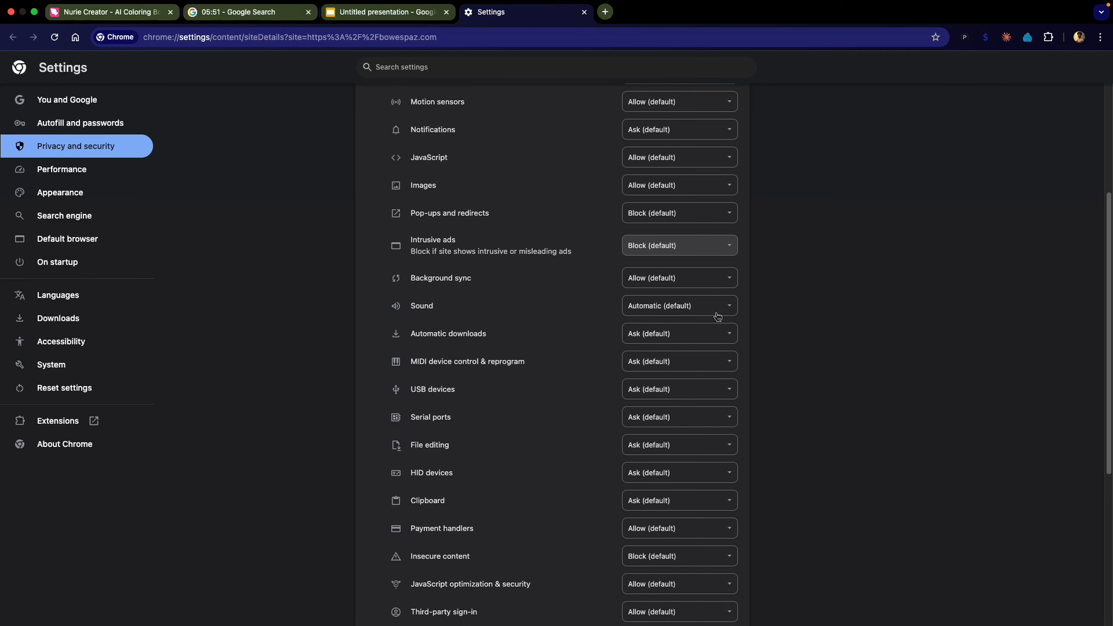
{"action": "scroll", "coordinate": [717, 317], "scroll_direction": "down", "scroll_amount": 4}
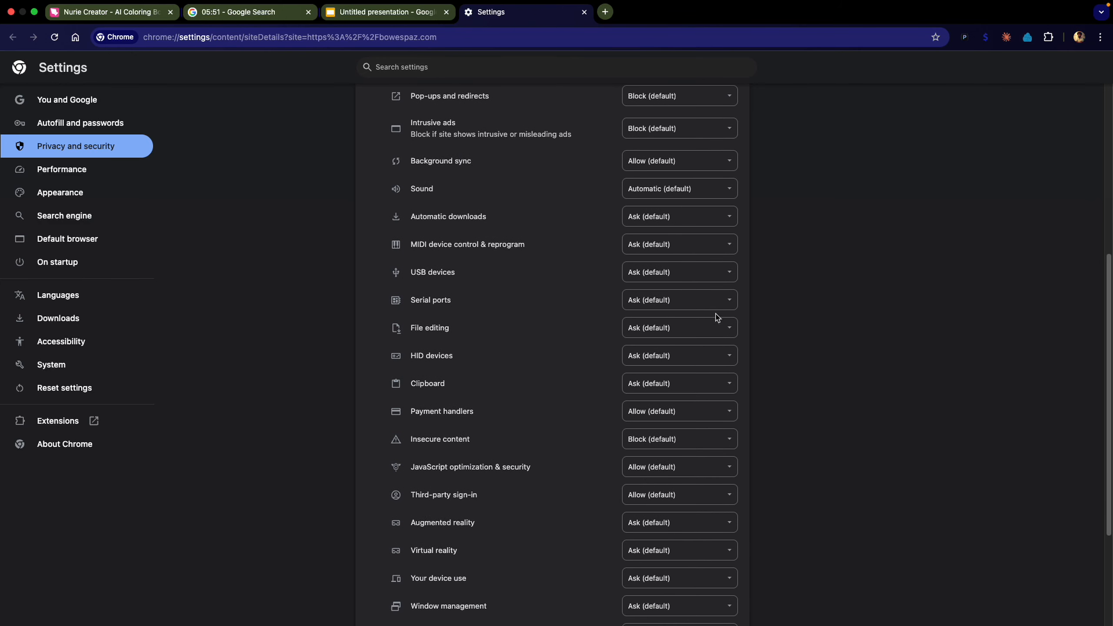
{"action": "scroll", "coordinate": [718, 317], "scroll_direction": "down", "scroll_amount": 3}
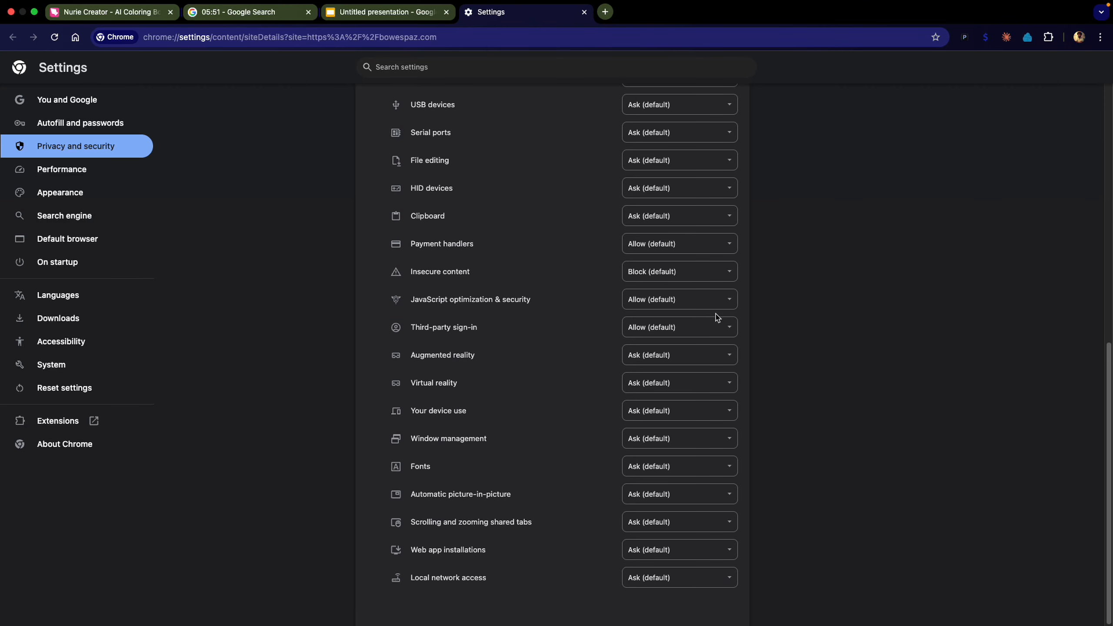
{"action": "scroll", "coordinate": [674, 478], "scroll_direction": "up", "scroll_amount": 12}
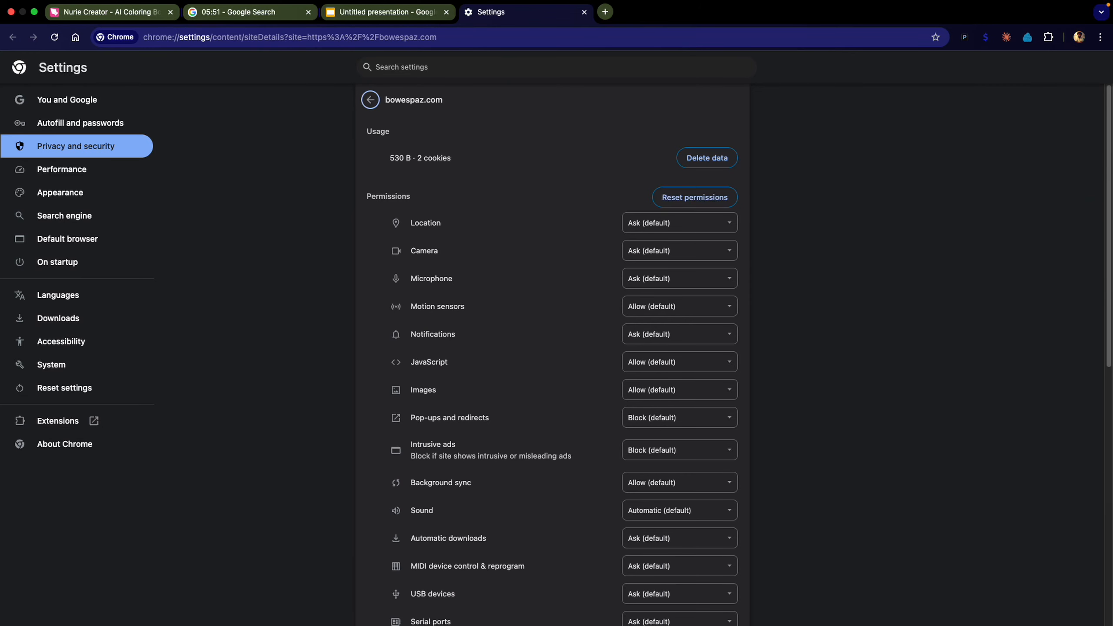
{"action": "key", "text": "super+Tab"}
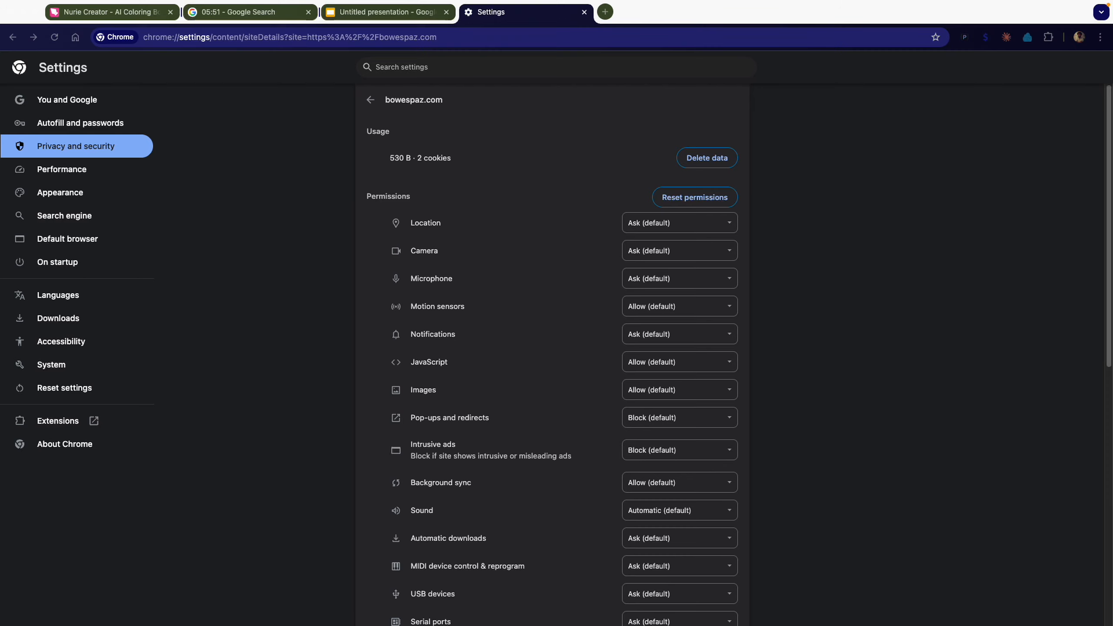
{"action": "key", "text": "Escape"}
{"action": "left_click", "coordinate": [584, 12]}
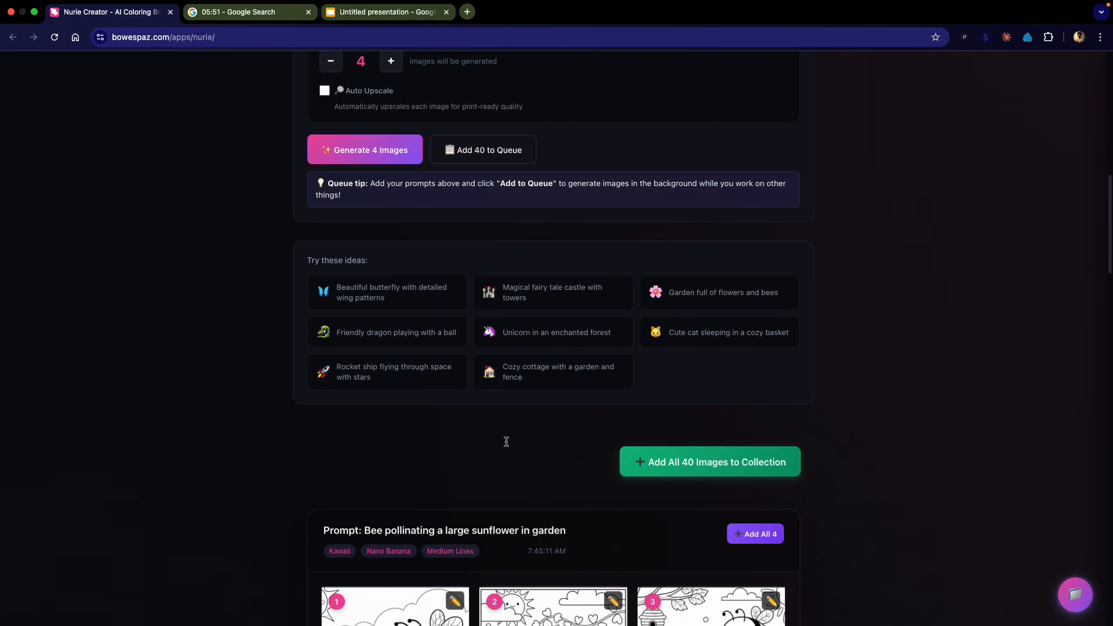
Close the download format list of the first image for the bee and sunflower prompt.
{"action": "scroll", "coordinate": [256, 104], "scroll_direction": "down", "scroll_amount": 3}
{"action": "left_click", "coordinate": [218, 40]}
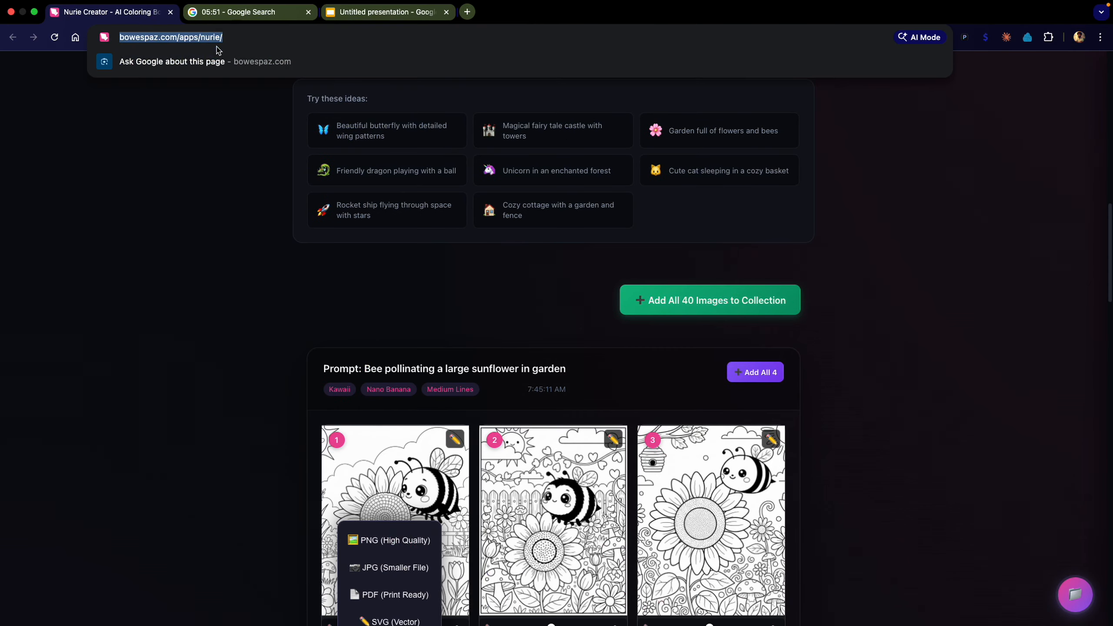
{"action": "left_click", "coordinate": [226, 232]}
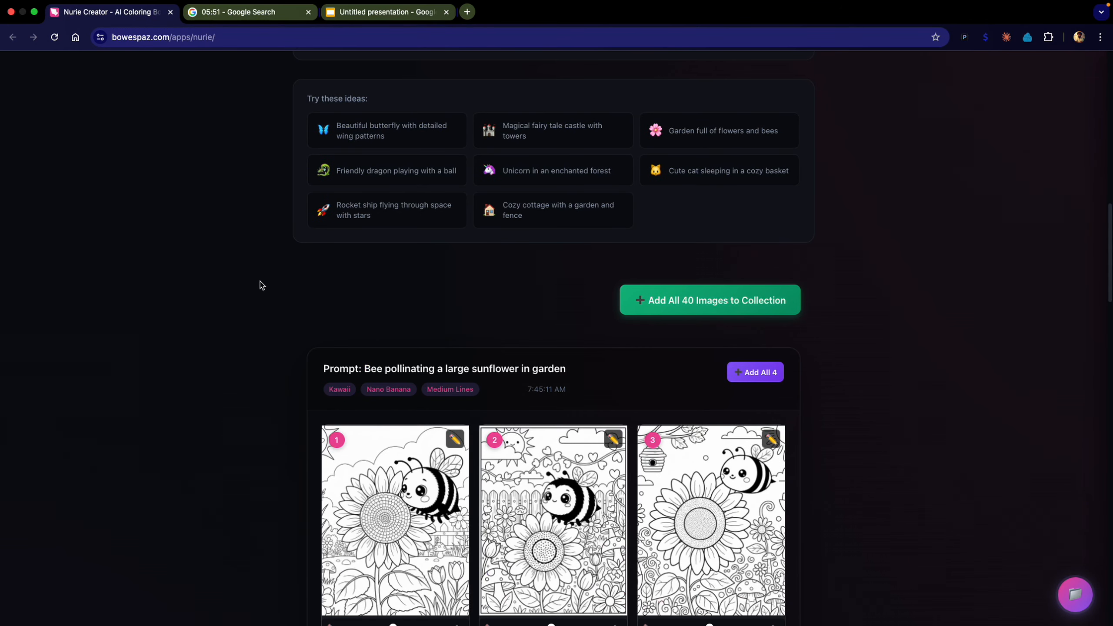
View the larger preview of the fourth image for the blooming rose bushes prompt and close it.
{"action": "scroll", "coordinate": [229, 252], "scroll_direction": "up", "scroll_amount": 10}
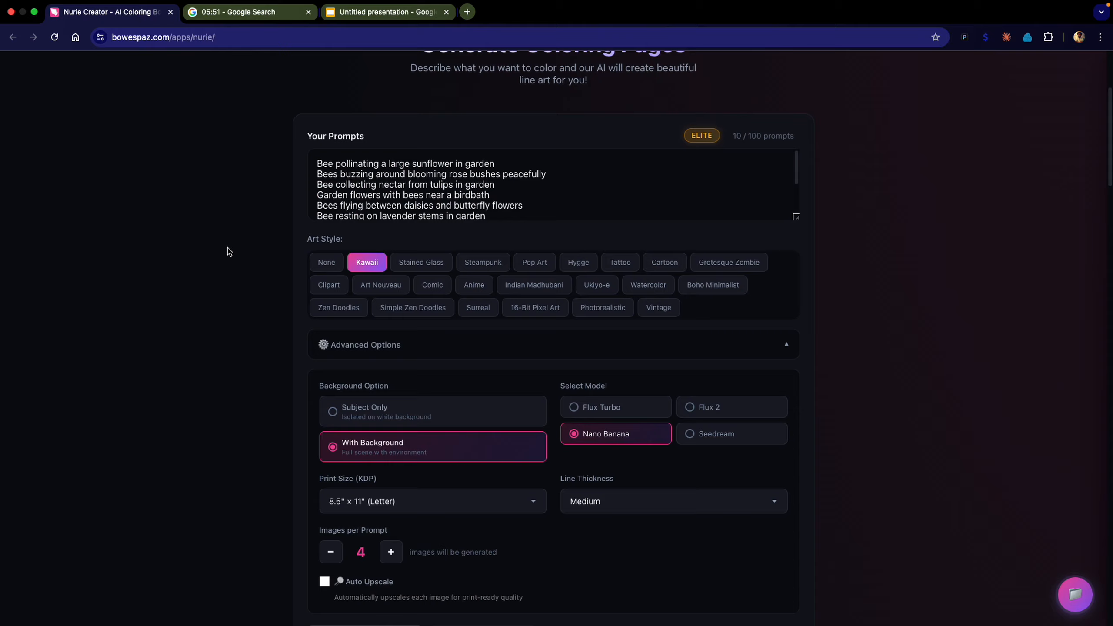
{"action": "scroll", "coordinate": [228, 251], "scroll_direction": "up", "scroll_amount": 3}
{"action": "scroll", "coordinate": [228, 252], "scroll_direction": "down", "scroll_amount": 15}
{"action": "scroll", "coordinate": [228, 251], "scroll_direction": "down", "scroll_amount": 10}
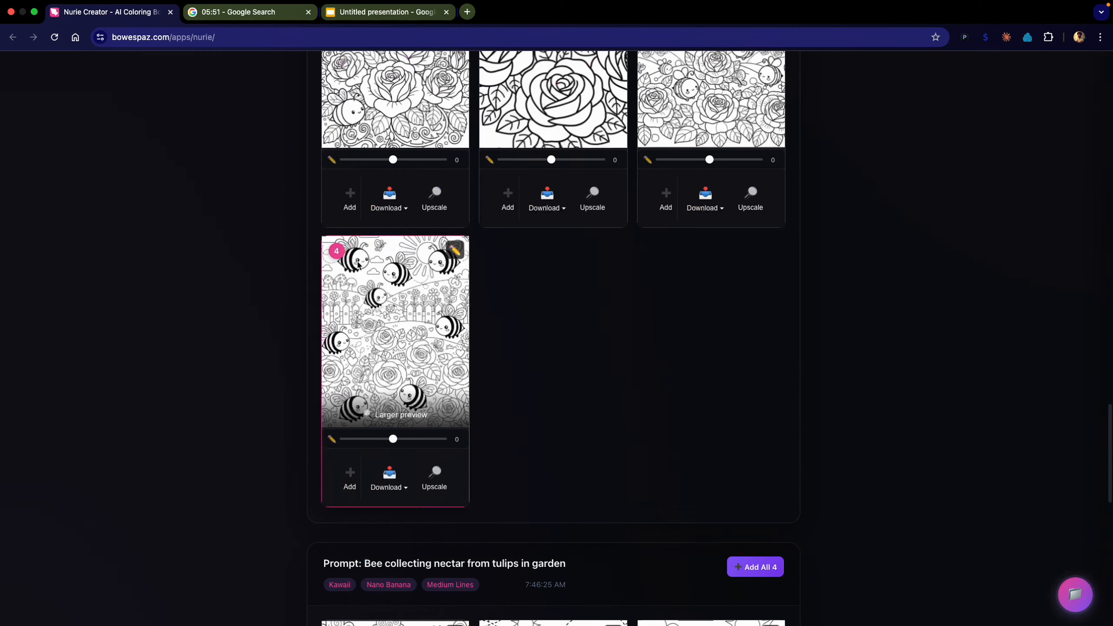
{"action": "left_click", "coordinate": [390, 417]}
{"action": "left_click", "coordinate": [727, 117]}
View the larger preview of the first image for the bee and sunflower prompt and close it.
{"action": "scroll", "coordinate": [708, 311], "scroll_direction": "up", "scroll_amount": 20}
{"action": "scroll", "coordinate": [454, 544], "scroll_direction": "down", "scroll_amount": 5}
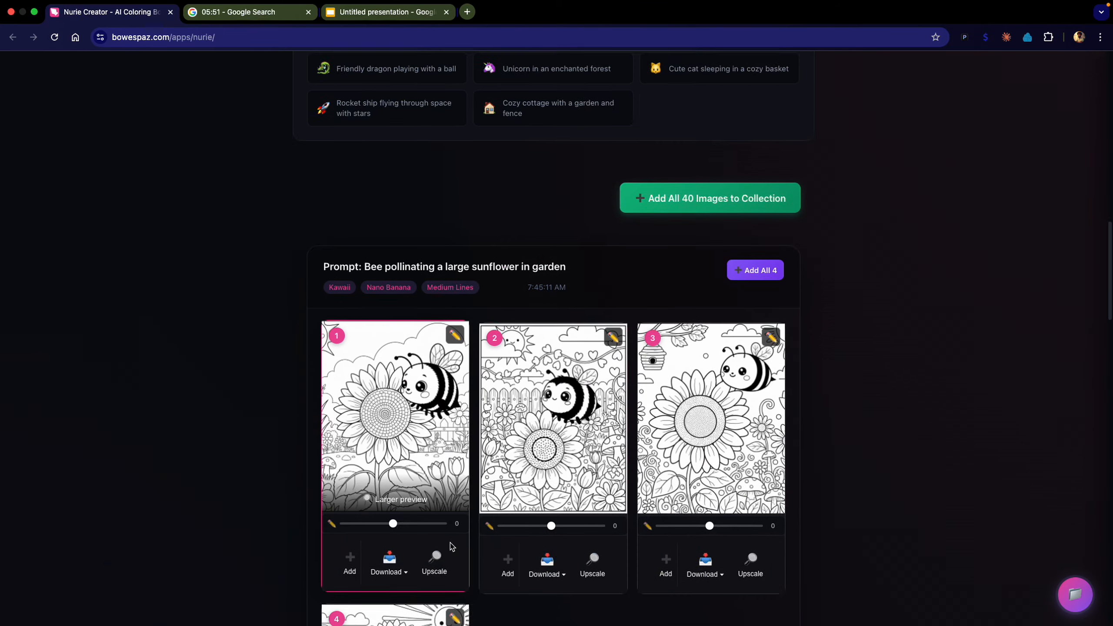
{"action": "left_click", "coordinate": [392, 442]}
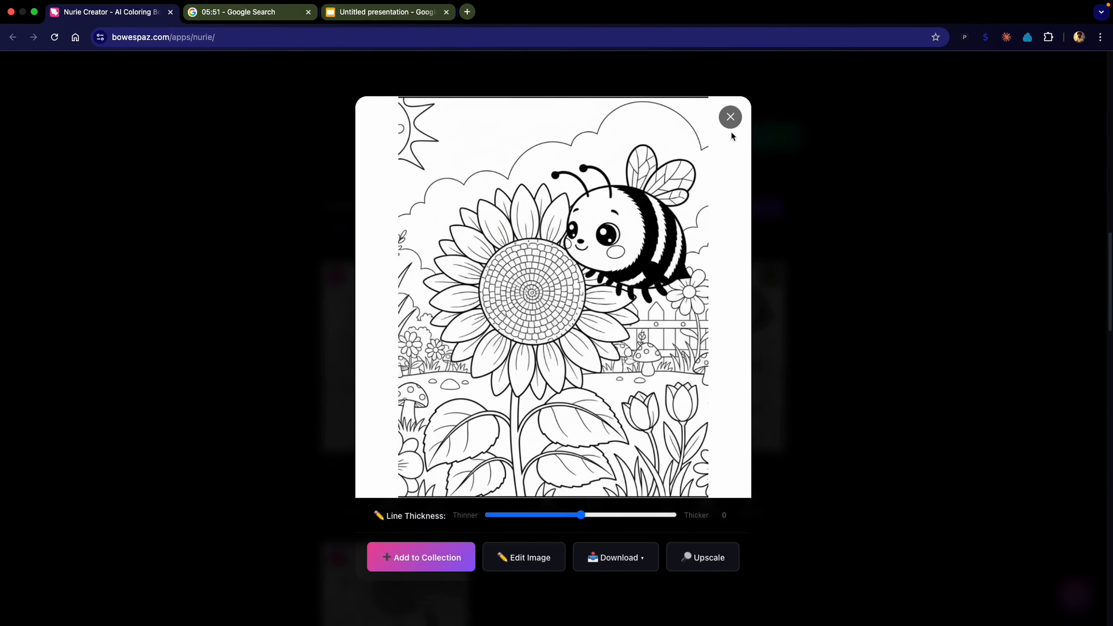
{"action": "left_click", "coordinate": [731, 116]}
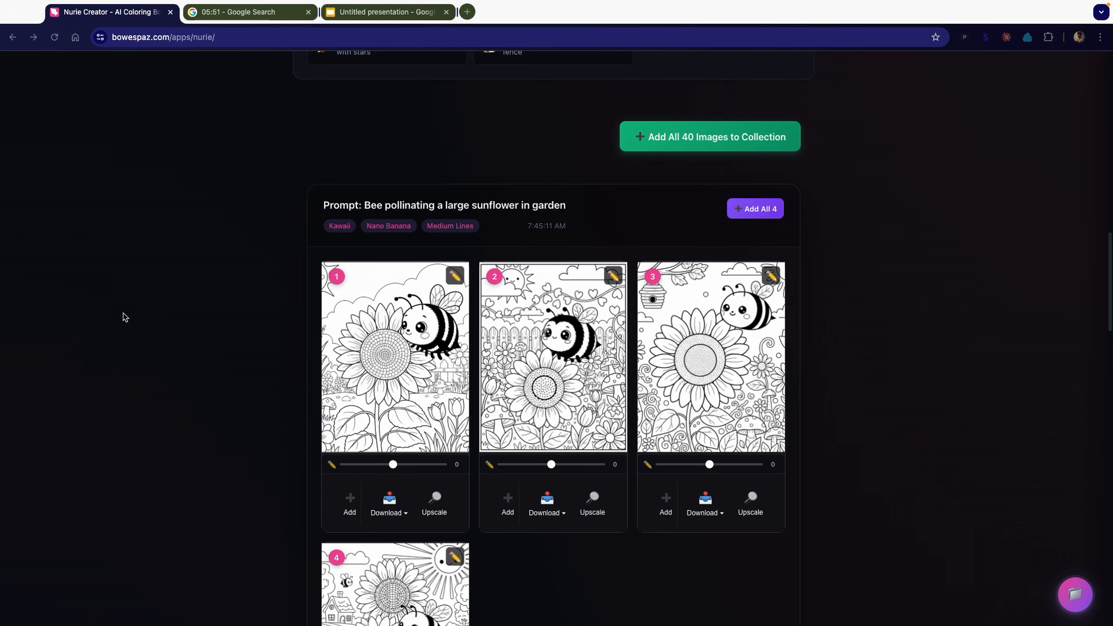
Preview the first and second images of the bee and sunflower prompt in large size, closing each one.
{"action": "scroll", "coordinate": [187, 318], "scroll_direction": "down", "scroll_amount": 3}
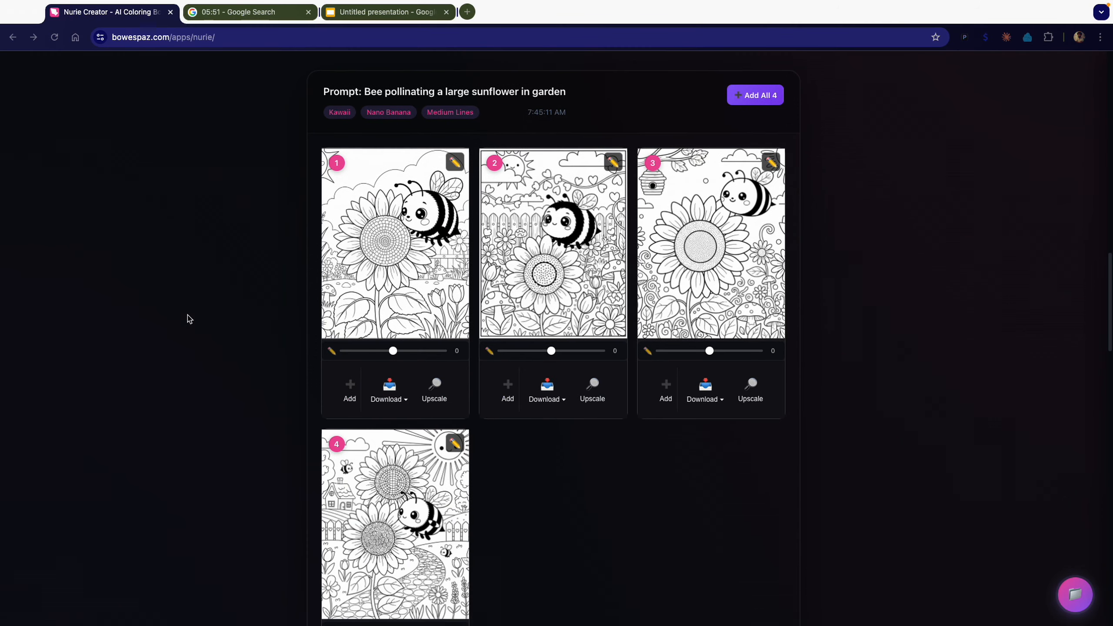
{"action": "scroll", "coordinate": [188, 318], "scroll_direction": "up", "scroll_amount": 4}
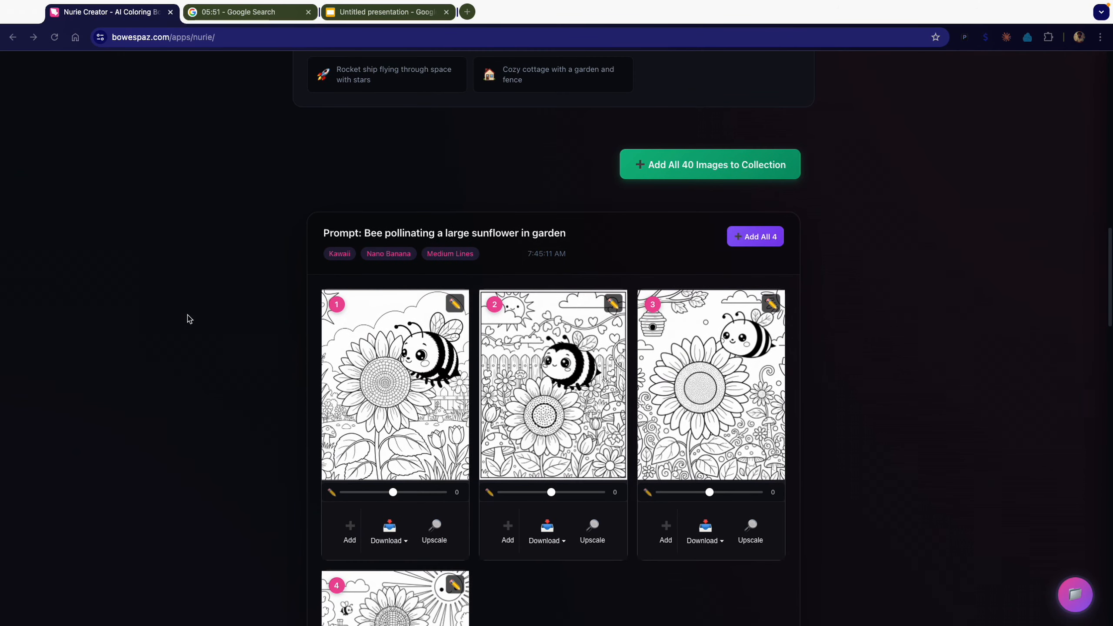
{"action": "scroll", "coordinate": [202, 319], "scroll_direction": "down", "scroll_amount": 2}
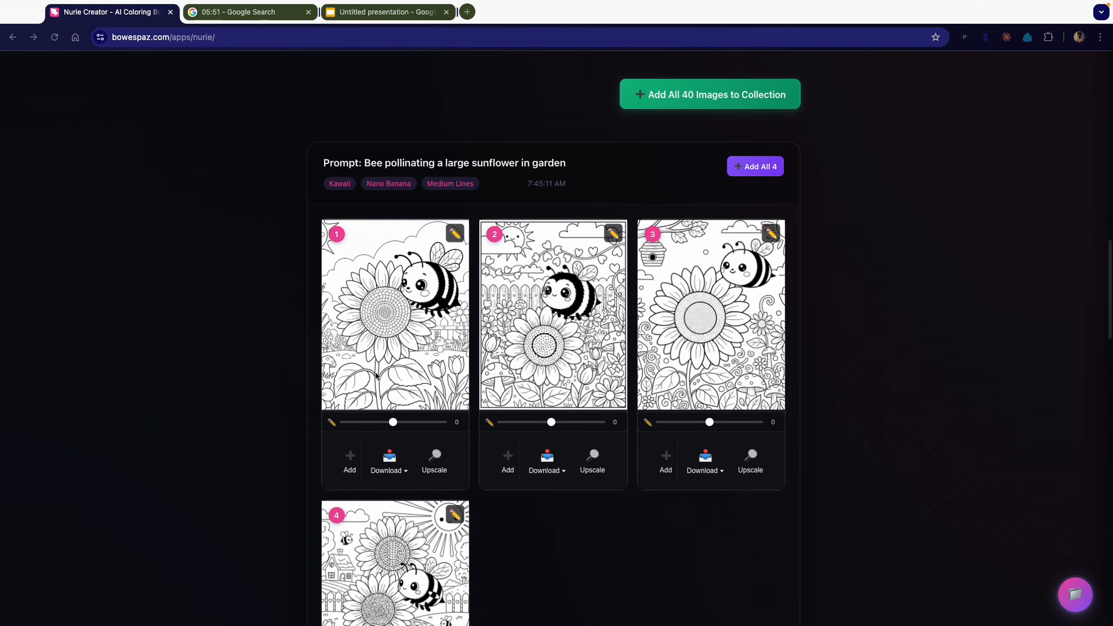
{"action": "left_click", "coordinate": [397, 404]}
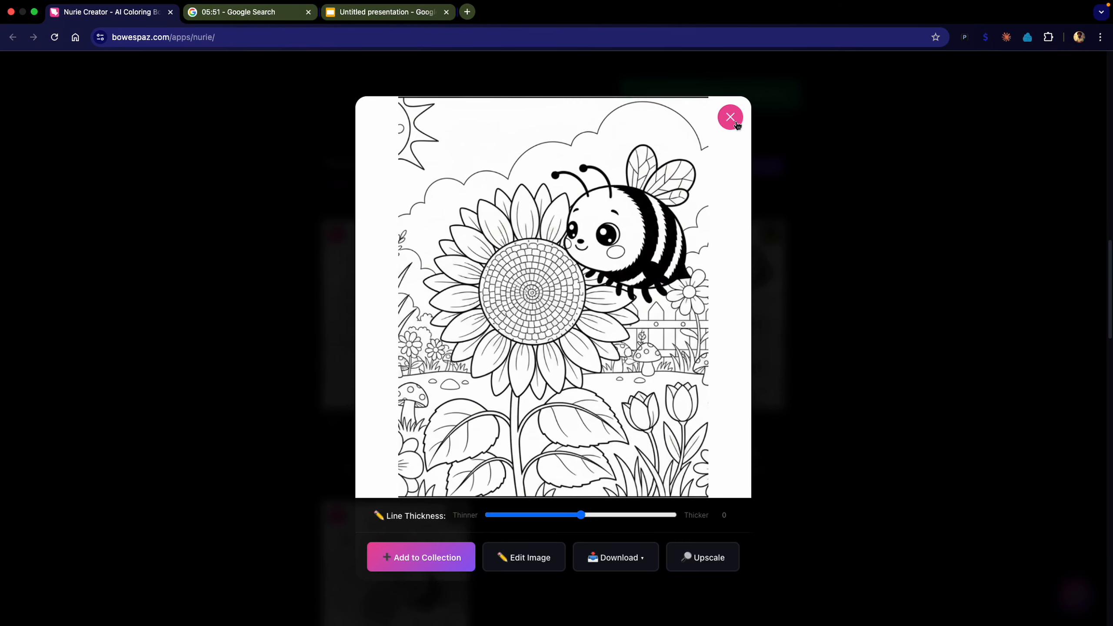
{"action": "left_click", "coordinate": [736, 124]}
{"action": "left_click", "coordinate": [553, 395]}
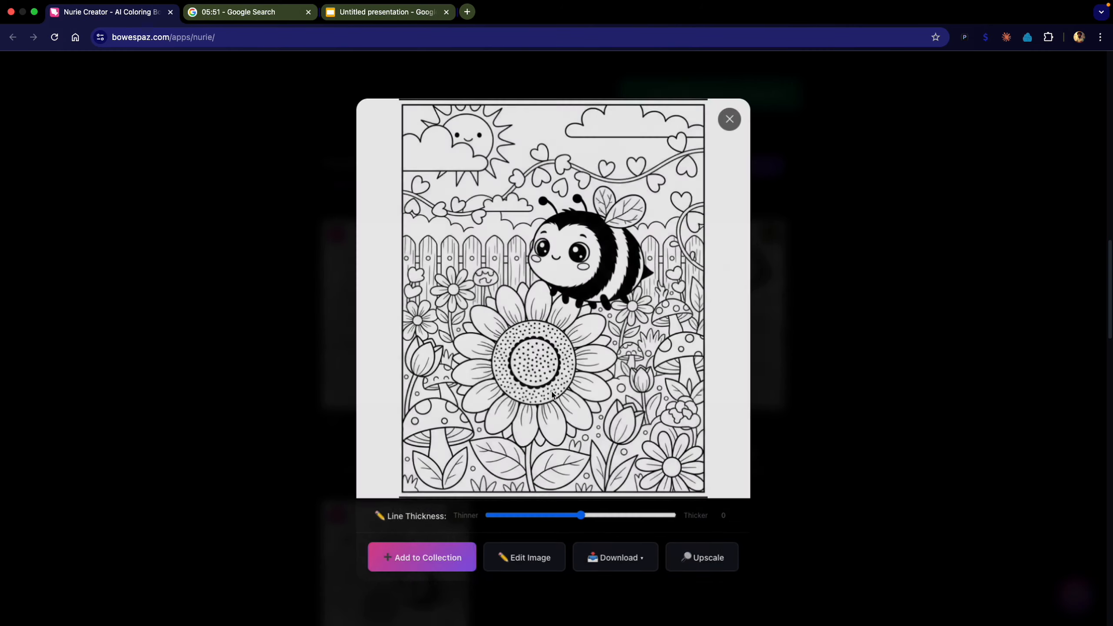
{"action": "left_click", "coordinate": [731, 116]}
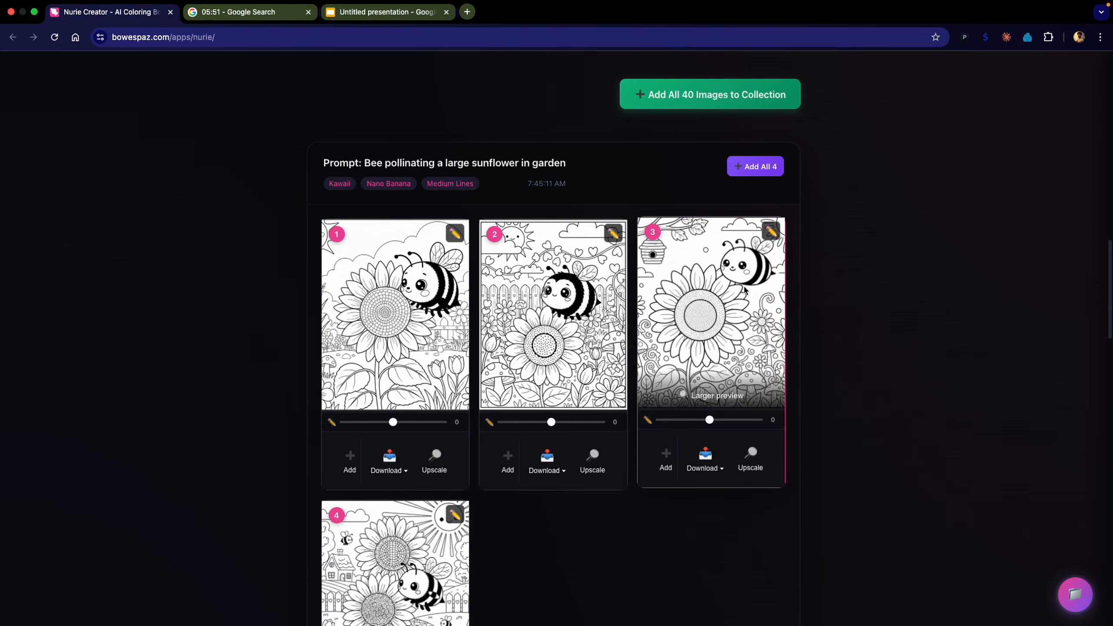
Preview the third and fourth images of the bee and sunflower prompt in large size, closing each one.
{"action": "left_click", "coordinate": [717, 403]}
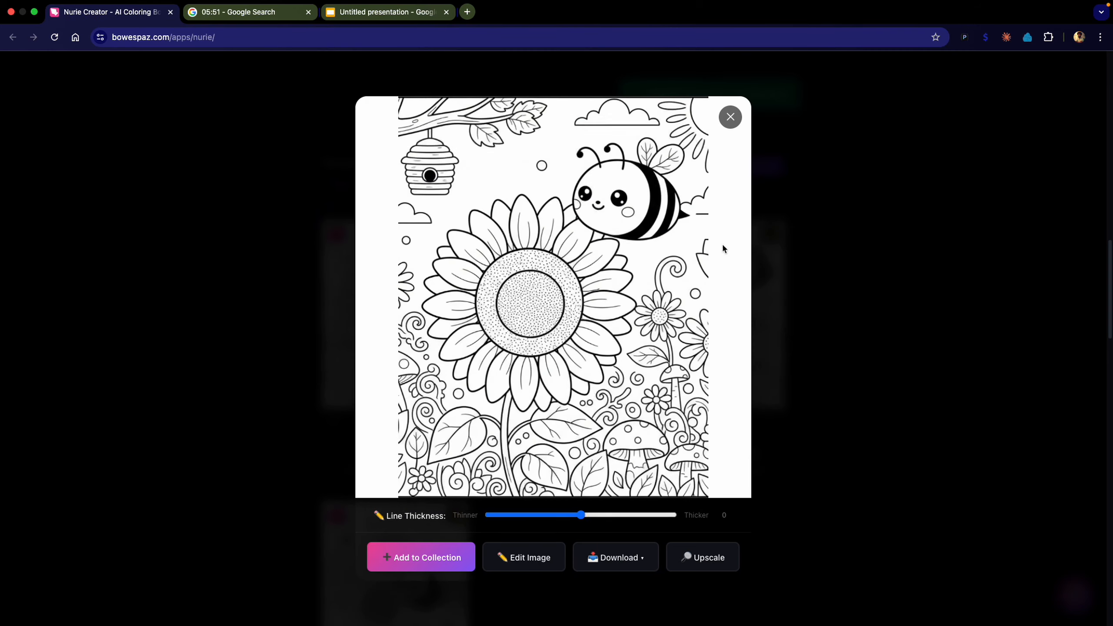
{"action": "left_click", "coordinate": [724, 121]}
{"action": "scroll", "coordinate": [613, 285], "scroll_direction": "down", "scroll_amount": 6}
{"action": "left_click", "coordinate": [398, 402]}
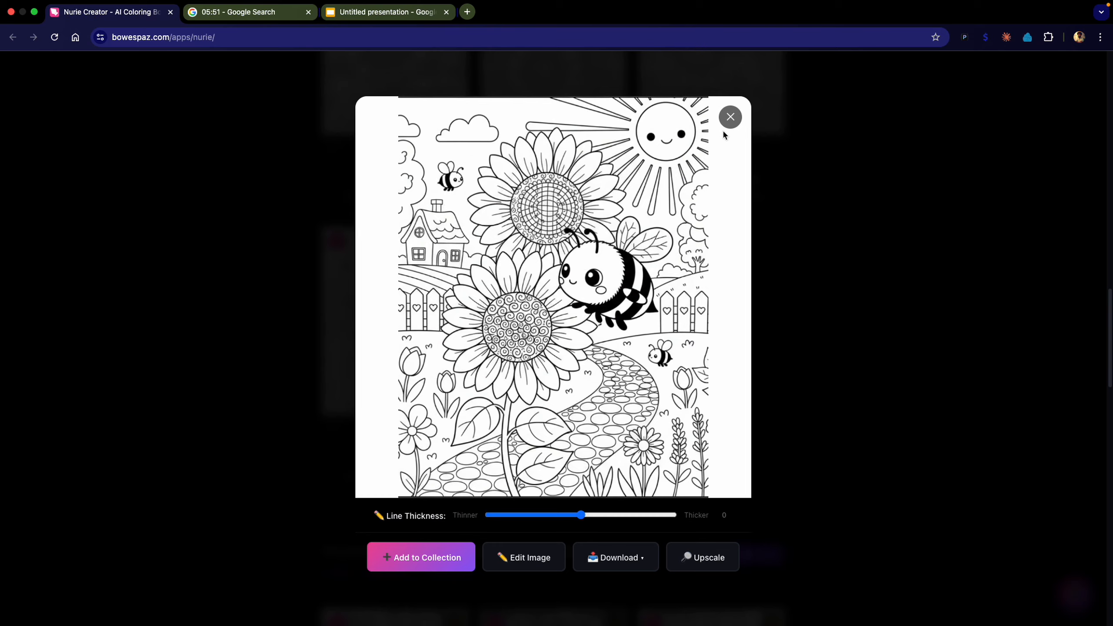
{"action": "left_click", "coordinate": [728, 118]}
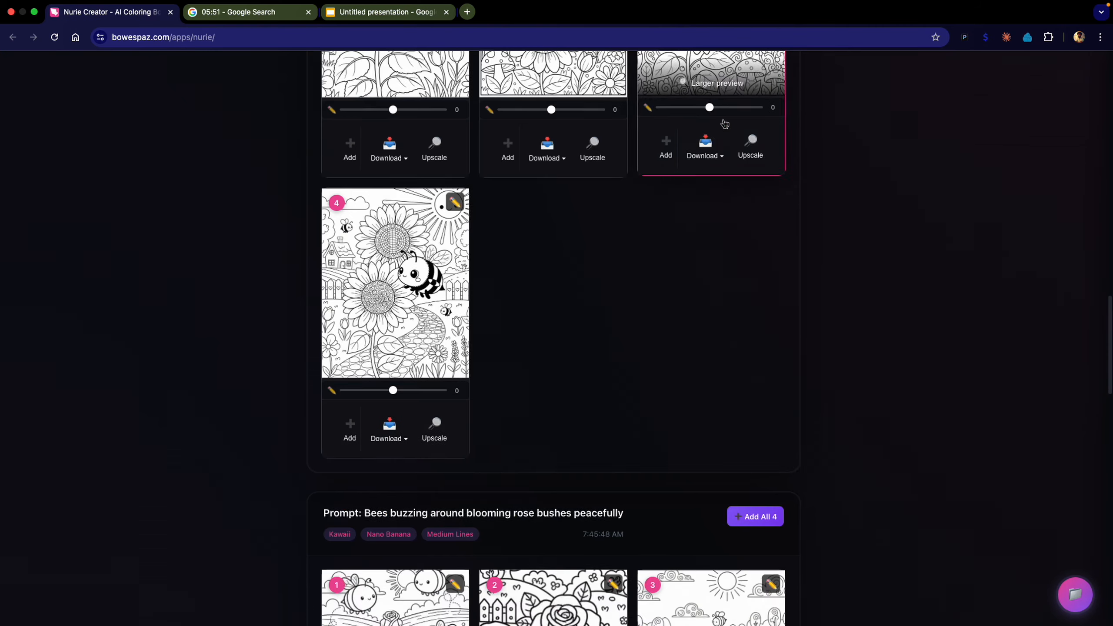
Preview the first and second images of the blooming rose bushes prompt in large size, closing each one.
{"action": "scroll", "coordinate": [541, 308], "scroll_direction": "down", "scroll_amount": 5}
{"action": "left_click", "coordinate": [383, 507]}
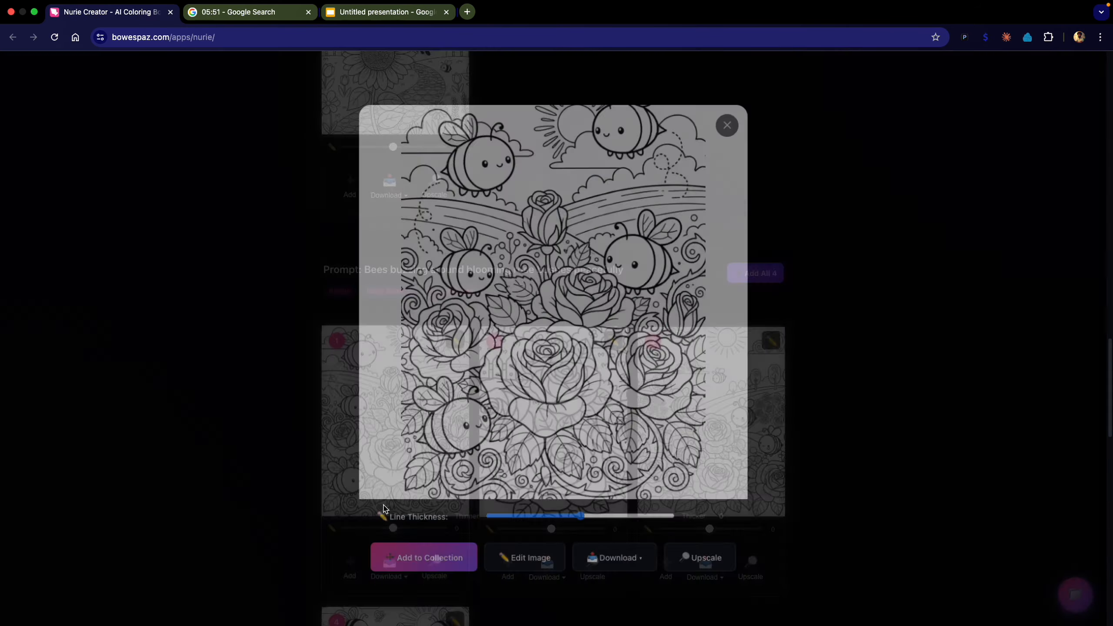
{"action": "left_click", "coordinate": [728, 126]}
{"action": "scroll", "coordinate": [570, 395], "scroll_direction": "down", "scroll_amount": 3}
{"action": "left_click", "coordinate": [614, 228]}
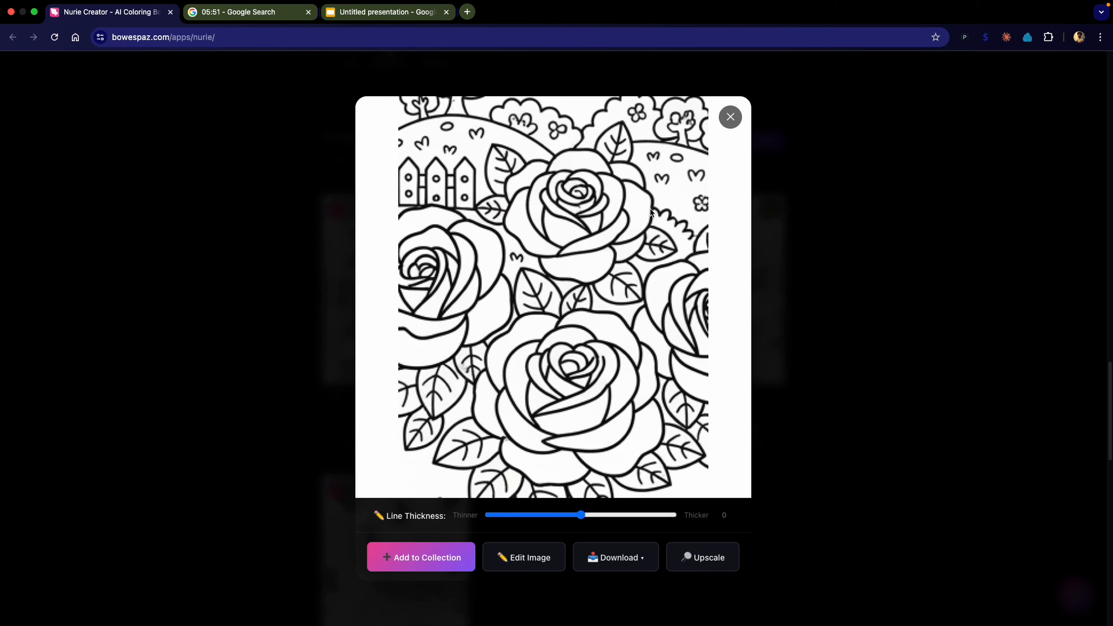
{"action": "left_click", "coordinate": [730, 117]}
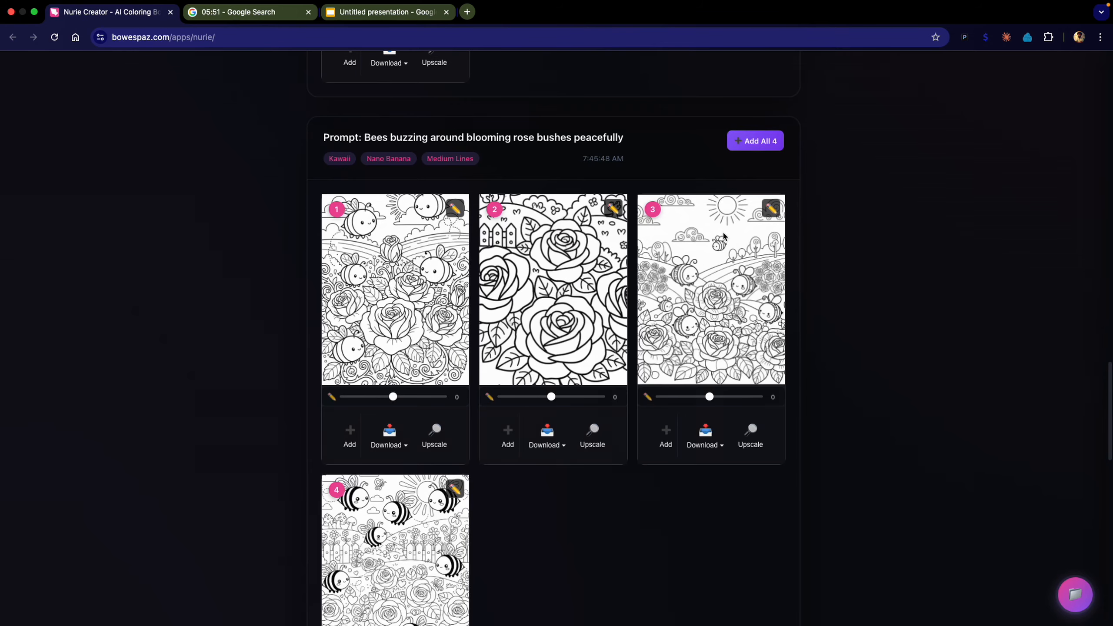
Preview the third image of the blooming rose bushes prompt in large size and close it.
{"action": "left_click", "coordinate": [712, 373]}
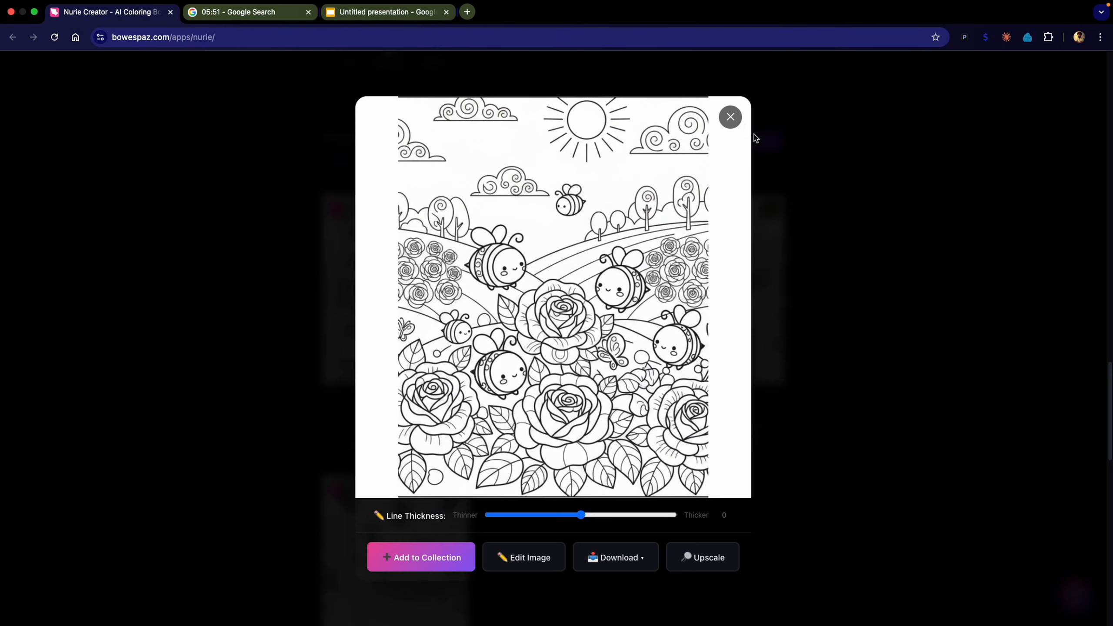
{"action": "left_click", "coordinate": [731, 117]}
{"action": "scroll", "coordinate": [393, 340], "scroll_direction": "down", "scroll_amount": 4}
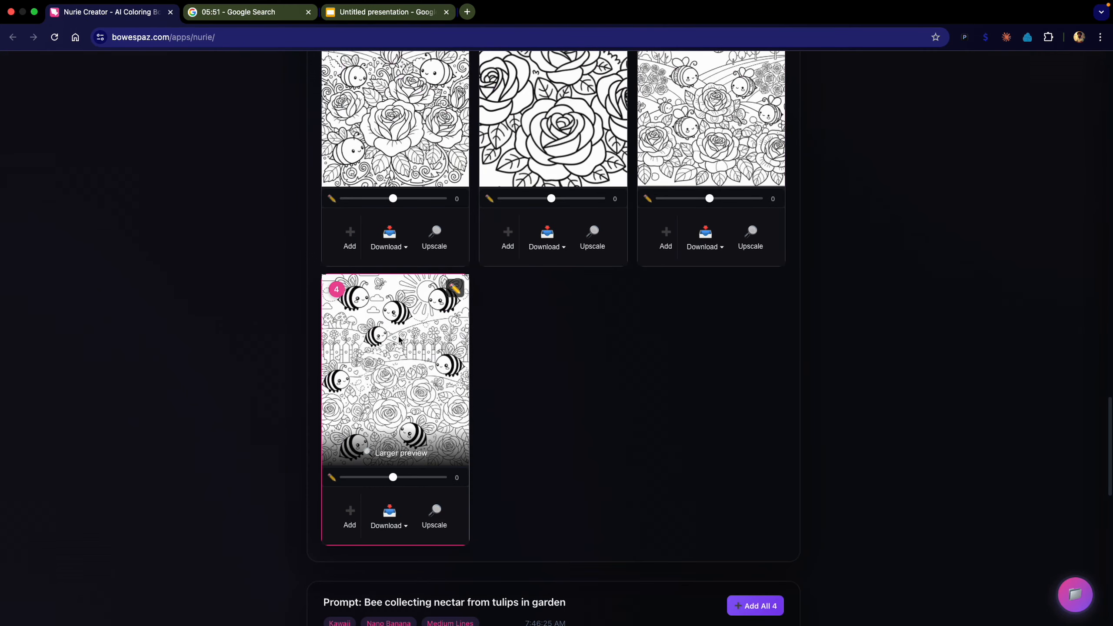
Preview the fourth image of the blooming rose bushes prompt in large size and close it.
{"action": "left_click", "coordinate": [399, 444]}
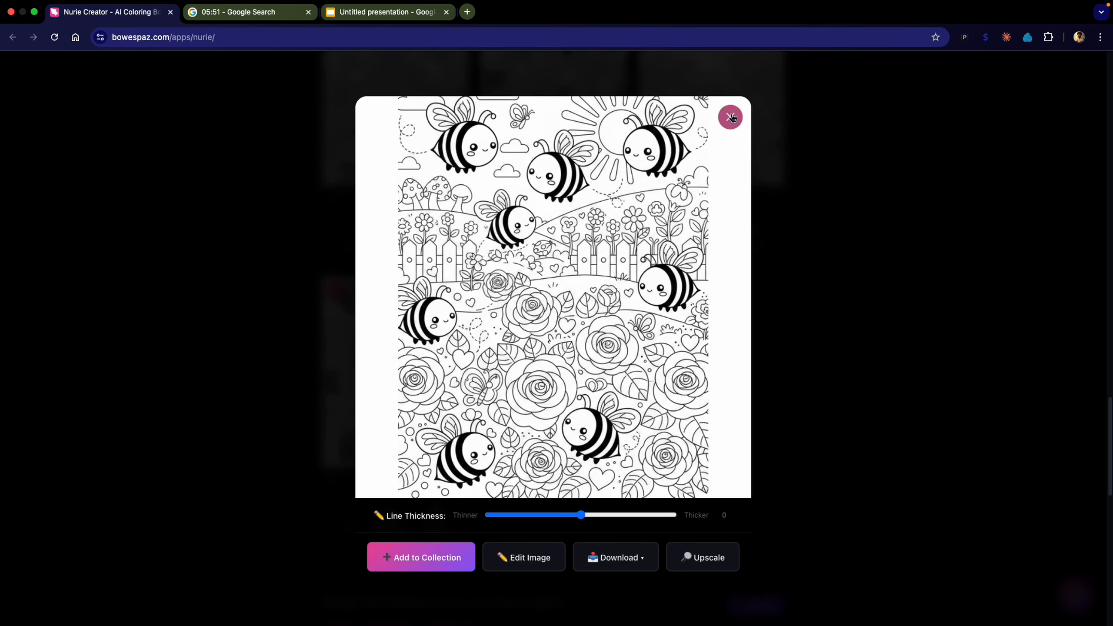
{"action": "left_click", "coordinate": [731, 117]}
Add all 40 generated images to the collection at once.
{"action": "scroll", "coordinate": [795, 200], "scroll_direction": "up", "scroll_amount": 18}
{"action": "scroll", "coordinate": [796, 201], "scroll_direction": "up", "scroll_amount": 8}
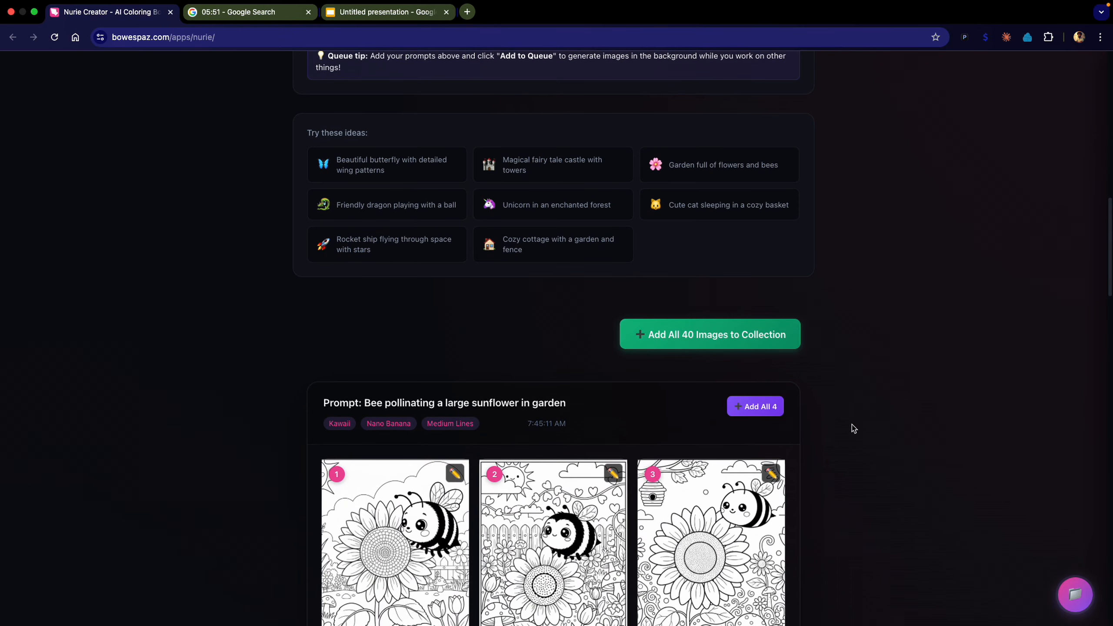
{"action": "left_click", "coordinate": [663, 343]}
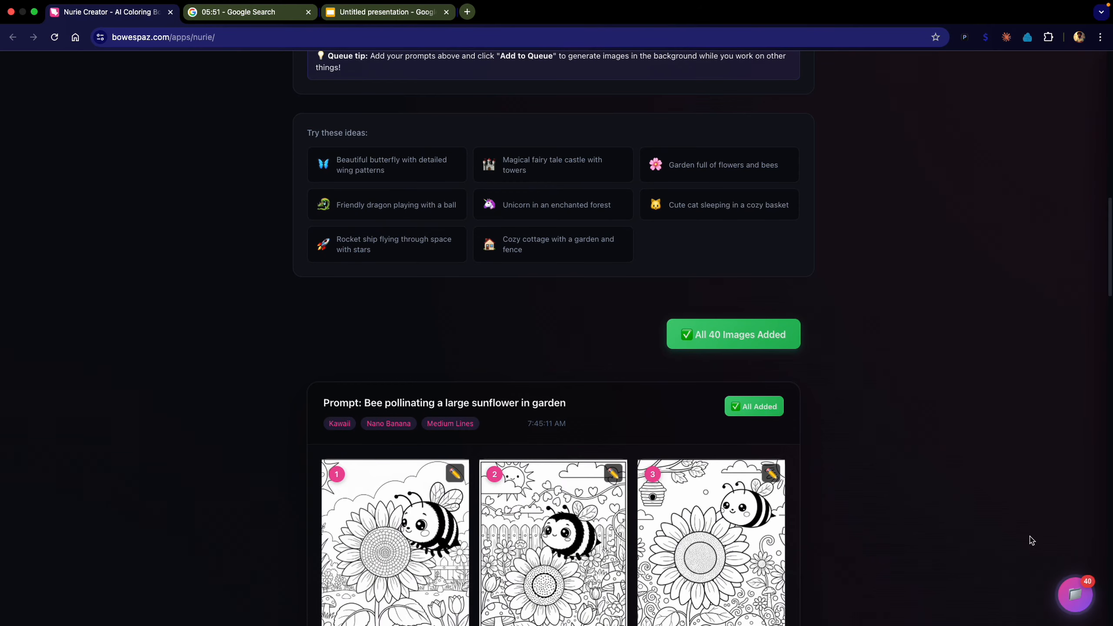
Open the collection and export its 40 images as a PPTX file with a 6x9 page size.
{"action": "left_click", "coordinate": [1076, 595]}
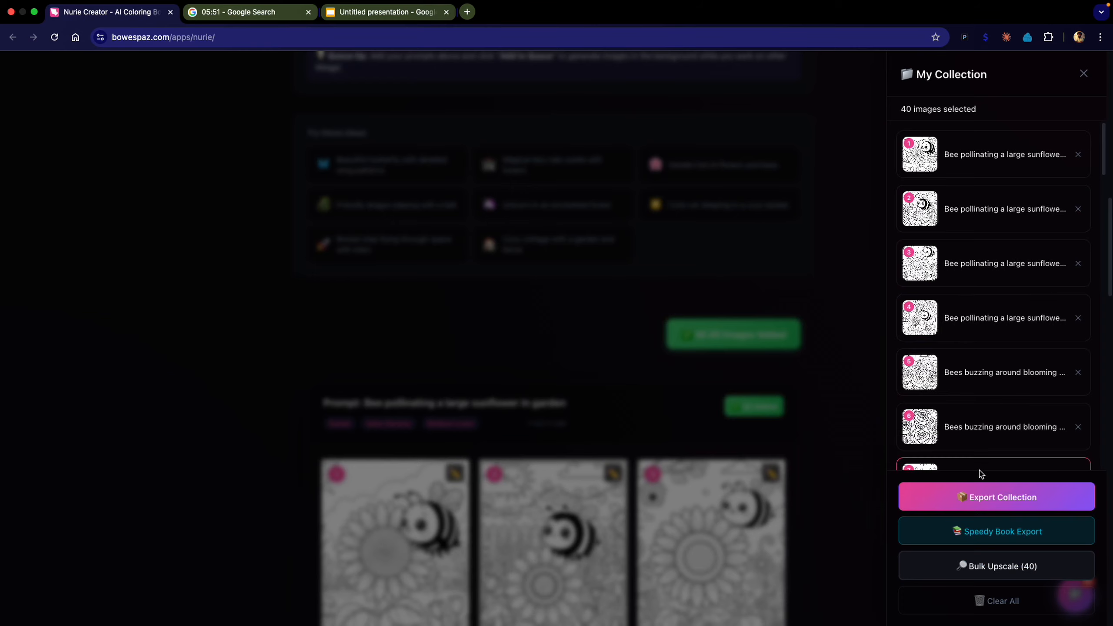
{"action": "left_click", "coordinate": [1008, 500]}
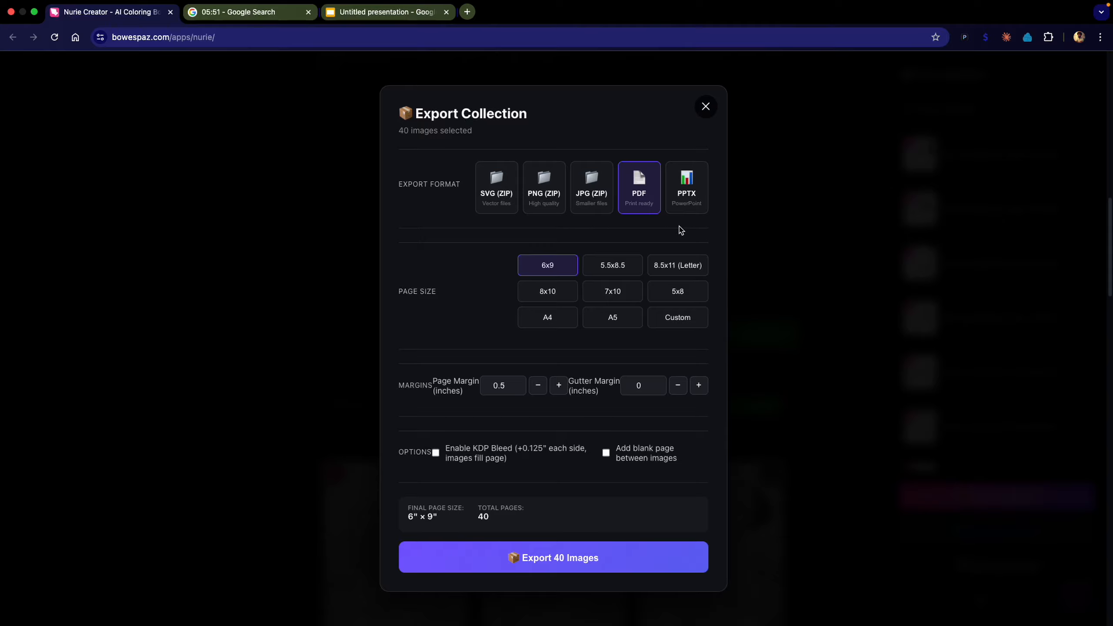
{"action": "left_click", "coordinate": [686, 196]}
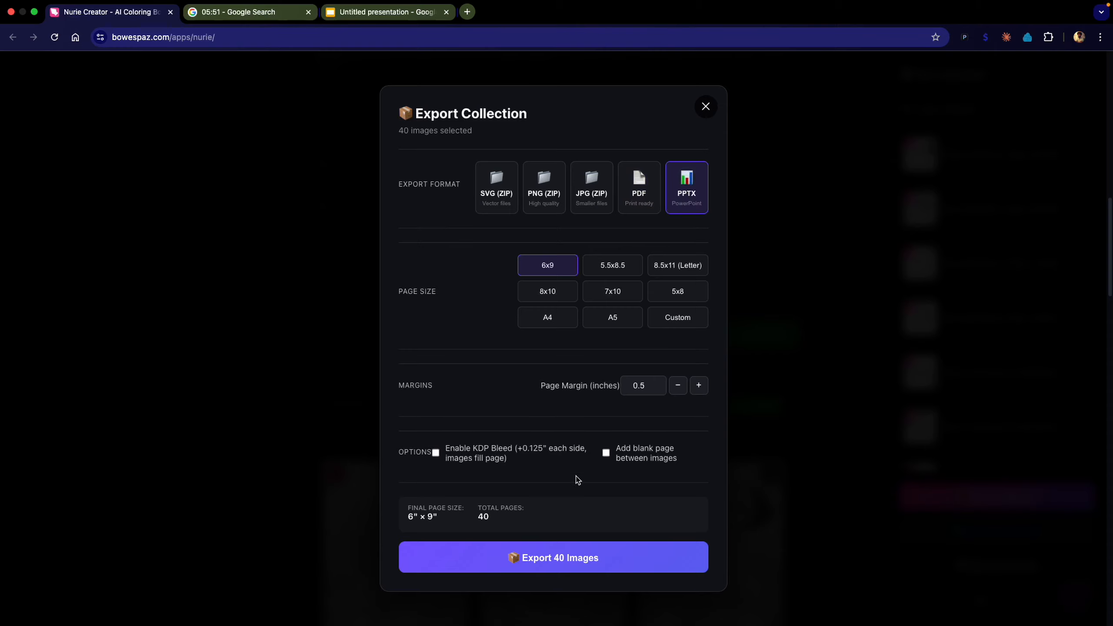
{"action": "left_click", "coordinate": [547, 555]}
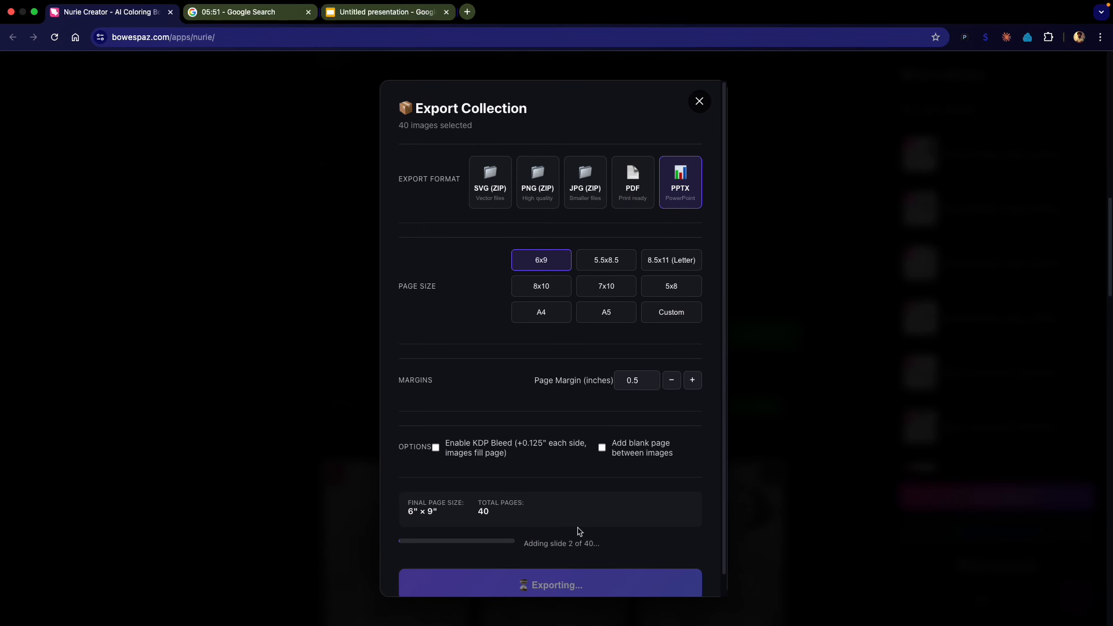
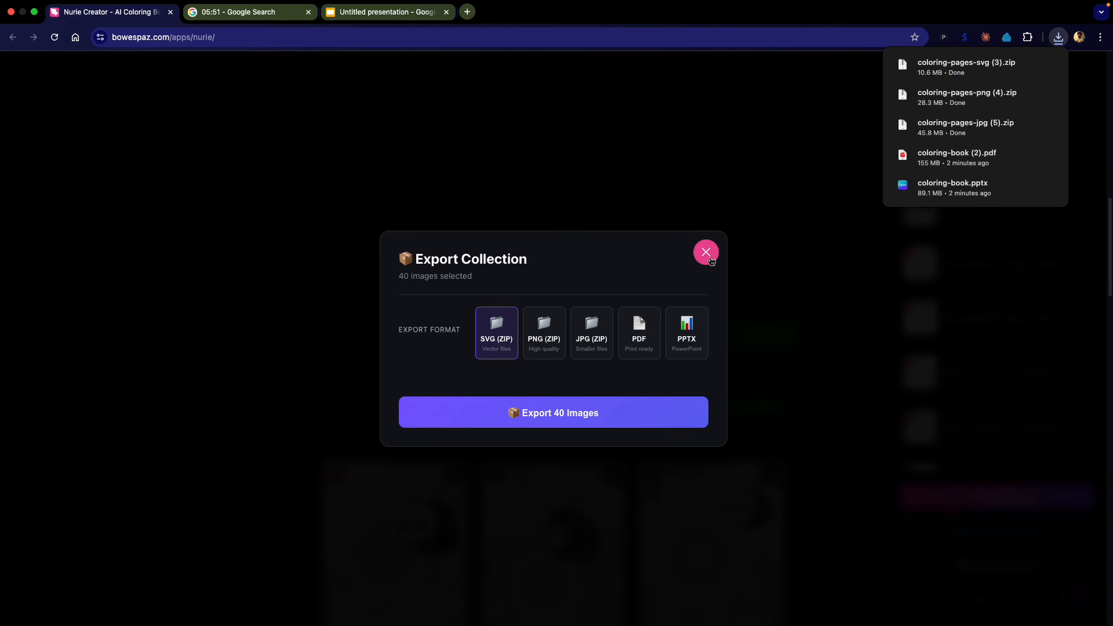
Close the collection export dialog, send the collection to Speedy Book Export and look over the first eight pages and export options.
{"action": "left_click", "coordinate": [707, 253]}
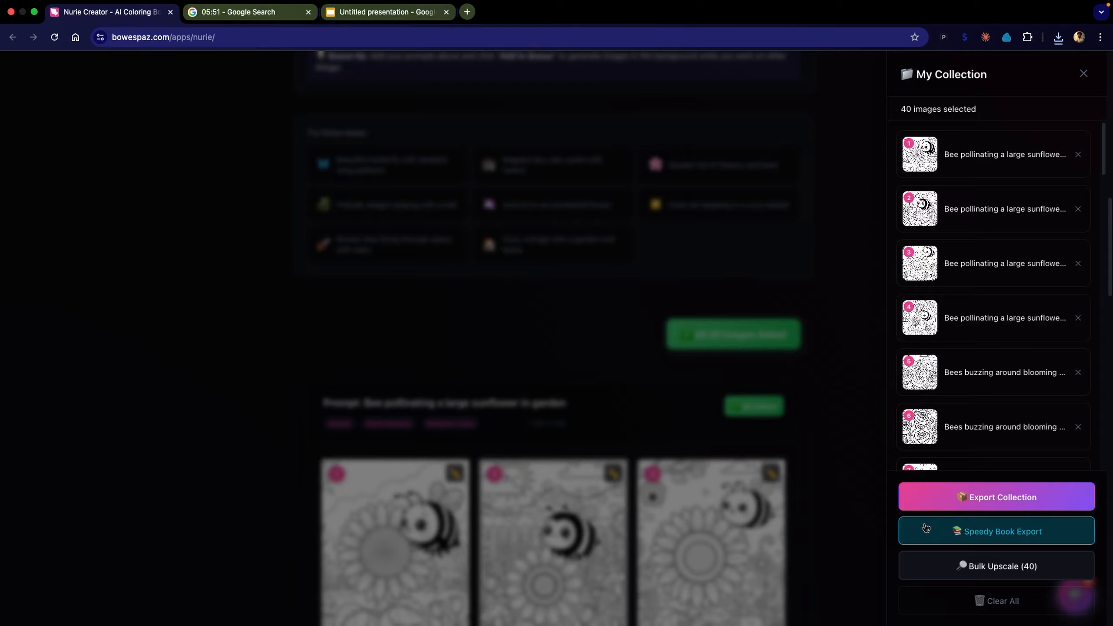
{"action": "left_click", "coordinate": [926, 528]}
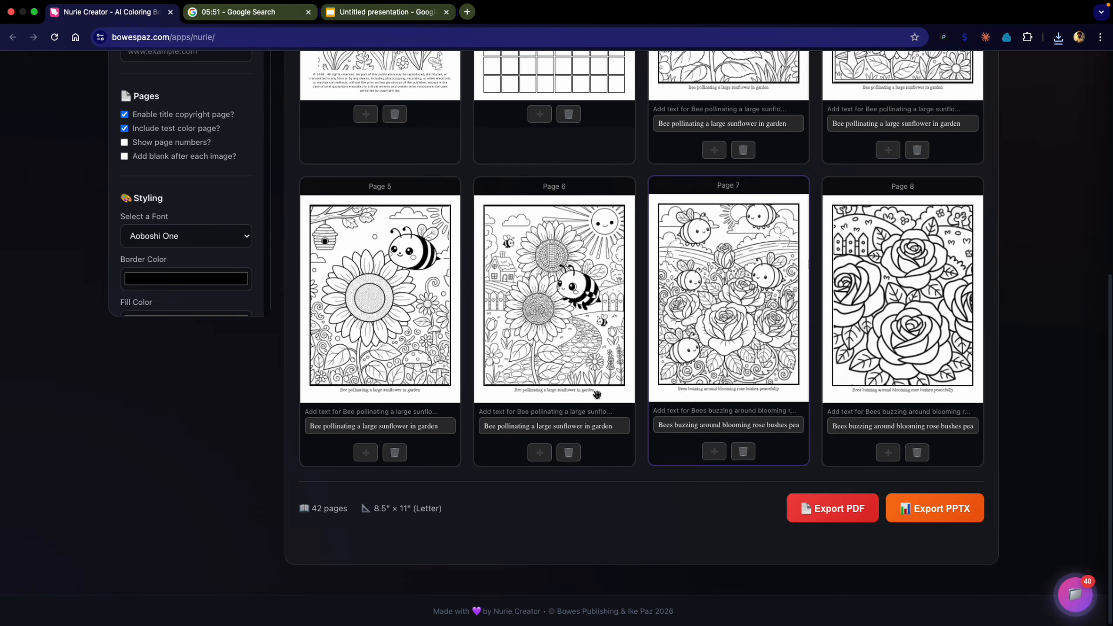
{"action": "scroll", "coordinate": [527, 391], "scroll_direction": "up", "scroll_amount": 5}
{"action": "scroll", "coordinate": [526, 392], "scroll_direction": "up", "scroll_amount": 3}
{"action": "scroll", "coordinate": [526, 391], "scroll_direction": "down", "scroll_amount": 5}
{"action": "scroll", "coordinate": [619, 460], "scroll_direction": "down", "scroll_amount": 3}
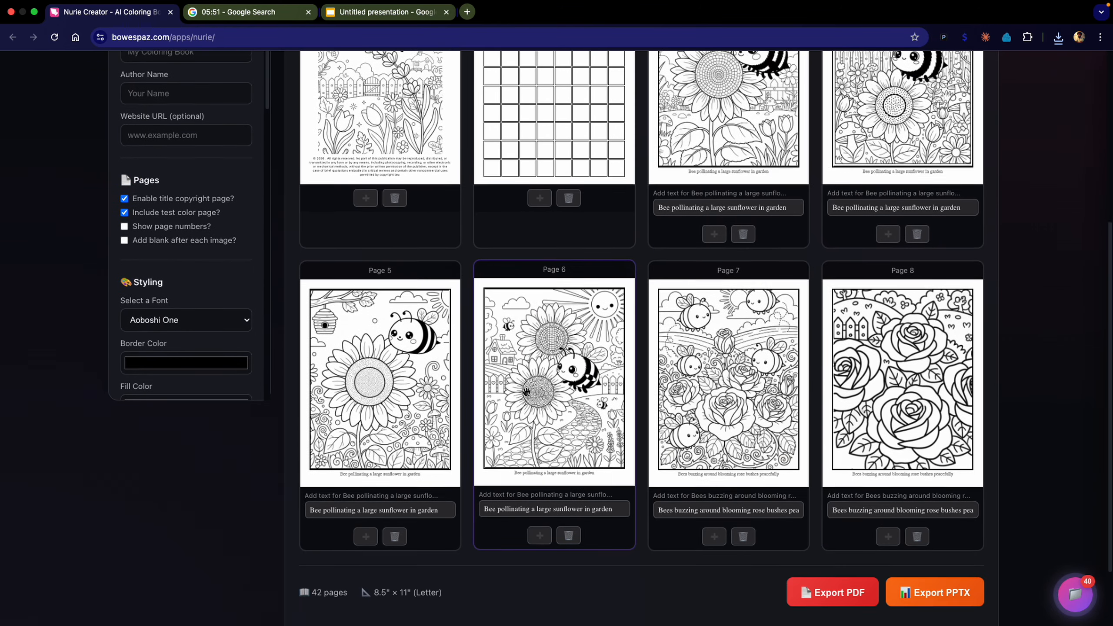
{"action": "scroll", "coordinate": [636, 500], "scroll_direction": "down", "scroll_amount": 1}
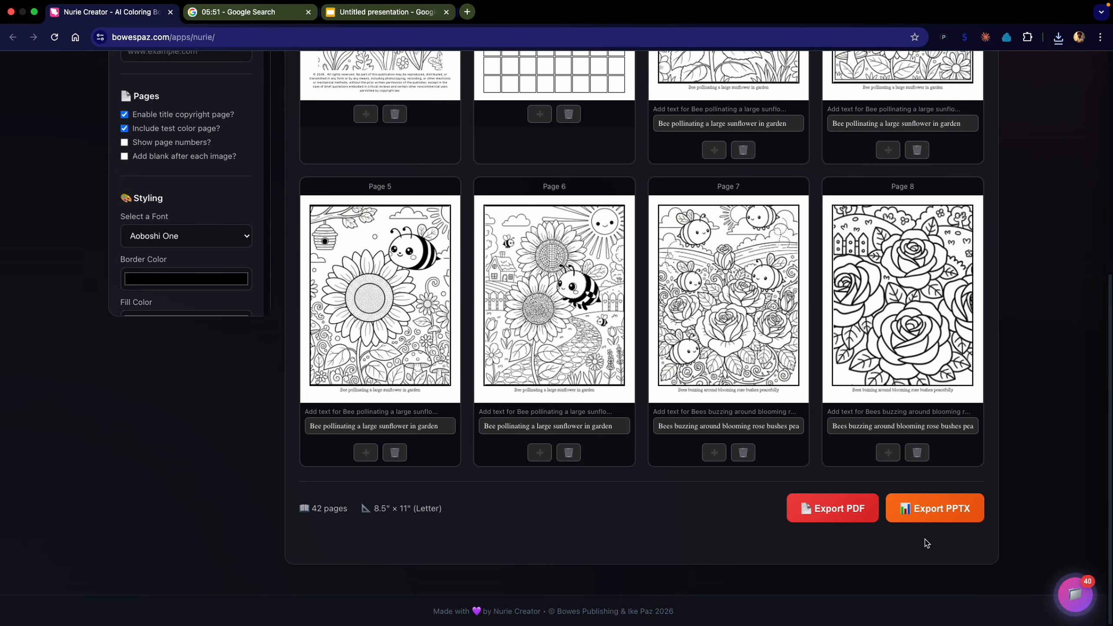
{"action": "scroll", "coordinate": [622, 520], "scroll_direction": "up", "scroll_amount": 10}
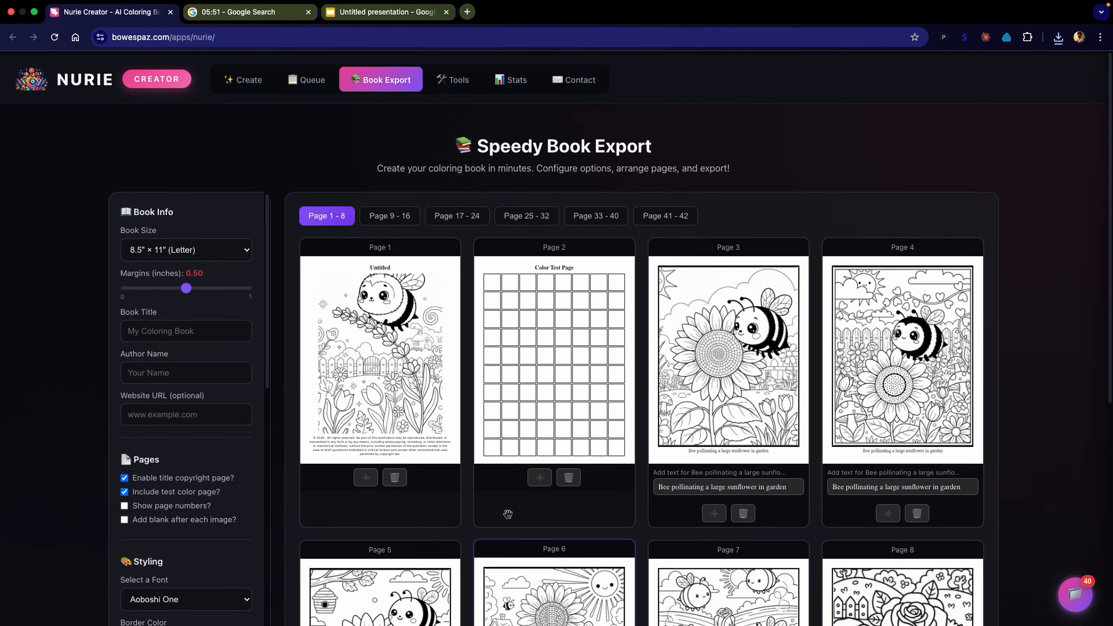
Set the book title to "Busy bees coloring" without a trailing period and place the cursor in the author name field.
{"action": "left_click", "coordinate": [187, 328]}
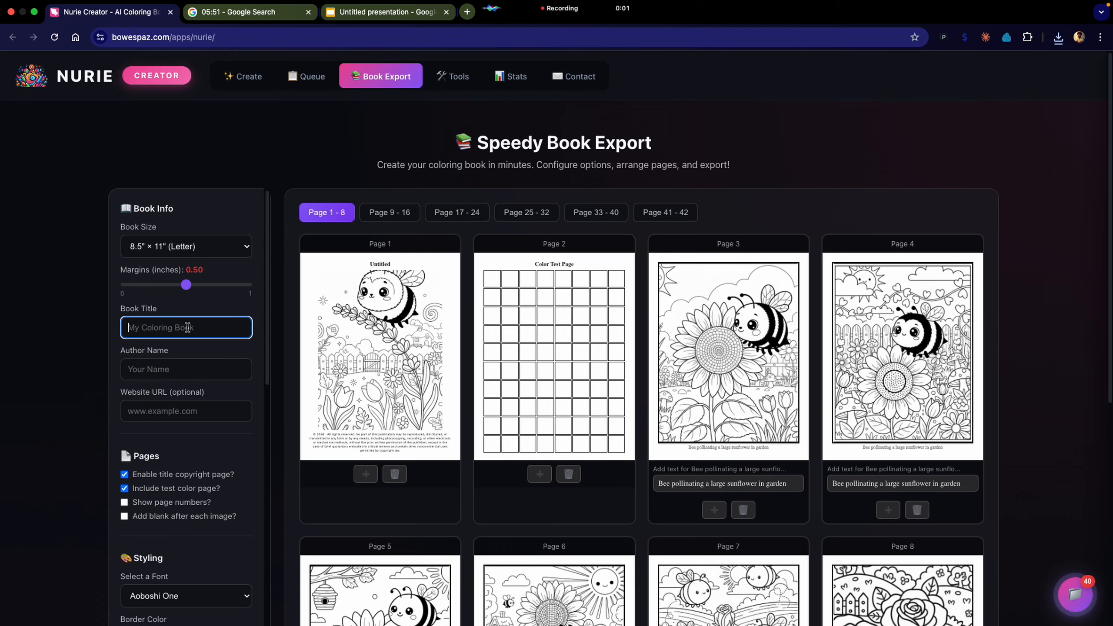
{"action": "type", "text": "Busy bees coloring."}
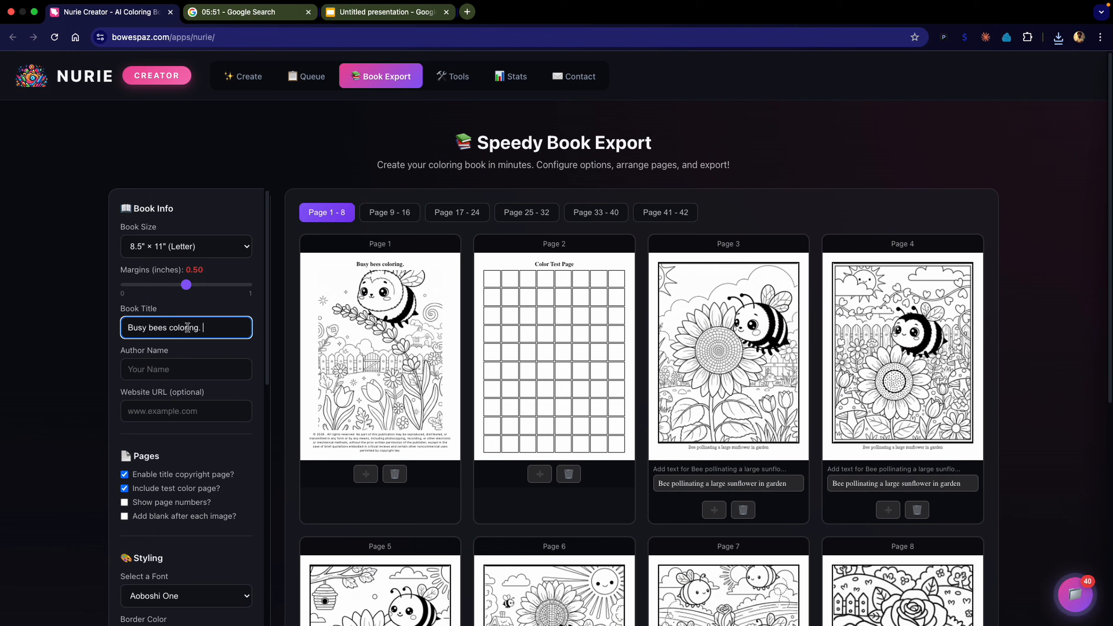
{"action": "key", "text": "BackSpace"}
{"action": "key", "text": "BackSpace"}
{"action": "left_click", "coordinate": [177, 371]}
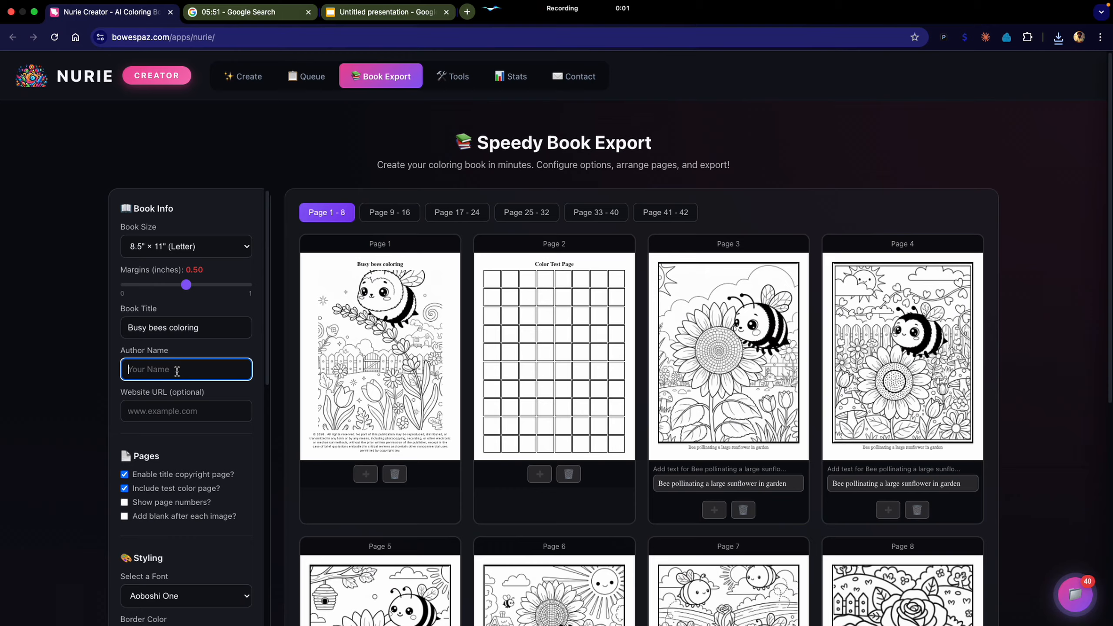
{"action": "type", "text": "Брайан Тома"}
{"action": "key", "text": "BackSpace"}
{"action": "key", "text": "BackSpace"}
{"action": "key", "text": "BackSpace"}
{"action": "key", "text": "BackSpace"}
{"action": "key", "text": "BackSpace"}
{"action": "key", "text": "BackSpace"}
{"action": "key", "text": "BackSpace"}
{"action": "key", "text": "BackSpace"}
{"action": "key", "text": "BackSpace"}
{"action": "key", "text": "BackSpace"}
{"action": "key", "text": "BackSpace"}
Enter the author's full name without a period after the first or last name.
{"action": "key", "text": "alt+space"}
{"action": "key", "text": "alt+space"}
{"action": "key", "text": "alt+space"}
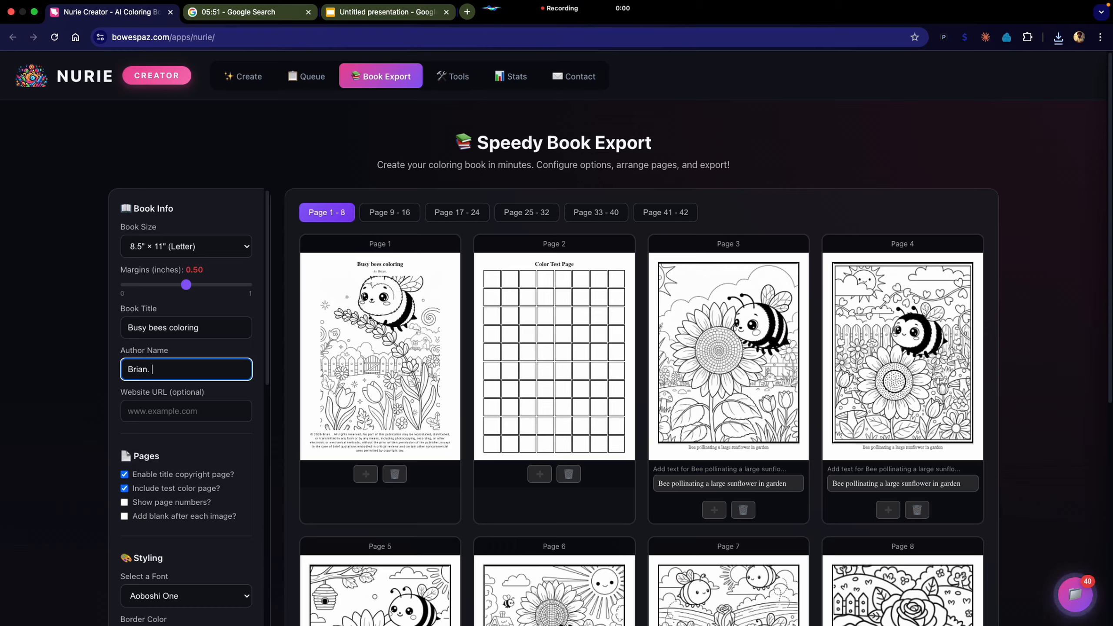
{"action": "key", "text": "alt+space"}
{"action": "key", "text": "BackSpace"}
{"action": "key", "text": "BackSpace"}
{"action": "key", "text": "BackSpace"}
{"action": "key", "text": "BackSpace"}
{"action": "key", "text": "BackSpace"}
{"action": "key", "text": "BackSpace"}
{"action": "key", "text": "alt+space"}
{"action": "key", "text": "alt+space"}
{"action": "key", "text": "BackSpace"}
{"action": "key", "text": "Left"}
{"action": "key", "text": "BackSpace"}
{"action": "left_click", "coordinate": [136, 417]}
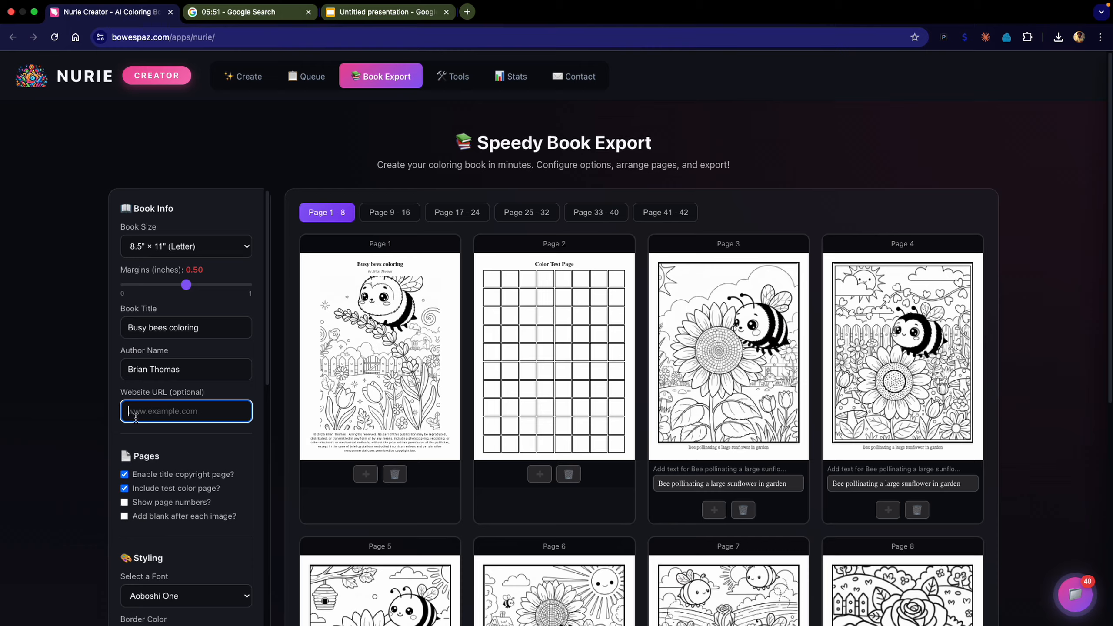
{"action": "type", "text": "www.zylvie"}
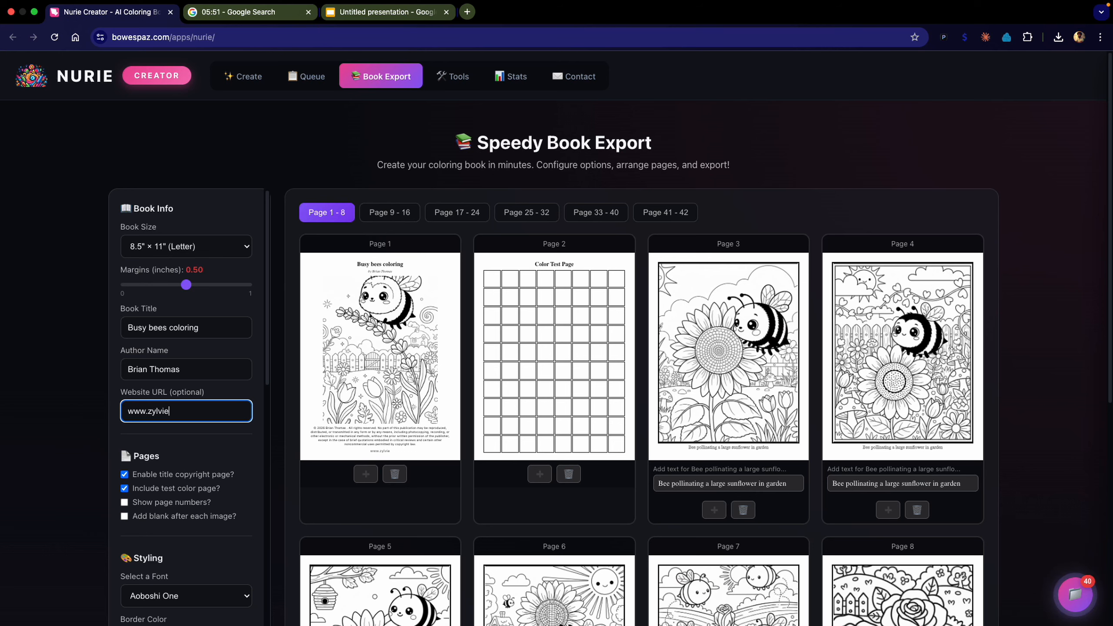
{"action": "type", "text": ".com/calmcozycorecol"}
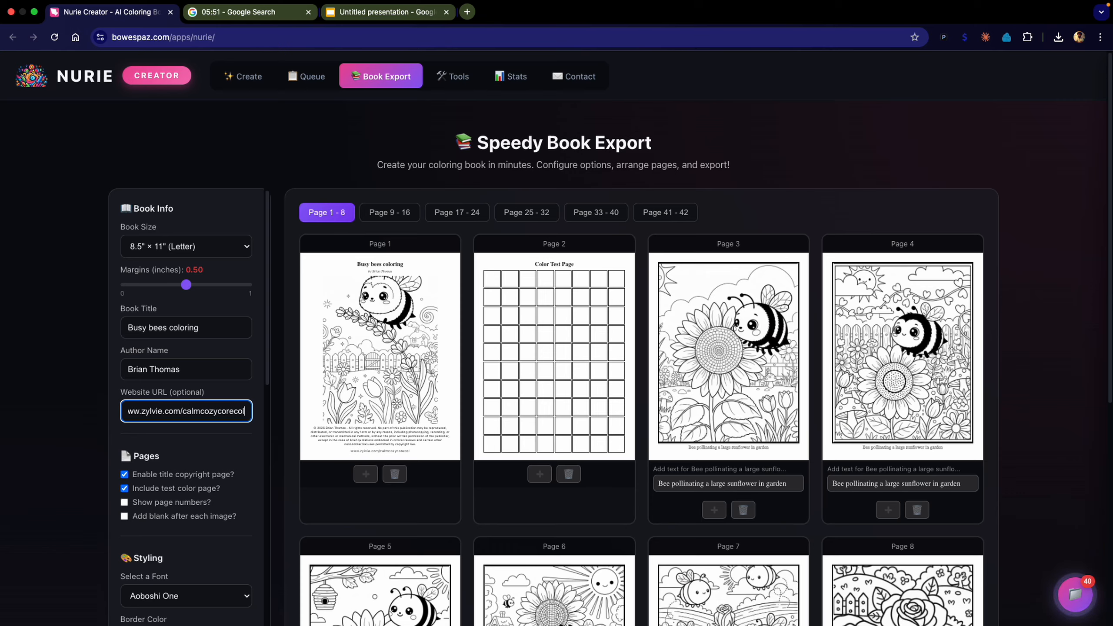
{"action": "type", "text": "oring"}
Turn on page numbers and add a blank page after each image.
{"action": "scroll", "coordinate": [159, 460], "scroll_direction": "down", "scroll_amount": 3}
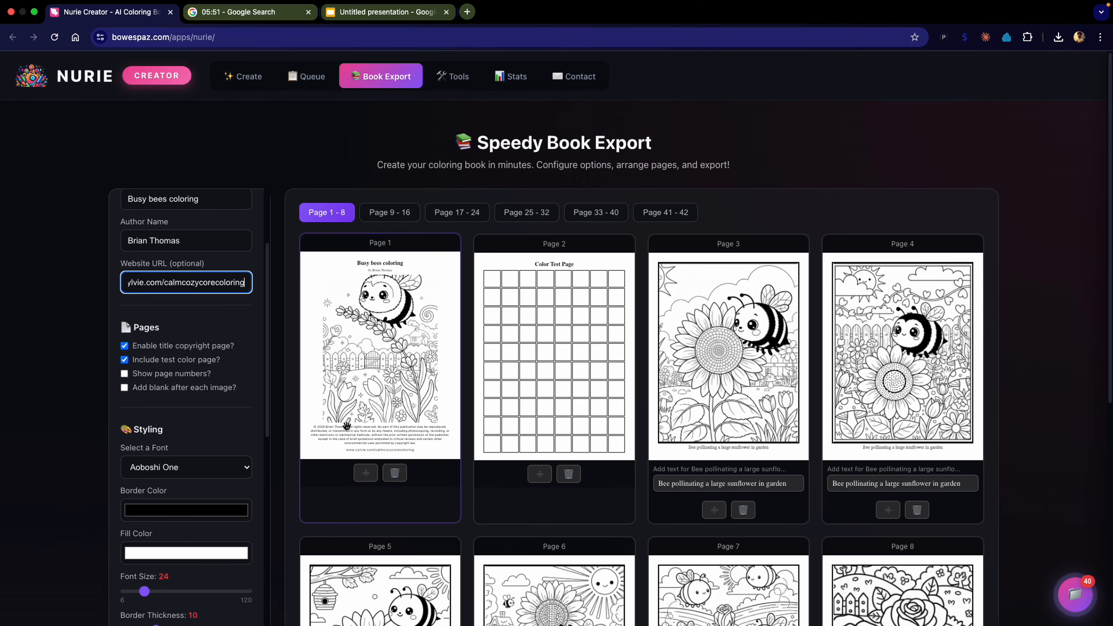
{"action": "left_click", "coordinate": [183, 379]}
{"action": "left_click", "coordinate": [184, 387]}
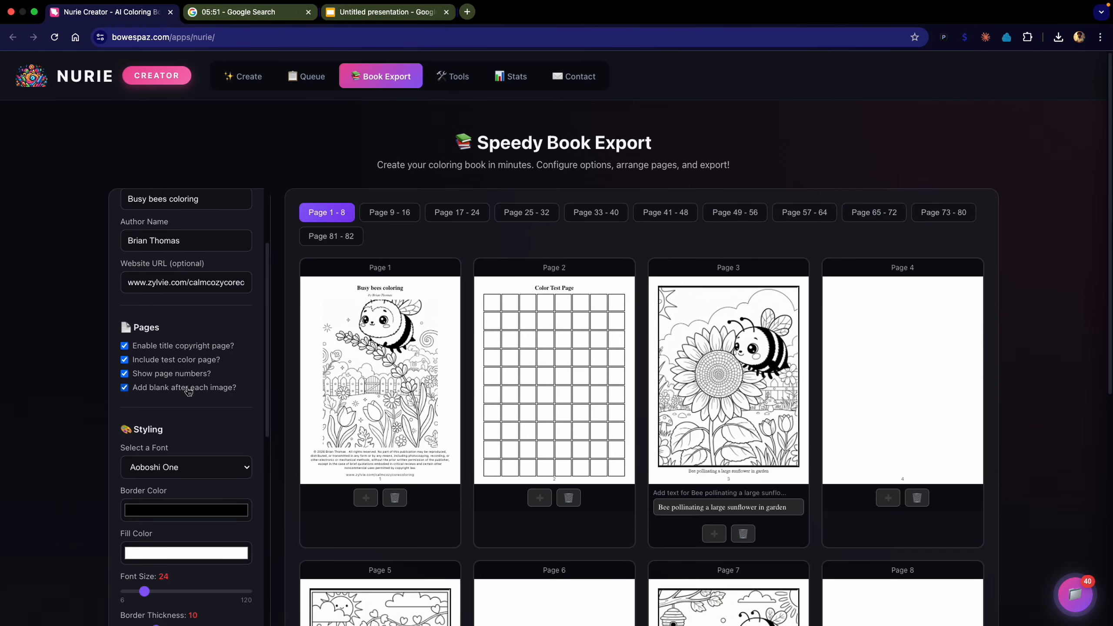
Change the book's font to Comic Sans MS.
{"action": "scroll", "coordinate": [217, 433], "scroll_direction": "down", "scroll_amount": 5}
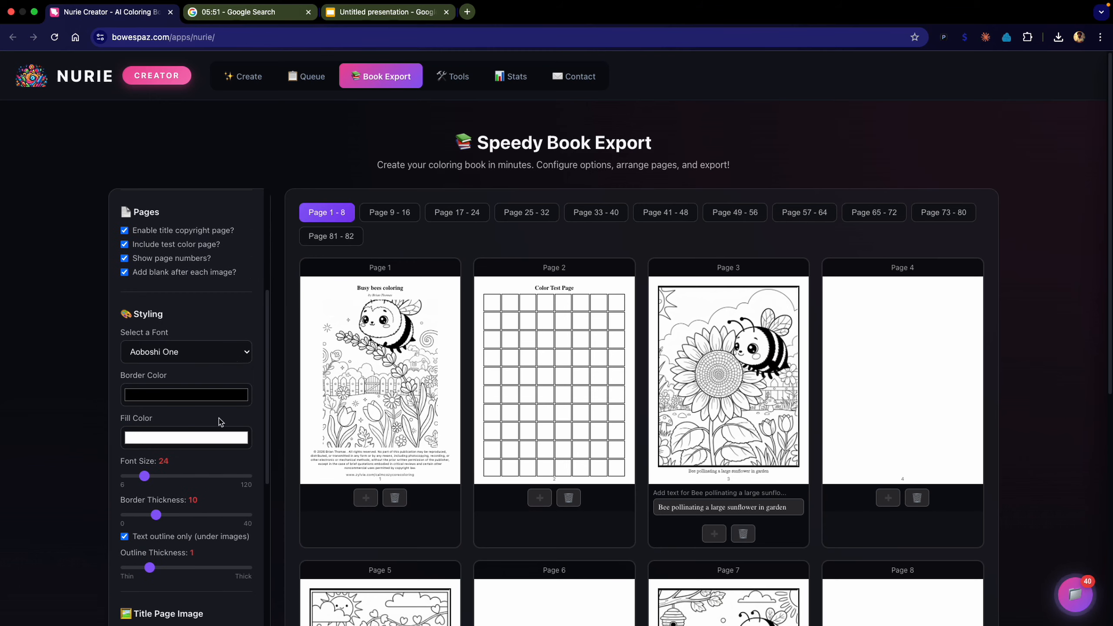
{"action": "left_click", "coordinate": [241, 351]}
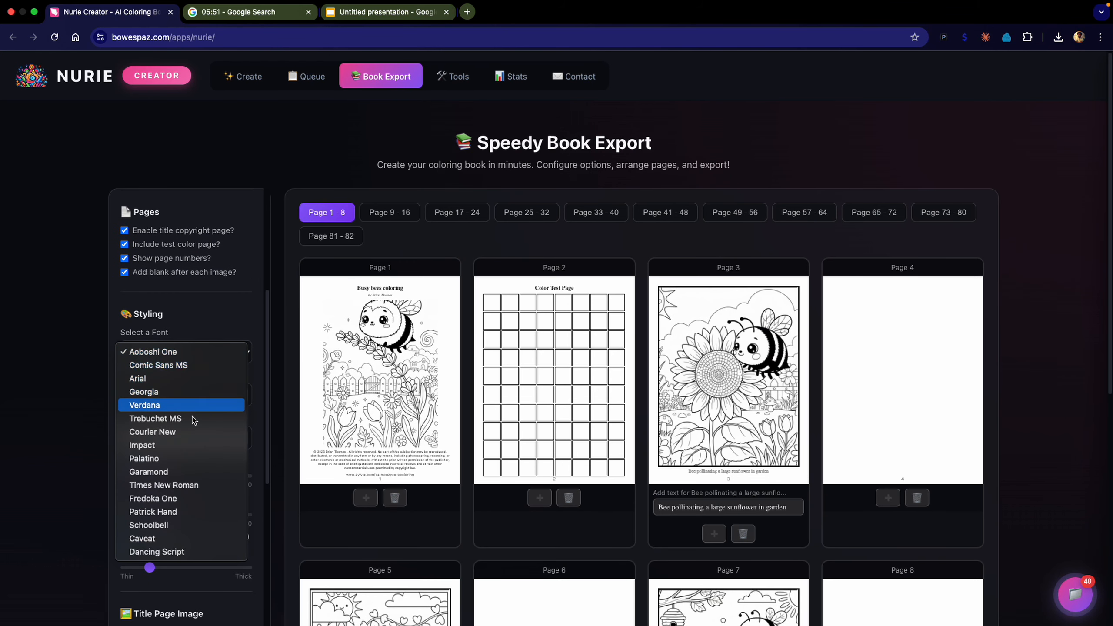
{"action": "left_click", "coordinate": [183, 367]}
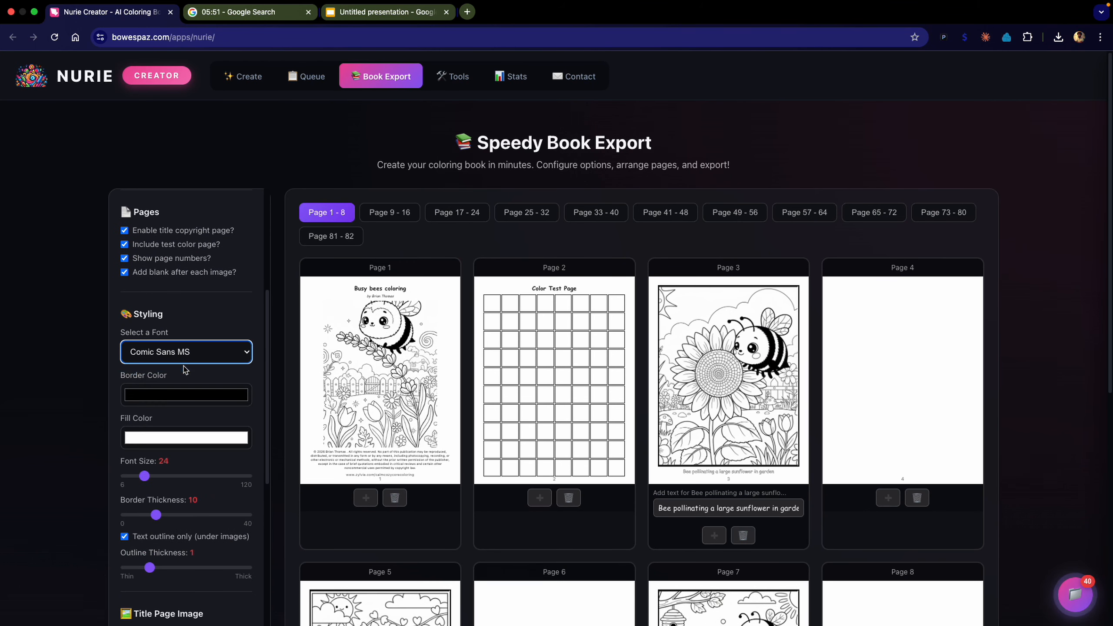
Increase the caption font size first to 30 and finally to 34.
{"action": "scroll", "coordinate": [741, 448], "scroll_direction": "down", "scroll_amount": 3}
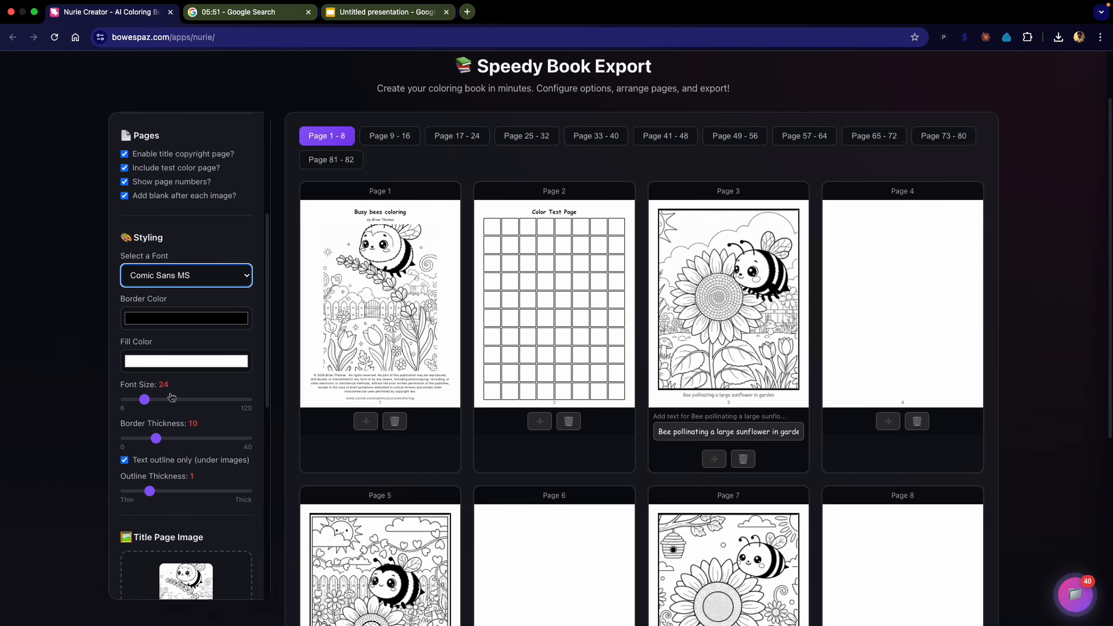
{"action": "left_click", "coordinate": [146, 399]}
{"action": "left_click_drag", "start_coordinate": [146, 400], "coordinate": [152, 399]}
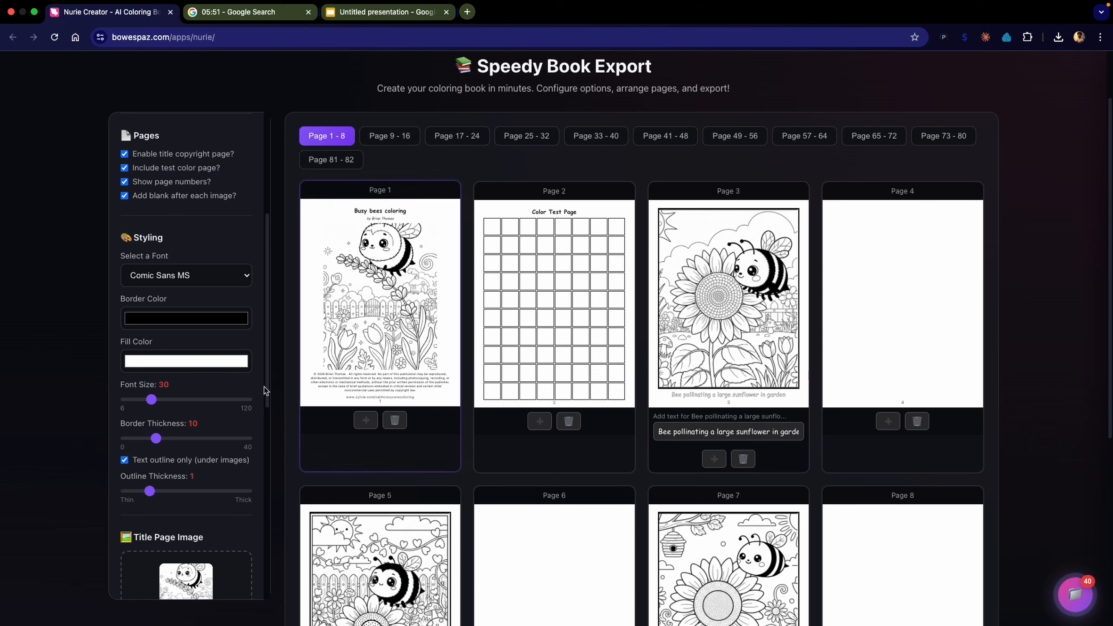
{"action": "left_click_drag", "start_coordinate": [152, 400], "coordinate": [156, 400]}
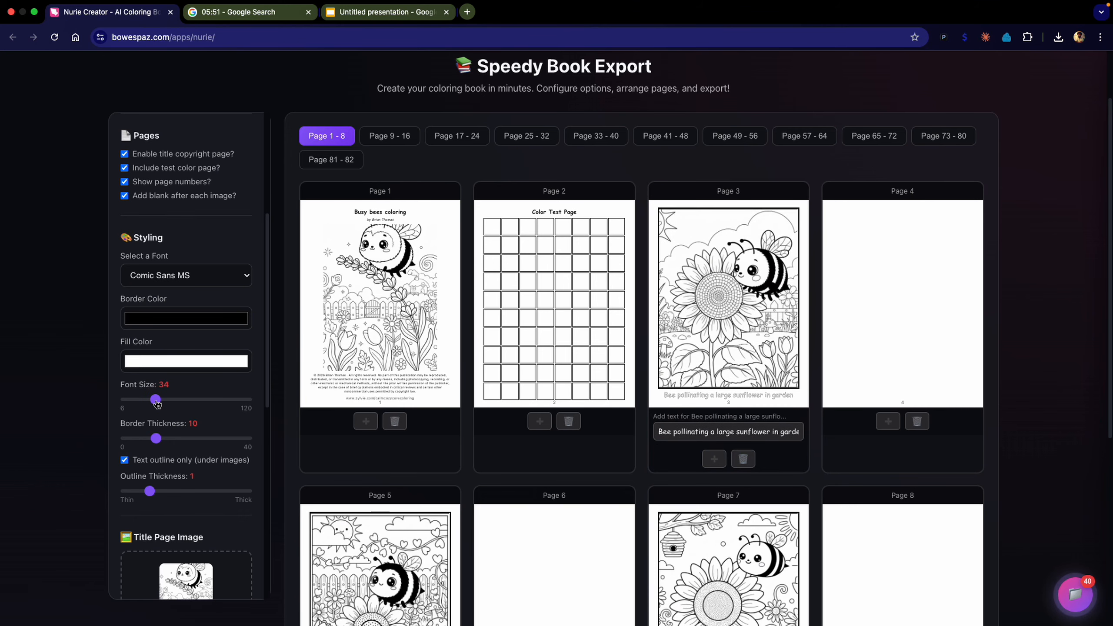
Check the captions beneath the coloring pages, placing the cursor in the page 5 caption, and return to the first pages.
{"action": "scroll", "coordinate": [465, 386], "scroll_direction": "down", "scroll_amount": 5}
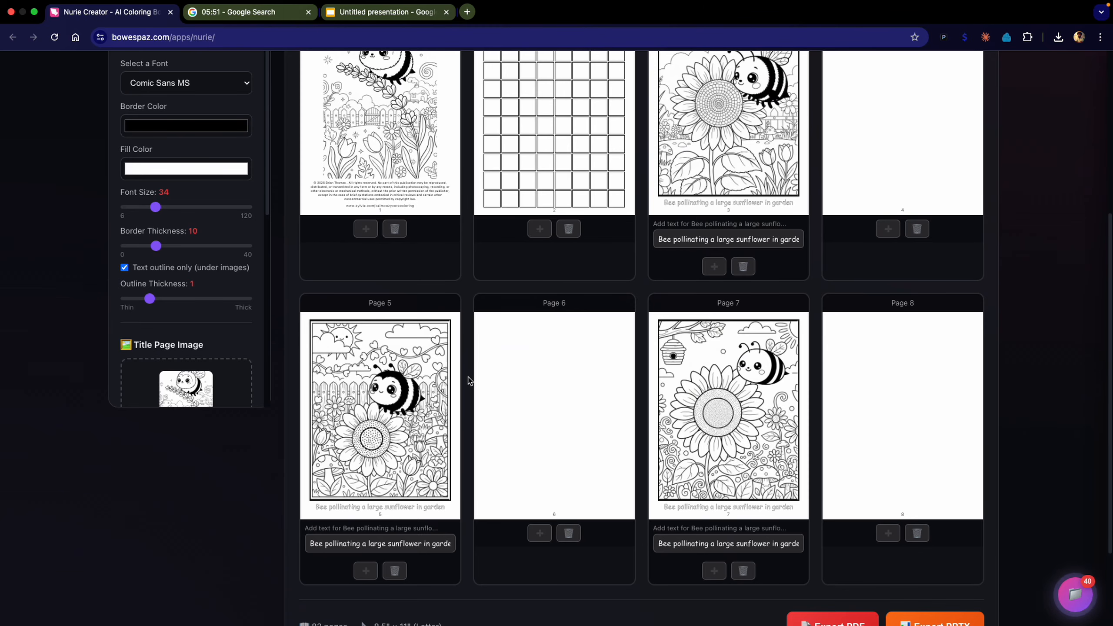
{"action": "left_click", "coordinate": [331, 546]}
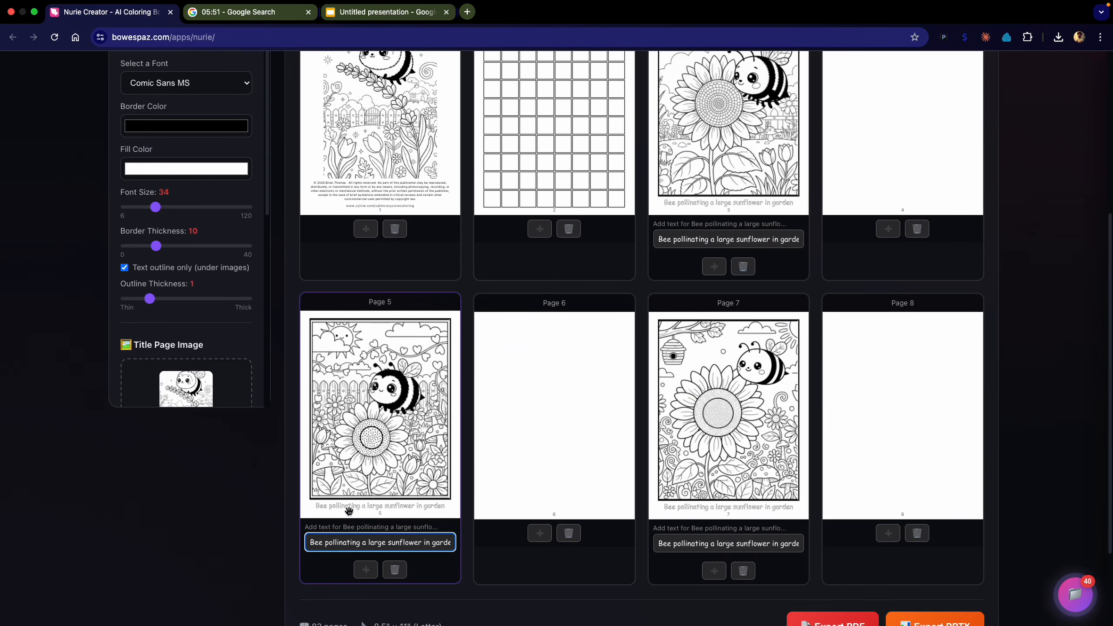
{"action": "scroll", "coordinate": [649, 459], "scroll_direction": "up", "scroll_amount": 2}
{"action": "scroll", "coordinate": [649, 460], "scroll_direction": "up", "scroll_amount": 4}
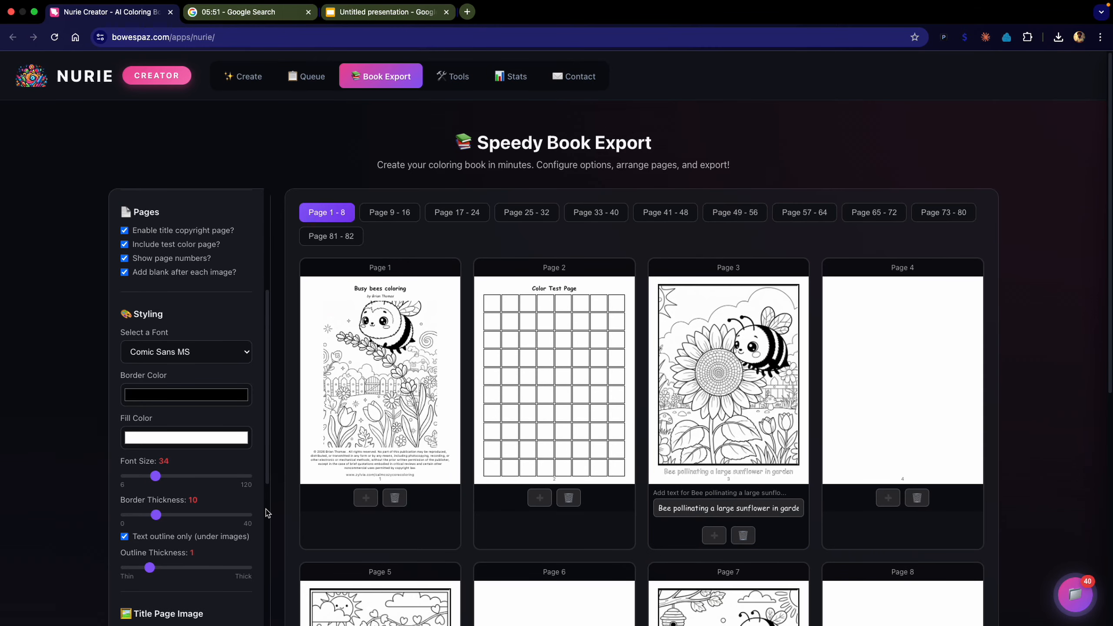
Add the publisher name "Calm Cozycore Coloring Books" after the © symbol in the book's copyright text.
{"action": "scroll", "coordinate": [277, 543], "scroll_direction": "down", "scroll_amount": 4}
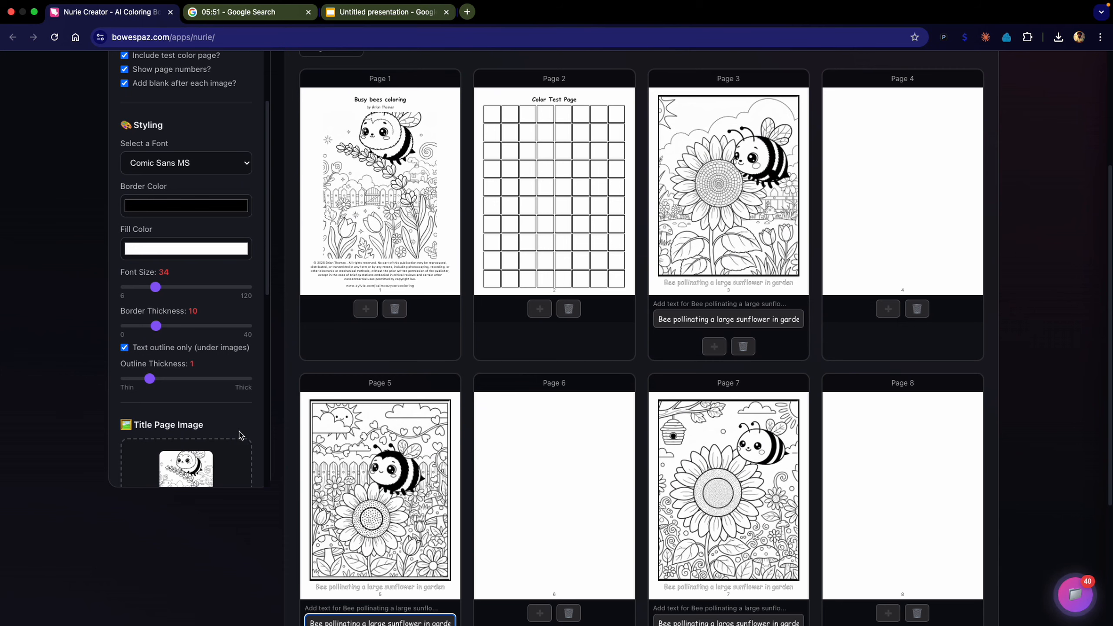
{"action": "scroll", "coordinate": [242, 434], "scroll_direction": "down", "scroll_amount": 5}
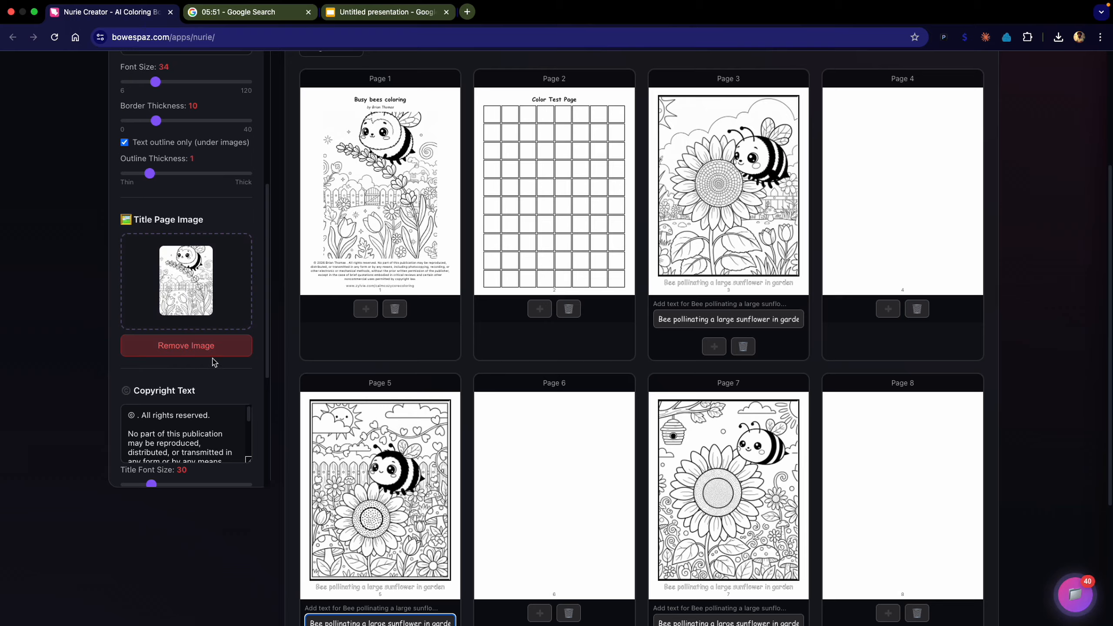
{"action": "scroll", "coordinate": [248, 390], "scroll_direction": "down", "scroll_amount": 2}
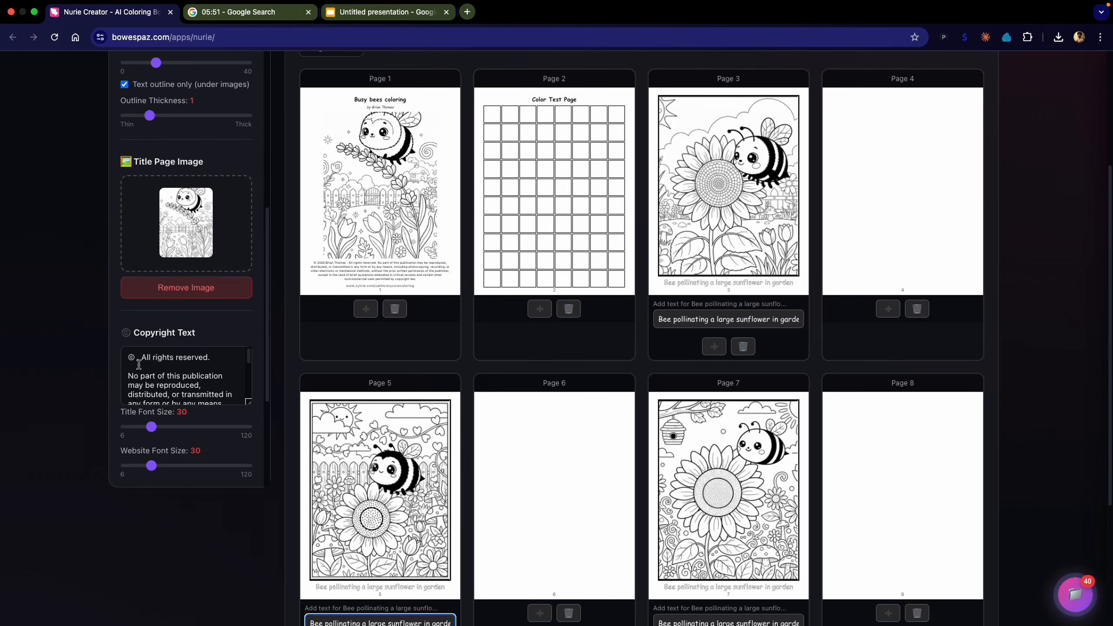
{"action": "left_click", "coordinate": [137, 357]}
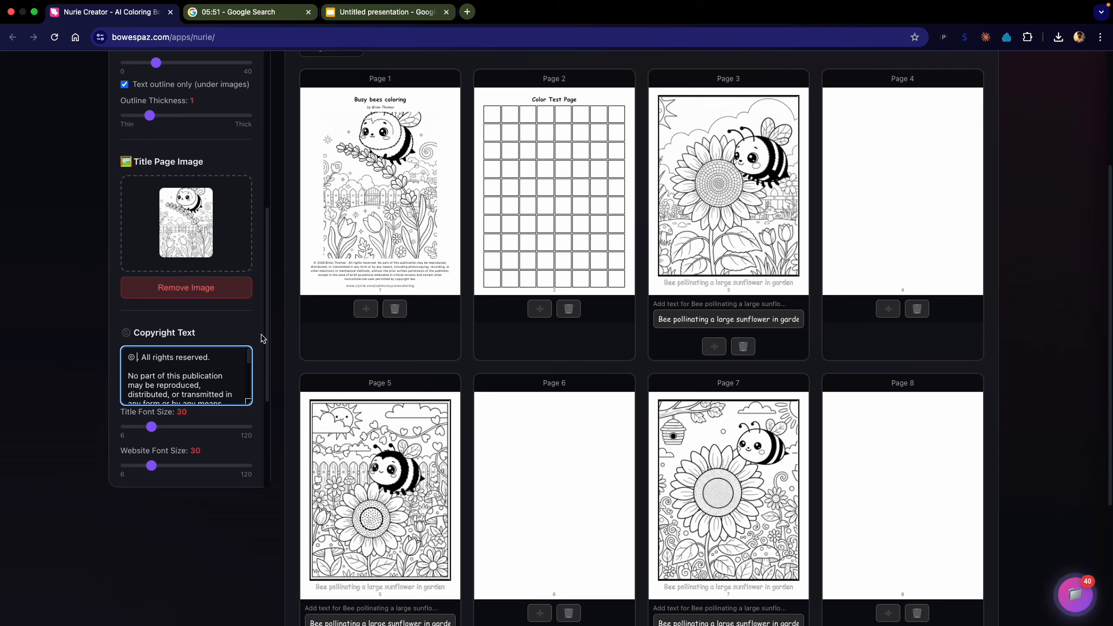
{"action": "type", "text": "Calm"}
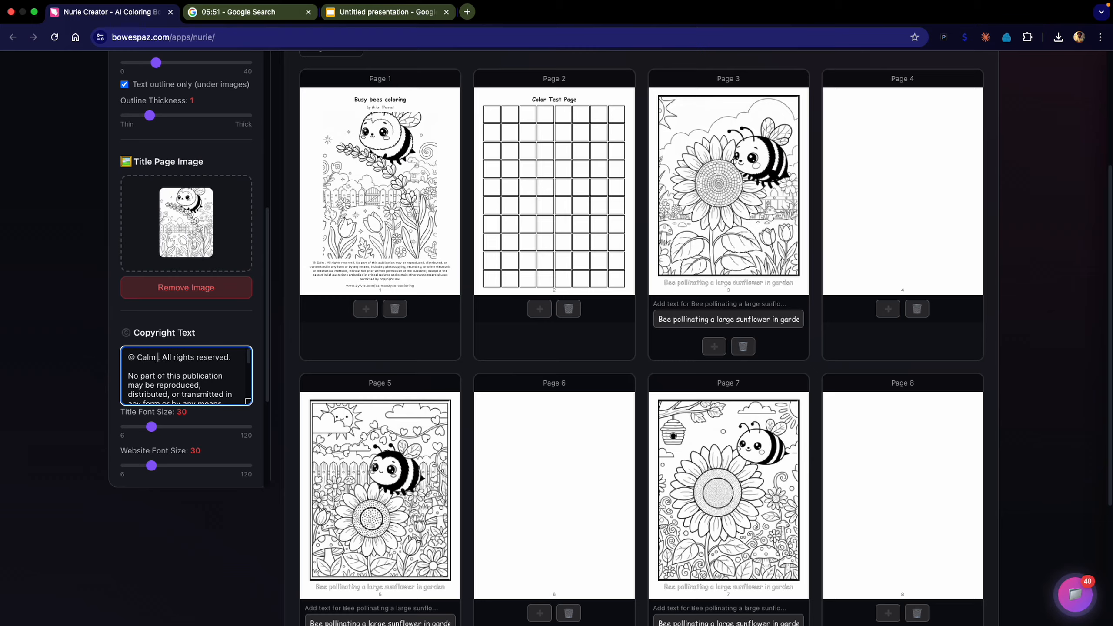
{"action": "type", "text": " Co"}
{"action": "type", "text": "z"}
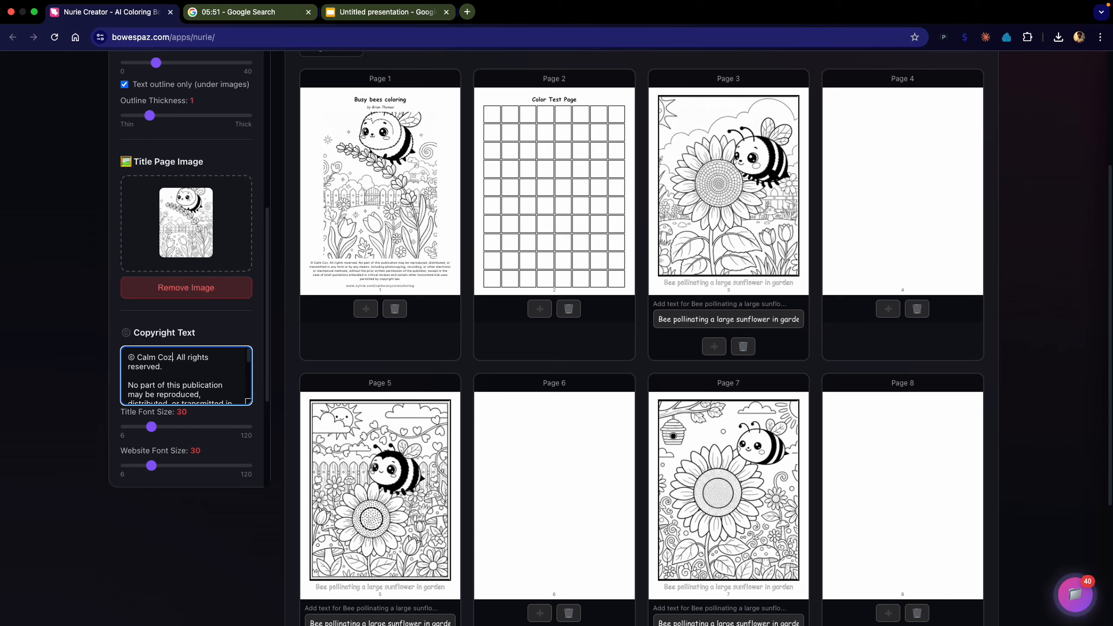
{"action": "type", "text": "y"}
{"action": "key", "text": "BackSpace"}
{"action": "type", "text": "yz"}
{"action": "key", "text": "BackSpace"}
{"action": "type", "text": "core"}
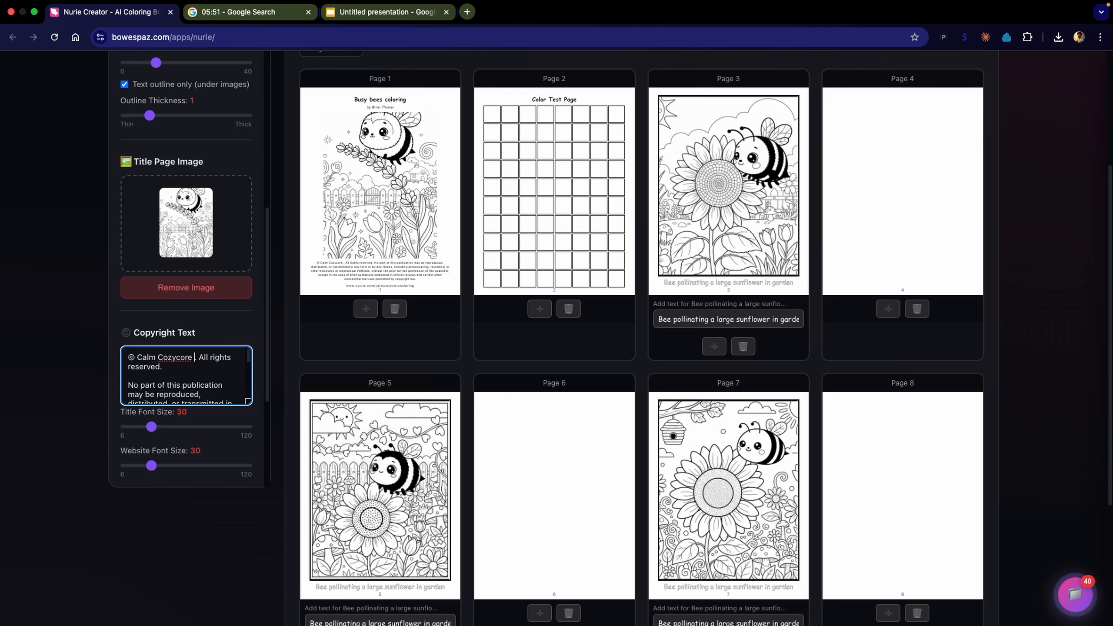
{"action": "type", "text": " Coloring Books"}
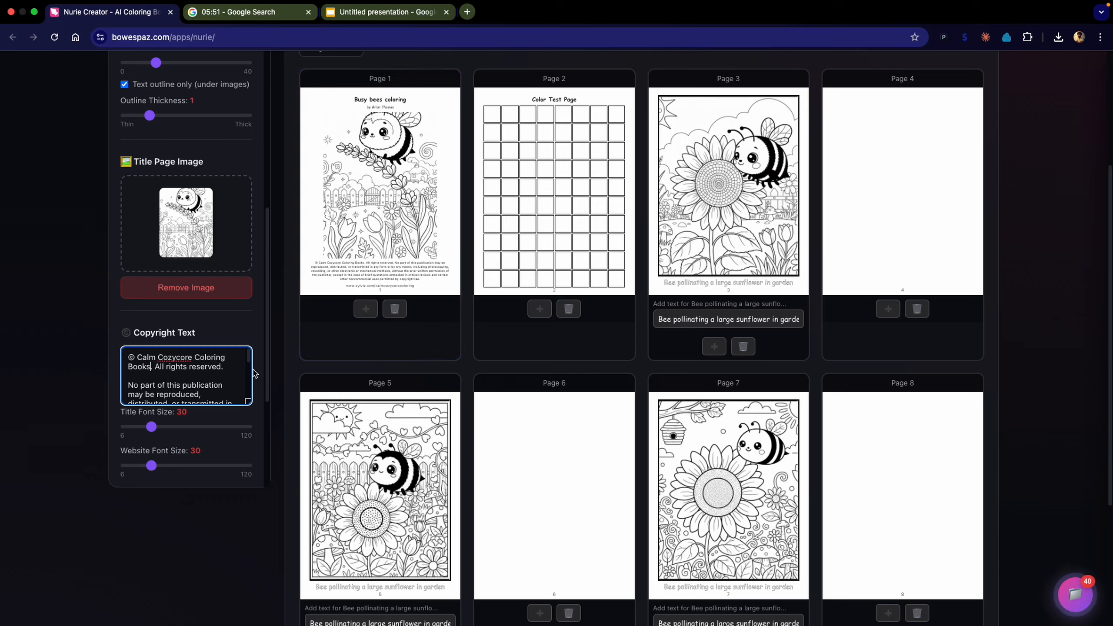
{"action": "mouse_move", "coordinate": [247, 360]}
{"action": "left_mouse_down"}
{"action": "mouse_move", "coordinate": [249, 397]}
{"action": "mouse_move", "coordinate": [248, 368]}
{"action": "left_mouse_up"}
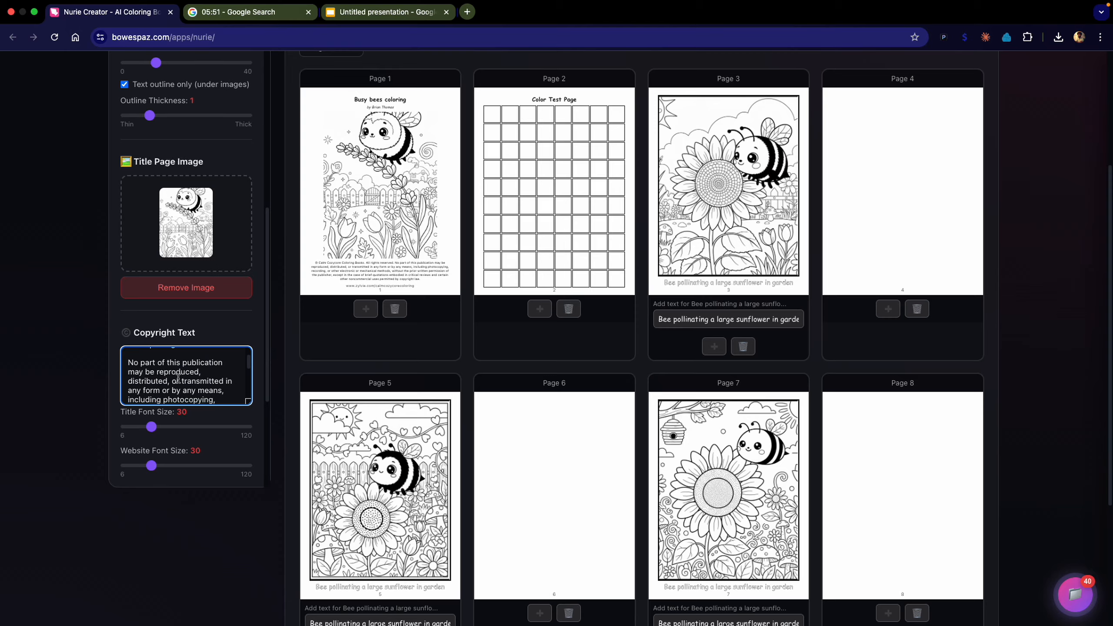
Increase the title font size to 43 and the website font size to 51 on the title page.
{"action": "mouse_move", "coordinate": [154, 426]}
{"action": "left_mouse_down"}
{"action": "mouse_move", "coordinate": [141, 428]}
{"action": "mouse_move", "coordinate": [166, 427]}
{"action": "left_mouse_up"}
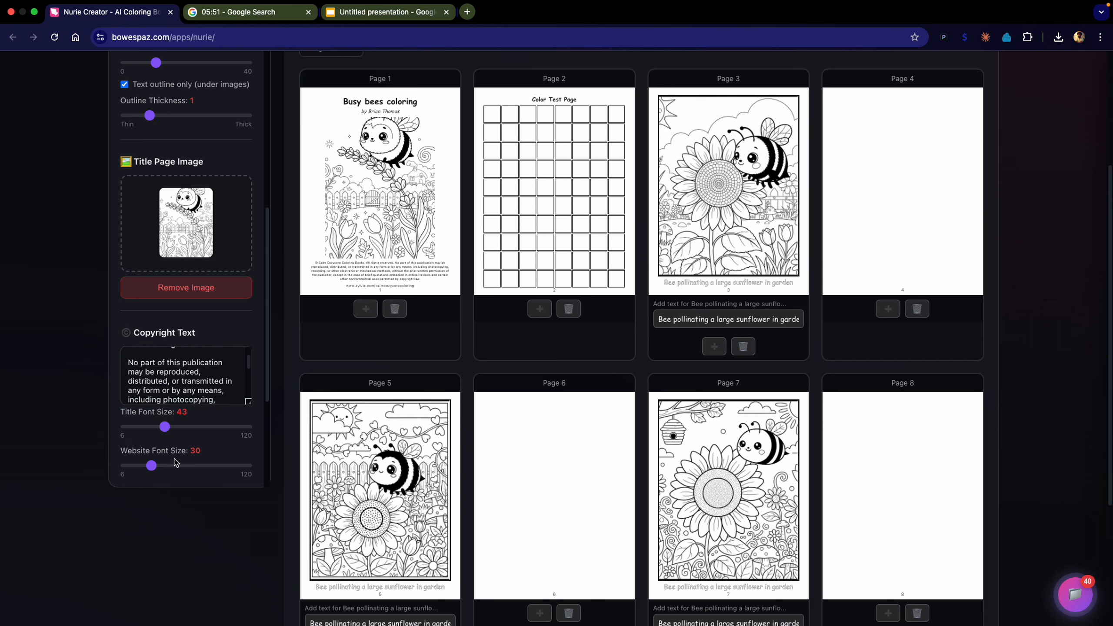
{"action": "left_click_drag", "start_coordinate": [153, 467], "coordinate": [175, 469]}
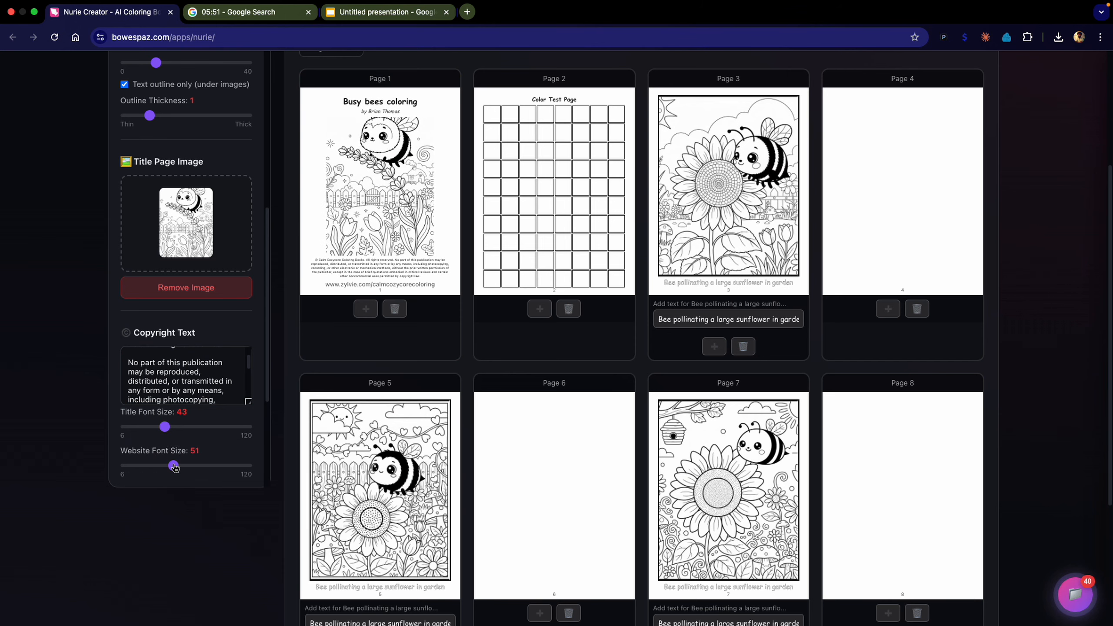
Review the remaining book settings and the image selection dialog, closing it without changing the chosen images.
{"action": "left_click_drag", "start_coordinate": [266, 386], "coordinate": [263, 459]}
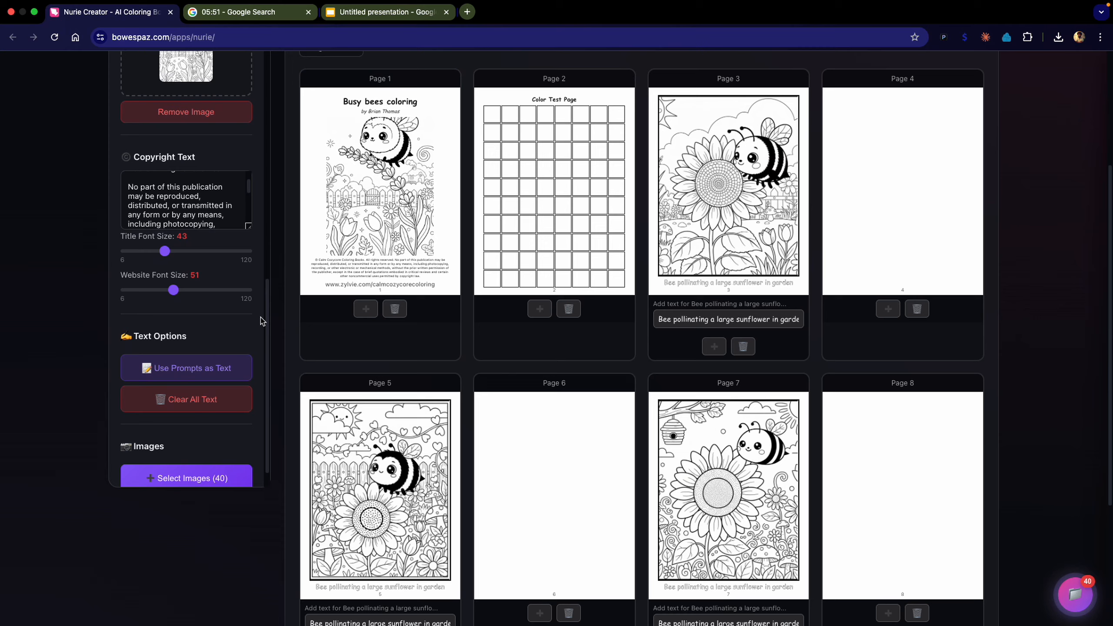
{"action": "scroll", "coordinate": [268, 326], "scroll_direction": "down", "scroll_amount": 1}
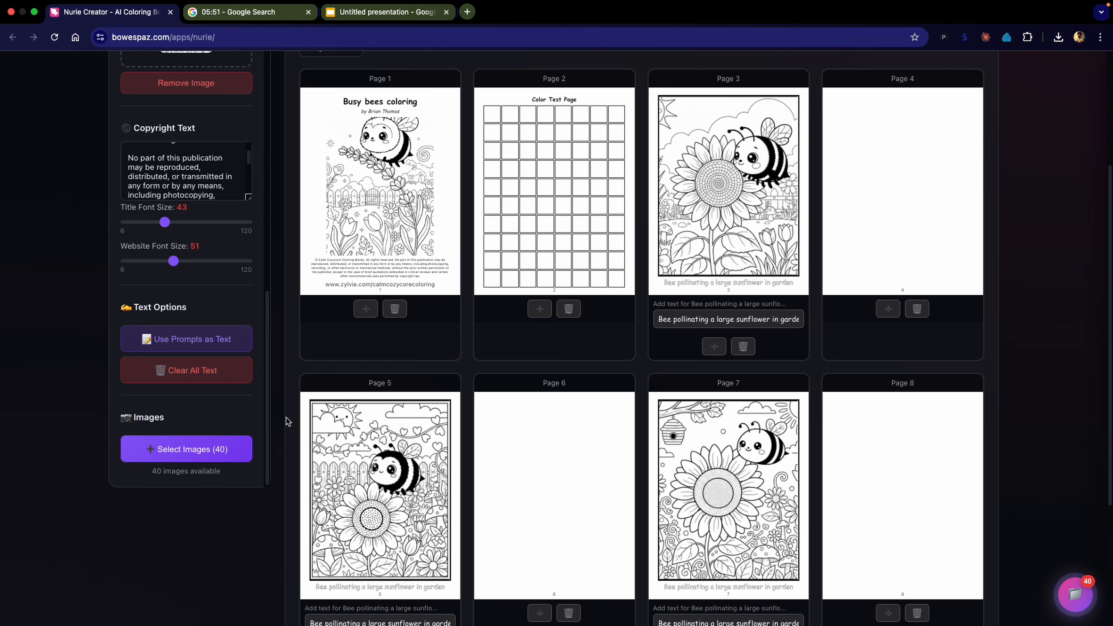
{"action": "left_click_drag", "start_coordinate": [268, 411], "coordinate": [262, 161]}
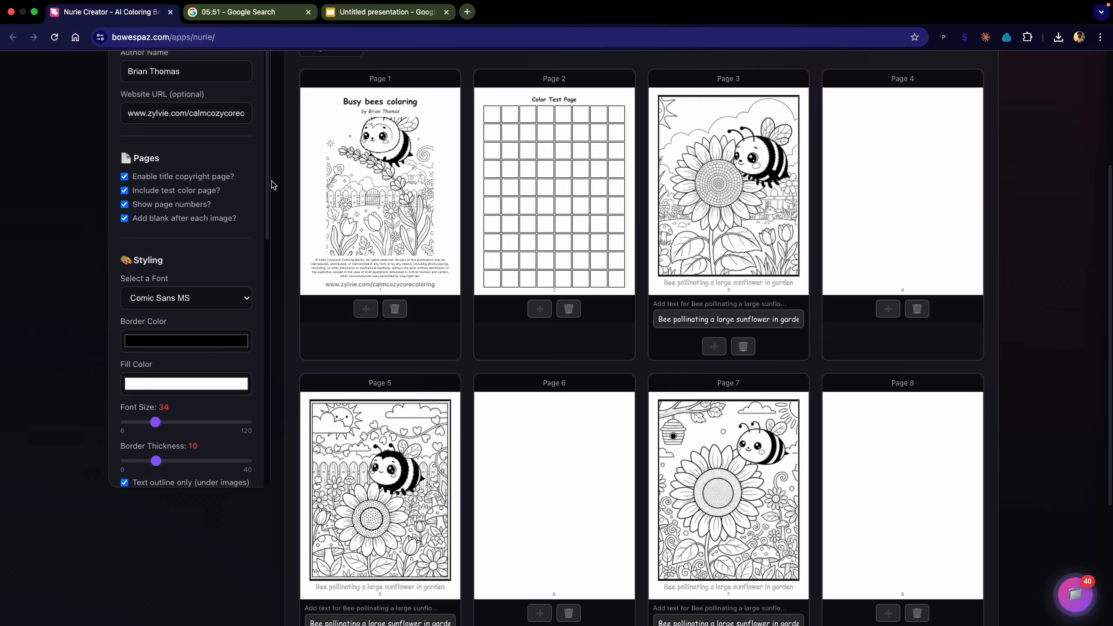
{"action": "scroll", "coordinate": [267, 194], "scroll_direction": "up", "scroll_amount": 2}
{"action": "left_click_drag", "start_coordinate": [266, 194], "coordinate": [274, 442]}
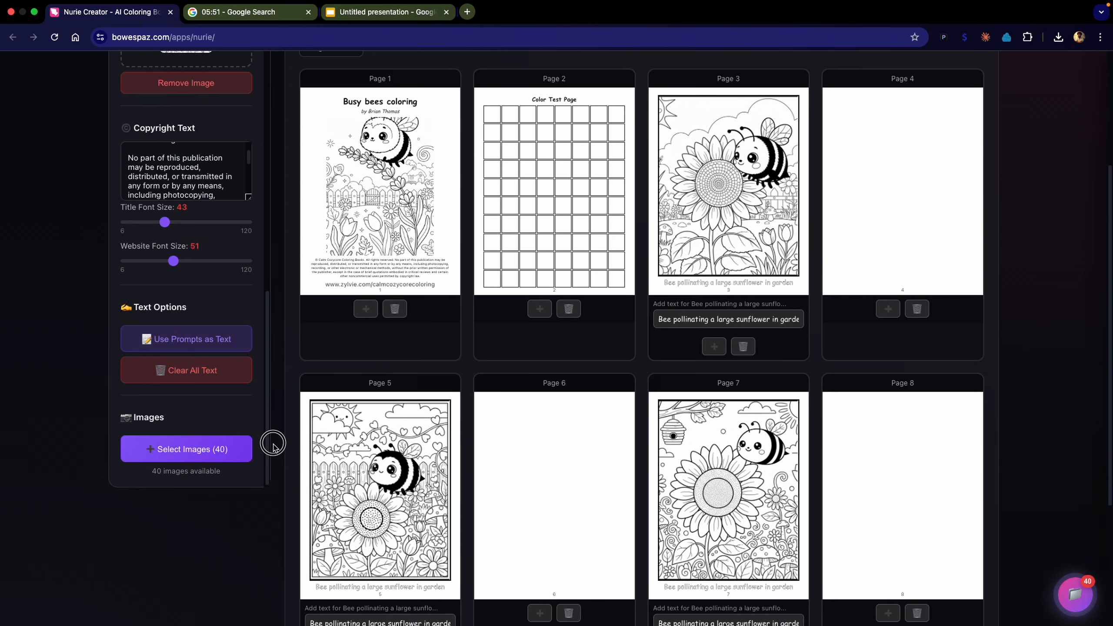
{"action": "scroll", "coordinate": [373, 409], "scroll_direction": "down", "scroll_amount": 5}
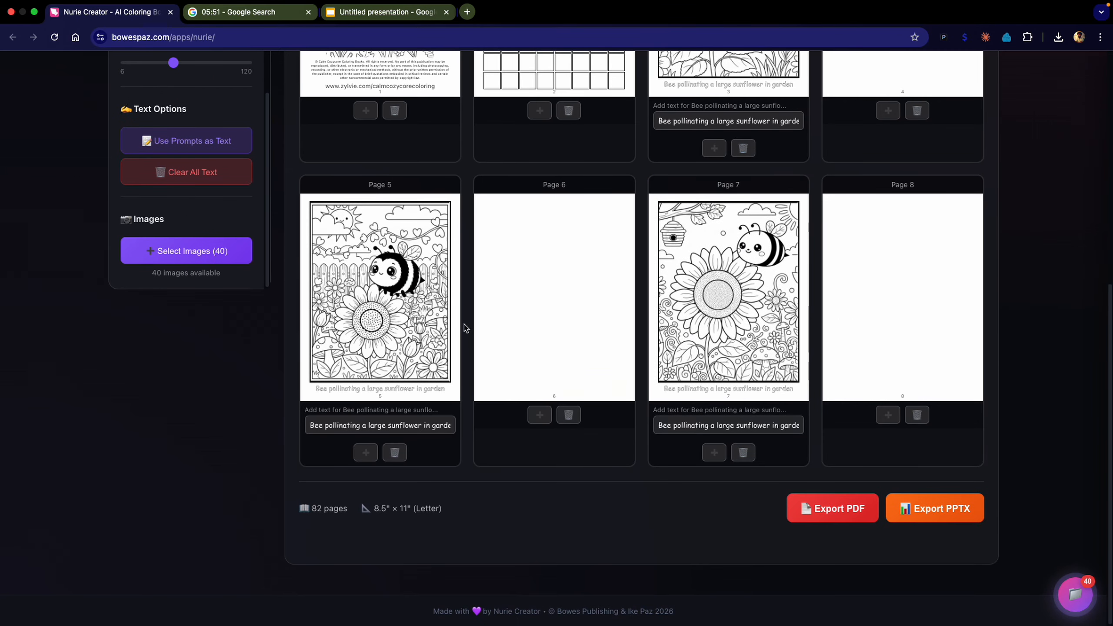
{"action": "left_click", "coordinate": [215, 258]}
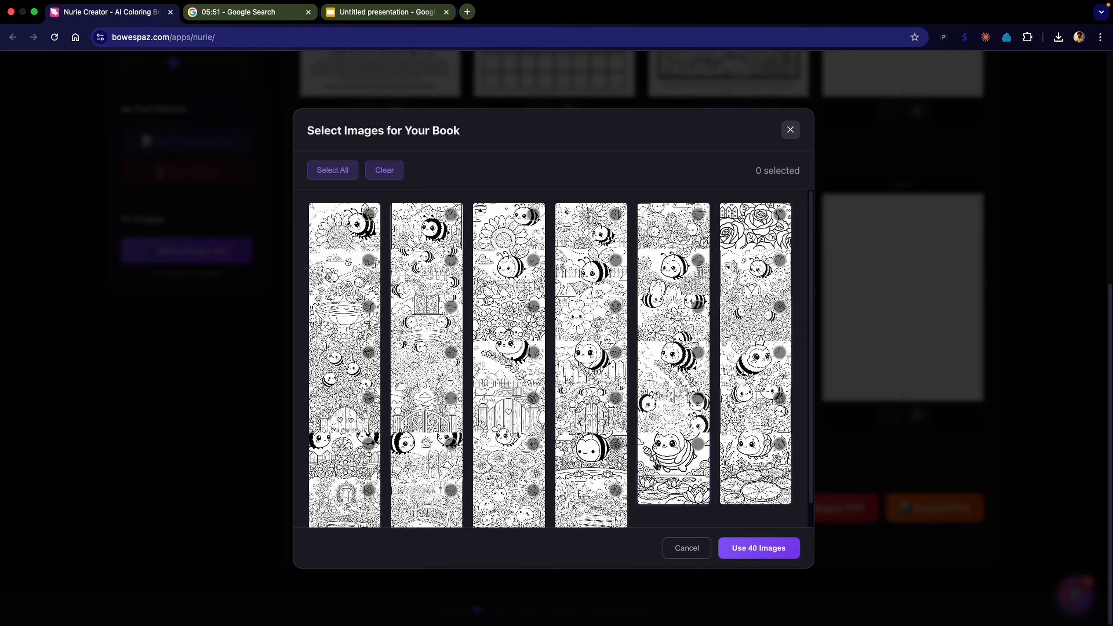
{"action": "left_click", "coordinate": [791, 129]}
Look over the page previews once more and export the book as a PPTX file.
{"action": "scroll", "coordinate": [737, 215], "scroll_direction": "up", "scroll_amount": 8}
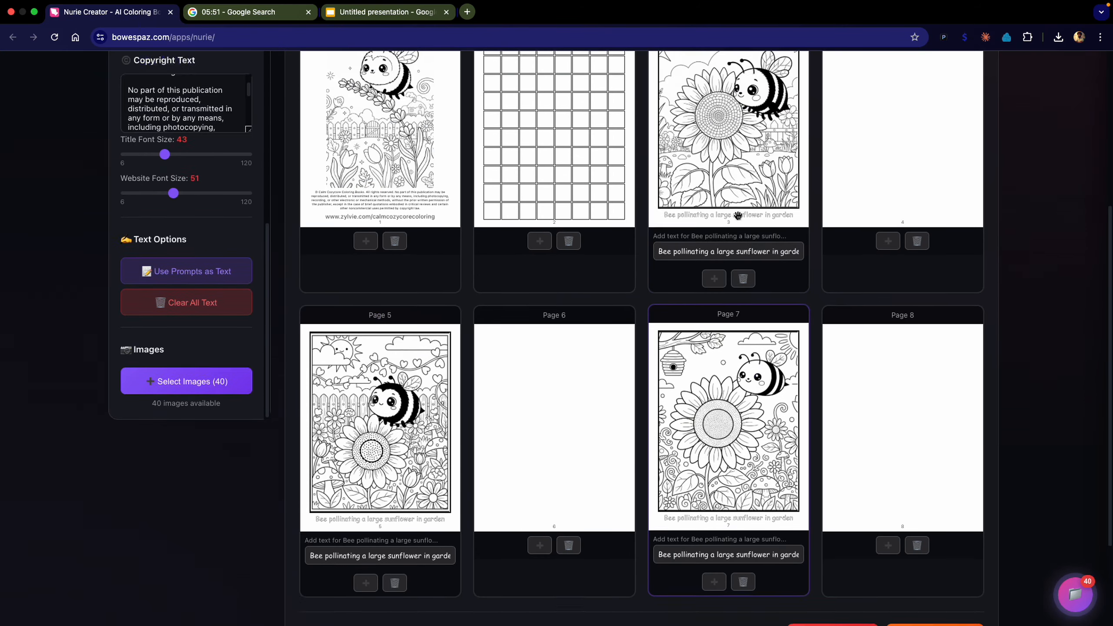
{"action": "scroll", "coordinate": [740, 219], "scroll_direction": "down", "scroll_amount": 8}
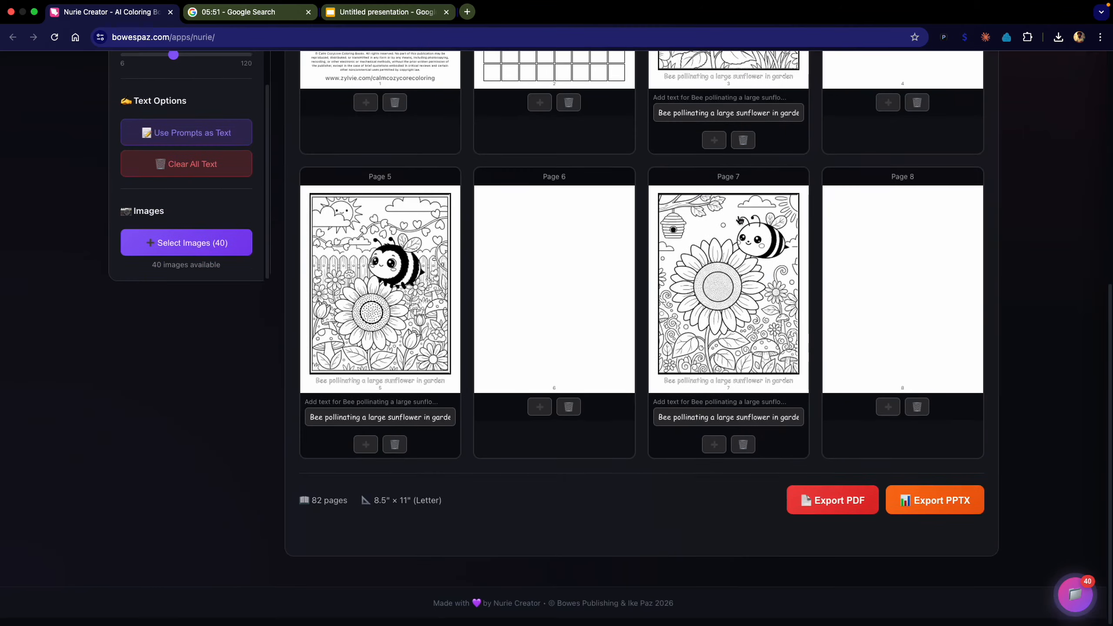
{"action": "left_click", "coordinate": [903, 511]}
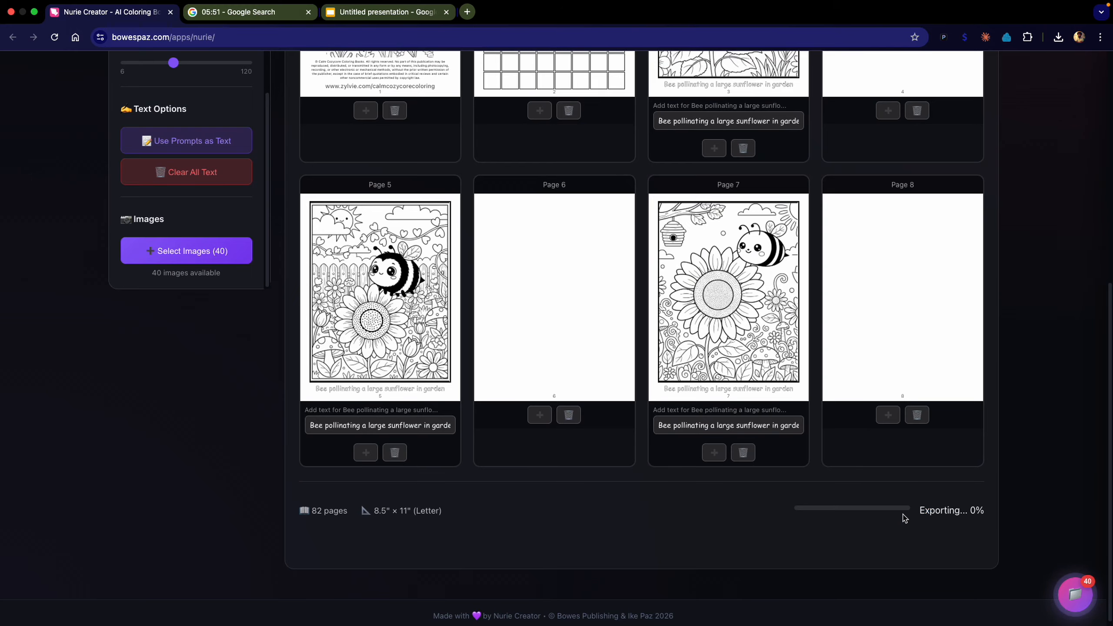
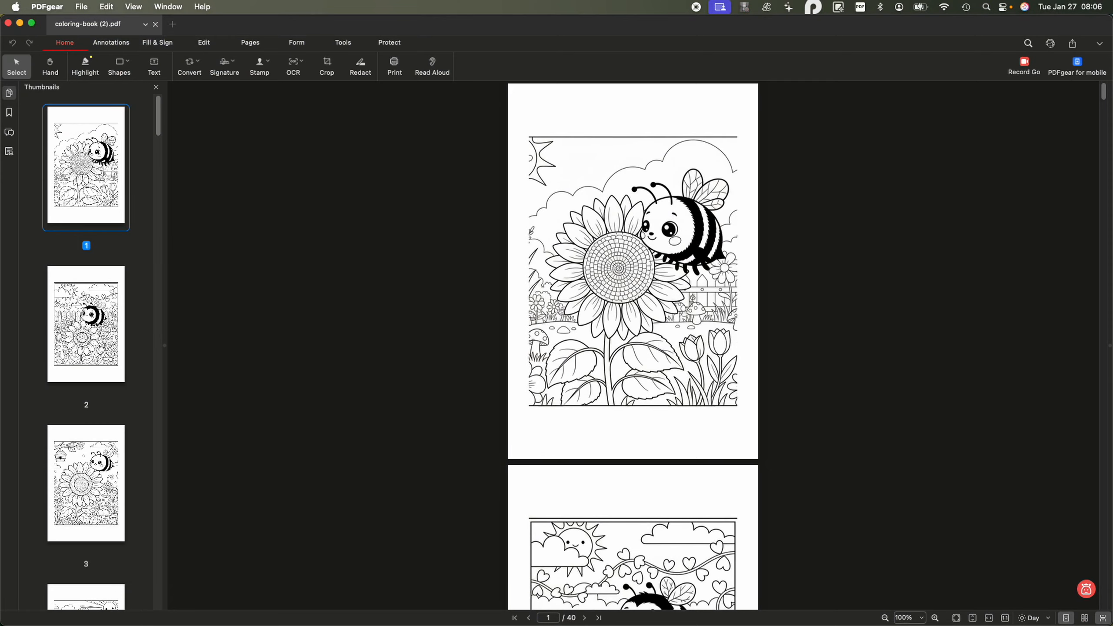
Examine the coloring pages in coloring-book (2).pdf from the second page to near the end.
{"action": "scroll", "coordinate": [606, 263], "scroll_direction": "down", "scroll_amount": 8}
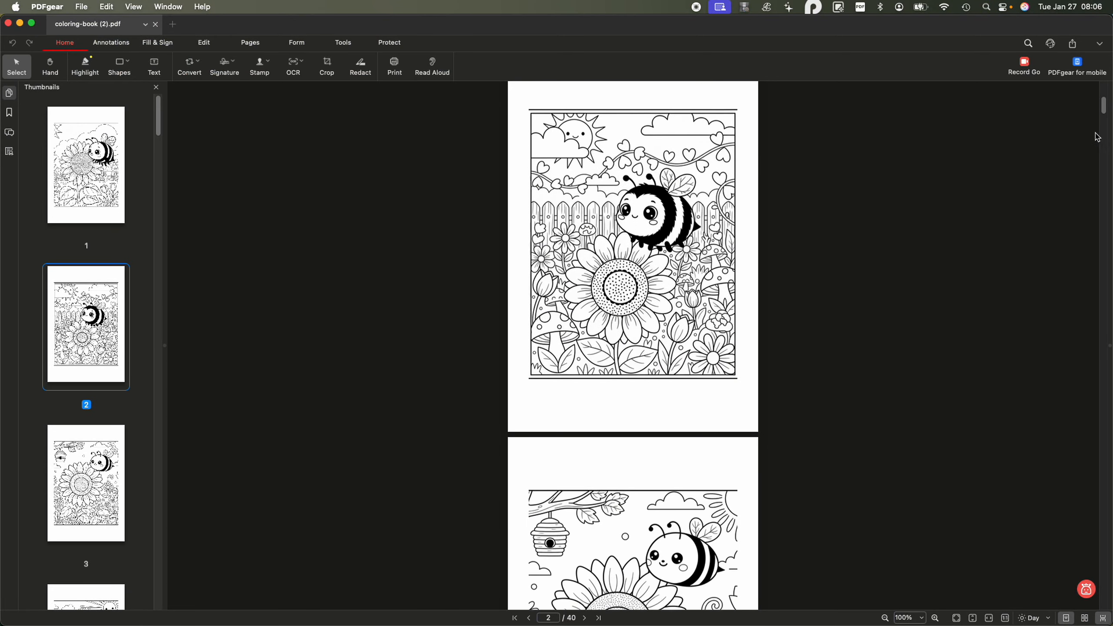
{"action": "left_click_drag", "start_coordinate": [1104, 107], "coordinate": [1105, 554]}
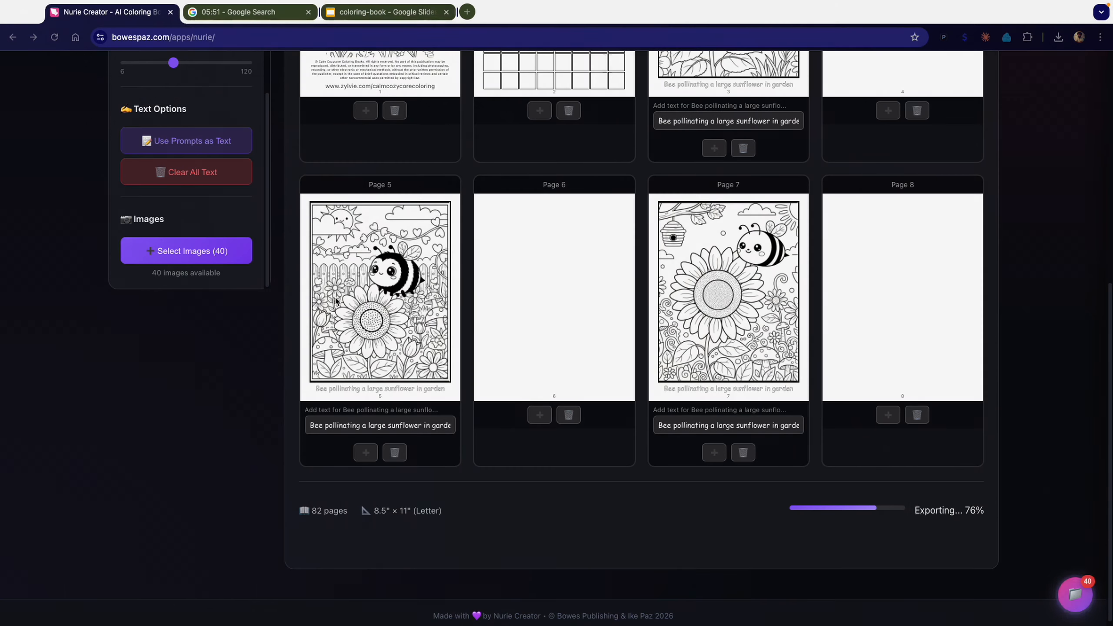
Switch to the coloring-book presentation in Google Slides, dismiss the summary feature pop-up and start the slideshow.
{"action": "left_click", "coordinate": [380, 13]}
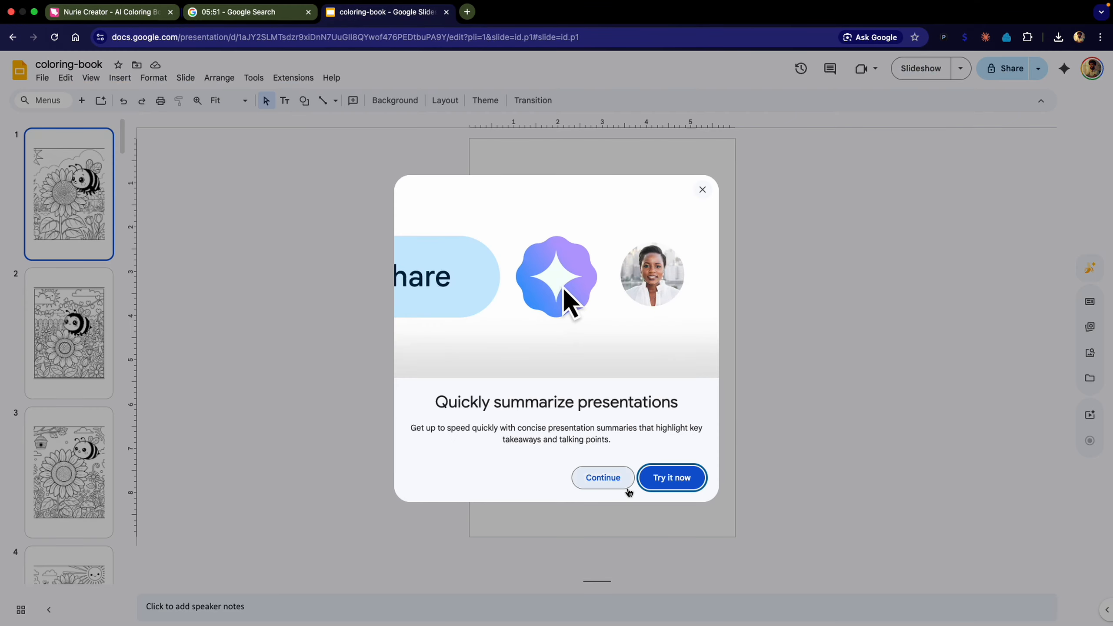
{"action": "left_click", "coordinate": [702, 191]}
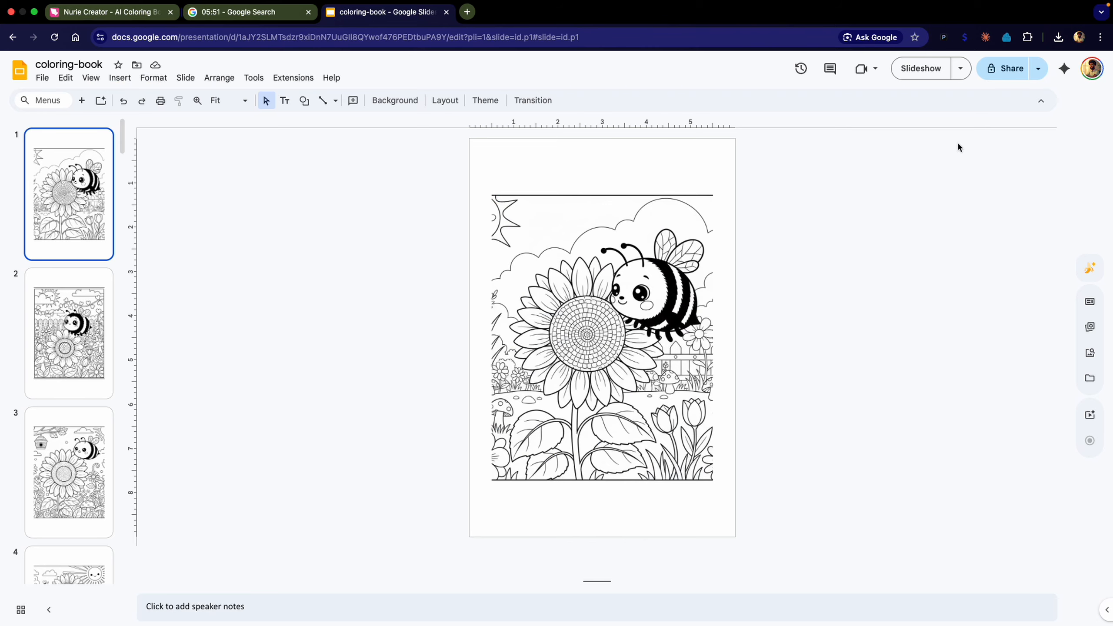
{"action": "left_click", "coordinate": [909, 71]}
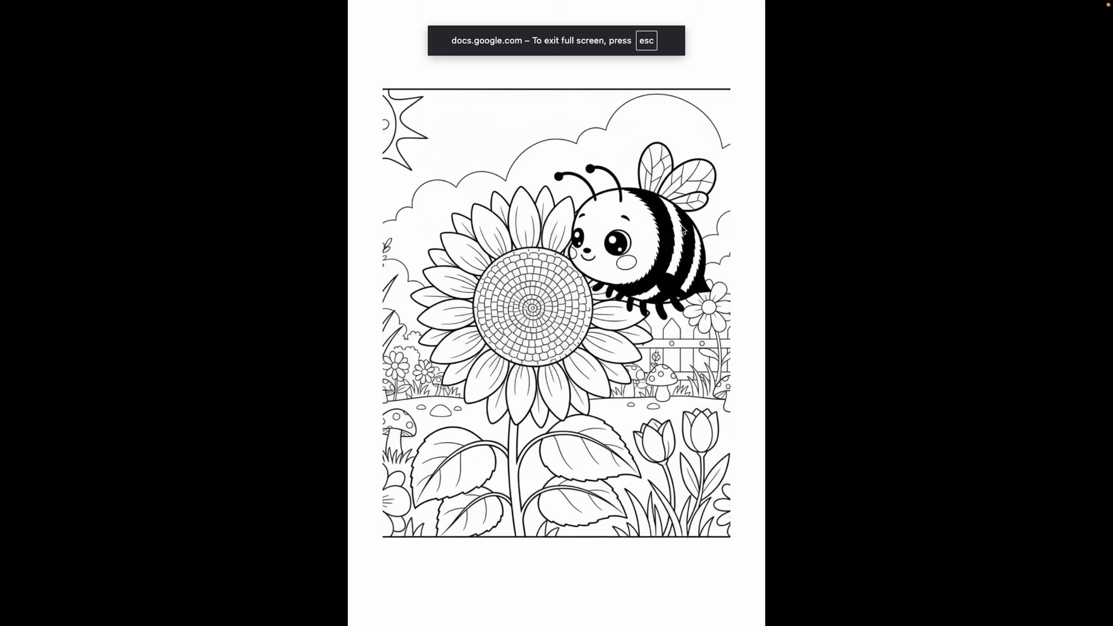
Page through the coloring slides in the slideshow as far as slide 28 and exit full screen.
{"action": "left_click", "coordinate": [682, 226]}
{"action": "left_click", "coordinate": [682, 226]}
{"action": "left_click", "coordinate": [682, 226]}
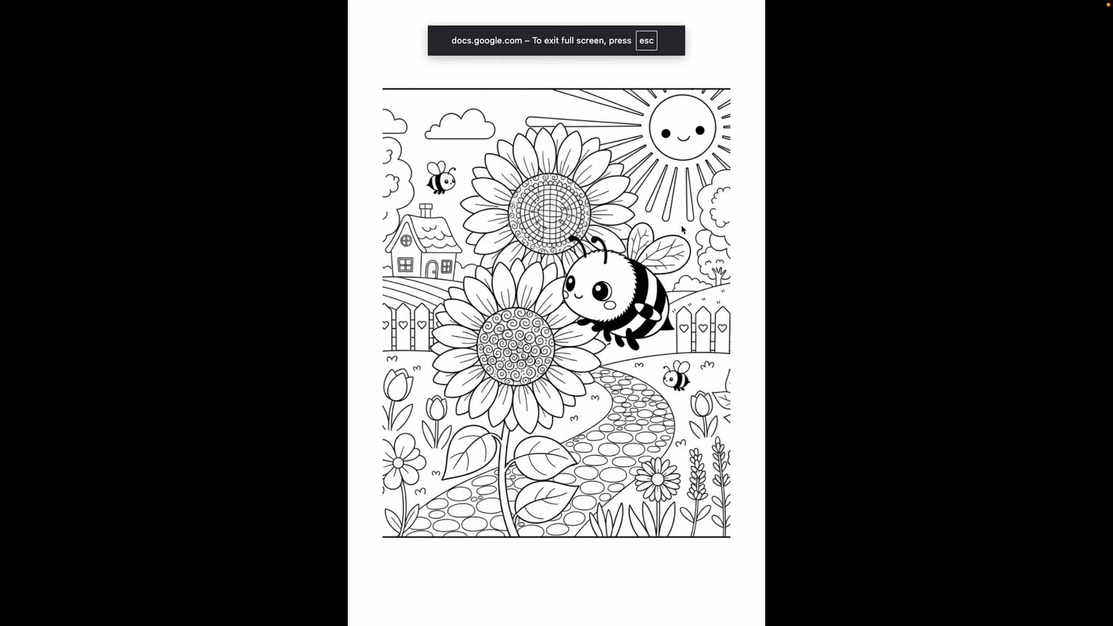
{"action": "left_click", "coordinate": [682, 227]}
{"action": "left_click", "coordinate": [682, 228]}
{"action": "left_click", "coordinate": [682, 228]}
{"action": "left_click", "coordinate": [682, 227]}
{"action": "left_click", "coordinate": [682, 228]}
{"action": "left_click", "coordinate": [682, 228]}
{"action": "left_click", "coordinate": [682, 228]}
{"action": "left_click", "coordinate": [682, 227]}
{"action": "key", "text": "Right"}
{"action": "key", "text": "Right"}
{"action": "key", "text": "Right"}
{"action": "key", "text": "Right"}
{"action": "key", "text": "Right"}
{"action": "key", "text": "Right"}
{"action": "key", "text": "Right"}
{"action": "key", "text": "Right"}
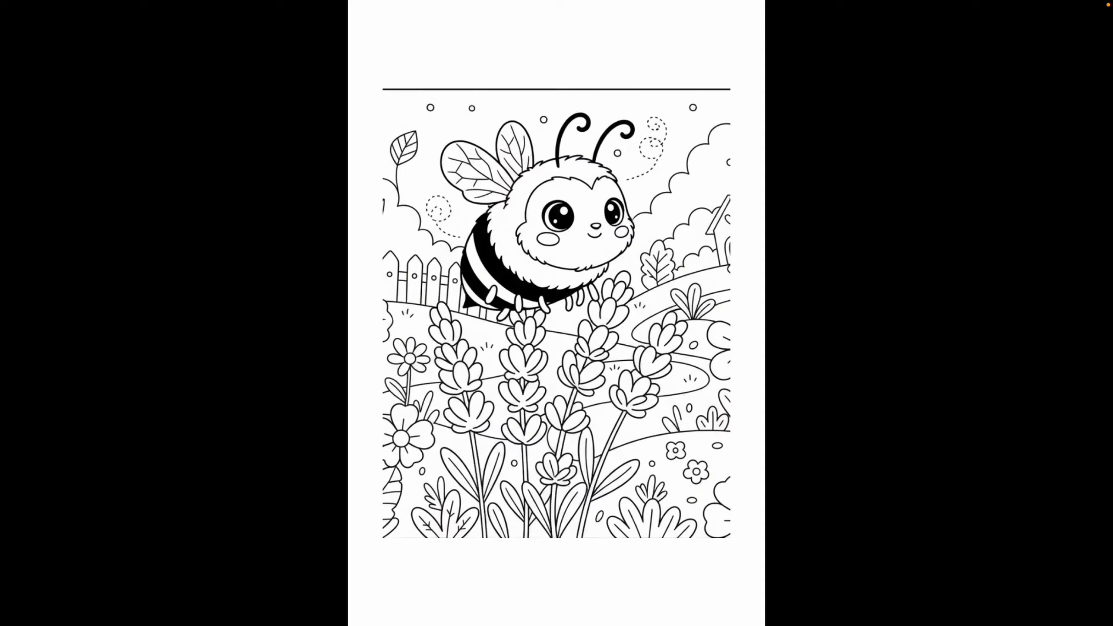
{"action": "key", "text": "Right"}
{"action": "key", "text": "Right"}
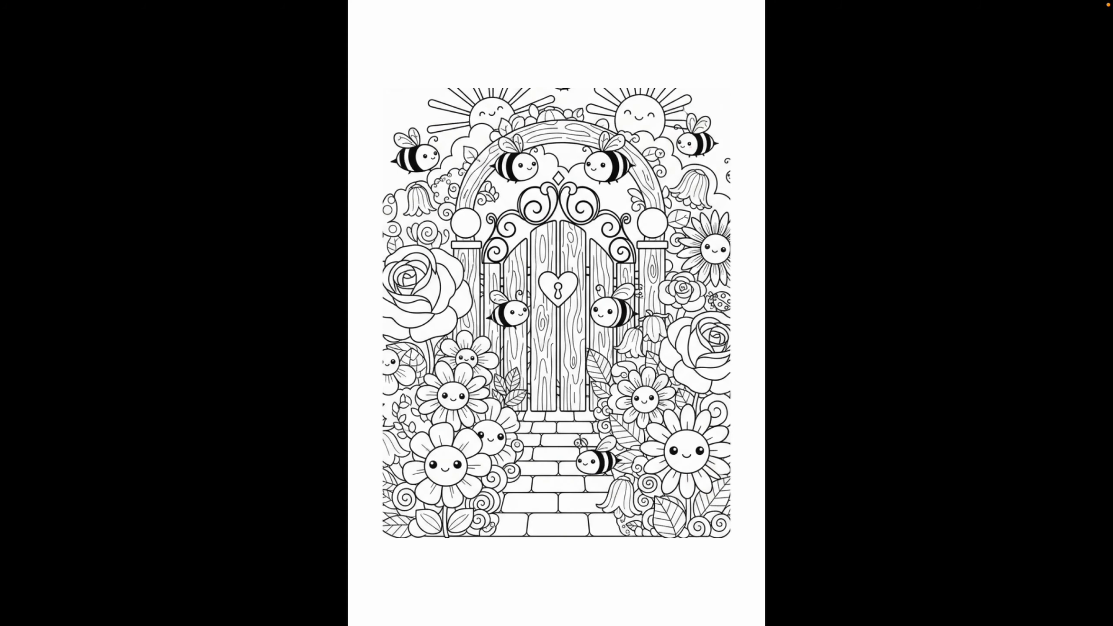
{"action": "key", "text": "Escape"}
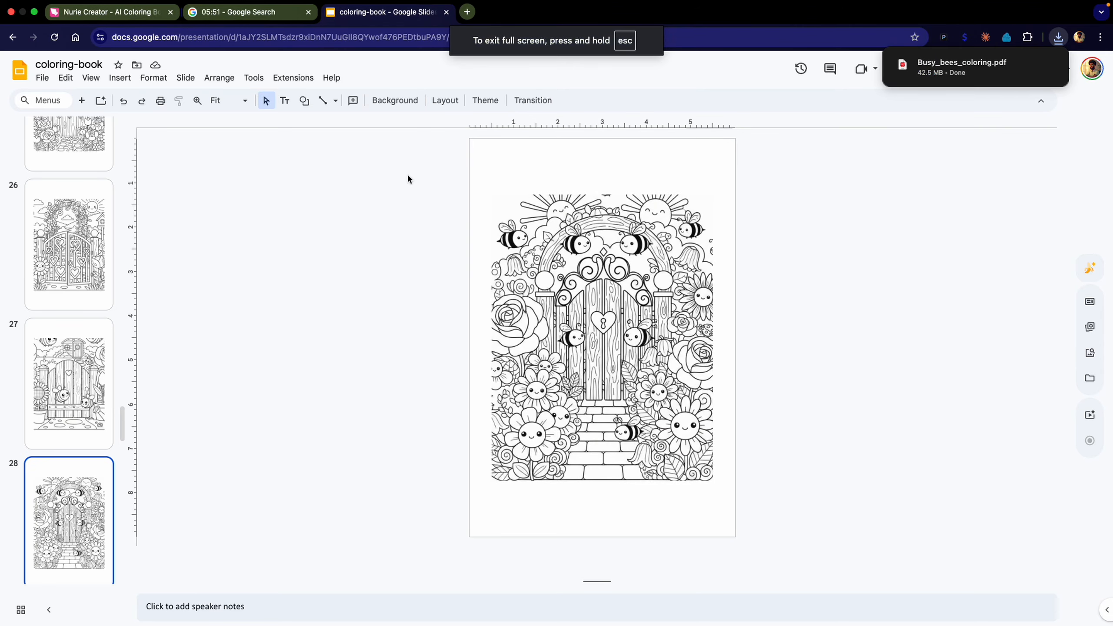
Open Busy_bees_coloring.pdf from the Downloads folder in PDFgear.
{"action": "left_click", "coordinate": [114, 14]}
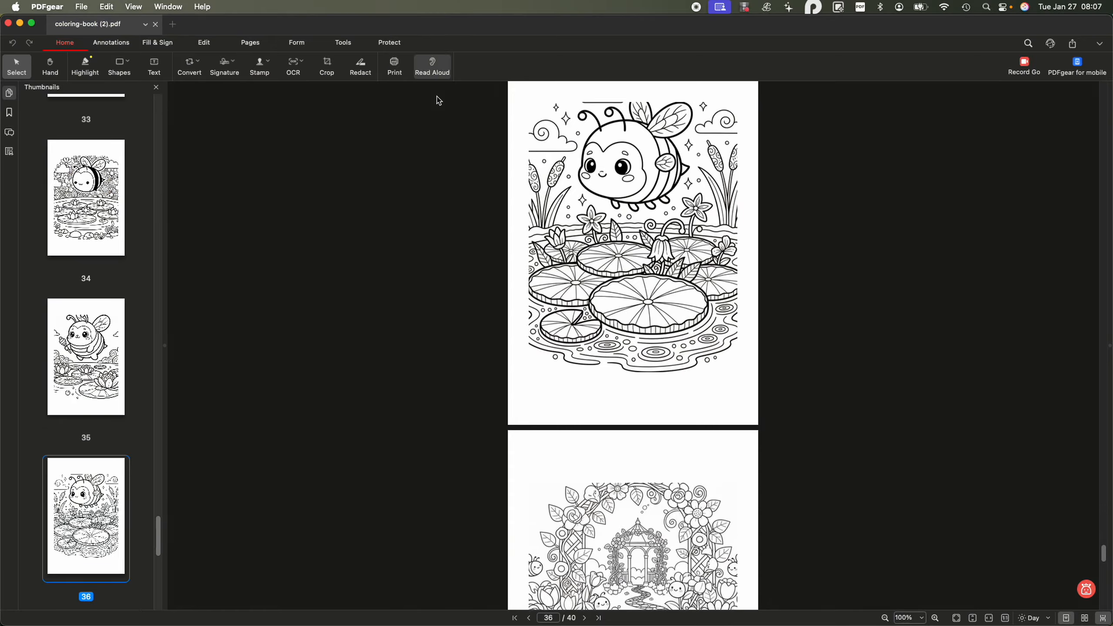
{"action": "left_click", "coordinate": [78, 8]}
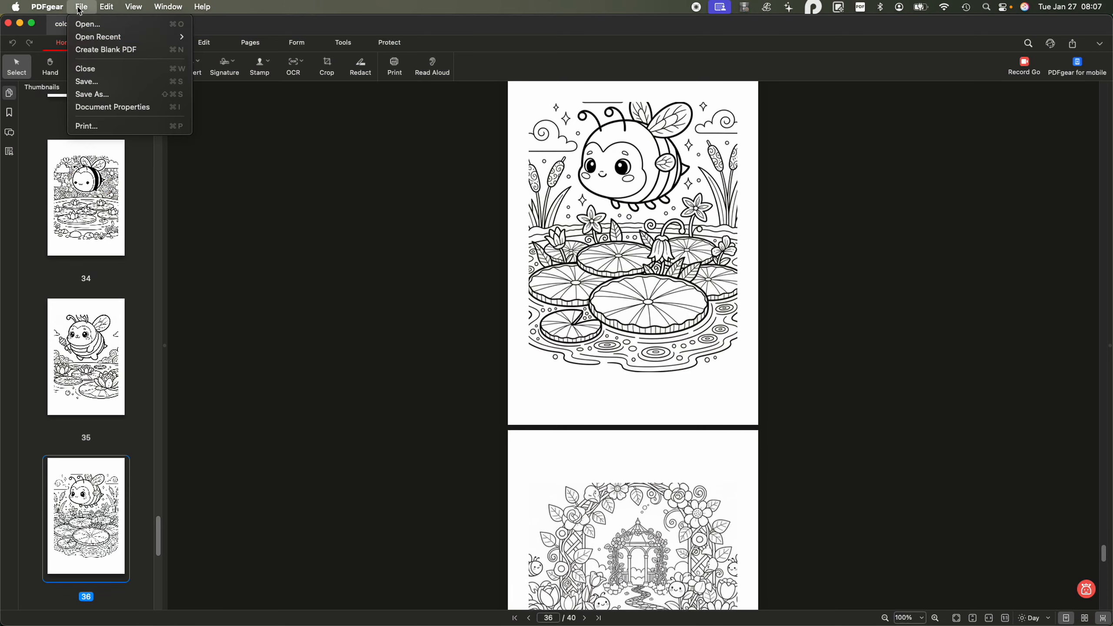
{"action": "left_click", "coordinate": [100, 26]}
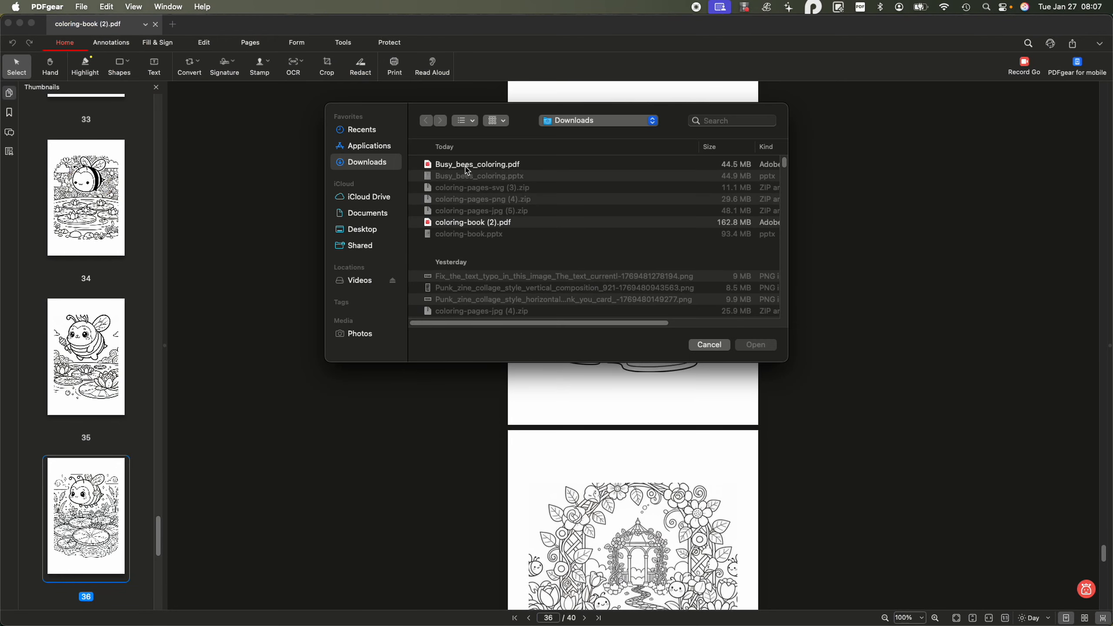
{"action": "left_click", "coordinate": [467, 170]}
{"action": "left_click", "coordinate": [757, 346]}
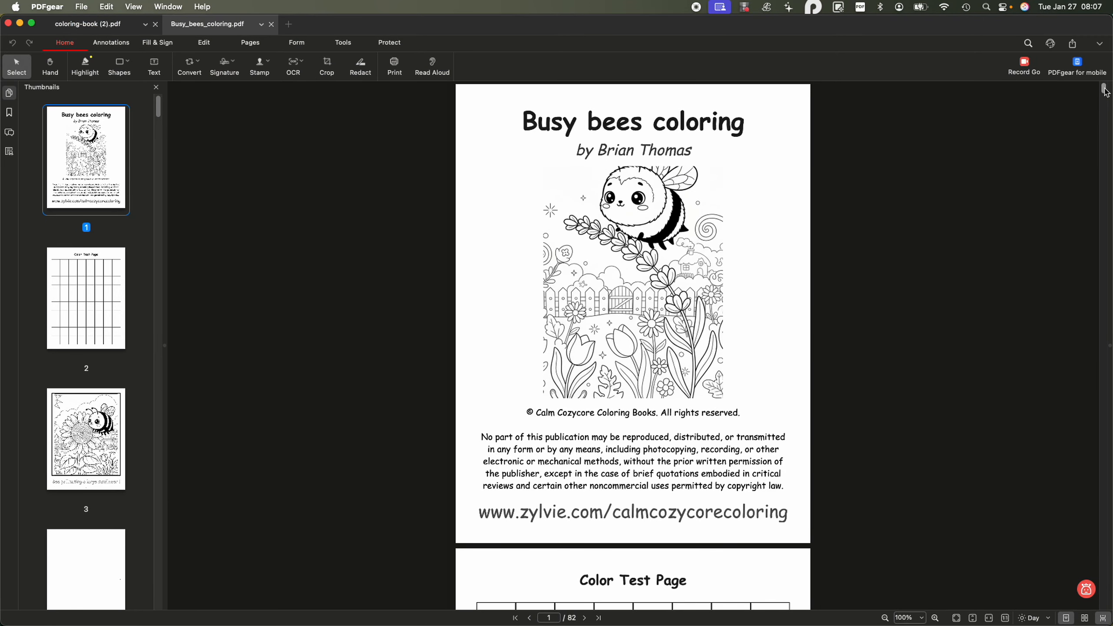
Examine the exported book's title page, color test page and captioned coloring pages up to page 15.
{"action": "scroll", "coordinate": [1104, 90], "scroll_direction": "down", "scroll_amount": 3}
{"action": "scroll", "coordinate": [1105, 86], "scroll_direction": "up", "scroll_amount": 3}
{"action": "scroll", "coordinate": [1104, 88], "scroll_direction": "down", "scroll_amount": 3}
{"action": "scroll", "coordinate": [1104, 88], "scroll_direction": "up", "scroll_amount": 3}
{"action": "scroll", "coordinate": [1103, 88], "scroll_direction": "down", "scroll_amount": 6}
{"action": "left_click_drag", "start_coordinate": [1104, 101], "coordinate": [1106, 181]}
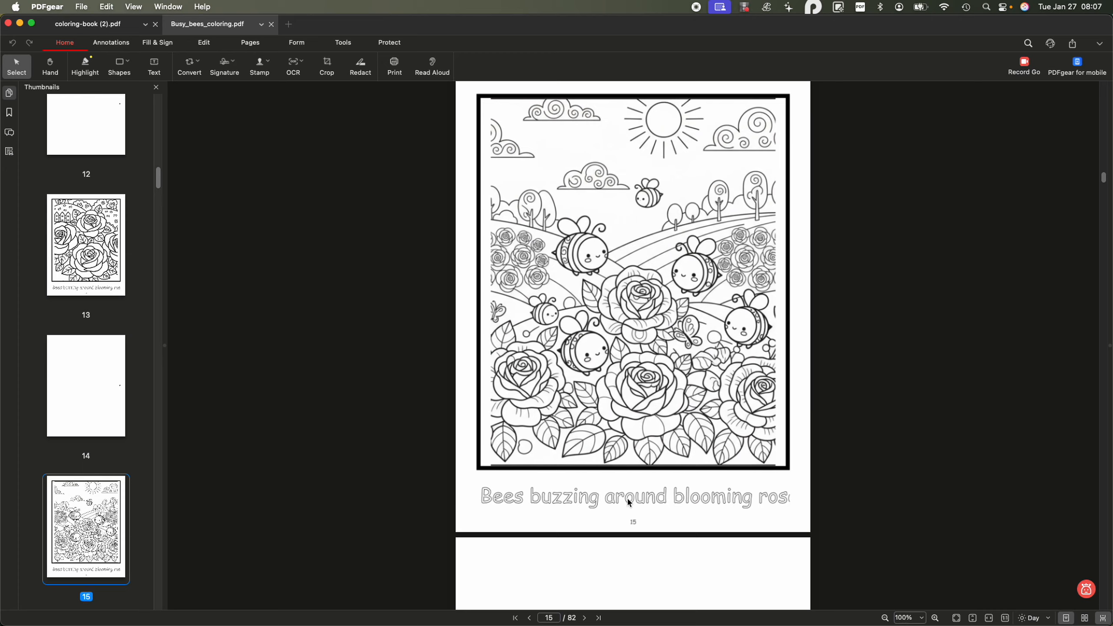
Switch from the exported PDF back to Nurie Creator in the browser and open the page for generating coloring pages.
{"action": "left_click_drag", "start_coordinate": [1106, 179], "coordinate": [1105, 191]}
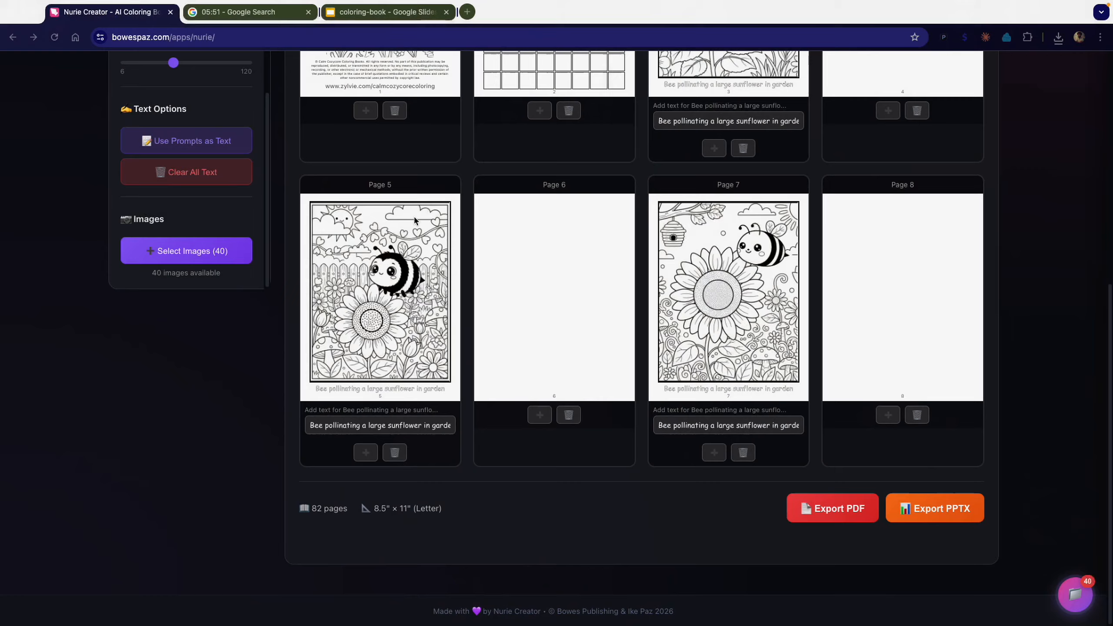
{"action": "scroll", "coordinate": [567, 312], "scroll_direction": "up", "scroll_amount": 7}
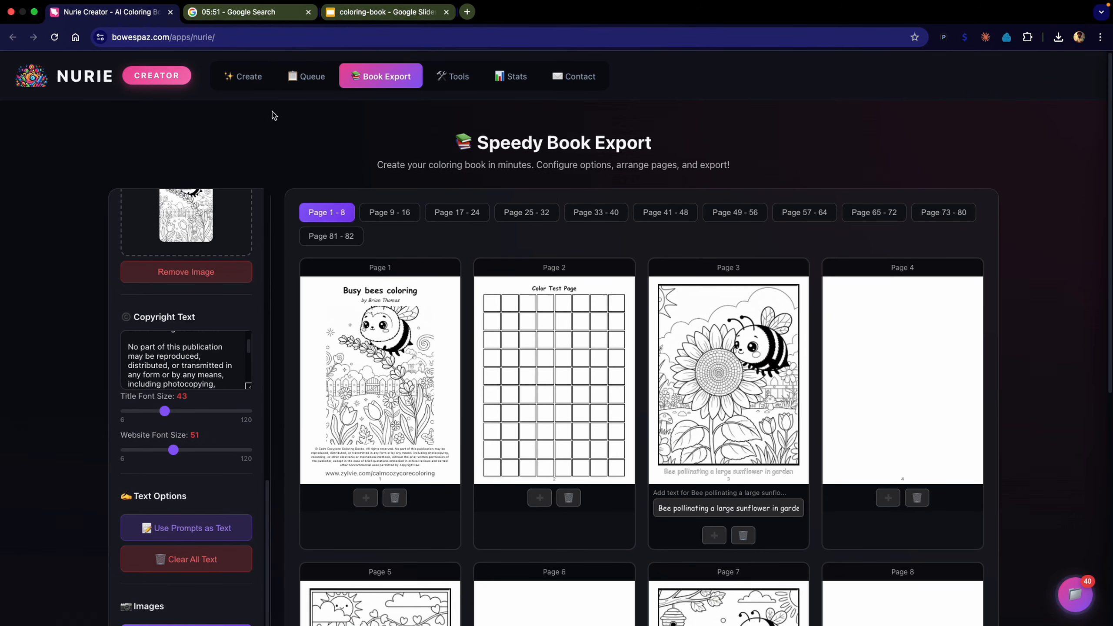
{"action": "left_click", "coordinate": [243, 76]}
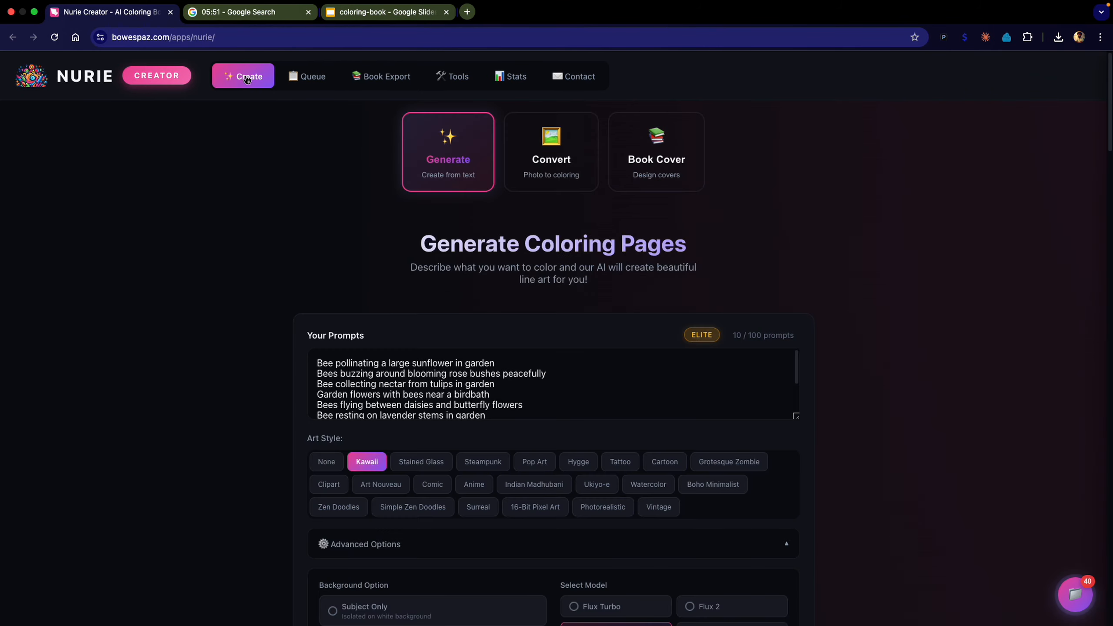
Review the prompts, generation settings and the bee coloring pages produced from them.
{"action": "scroll", "coordinate": [290, 370], "scroll_direction": "down", "scroll_amount": 10}
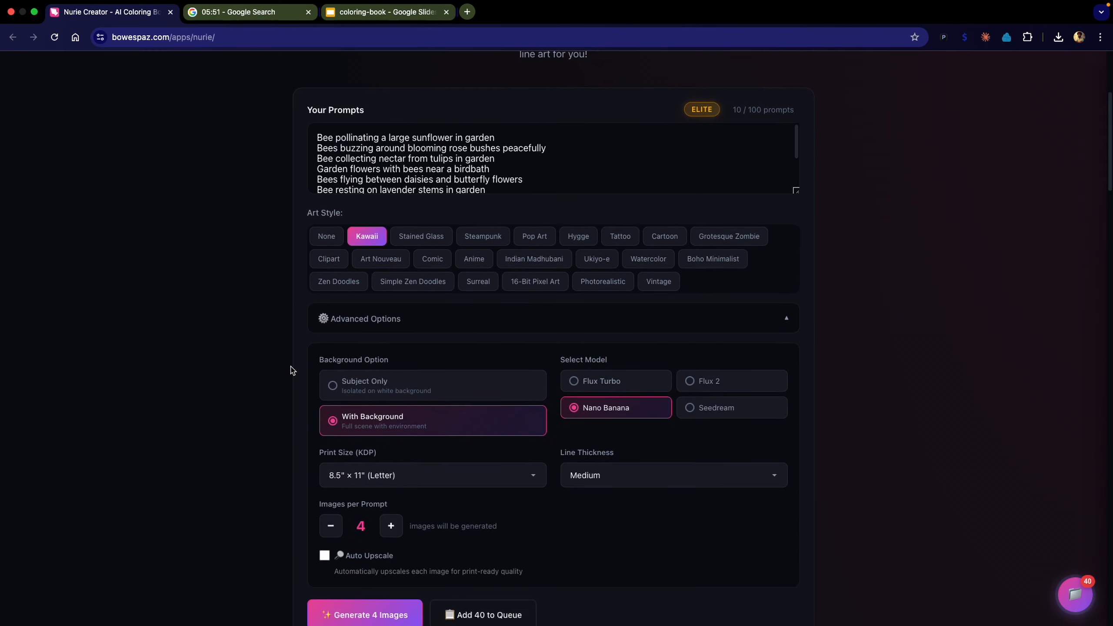
{"action": "scroll", "coordinate": [291, 370], "scroll_direction": "down", "scroll_amount": 2}
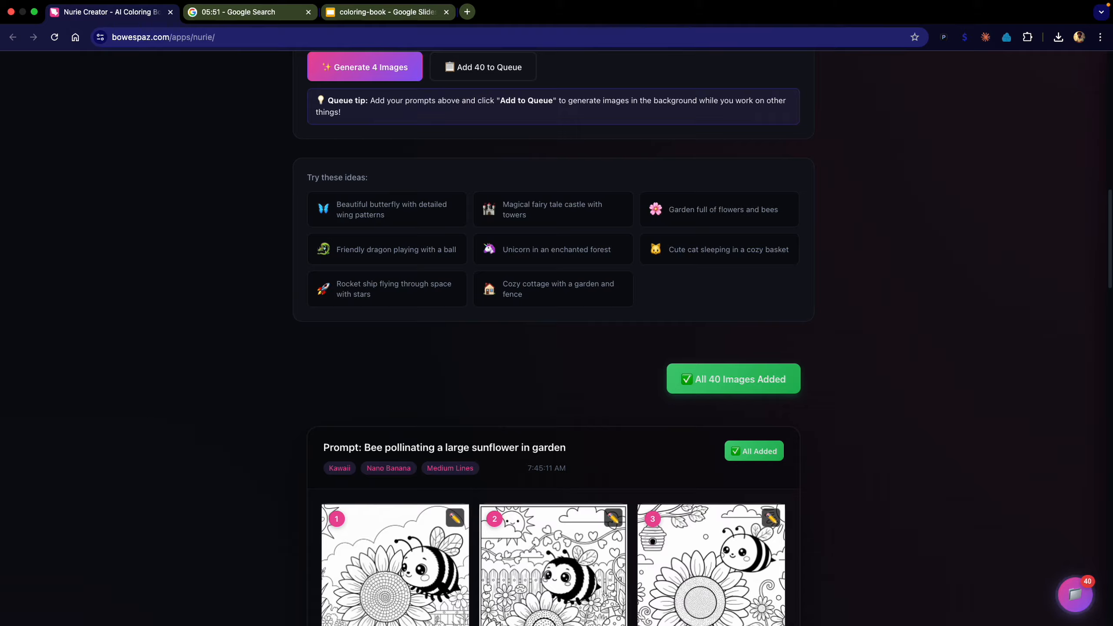
{"action": "key", "text": "super+Tab"}
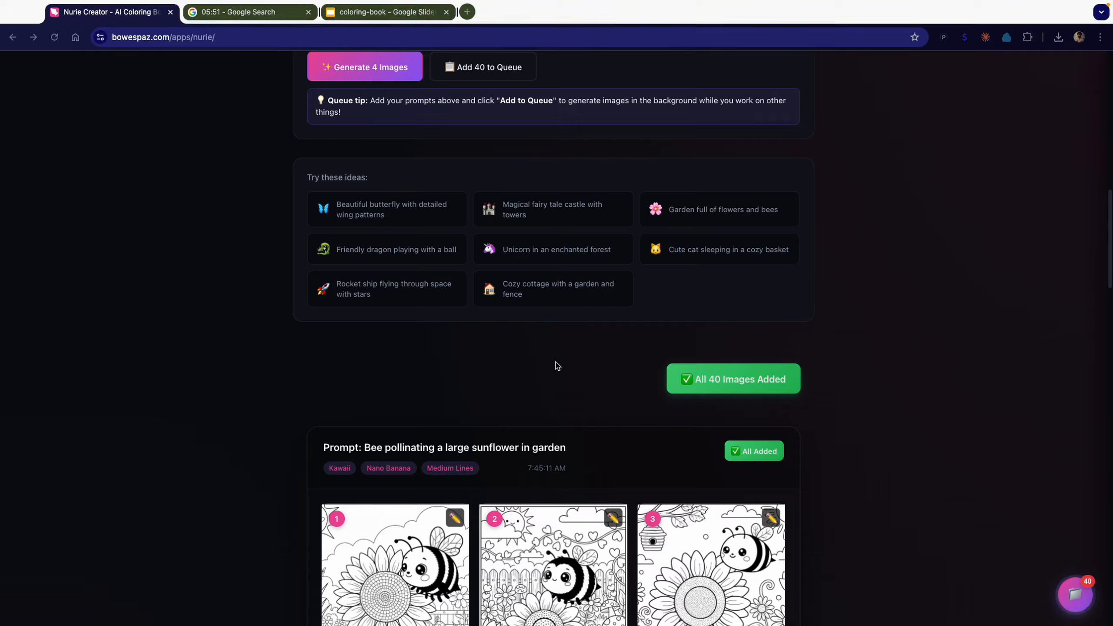
{"action": "scroll", "coordinate": [556, 366], "scroll_direction": "down", "scroll_amount": 8}
{"action": "scroll", "coordinate": [556, 365], "scroll_direction": "up", "scroll_amount": 6}
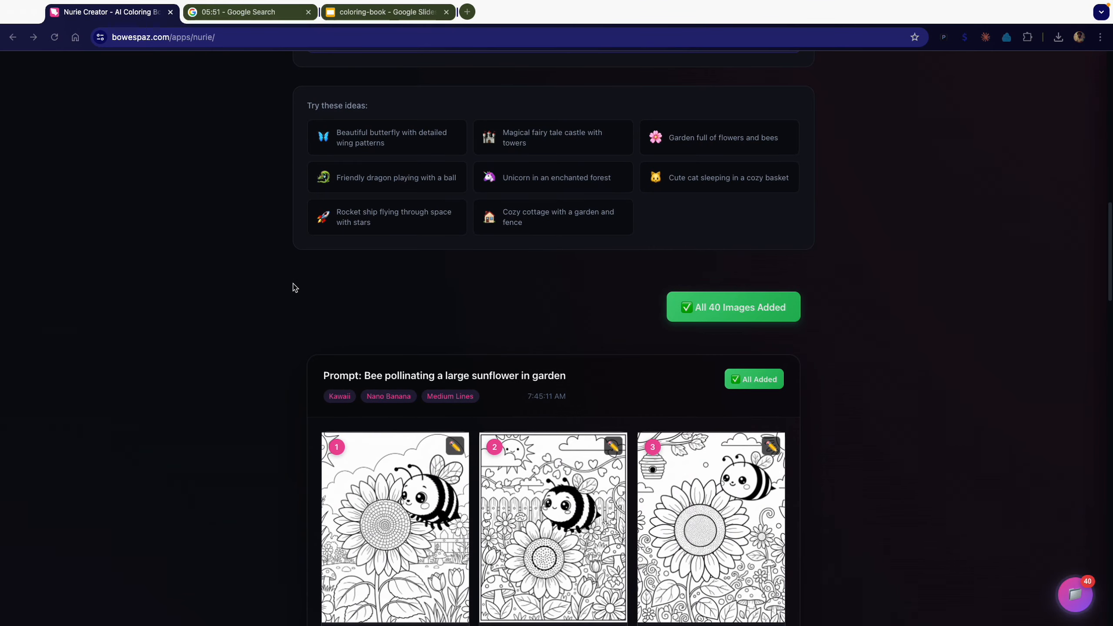
{"action": "scroll", "coordinate": [293, 287], "scroll_direction": "down", "scroll_amount": 4}
{"action": "scroll", "coordinate": [293, 288], "scroll_direction": "up", "scroll_amount": 4}
{"action": "scroll", "coordinate": [293, 287], "scroll_direction": "up", "scroll_amount": 10}
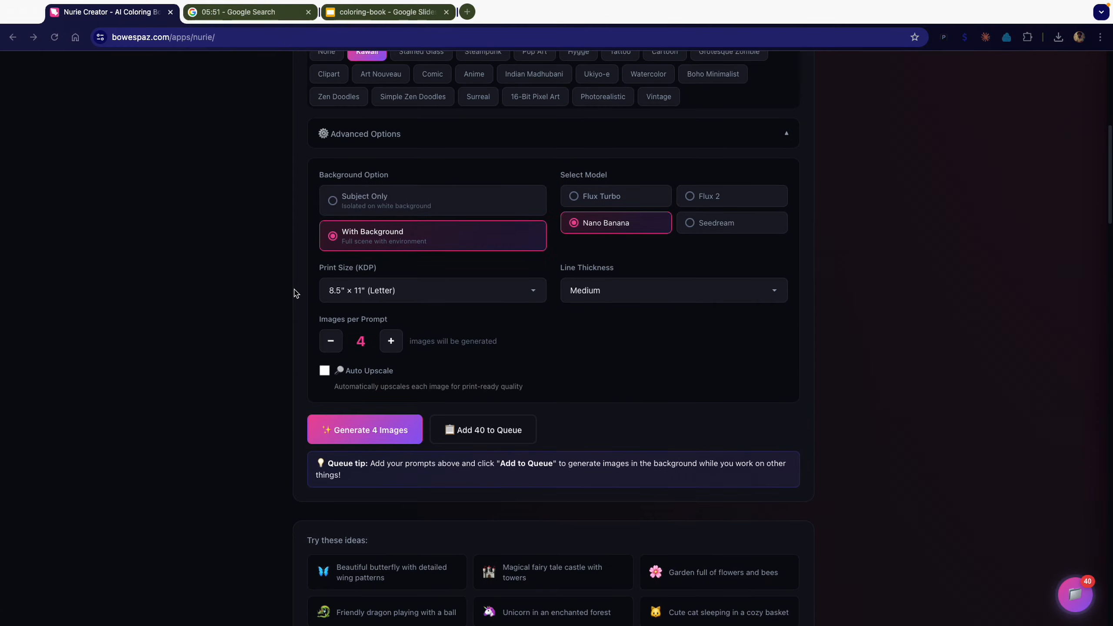
{"action": "scroll", "coordinate": [294, 293], "scroll_direction": "up", "scroll_amount": 2}
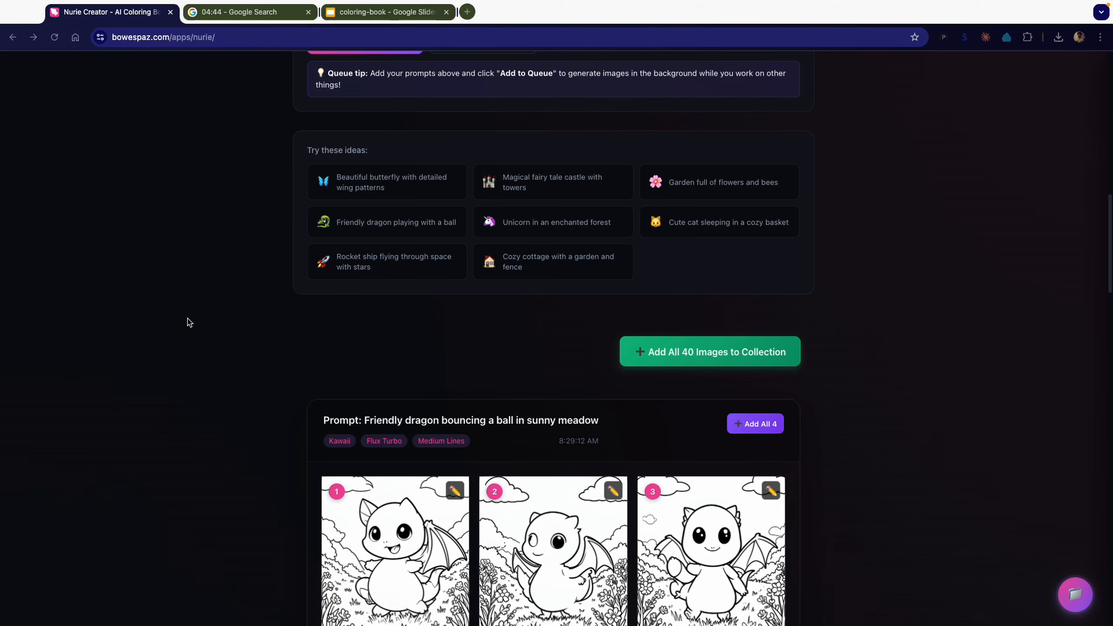
Examine the Kawaii dragon coloring pages made with Flux Turbo on the first results page.
{"action": "scroll", "coordinate": [230, 291], "scroll_direction": "down", "scroll_amount": 6}
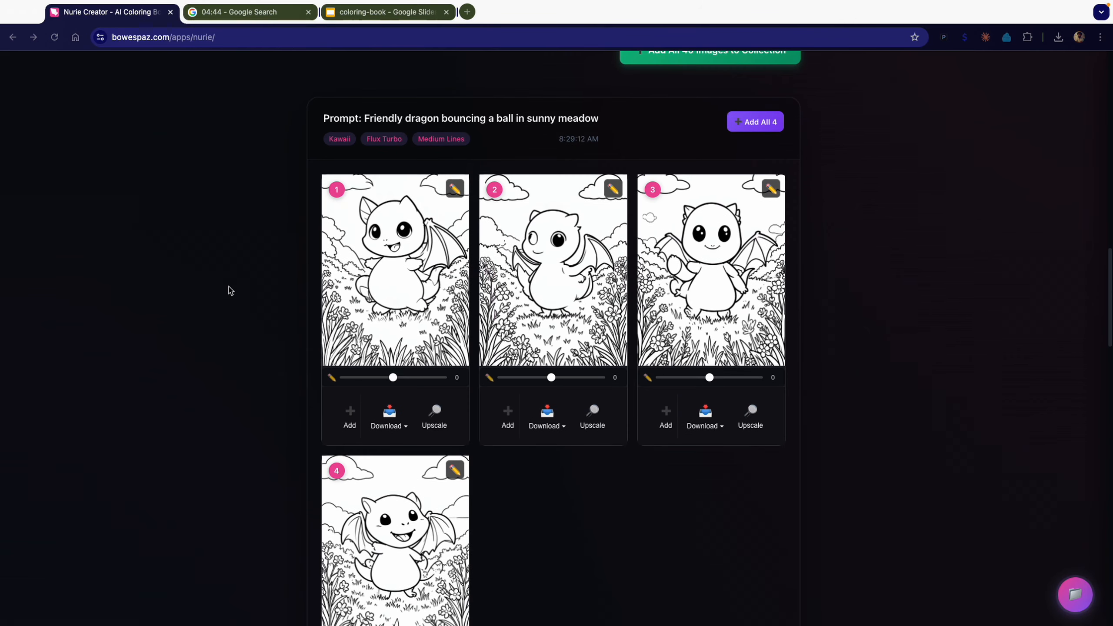
{"action": "scroll", "coordinate": [408, 309], "scroll_direction": "down", "scroll_amount": 1}
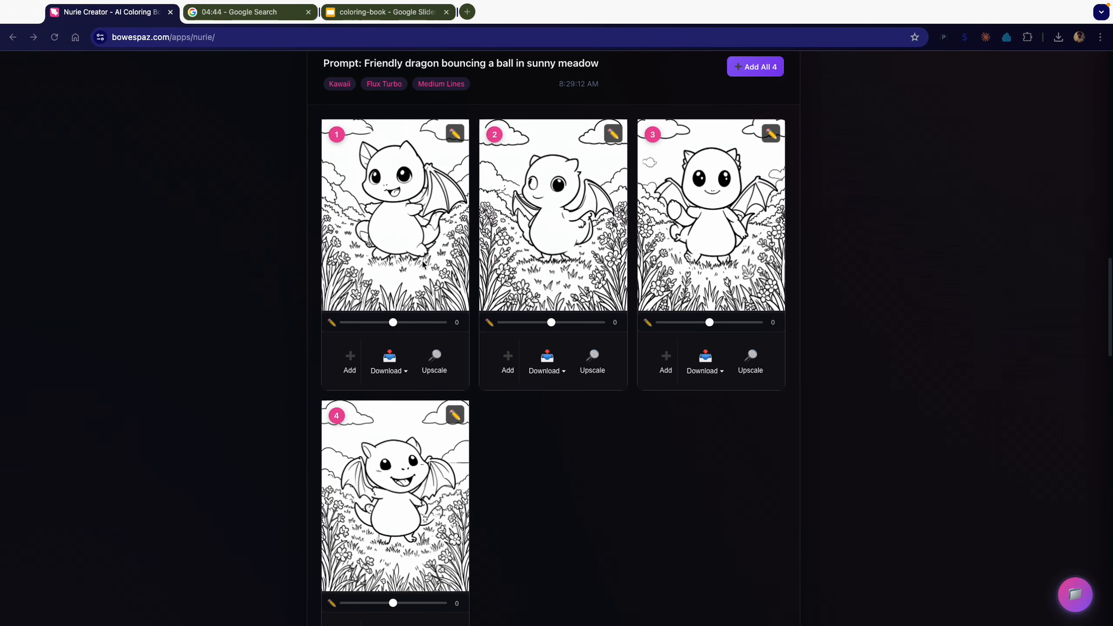
{"action": "scroll", "coordinate": [423, 263], "scroll_direction": "down", "scroll_amount": 10}
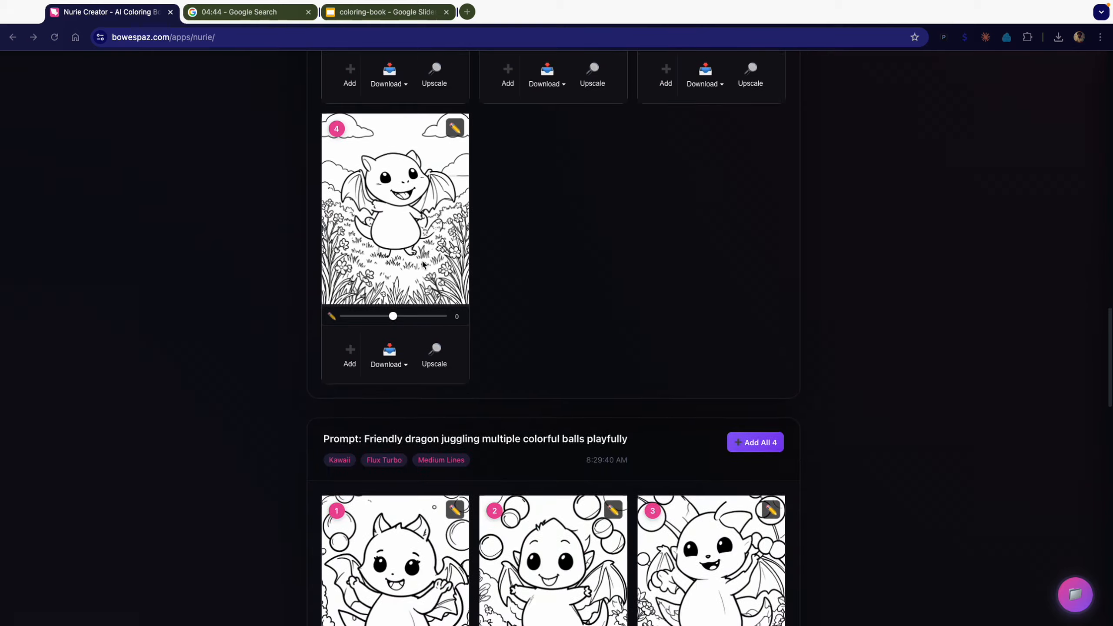
{"action": "scroll", "coordinate": [423, 263], "scroll_direction": "down", "scroll_amount": 15}
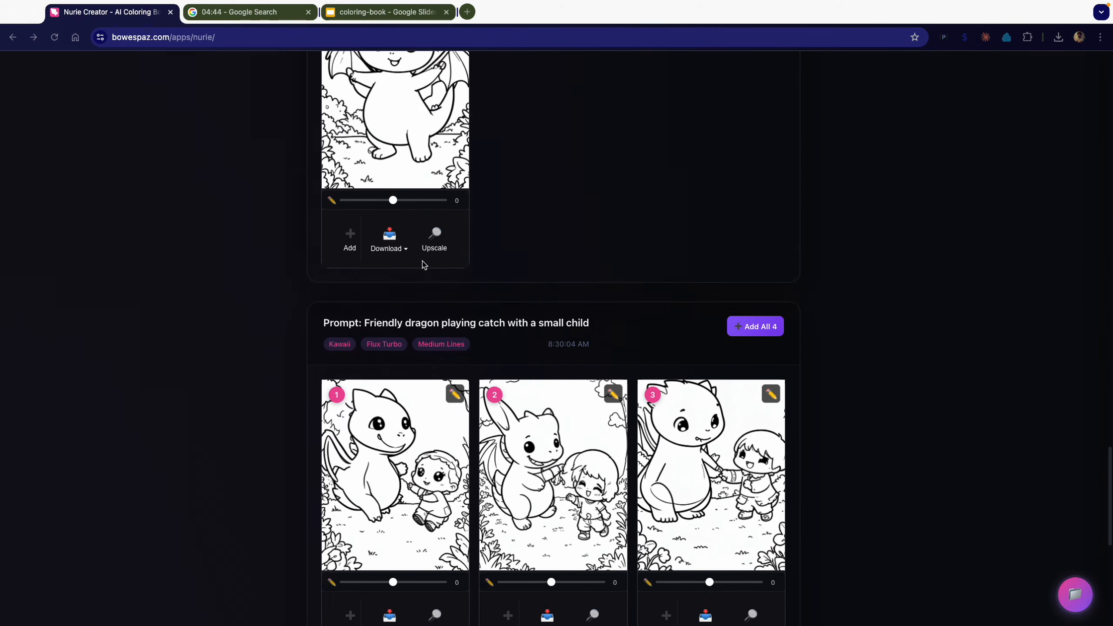
{"action": "scroll", "coordinate": [423, 263], "scroll_direction": "down", "scroll_amount": 4}
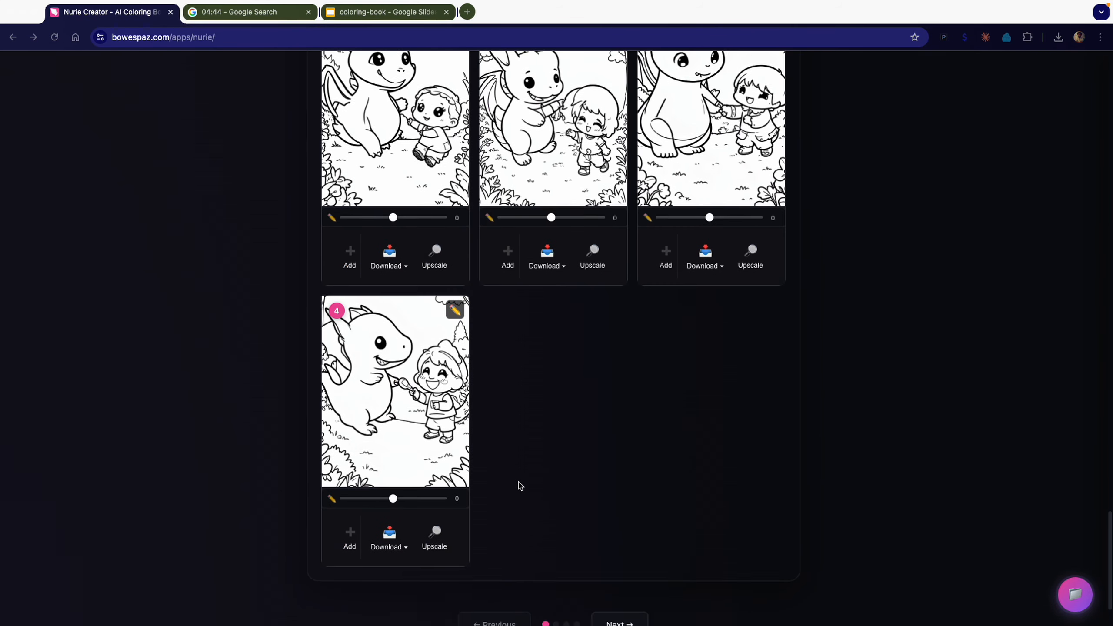
Go to the second results page and examine its dragon coloring pages, from balancing a ball to basketball.
{"action": "left_click", "coordinate": [611, 549]}
{"action": "scroll", "coordinate": [593, 451], "scroll_direction": "up", "scroll_amount": 20}
{"action": "scroll", "coordinate": [593, 450], "scroll_direction": "up", "scroll_amount": 15}
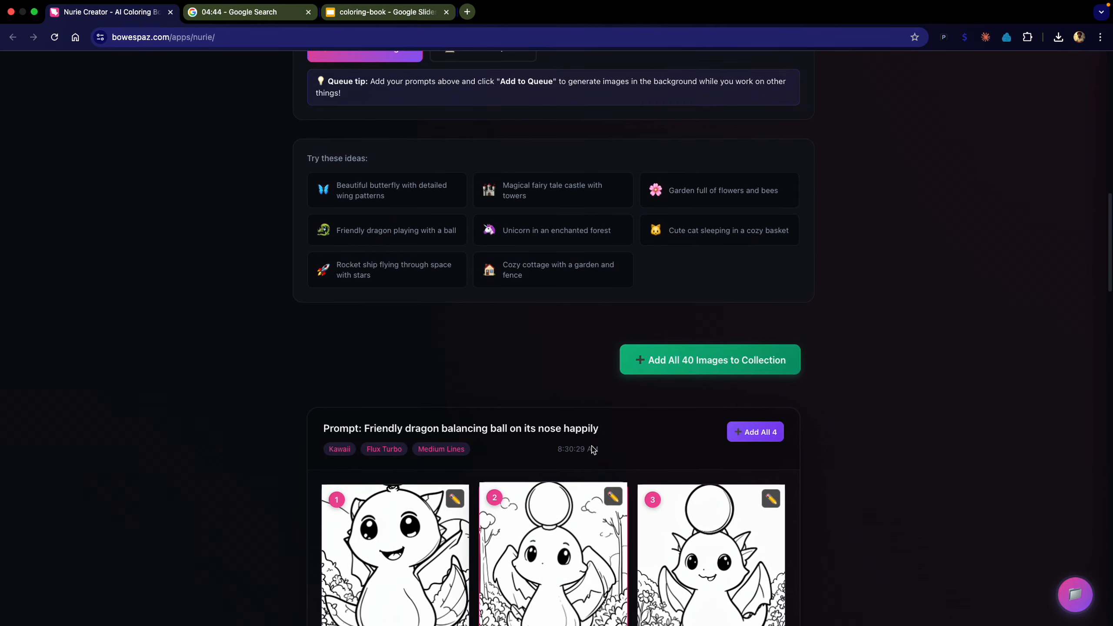
{"action": "scroll", "coordinate": [593, 450], "scroll_direction": "down", "scroll_amount": 6}
{"action": "scroll", "coordinate": [593, 450], "scroll_direction": "down", "scroll_amount": 20}
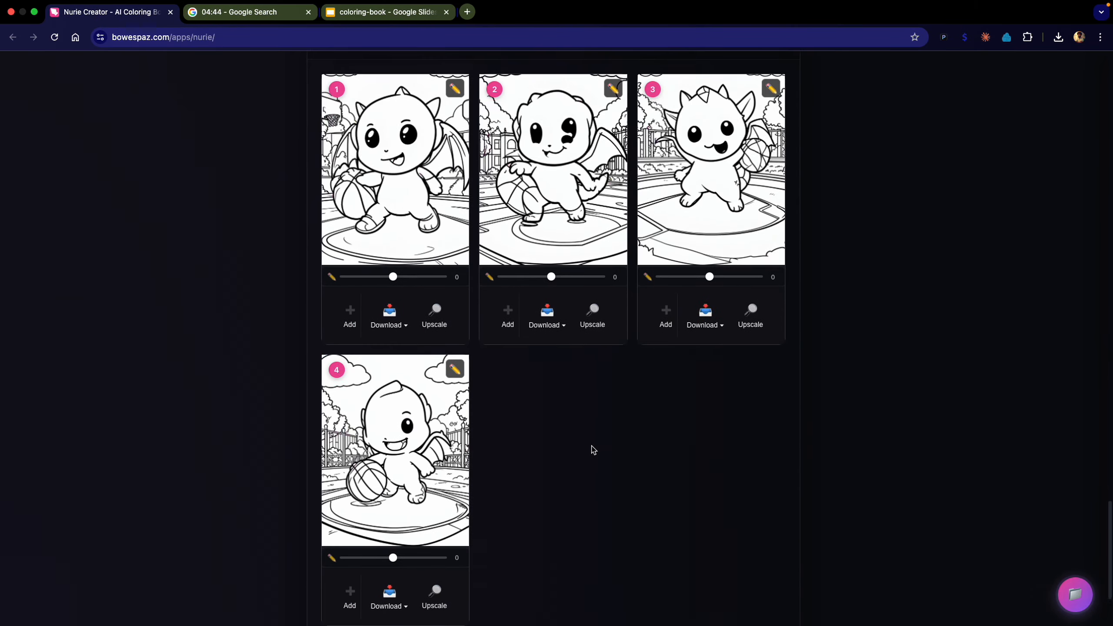
{"action": "scroll", "coordinate": [594, 450], "scroll_direction": "down", "scroll_amount": 3}
Look through the dragon coloring pages on the remaining results pages, up to the last one.
{"action": "left_click", "coordinate": [627, 546]}
{"action": "scroll", "coordinate": [625, 478], "scroll_direction": "up", "scroll_amount": 15}
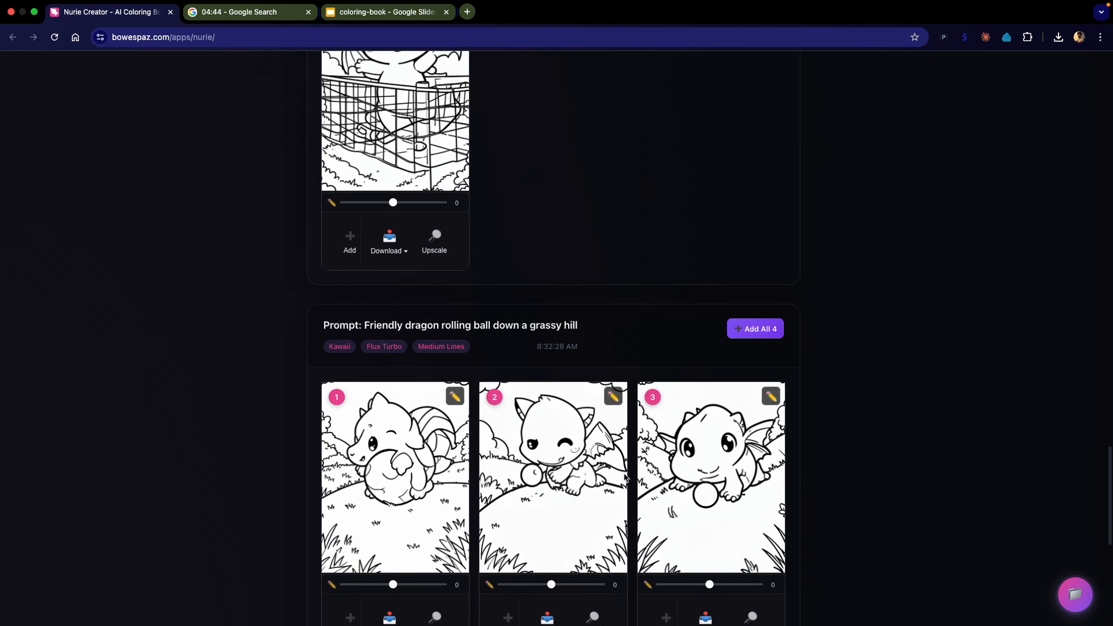
{"action": "scroll", "coordinate": [629, 511], "scroll_direction": "up", "scroll_amount": 10}
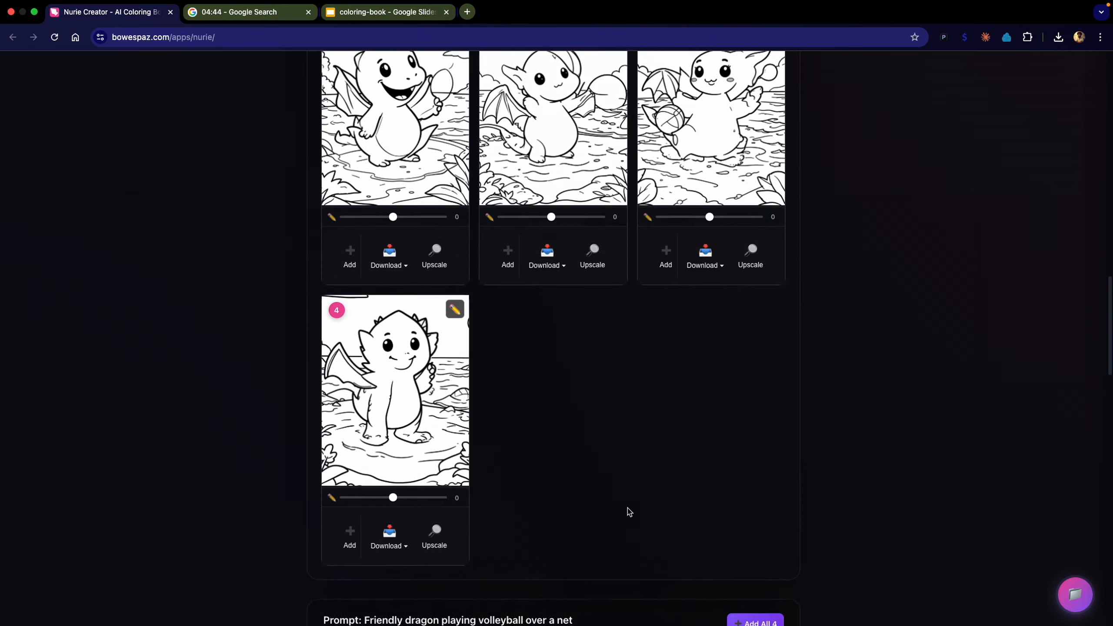
{"action": "scroll", "coordinate": [628, 511], "scroll_direction": "down", "scroll_amount": 20}
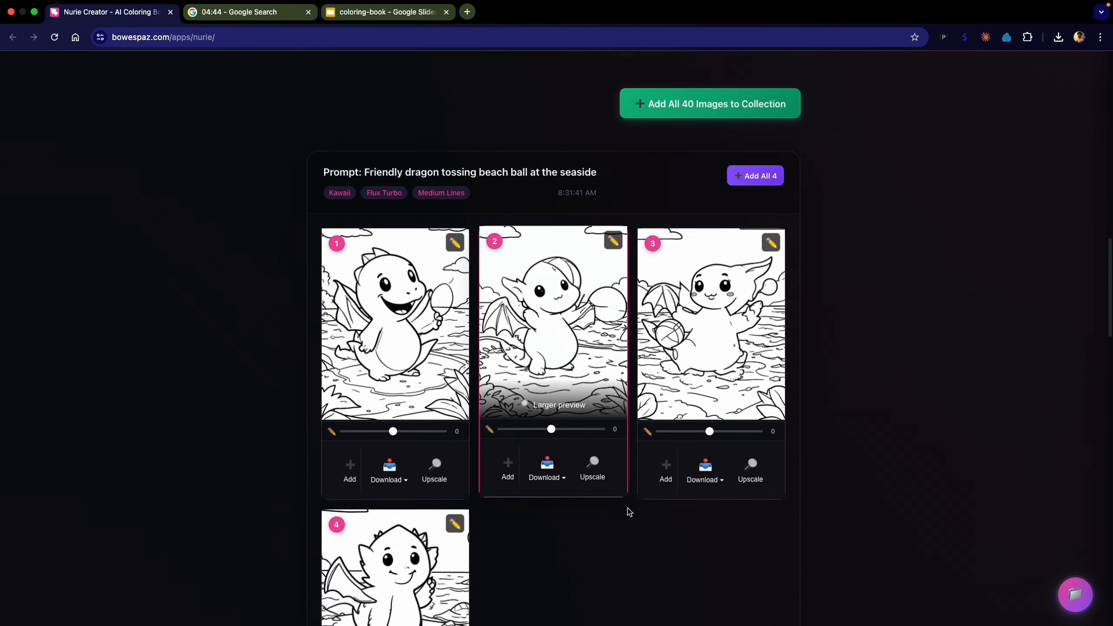
{"action": "scroll", "coordinate": [629, 512], "scroll_direction": "down", "scroll_amount": 14}
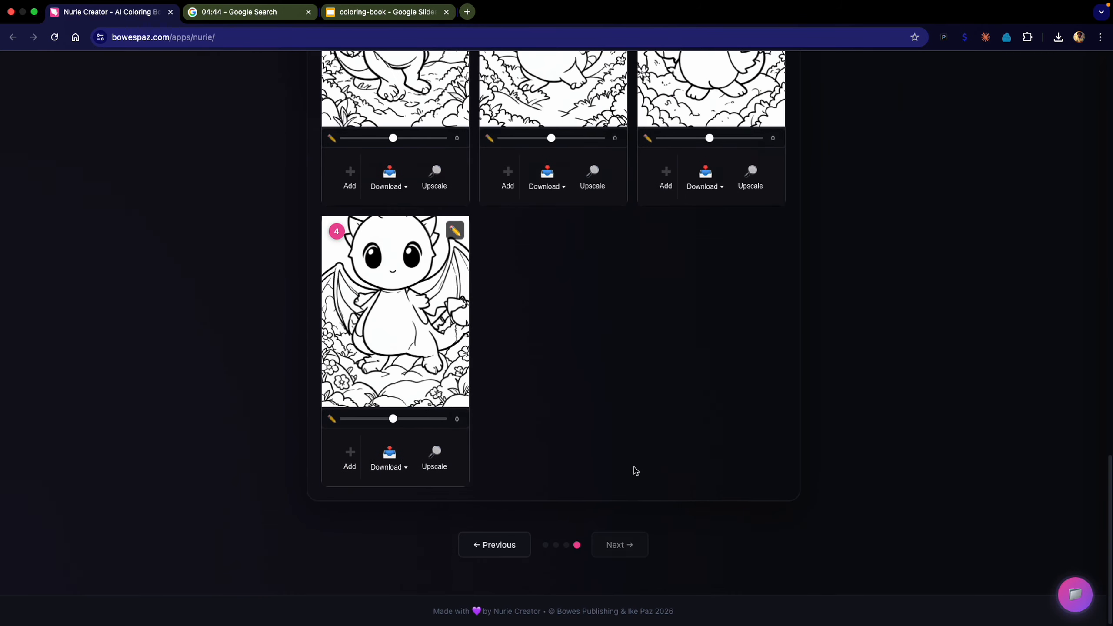
Set the image generation model to Flux 2.
{"action": "scroll", "coordinate": [634, 470], "scroll_direction": "up", "scroll_amount": 20}
{"action": "scroll", "coordinate": [635, 470], "scroll_direction": "up", "scroll_amount": 3}
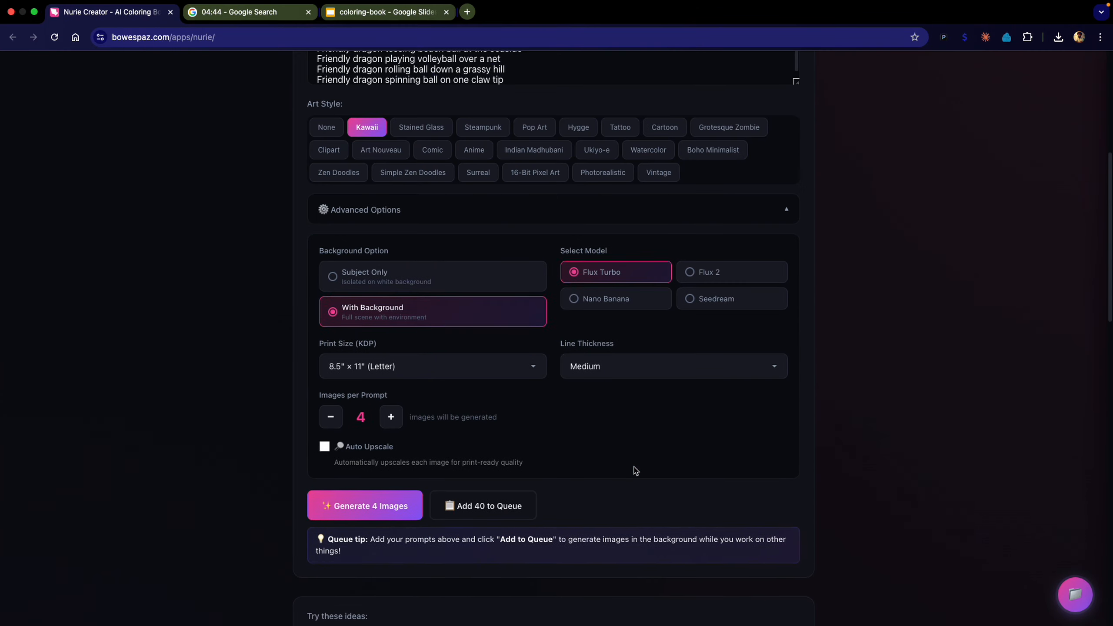
{"action": "scroll", "coordinate": [636, 470], "scroll_direction": "down", "scroll_amount": 2}
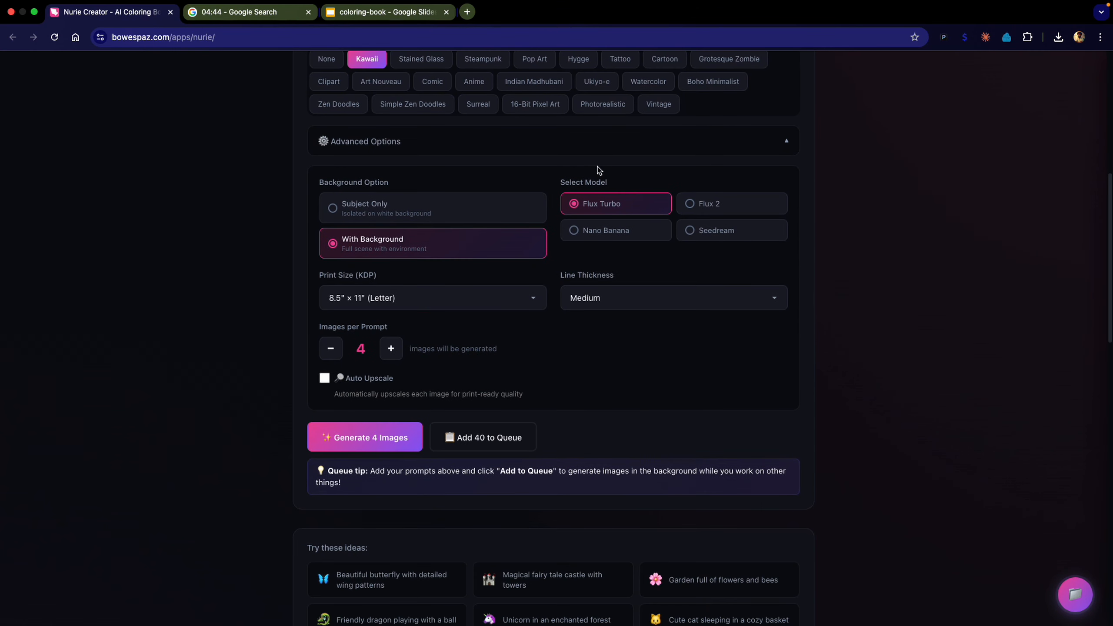
{"action": "left_click", "coordinate": [701, 207]}
Load the suggested idea "Cozy cottage with a garden and fence" as the prompt.
{"action": "scroll", "coordinate": [605, 317], "scroll_direction": "down", "scroll_amount": 5}
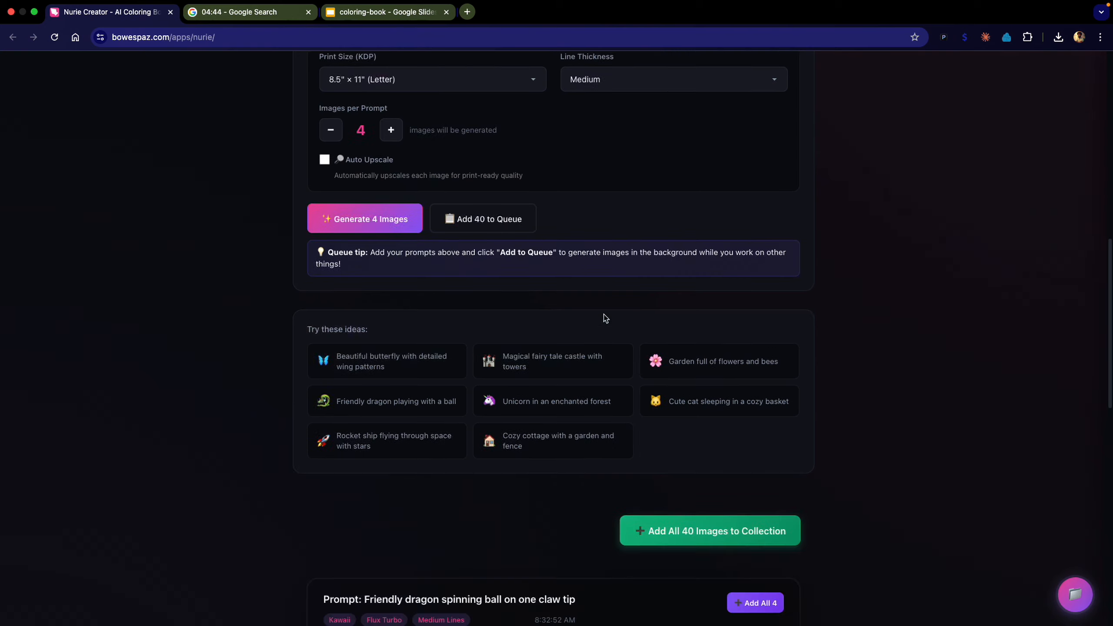
{"action": "scroll", "coordinate": [605, 317], "scroll_direction": "down", "scroll_amount": 1}
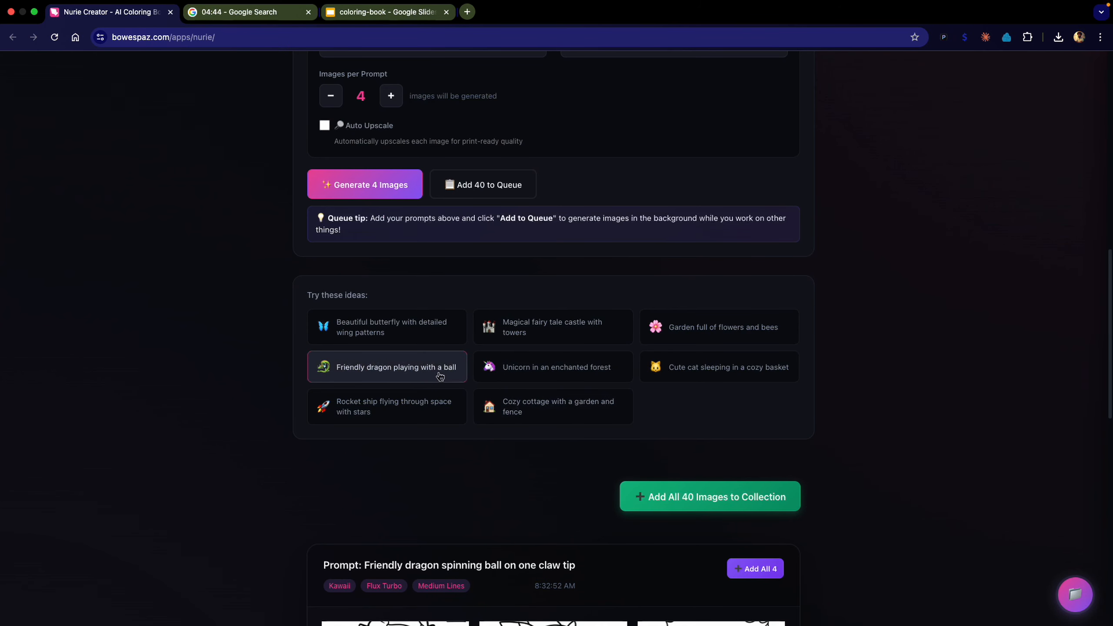
{"action": "left_click", "coordinate": [521, 415]}
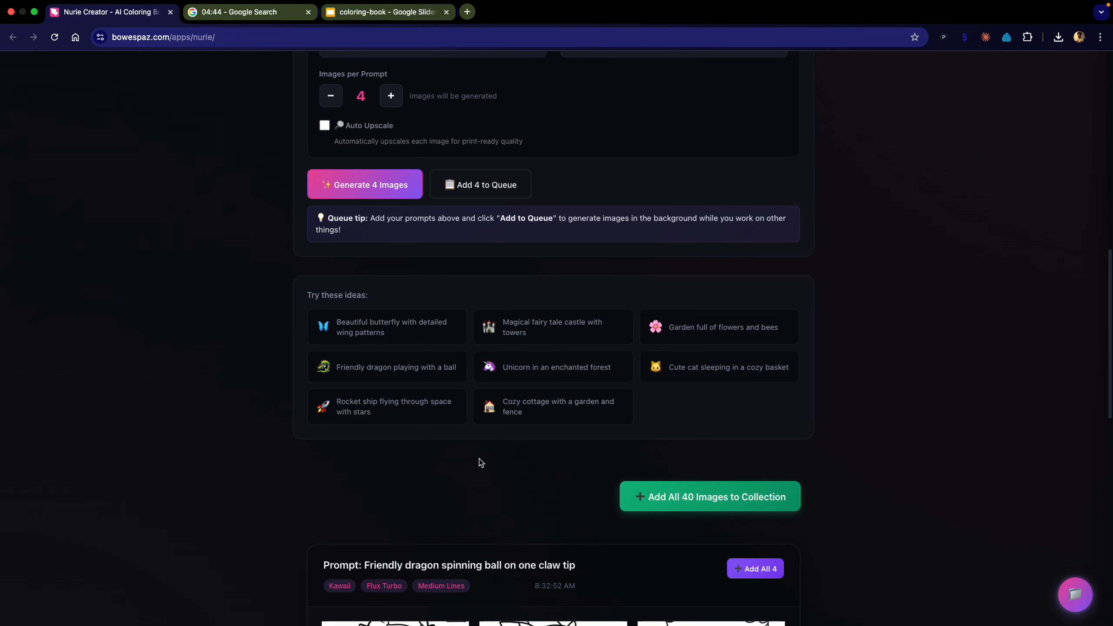
{"action": "scroll", "coordinate": [481, 460], "scroll_direction": "down", "scroll_amount": 3}
{"action": "scroll", "coordinate": [464, 348], "scroll_direction": "up", "scroll_amount": 15}
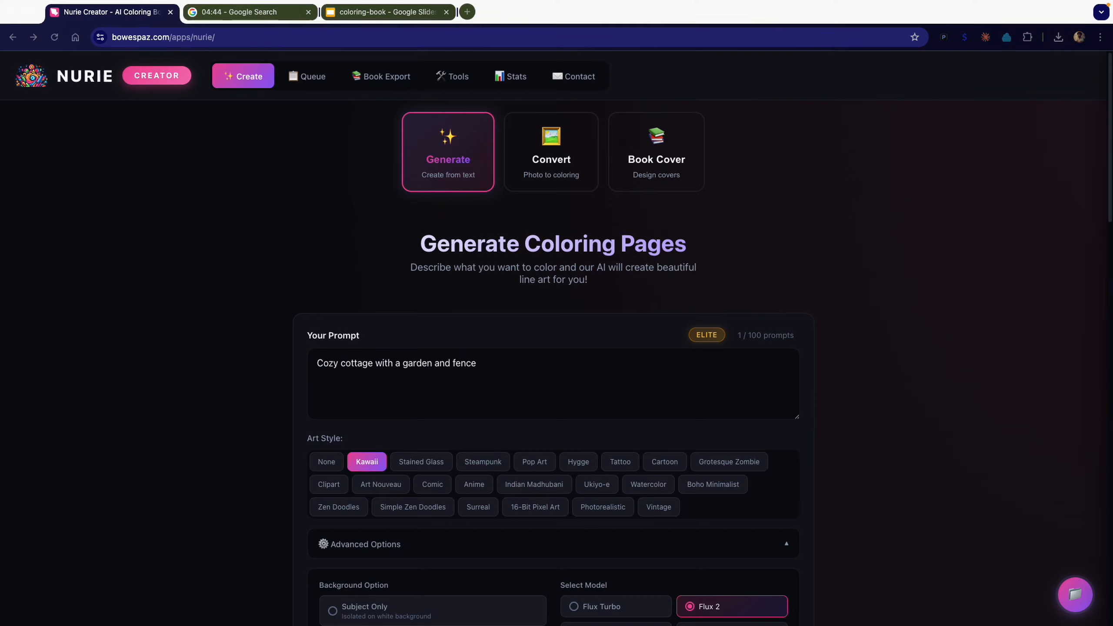
Select the whole cottage prompt and have the AI writing assistant expand it into a list of coloring book prompts.
{"action": "left_click", "coordinate": [507, 371]}
{"action": "key", "text": "super+a"}
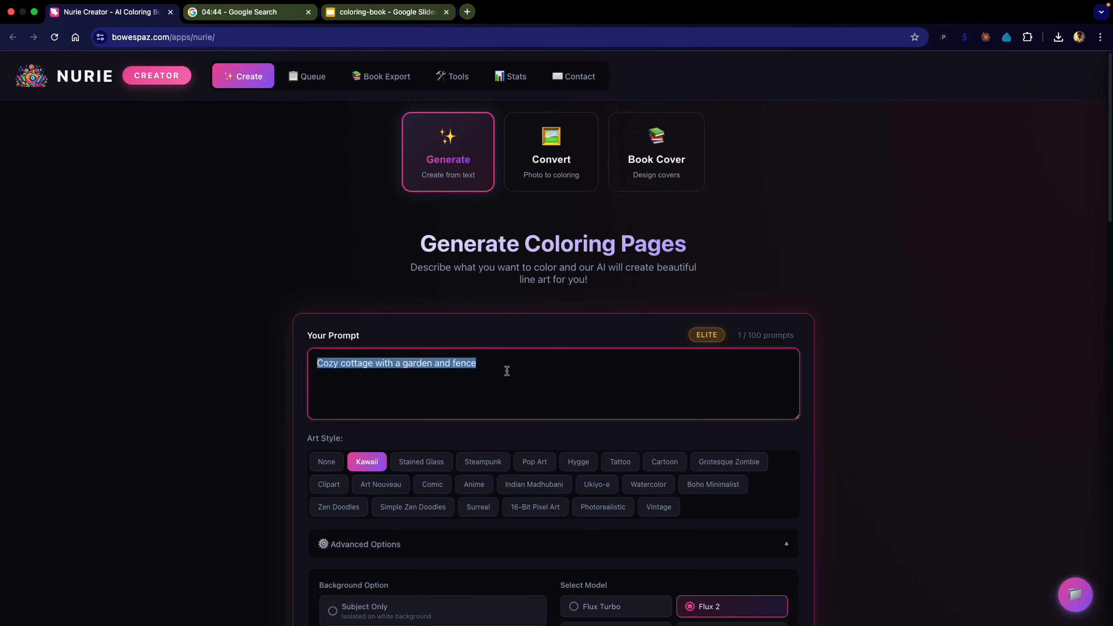
{"action": "key", "text": "alt+space"}
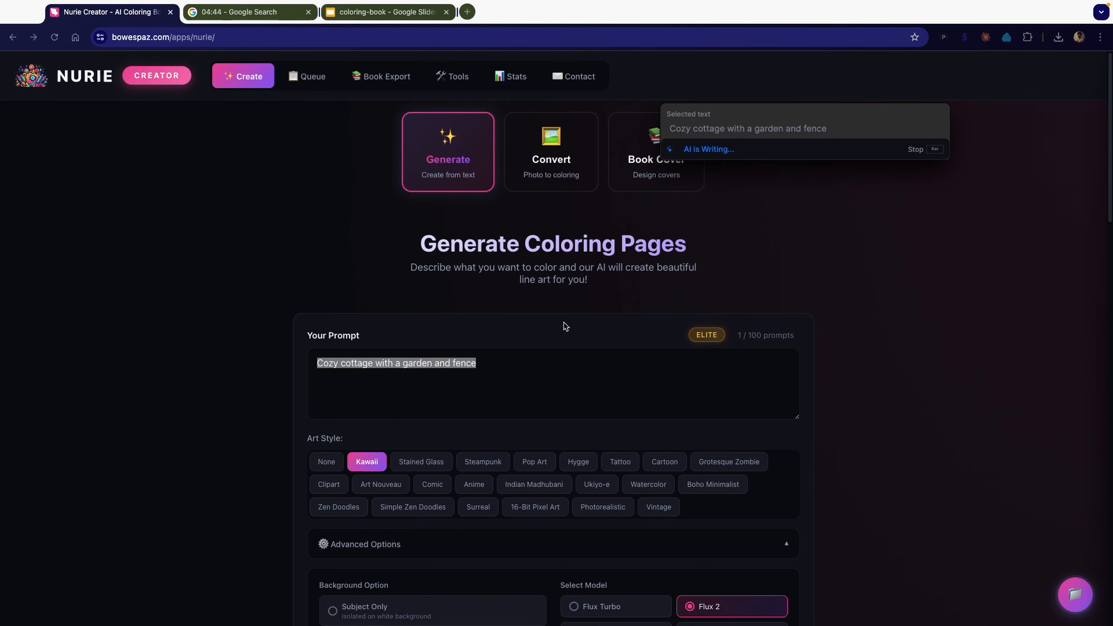
{"action": "scroll", "coordinate": [566, 326], "scroll_direction": "down", "scroll_amount": 3}
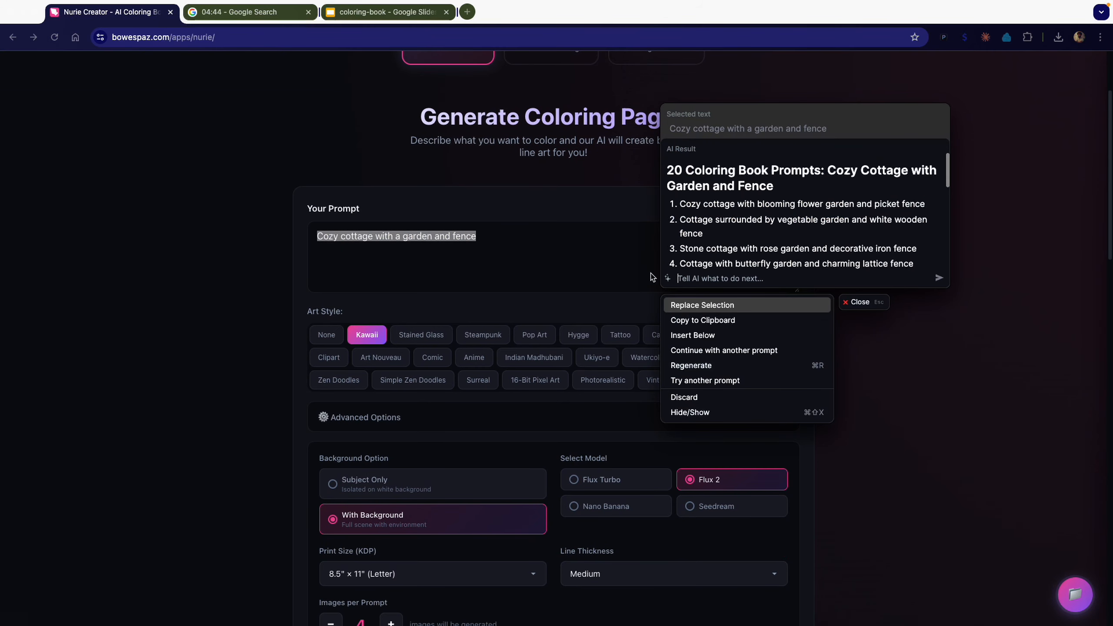
Run a follow-up AI prompt on the generated list and replace the original cottage prompt with the plain one-per-line result.
{"action": "key", "text": "alt+space"}
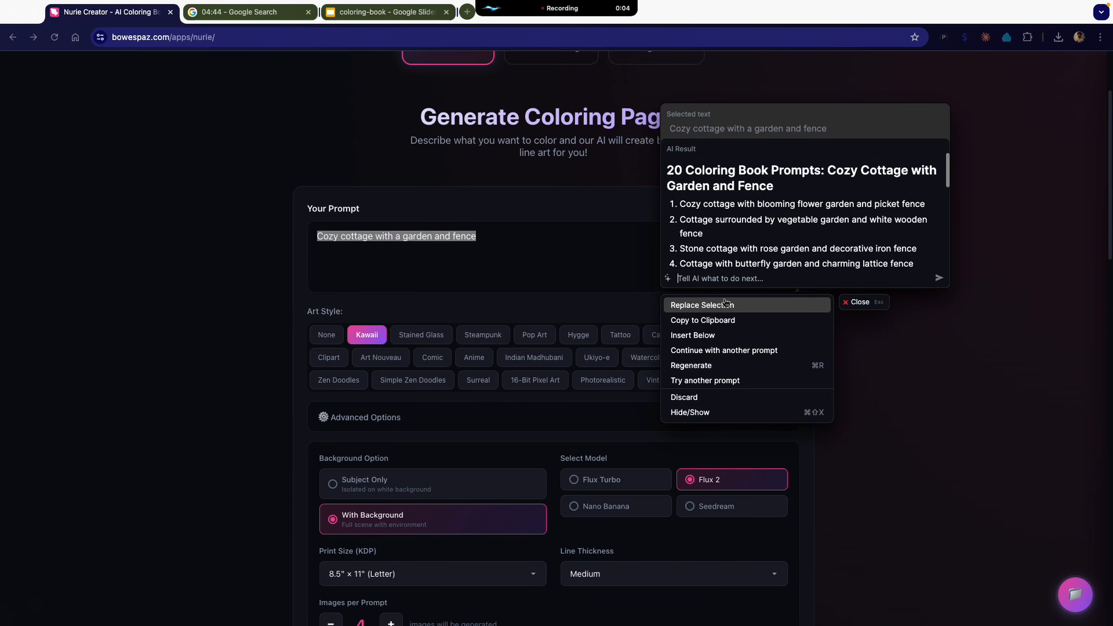
{"action": "key", "text": "alt+space"}
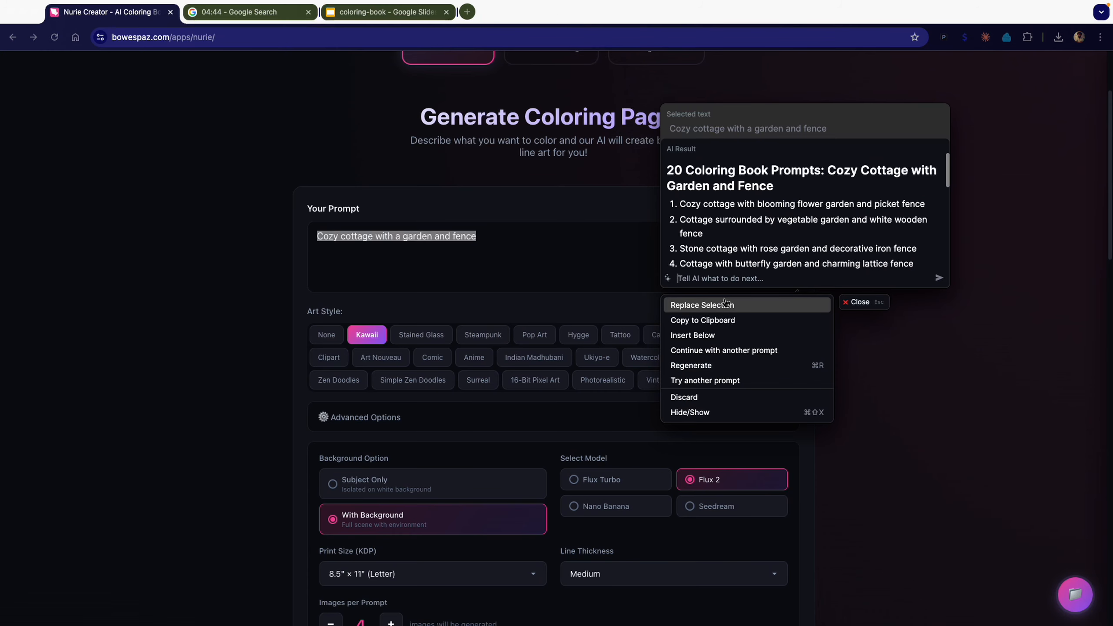
{"action": "key", "text": "Return"}
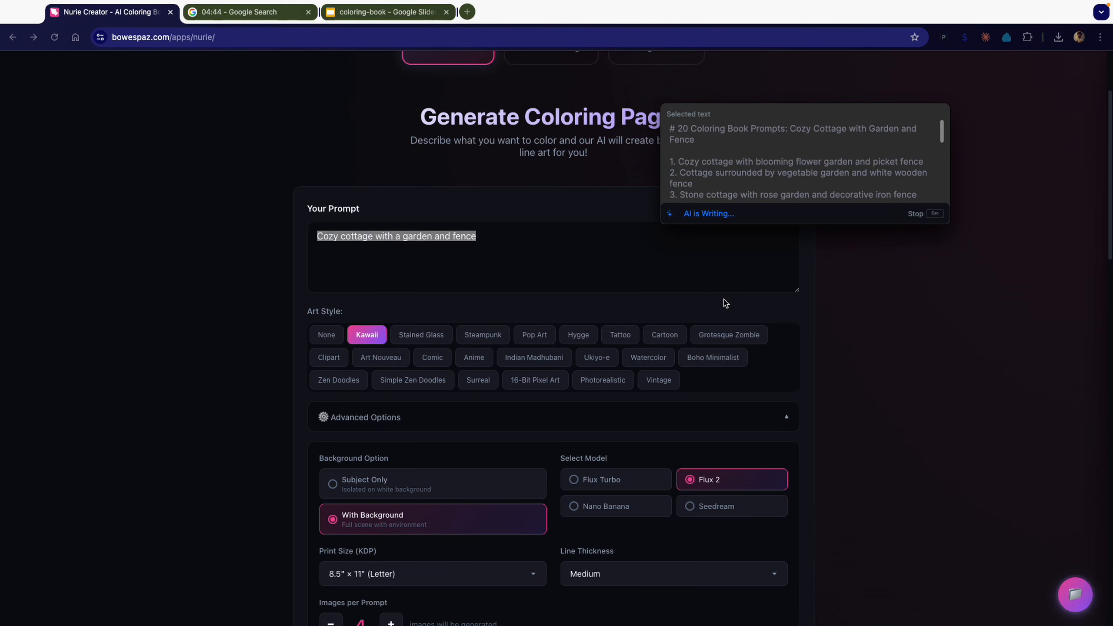
{"action": "left_click", "coordinate": [702, 383]}
{"action": "left_click", "coordinate": [695, 371]}
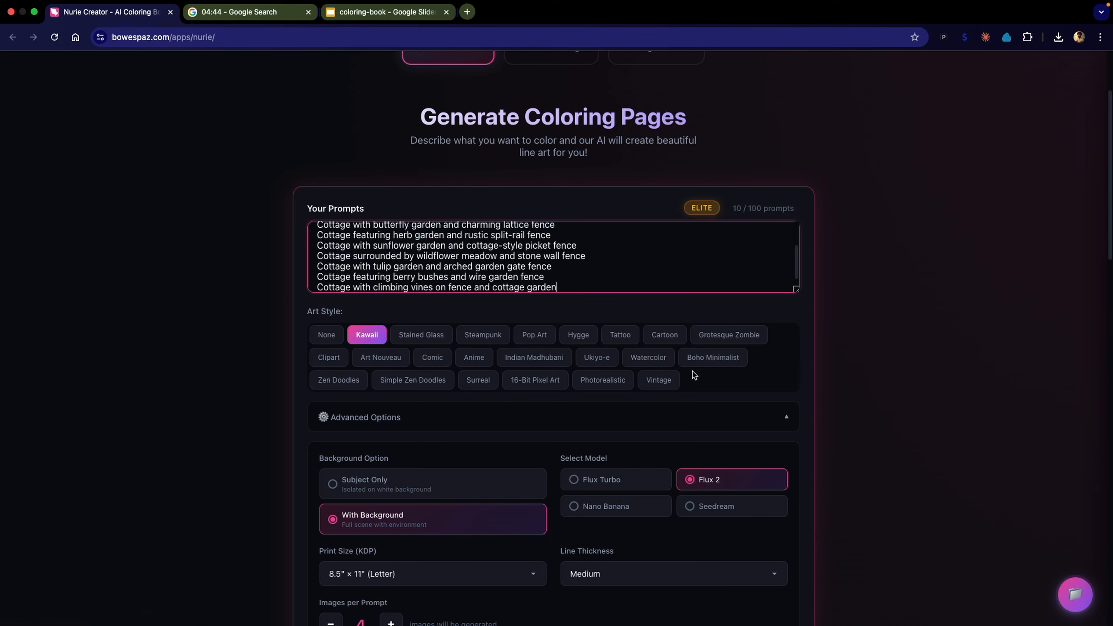
Set the art style to None for the cottage prompts.
{"action": "left_click", "coordinate": [329, 336]}
{"action": "scroll", "coordinate": [600, 518], "scroll_direction": "down", "scroll_amount": 5}
{"action": "scroll", "coordinate": [600, 517], "scroll_direction": "down", "scroll_amount": 2}
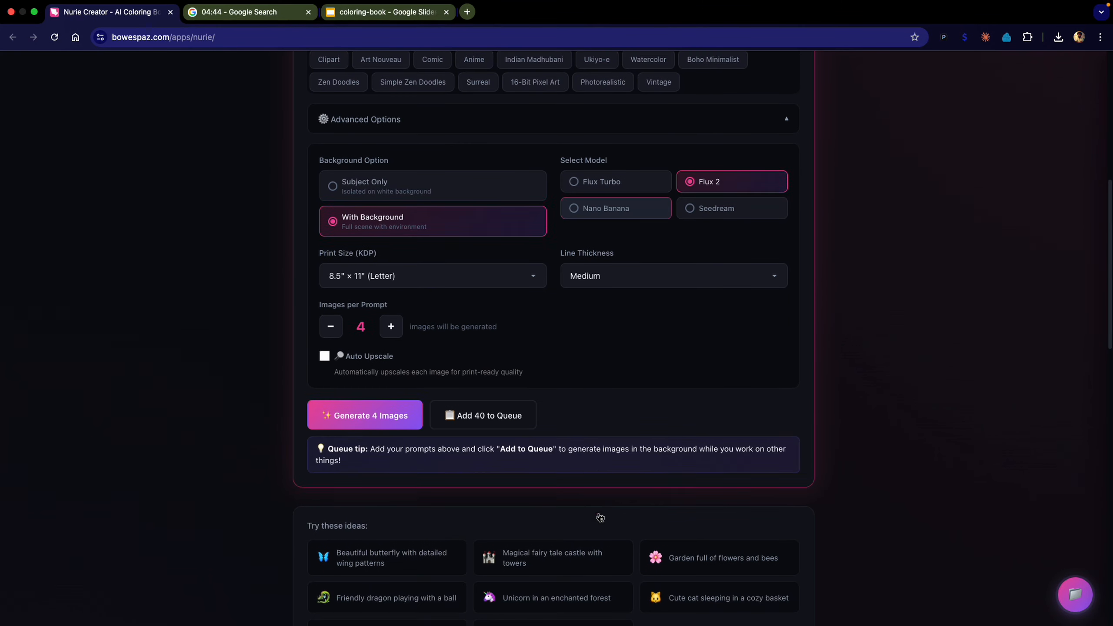
{"action": "scroll", "coordinate": [614, 429], "scroll_direction": "down", "scroll_amount": 3}
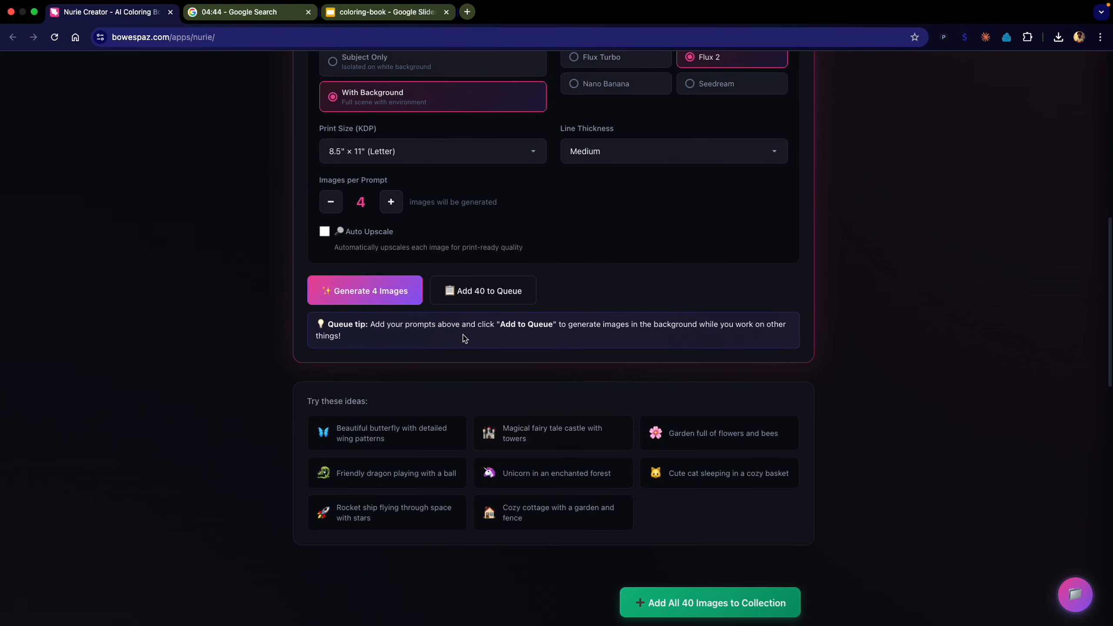
Generate four Flux 2 images for each cottage prompt and restart the Google stopwatch to time the run.
{"action": "left_click", "coordinate": [381, 290]}
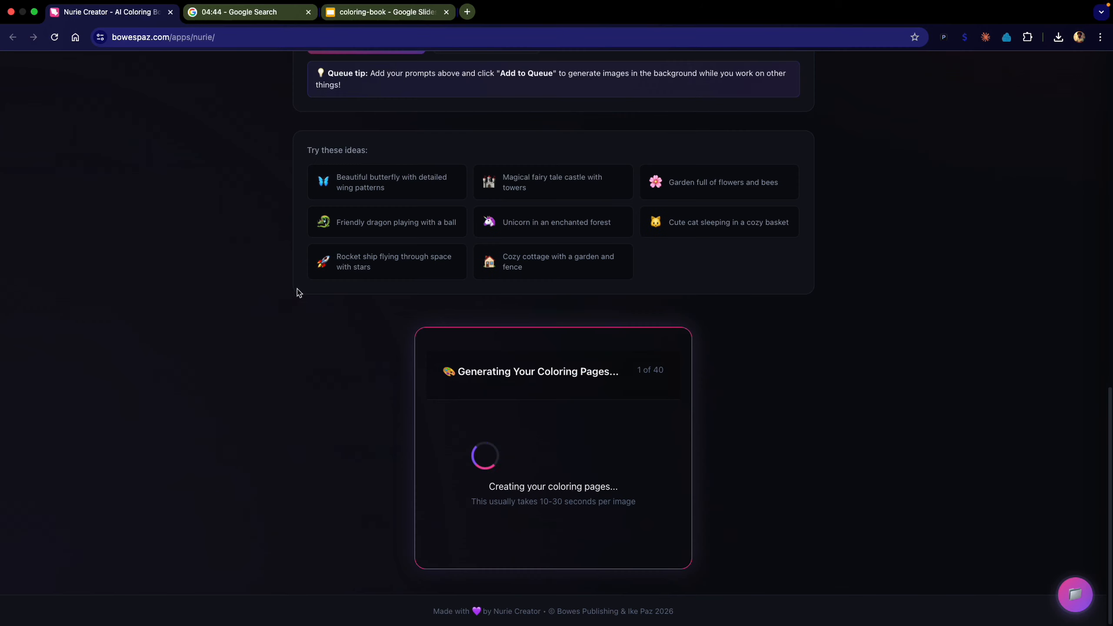
{"action": "left_click", "coordinate": [234, 13]}
{"action": "left_click", "coordinate": [369, 384]}
{"action": "left_click", "coordinate": [264, 364]}
{"action": "left_click", "coordinate": [99, 14]}
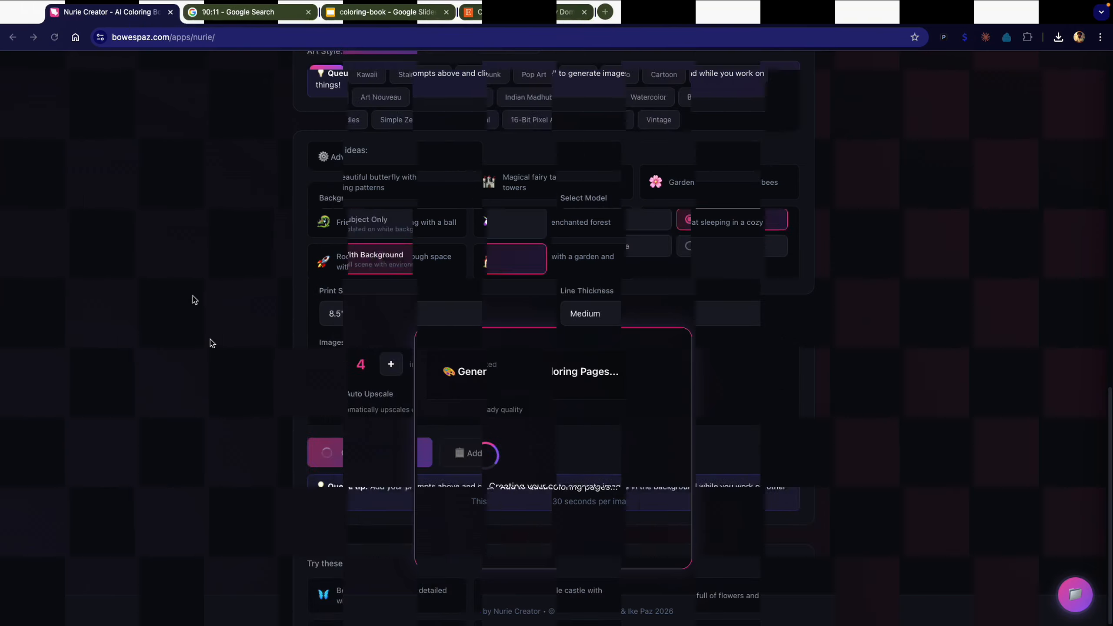
Stop the Google stopwatch once the cottage pages are generated and return to the generated images.
{"action": "scroll", "coordinate": [196, 300], "scroll_direction": "down", "scroll_amount": 15}
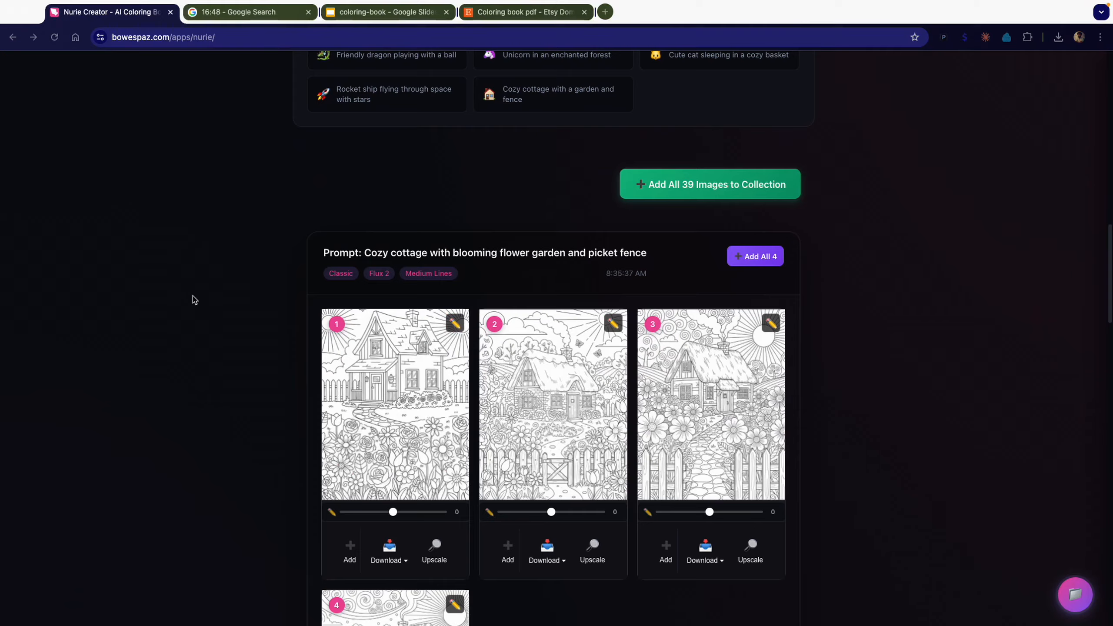
{"action": "left_click", "coordinate": [224, 13]}
{"action": "left_click", "coordinate": [229, 382]}
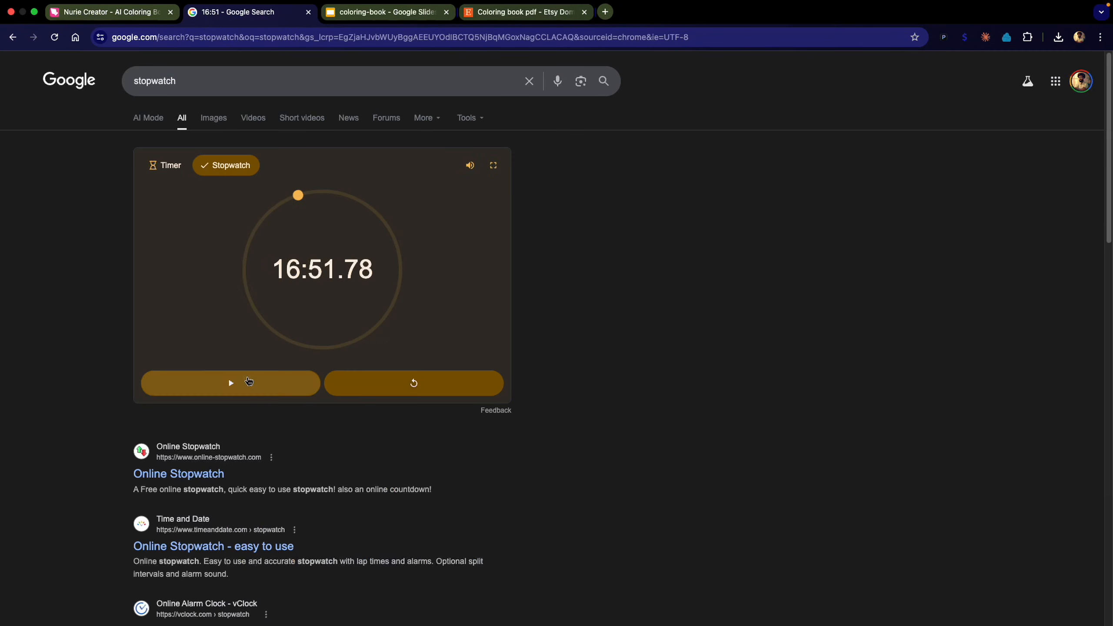
{"action": "left_click", "coordinate": [108, 13]}
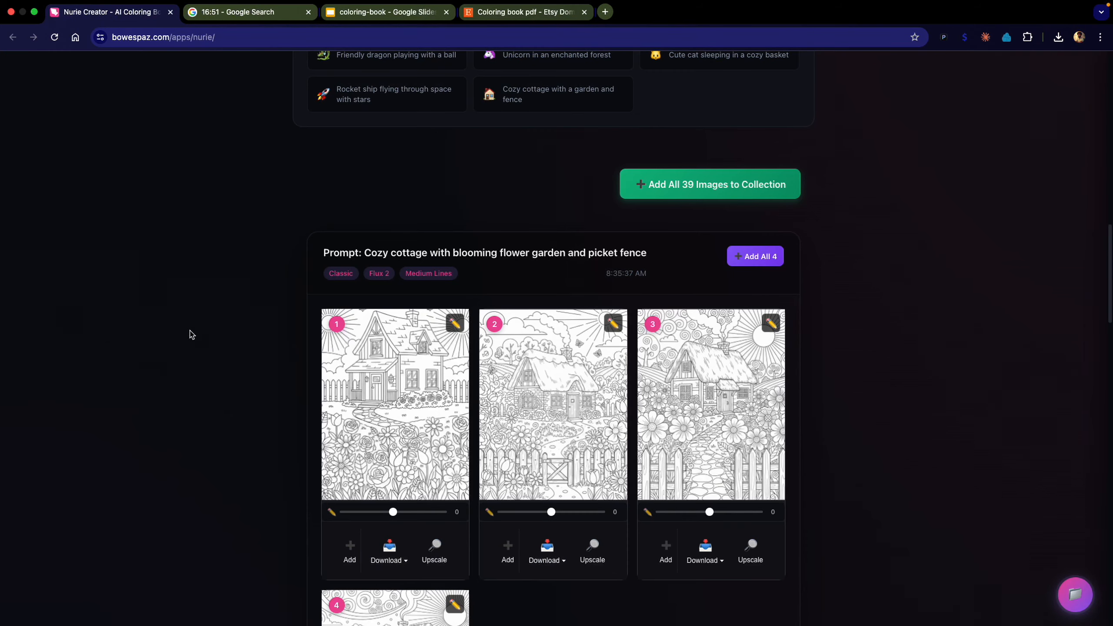
Inspect enlarged previews of all four pages for "Cozy cottage with blooming flower garden and picket fence".
{"action": "left_click", "coordinate": [387, 482]}
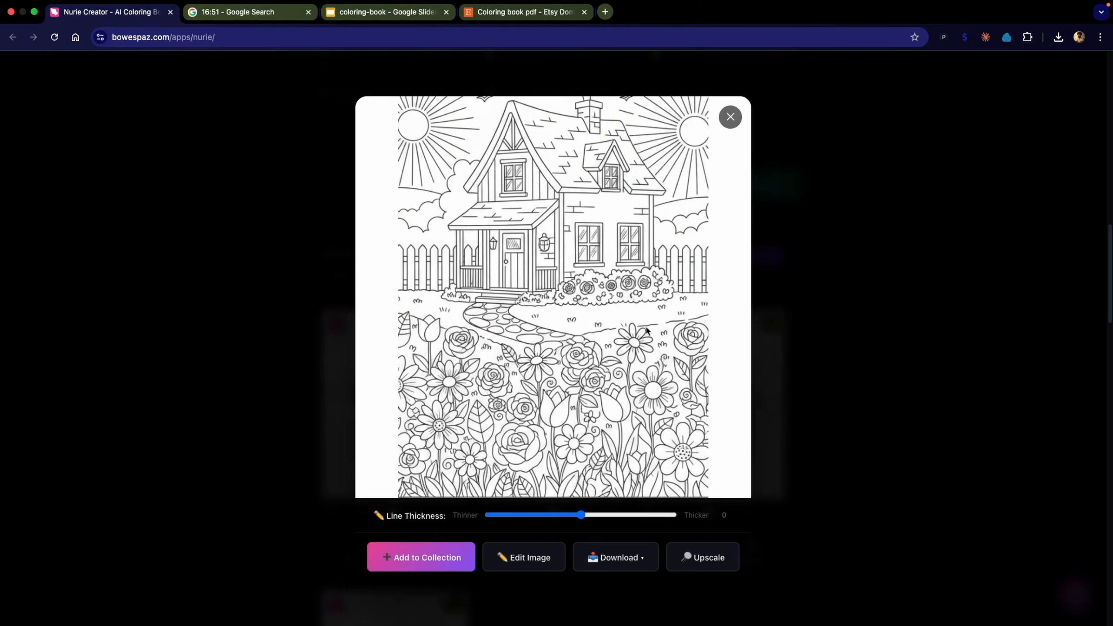
{"action": "left_click", "coordinate": [733, 126]}
{"action": "left_click", "coordinate": [542, 481]}
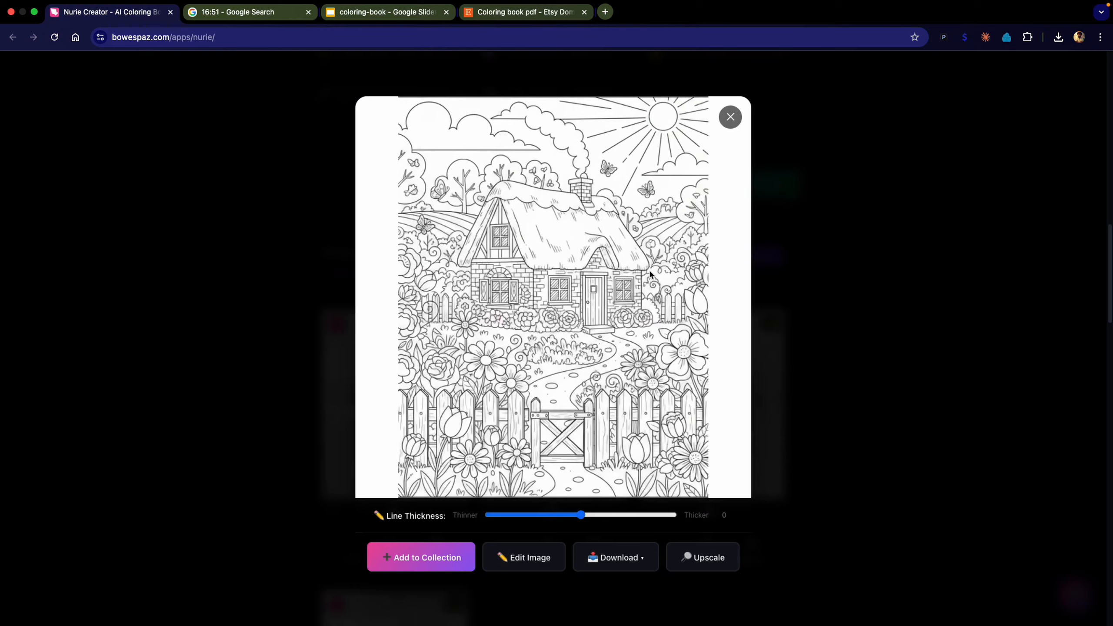
{"action": "left_click", "coordinate": [738, 116]}
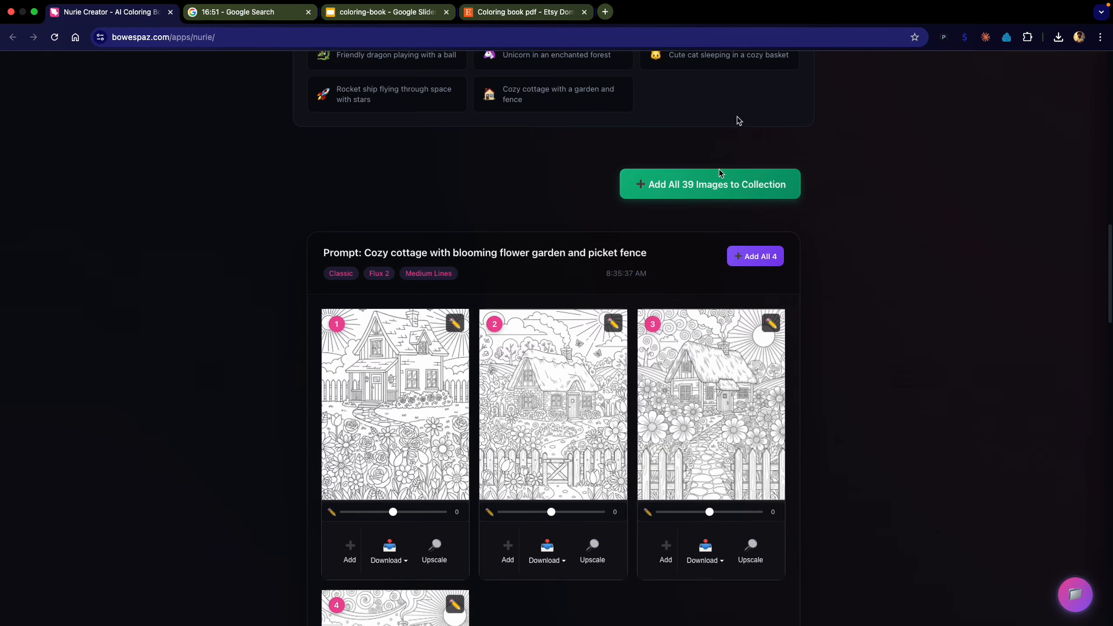
{"action": "left_click", "coordinate": [698, 483]}
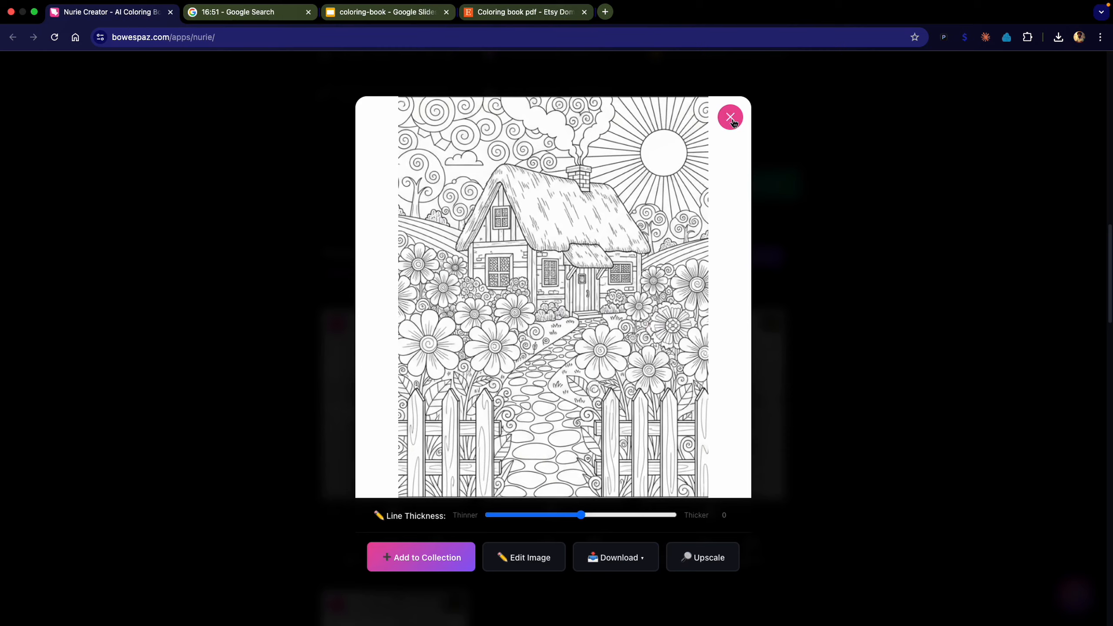
{"action": "left_click", "coordinate": [731, 118]}
{"action": "scroll", "coordinate": [394, 351], "scroll_direction": "down", "scroll_amount": 8}
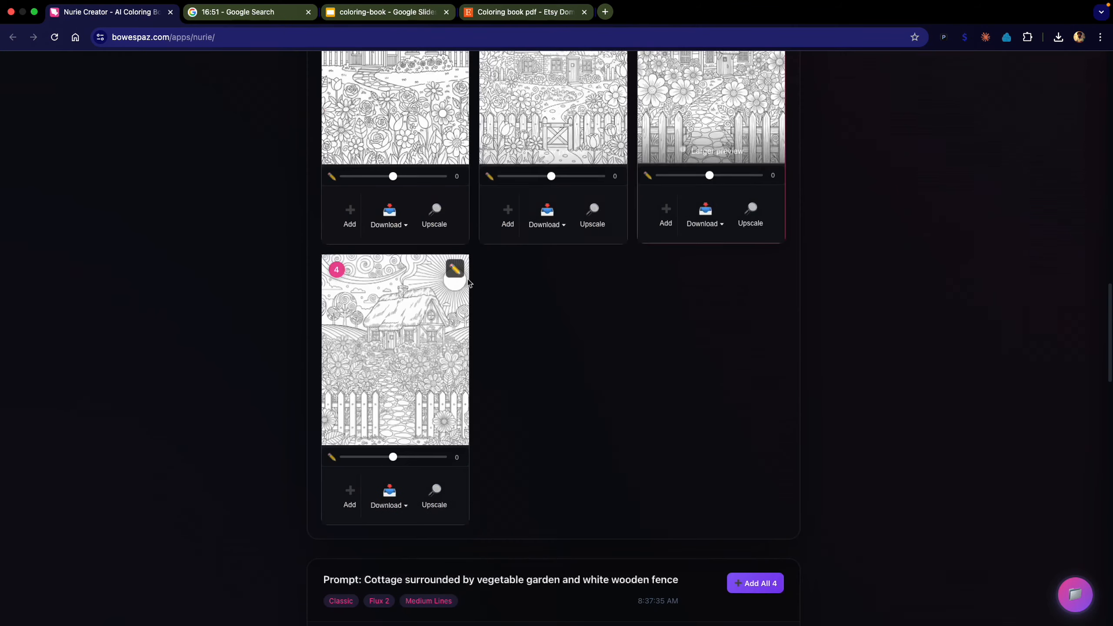
{"action": "left_click", "coordinate": [387, 426]}
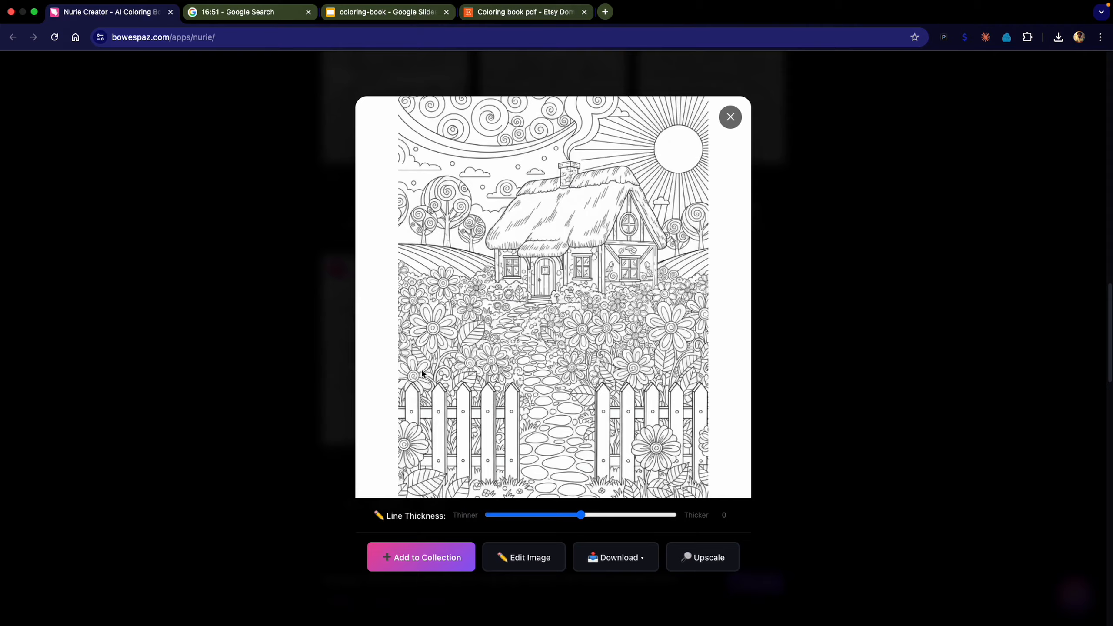
{"action": "left_click", "coordinate": [730, 116]}
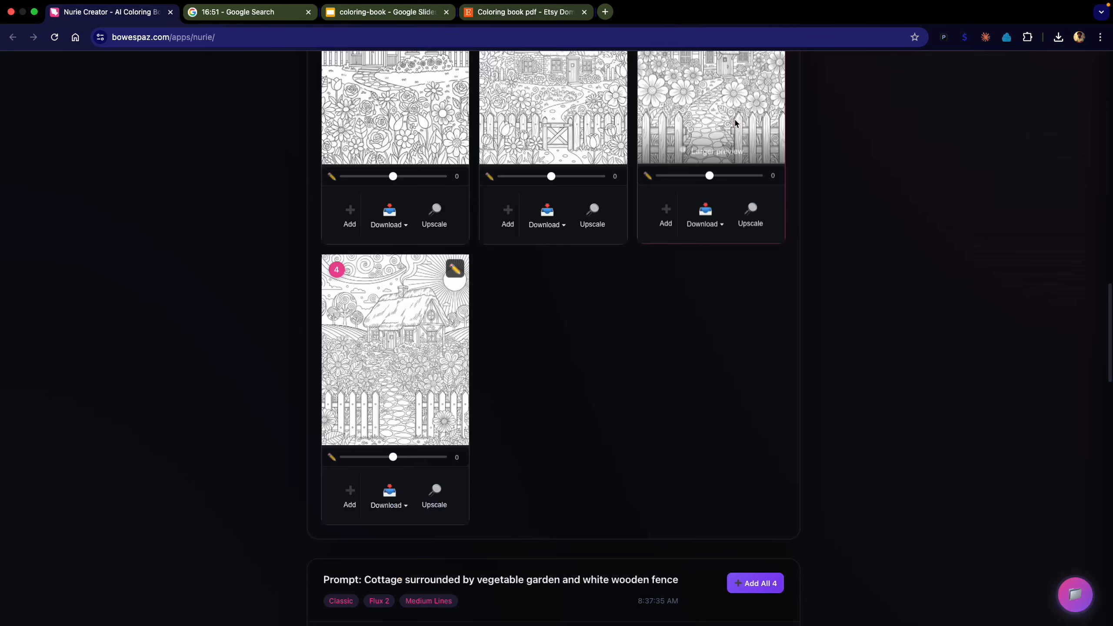
Inspect enlarged previews of the first three pages for "Cottage surrounded by vegetable garden and white wooden fence".
{"action": "scroll", "coordinate": [704, 316], "scroll_direction": "down", "scroll_amount": 5}
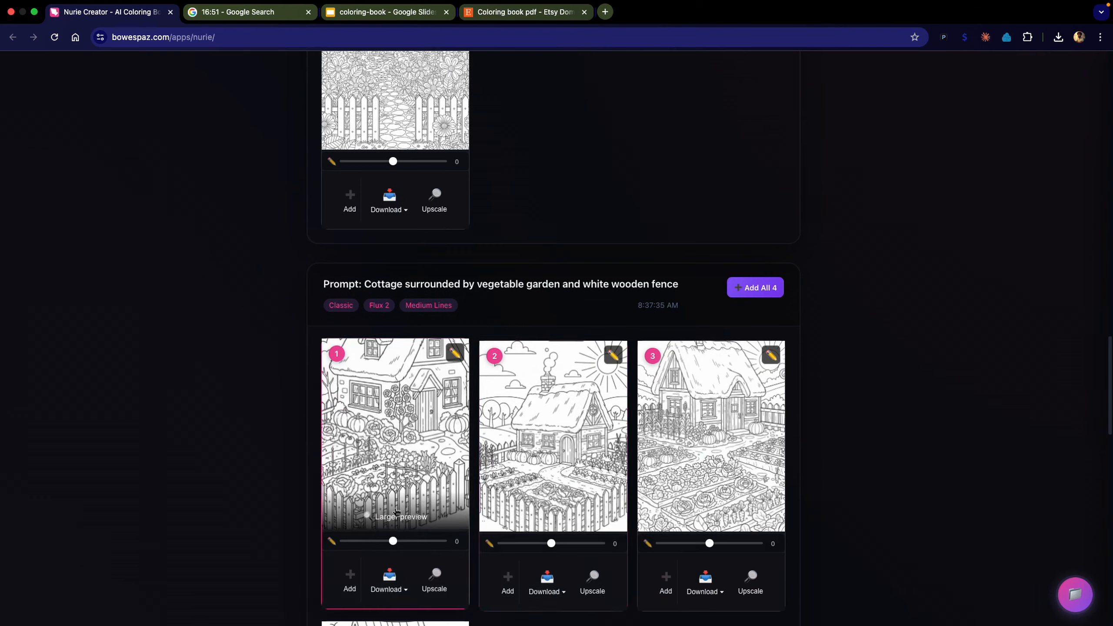
{"action": "left_click", "coordinate": [395, 473]}
{"action": "left_click", "coordinate": [730, 116]}
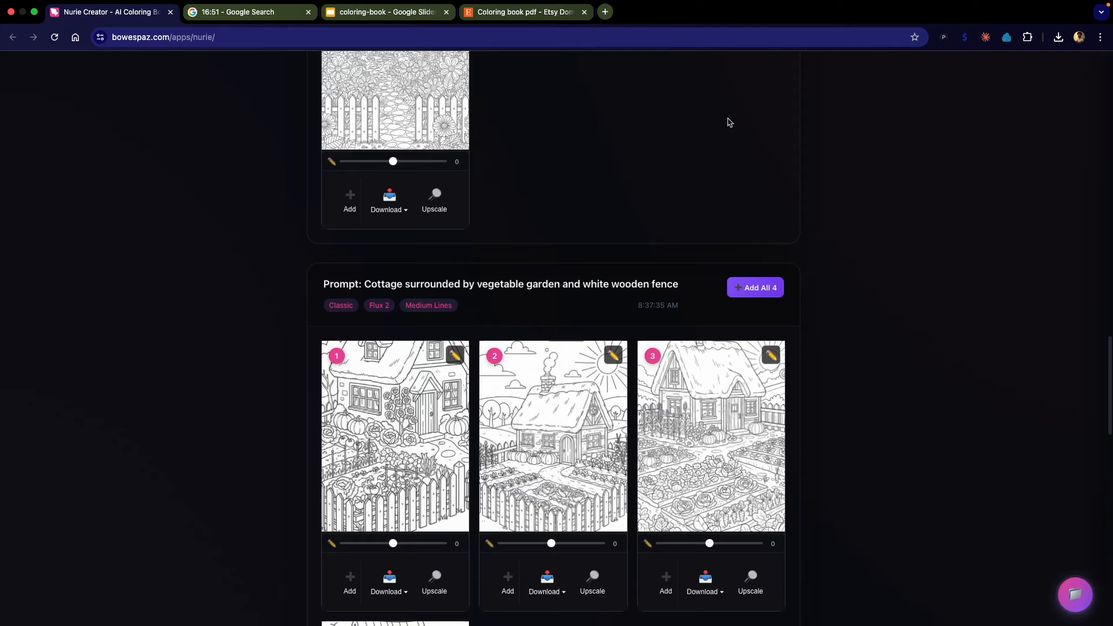
{"action": "left_click", "coordinate": [566, 513]}
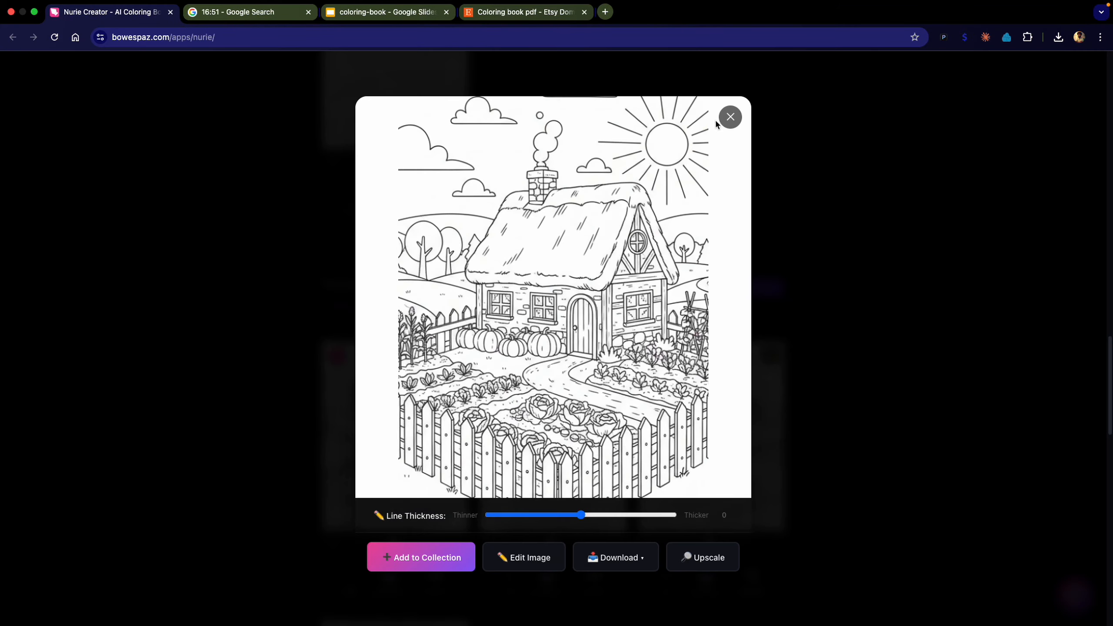
{"action": "left_click", "coordinate": [724, 122]}
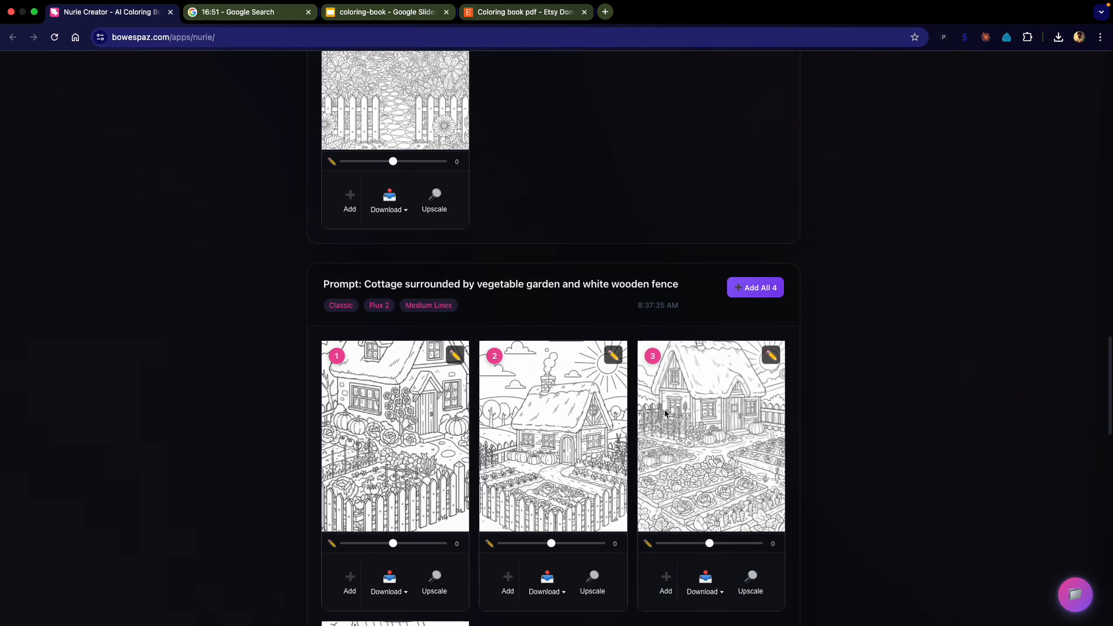
{"action": "left_click", "coordinate": [697, 509]}
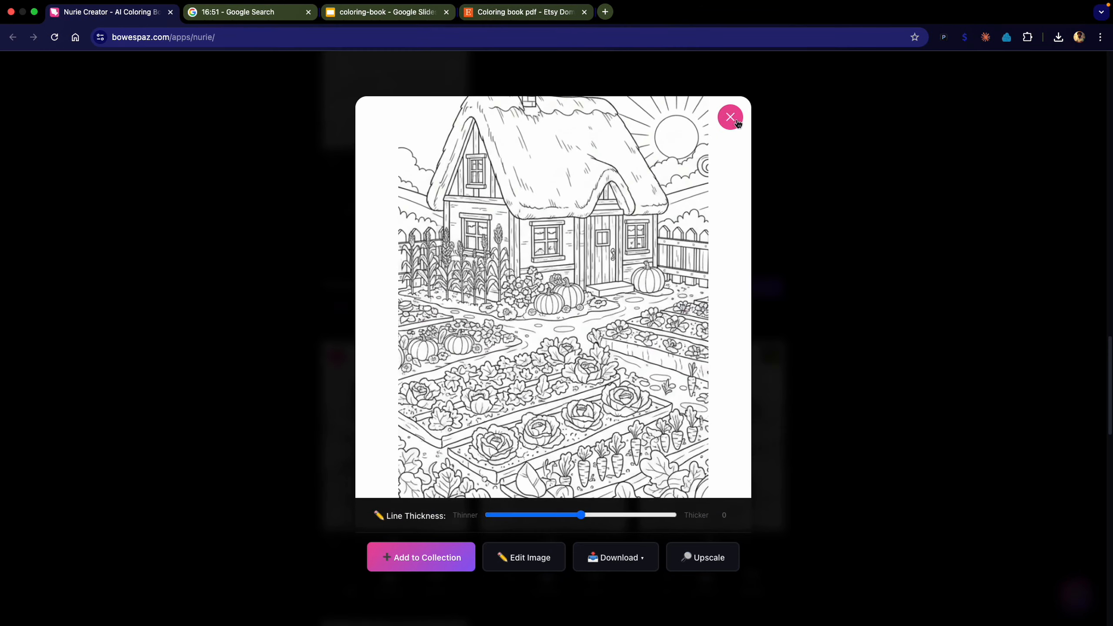
{"action": "left_click", "coordinate": [730, 116]}
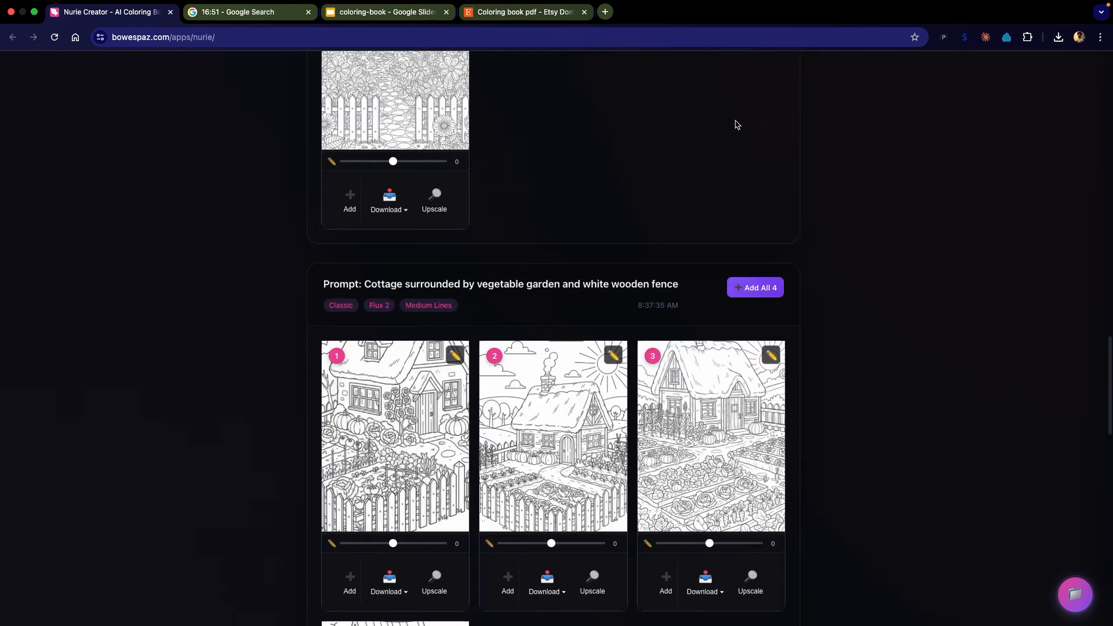
Preview the third page for "Stone cottage with rose garden and decorative iron fence" and advance to the next set of results.
{"action": "scroll", "coordinate": [736, 121], "scroll_direction": "down", "scroll_amount": 10}
{"action": "scroll", "coordinate": [736, 121], "scroll_direction": "down", "scroll_amount": 5}
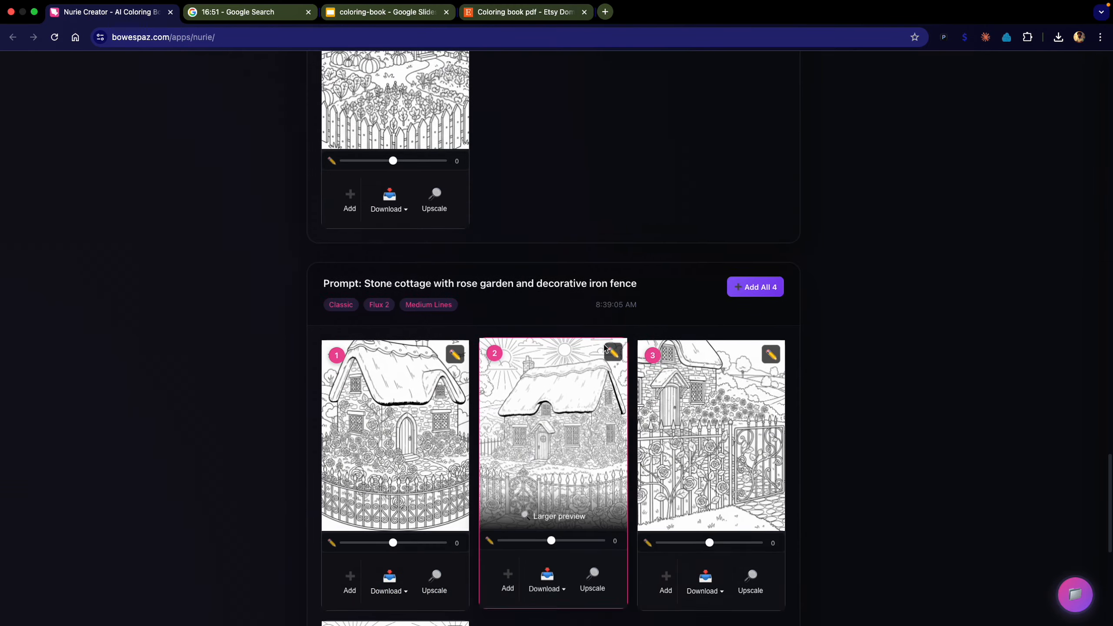
{"action": "left_click", "coordinate": [722, 230]}
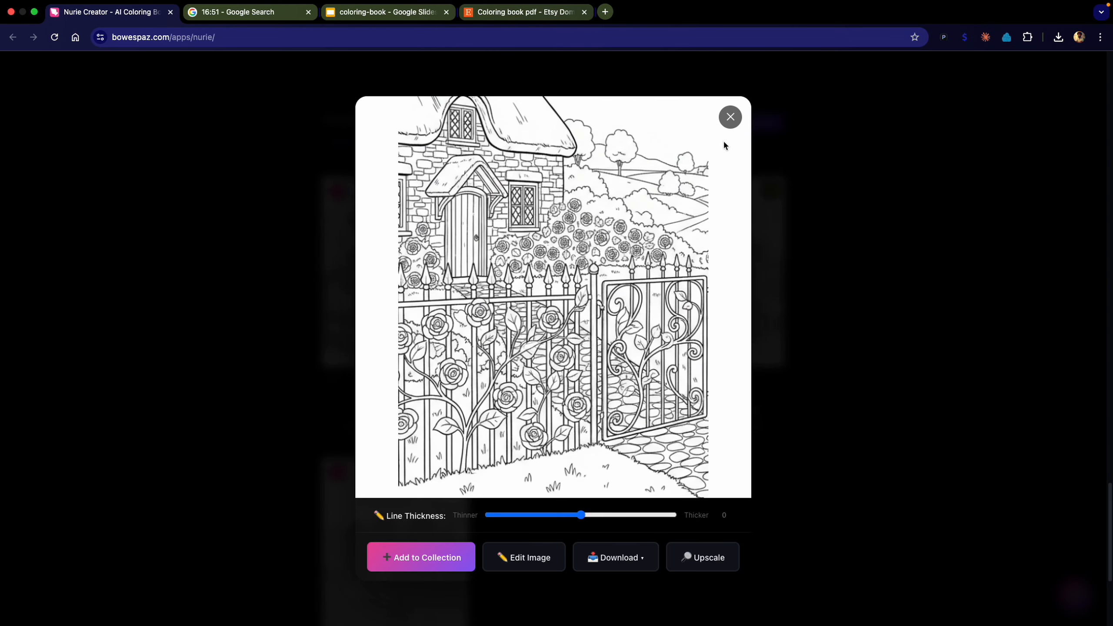
{"action": "left_click", "coordinate": [730, 119]}
{"action": "scroll", "coordinate": [723, 341], "scroll_direction": "down", "scroll_amount": 5}
{"action": "left_click", "coordinate": [640, 540]}
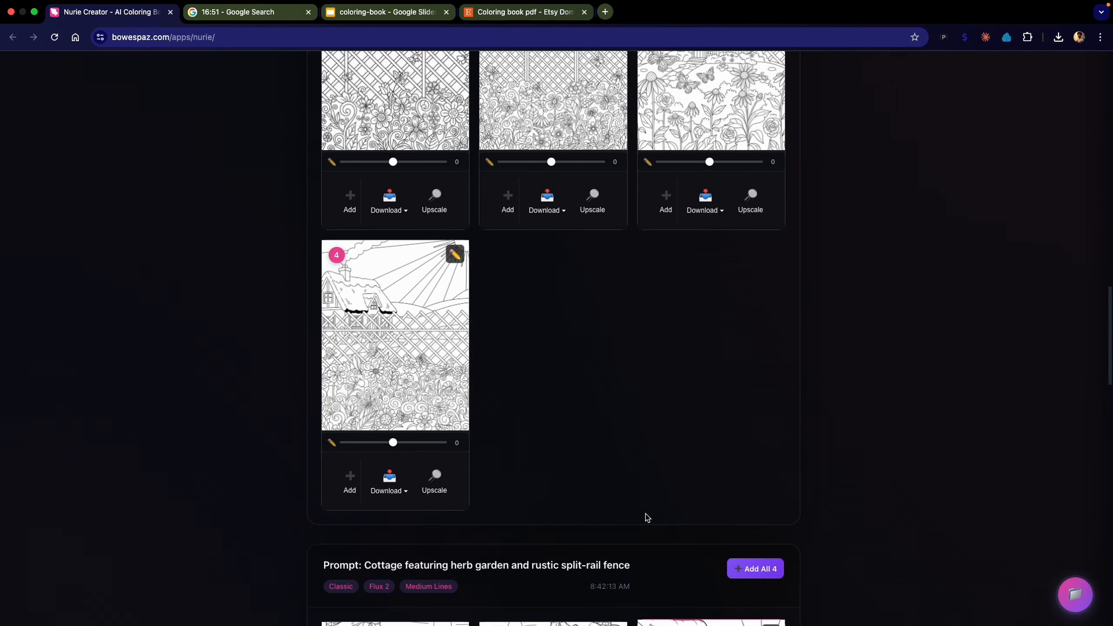
Review the butterfly, herb and sunflower garden cottage pages and advance to the next set of results.
{"action": "scroll", "coordinate": [646, 514], "scroll_direction": "up", "scroll_amount": 7}
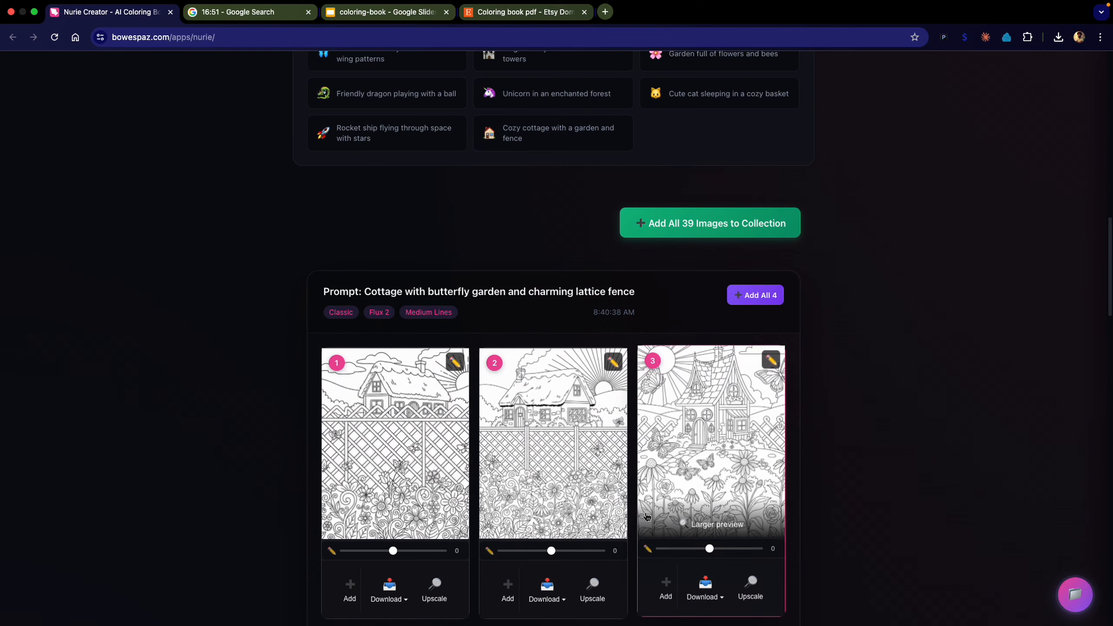
{"action": "scroll", "coordinate": [604, 479], "scroll_direction": "up", "scroll_amount": 4}
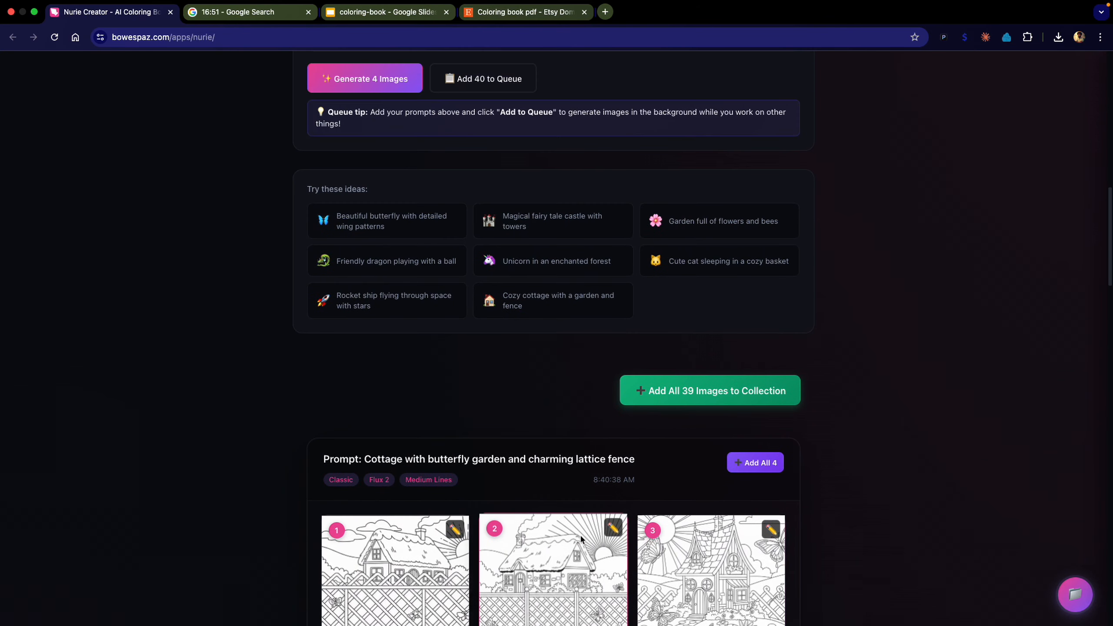
{"action": "scroll", "coordinate": [581, 540], "scroll_direction": "down", "scroll_amount": 18}
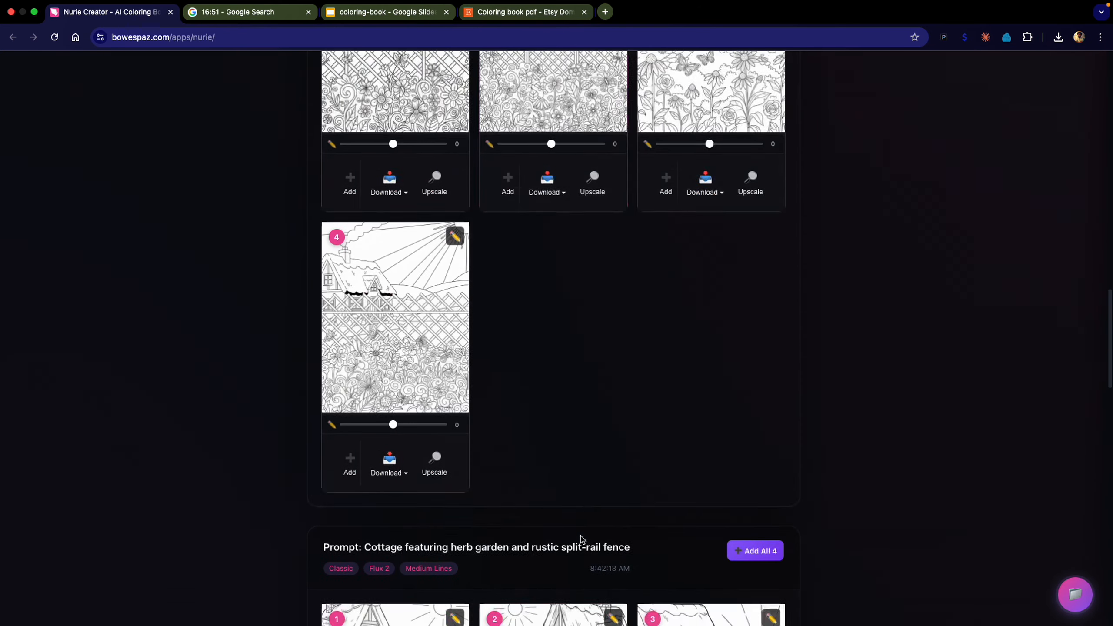
{"action": "scroll", "coordinate": [580, 540], "scroll_direction": "down", "scroll_amount": 20}
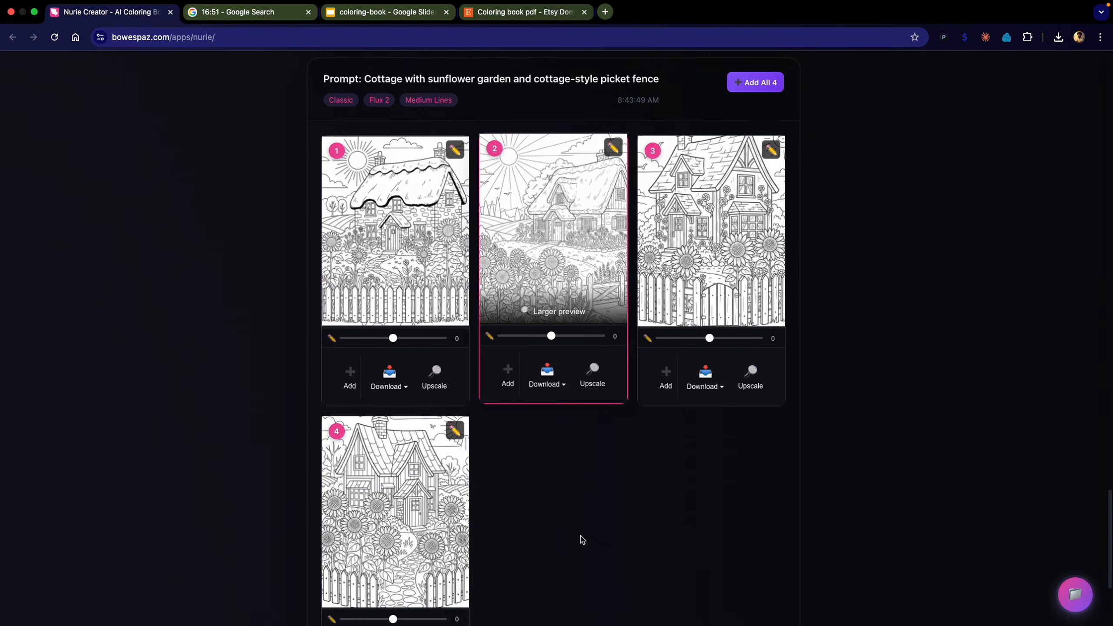
{"action": "left_click", "coordinate": [619, 618]}
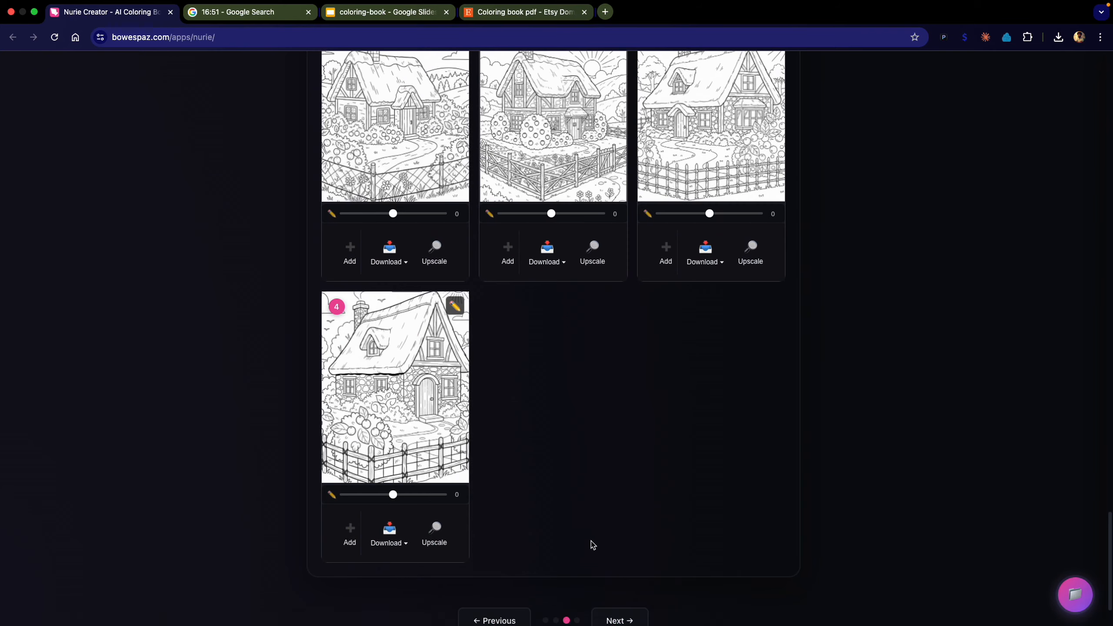
Review the wildflower meadow, tulip and berry bush cottage pages, check the final climbing vines set, and return to the previous set.
{"action": "scroll", "coordinate": [592, 544], "scroll_direction": "up", "scroll_amount": 11}
{"action": "scroll", "coordinate": [591, 544], "scroll_direction": "up", "scroll_amount": 20}
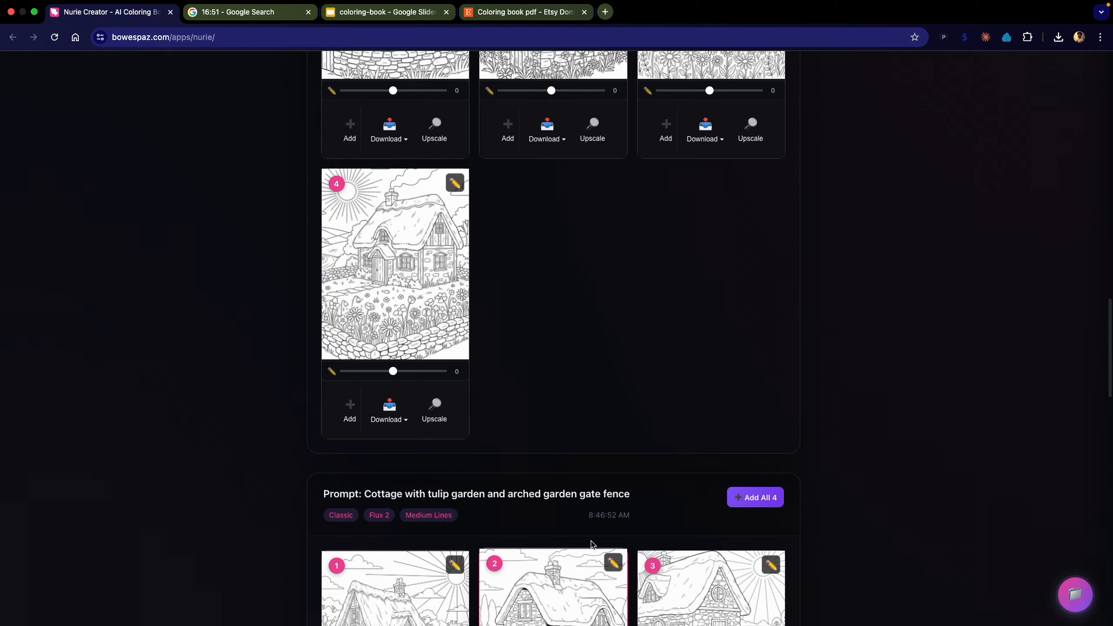
{"action": "scroll", "coordinate": [592, 543], "scroll_direction": "up", "scroll_amount": 7}
{"action": "scroll", "coordinate": [591, 543], "scroll_direction": "down", "scroll_amount": 20}
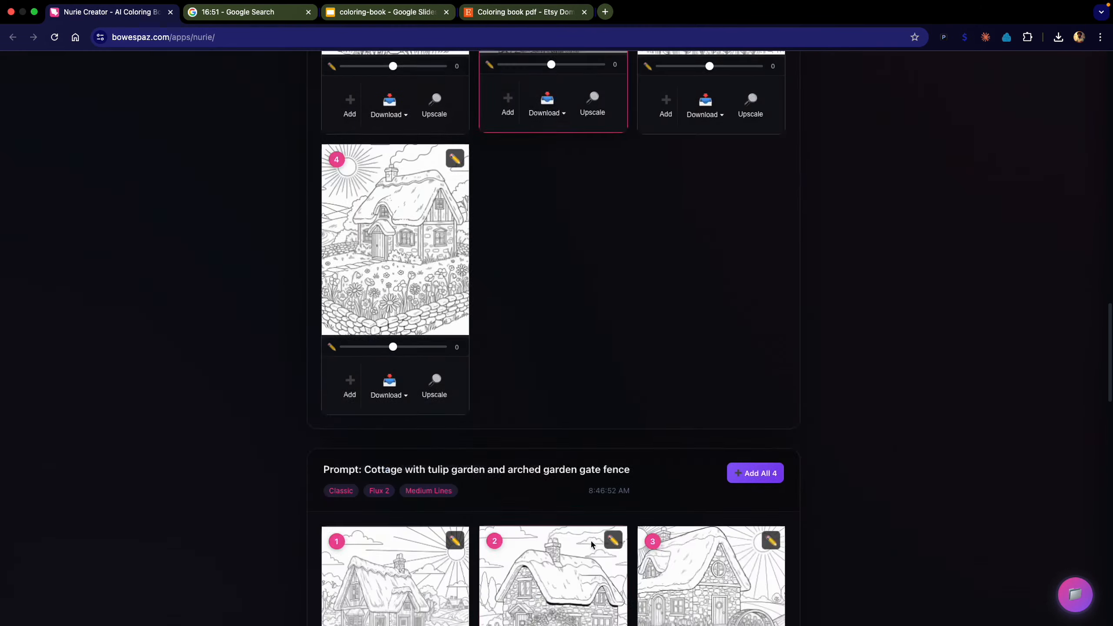
{"action": "scroll", "coordinate": [591, 544], "scroll_direction": "down", "scroll_amount": 14}
{"action": "left_click", "coordinate": [612, 545]}
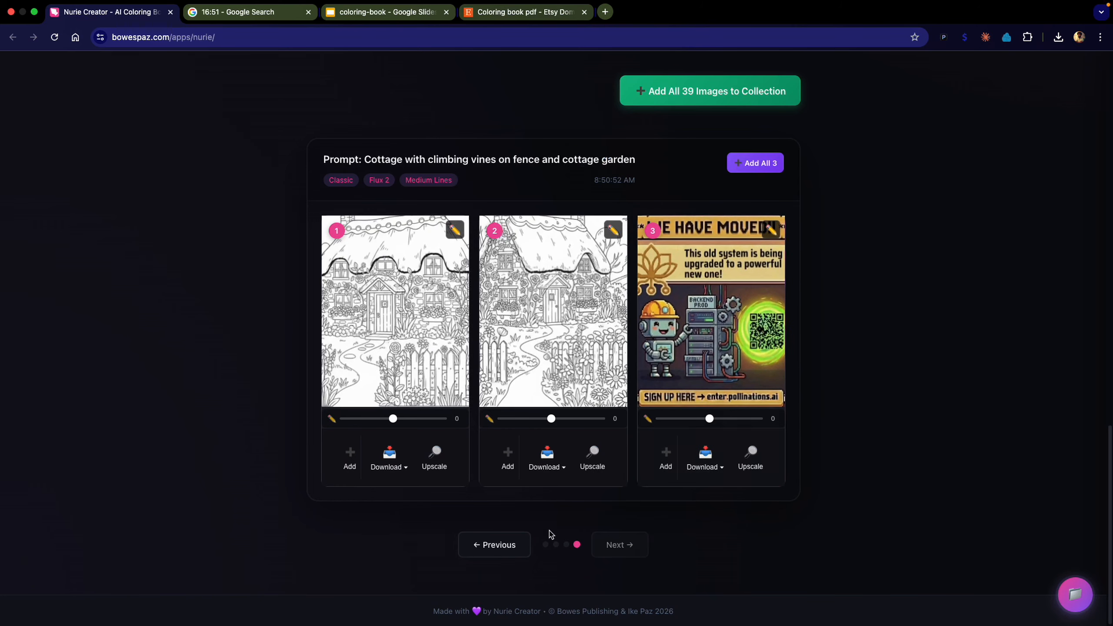
{"action": "left_click", "coordinate": [490, 540]}
Add all 39 generated cottage images to the collection and open the collection.
{"action": "scroll", "coordinate": [502, 533], "scroll_direction": "up", "scroll_amount": 15}
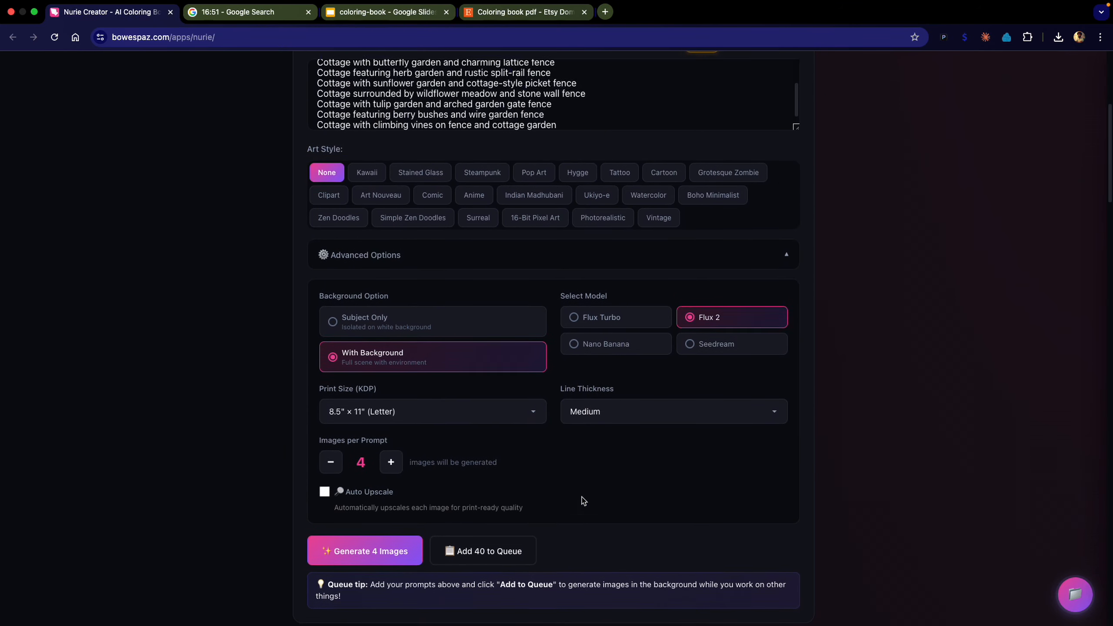
{"action": "left_click", "coordinate": [578, 499]}
{"action": "scroll", "coordinate": [578, 499], "scroll_direction": "down", "scroll_amount": 7}
{"action": "scroll", "coordinate": [580, 501], "scroll_direction": "down", "scroll_amount": 6}
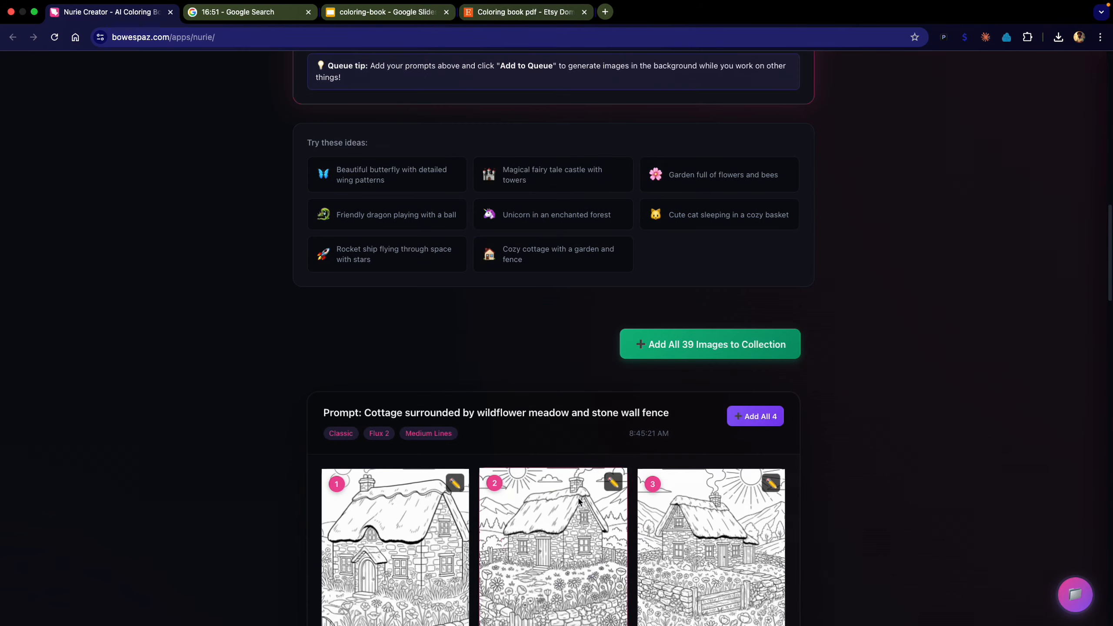
{"action": "left_click", "coordinate": [639, 351]}
{"action": "left_click", "coordinate": [1060, 597]}
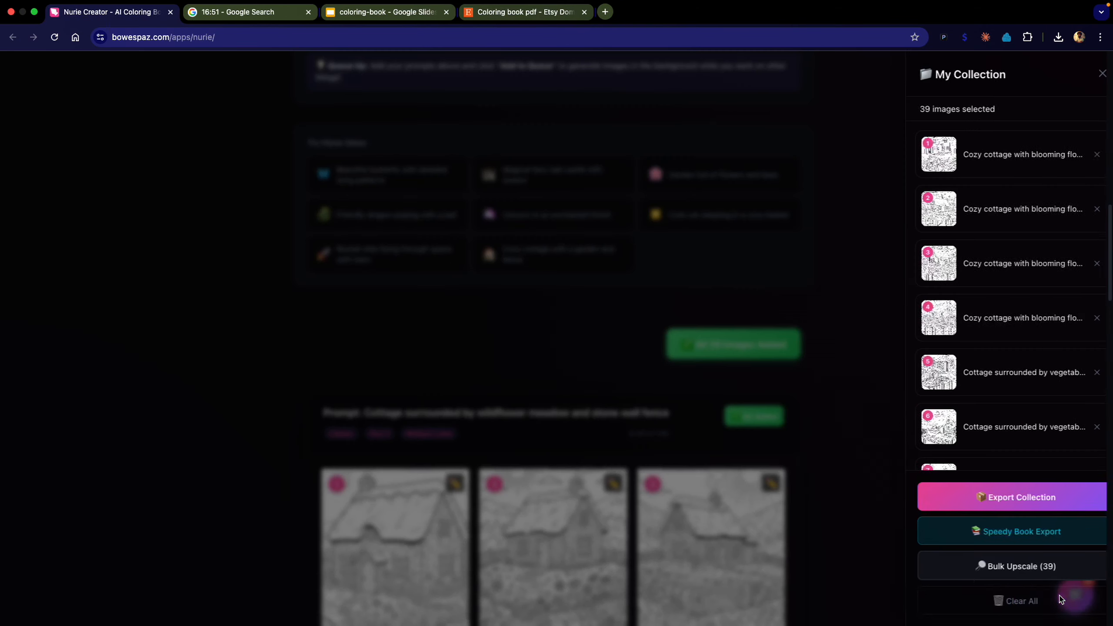
Start a bulk upscale of the 39 collected images, cancel it, and close the collection.
{"action": "left_click", "coordinate": [932, 566]}
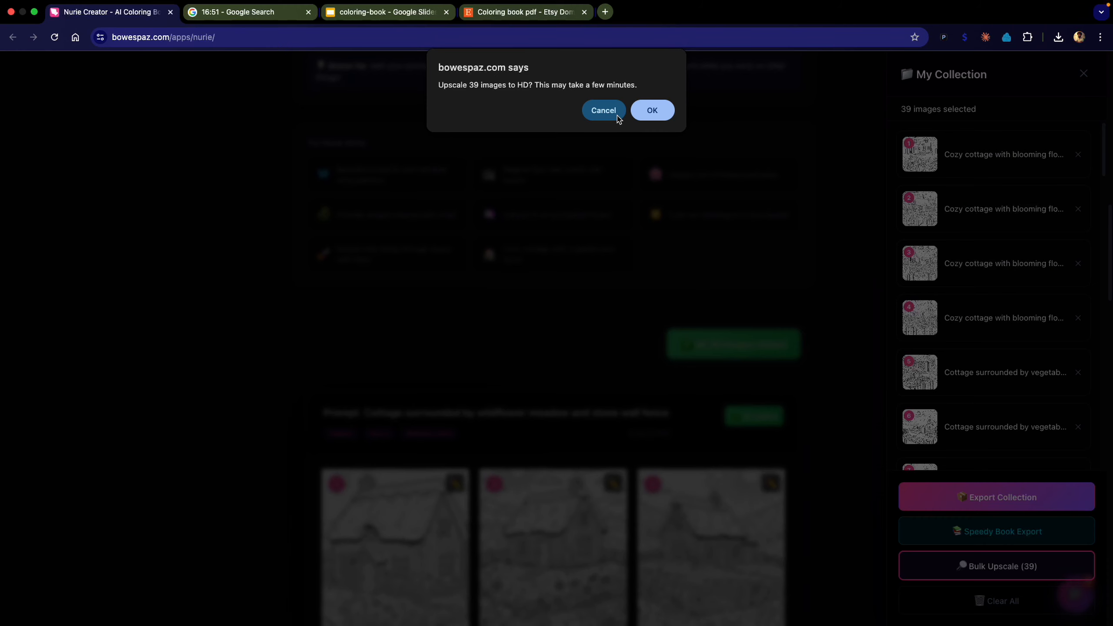
{"action": "left_click", "coordinate": [617, 115]}
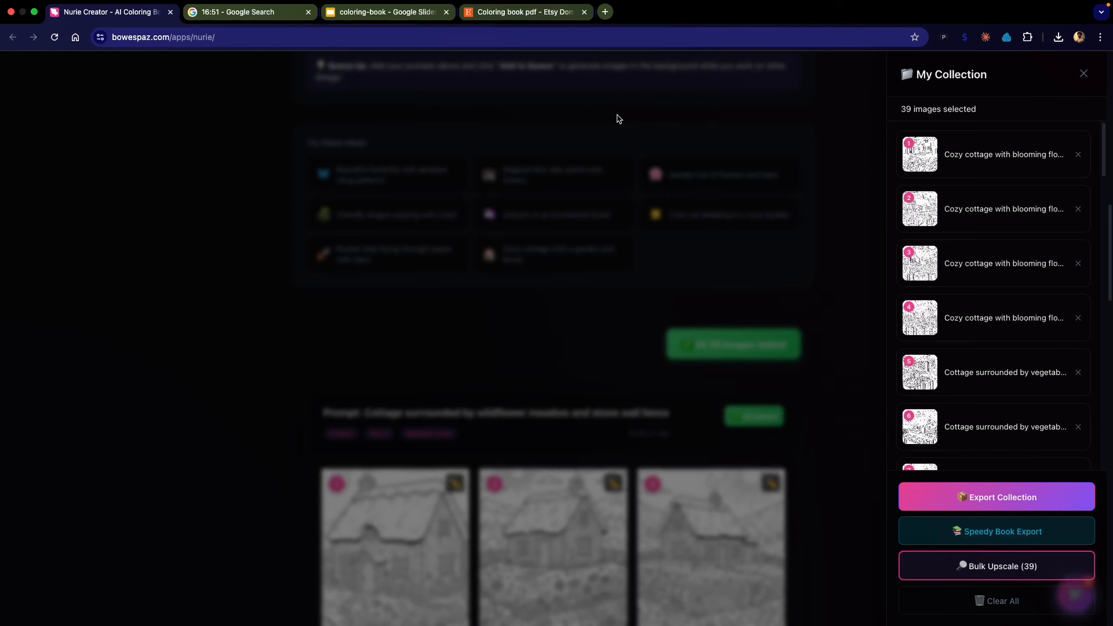
{"action": "left_click", "coordinate": [855, 294]}
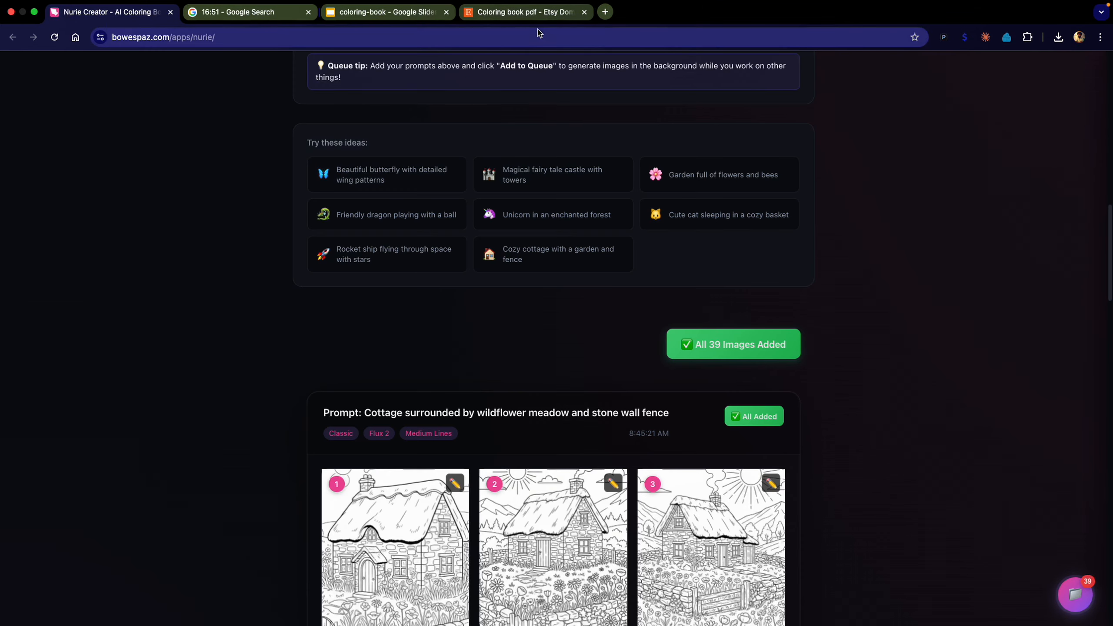
Look back over the cottage prompts and generation settings, and open the photo-to-coloring-page converter.
{"action": "scroll", "coordinate": [368, 365], "scroll_direction": "up", "scroll_amount": 3}
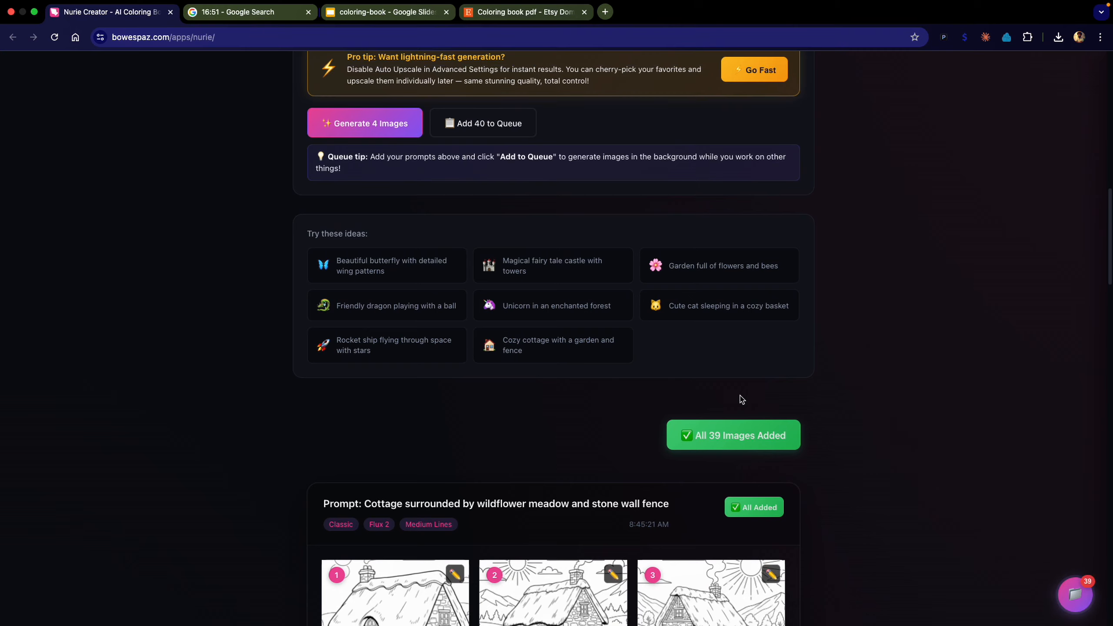
{"action": "scroll", "coordinate": [738, 398], "scroll_direction": "up", "scroll_amount": 5}
{"action": "scroll", "coordinate": [639, 332], "scroll_direction": "up", "scroll_amount": 1}
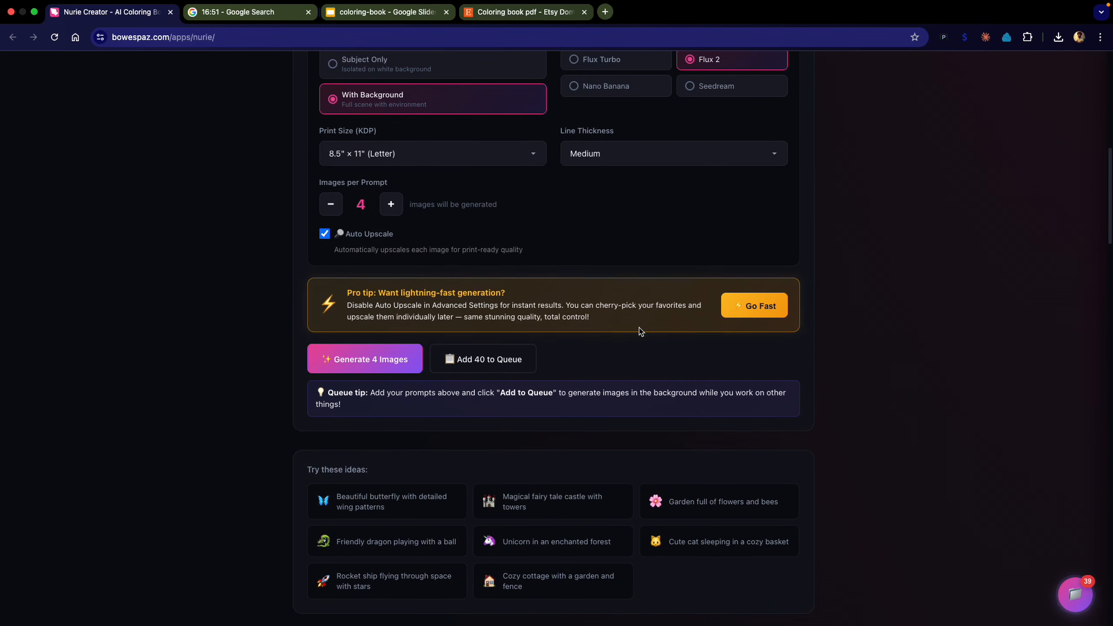
{"action": "scroll", "coordinate": [639, 331], "scroll_direction": "up", "scroll_amount": 4}
{"action": "scroll", "coordinate": [532, 327], "scroll_direction": "up", "scroll_amount": 4}
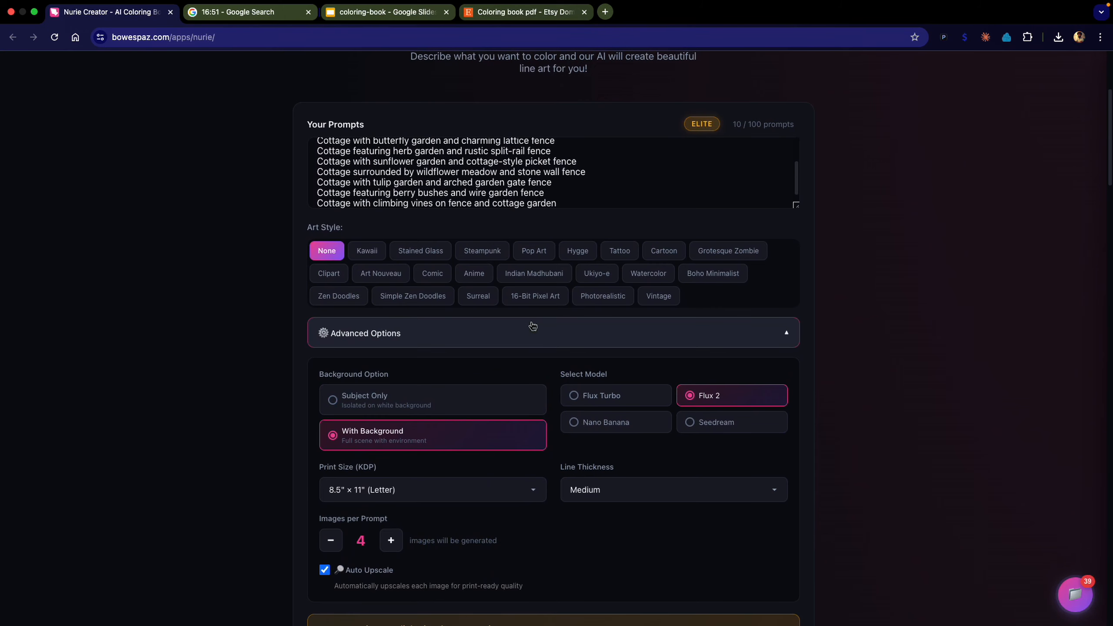
{"action": "scroll", "coordinate": [532, 326], "scroll_direction": "down", "scroll_amount": 5}
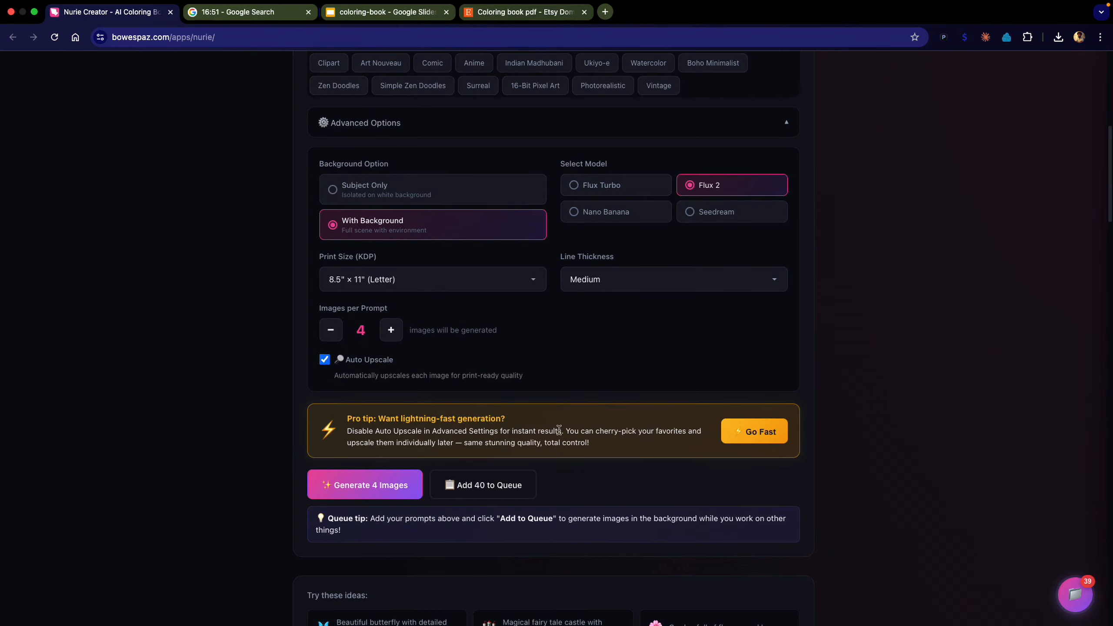
{"action": "scroll", "coordinate": [559, 428], "scroll_direction": "up", "scroll_amount": 10}
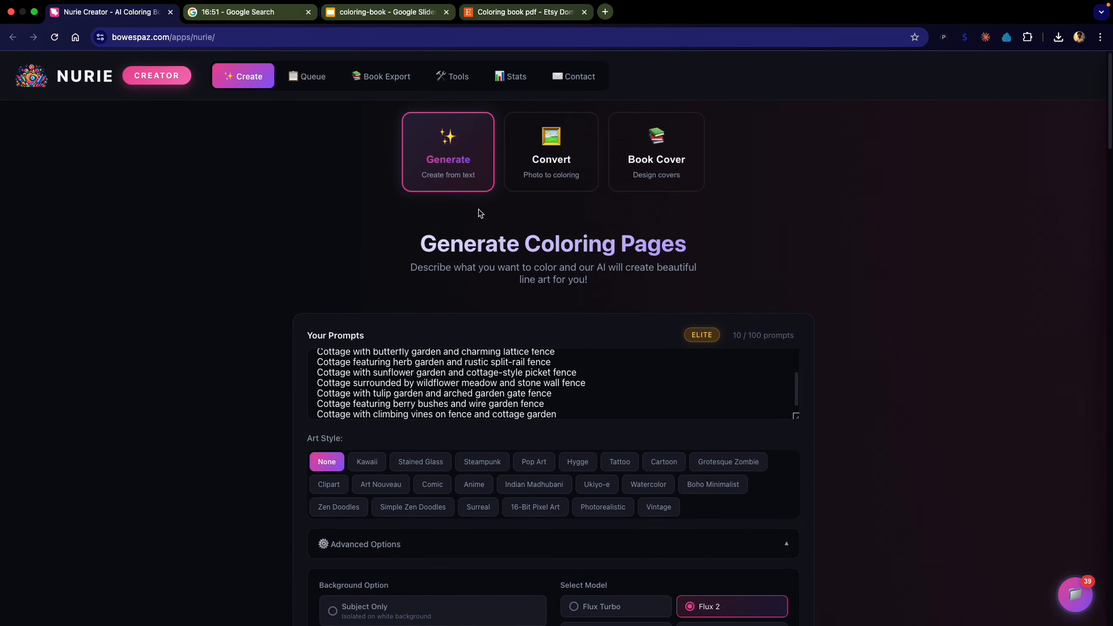
{"action": "left_click", "coordinate": [550, 167]}
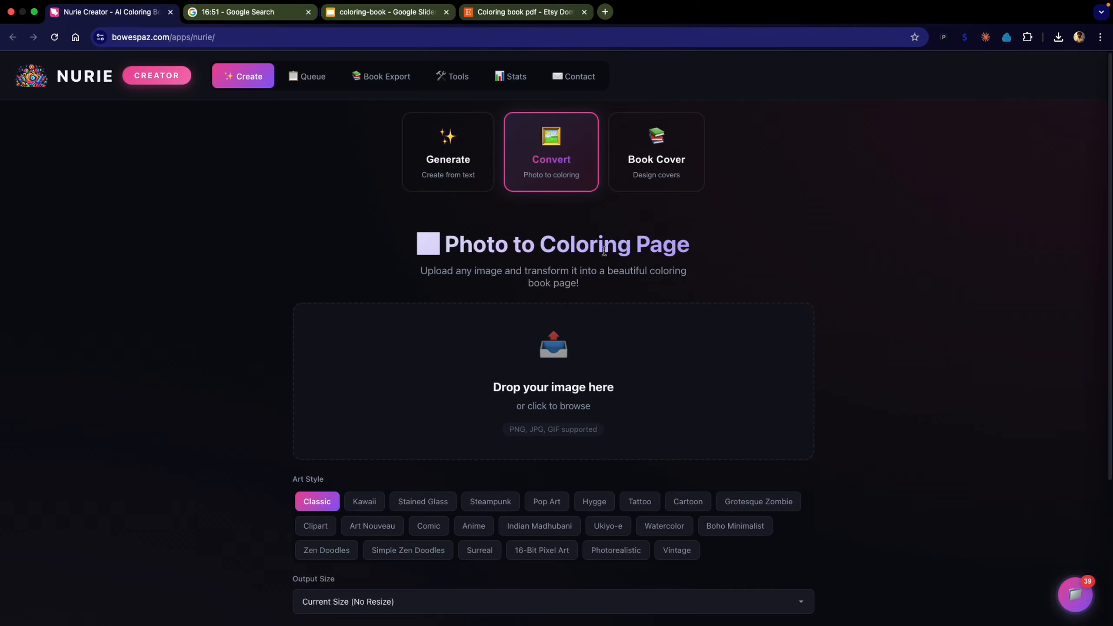
Check the converter's available output sizes and keep Current Size (No Resize).
{"action": "scroll", "coordinate": [653, 256], "scroll_direction": "down", "scroll_amount": 3}
{"action": "left_click", "coordinate": [808, 453]}
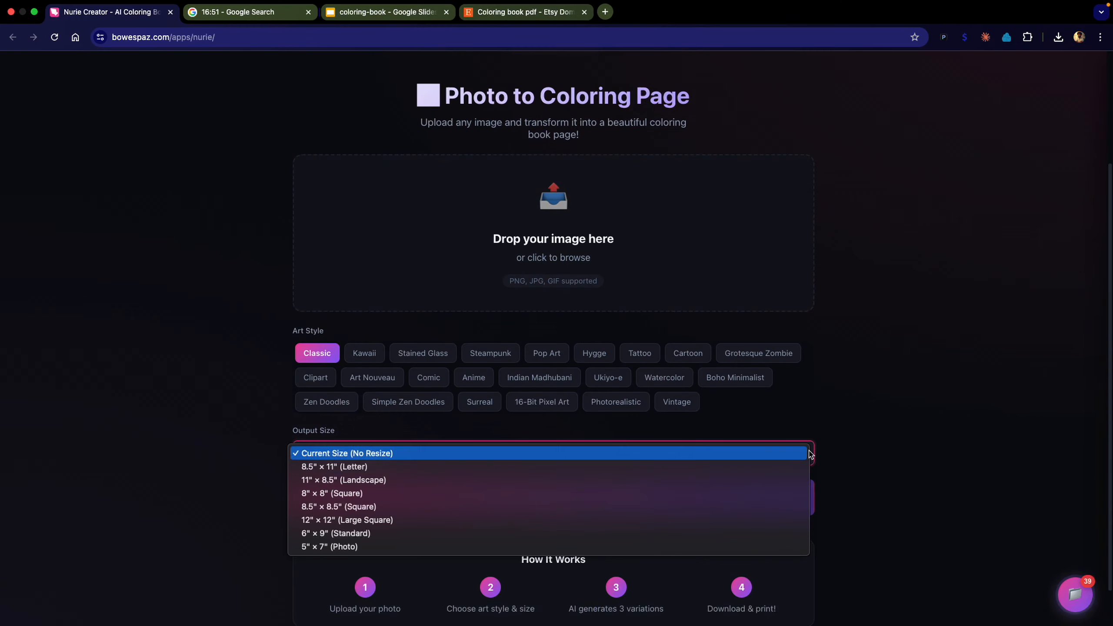
{"action": "left_click", "coordinate": [767, 456]}
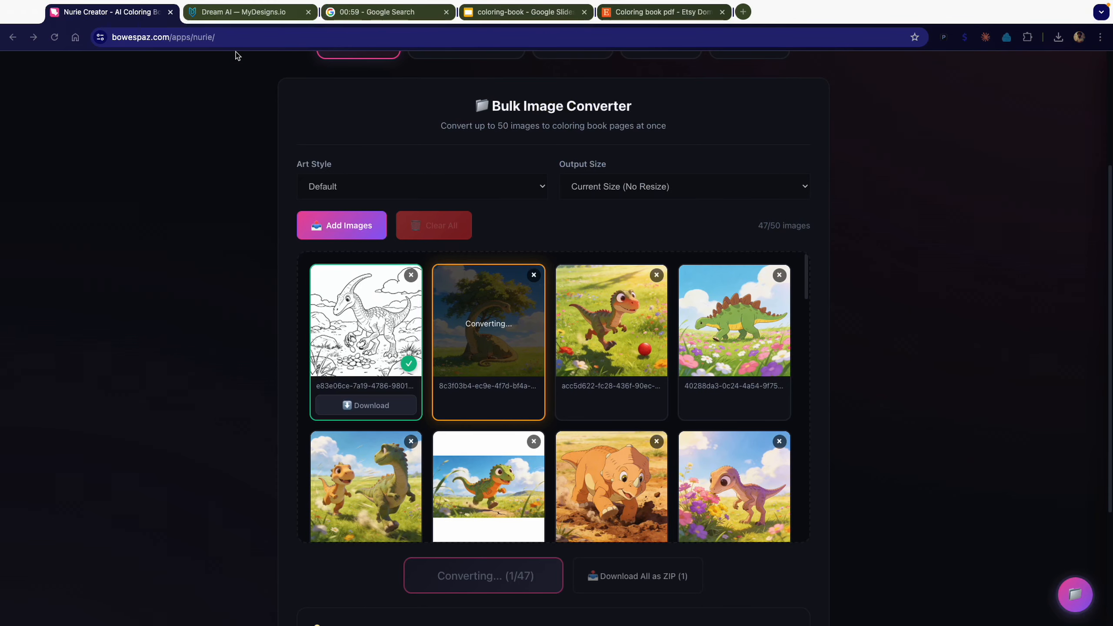
Switch to MyDesigns Dream AI, look over the selected cartoon dinosaur images, and return to the bulk converter.
{"action": "left_click", "coordinate": [231, 18]}
{"action": "scroll", "coordinate": [594, 318], "scroll_direction": "down", "scroll_amount": 15}
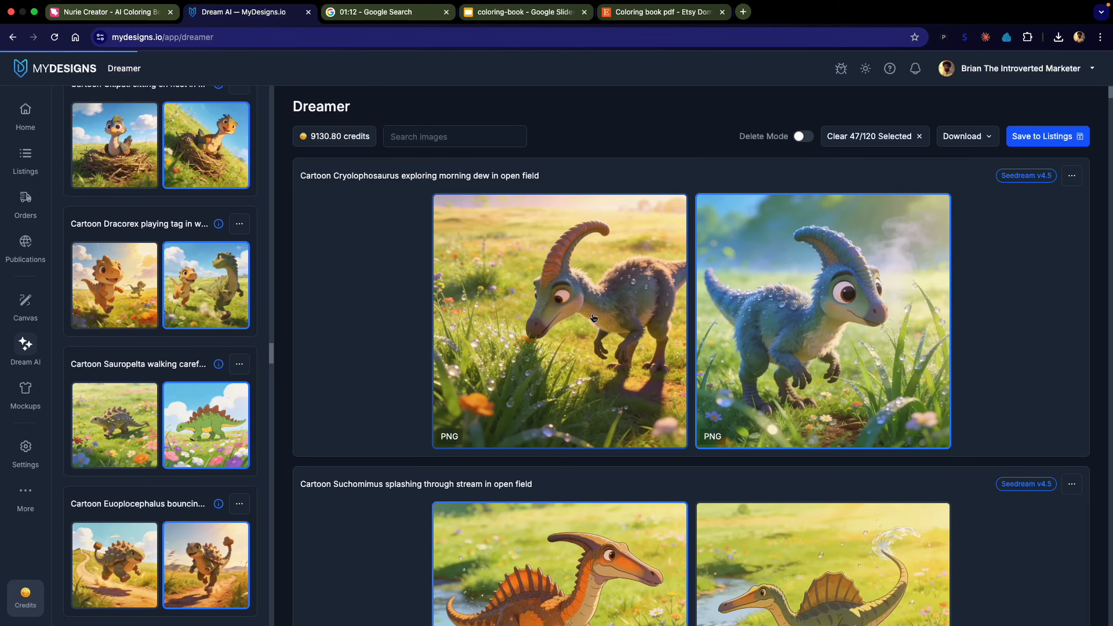
{"action": "scroll", "coordinate": [593, 317], "scroll_direction": "up", "scroll_amount": 15}
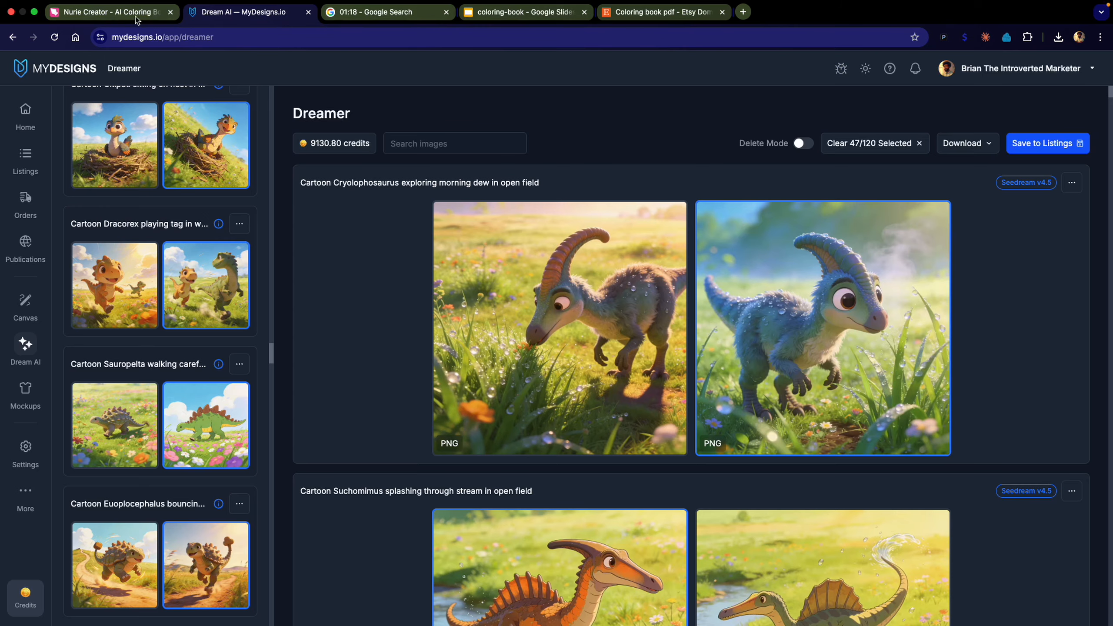
{"action": "left_click", "coordinate": [113, 12]}
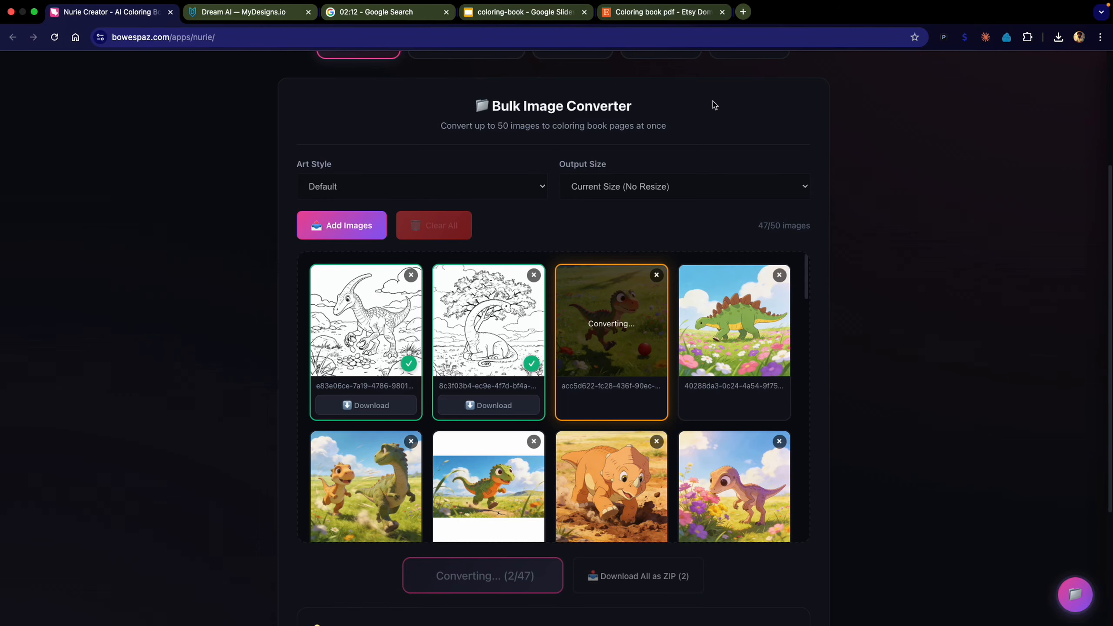
Monitor the bulk conversion of the 47 dinosaur images and inspect the finished line art.
{"action": "scroll", "coordinate": [870, 171], "scroll_direction": "up", "scroll_amount": 3}
{"action": "scroll", "coordinate": [870, 172], "scroll_direction": "down", "scroll_amount": 2}
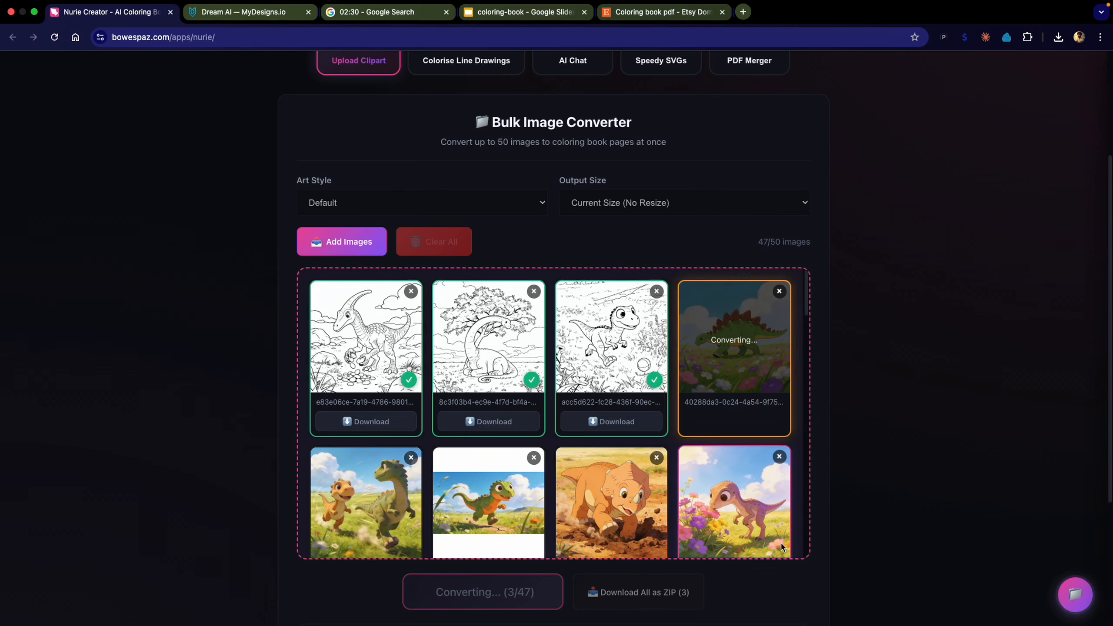
{"action": "scroll", "coordinate": [780, 544], "scroll_direction": "down", "scroll_amount": 2}
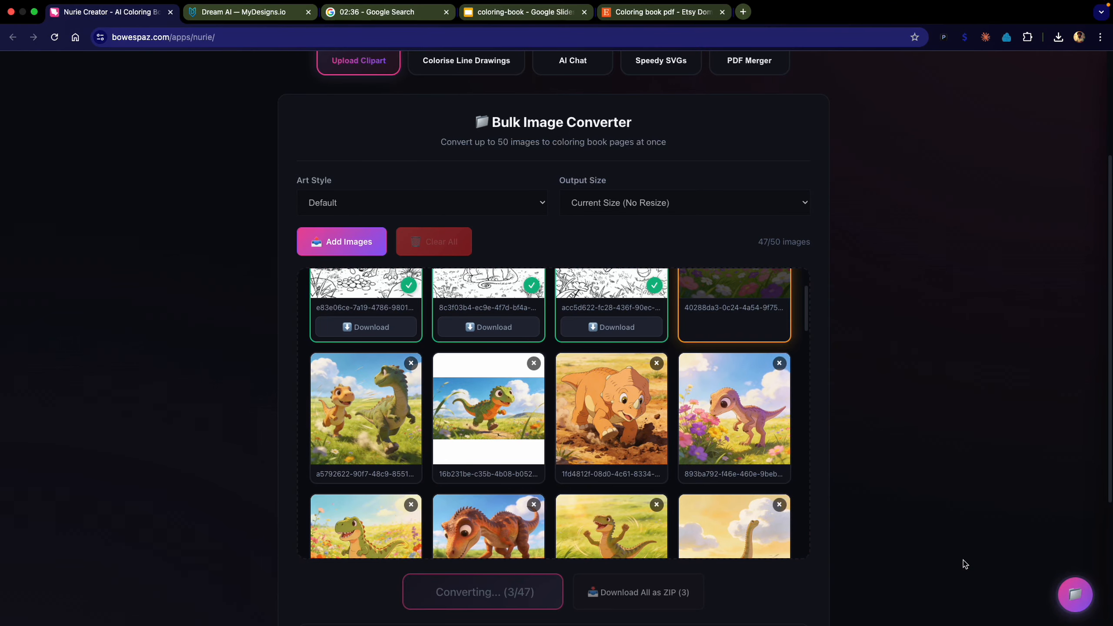
{"action": "scroll", "coordinate": [801, 410], "scroll_direction": "up", "scroll_amount": 2}
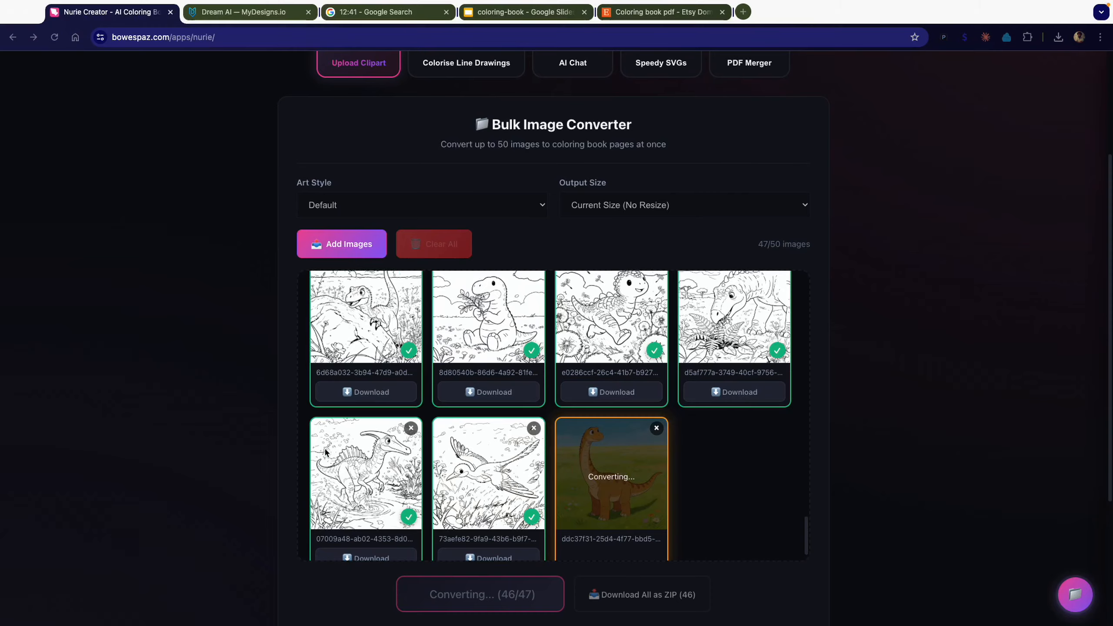
{"action": "scroll", "coordinate": [326, 451], "scroll_direction": "down", "scroll_amount": 1}
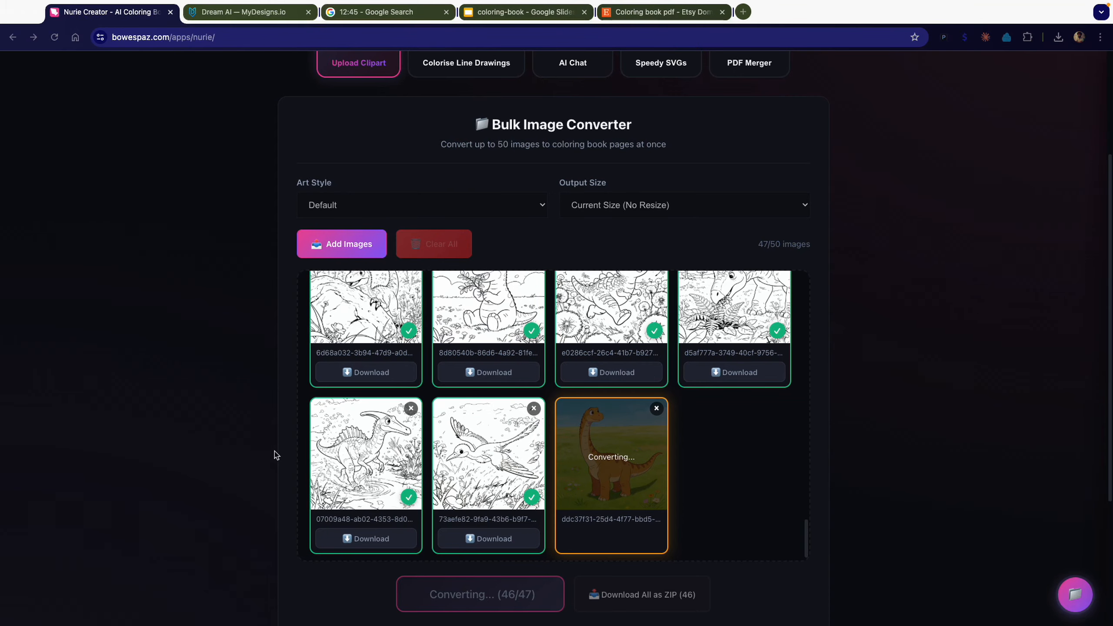
Switch to the Google stopwatch, stop the timing, and return to the bulk image converter.
{"action": "left_click", "coordinate": [345, 16]}
{"action": "left_click", "coordinate": [237, 420]}
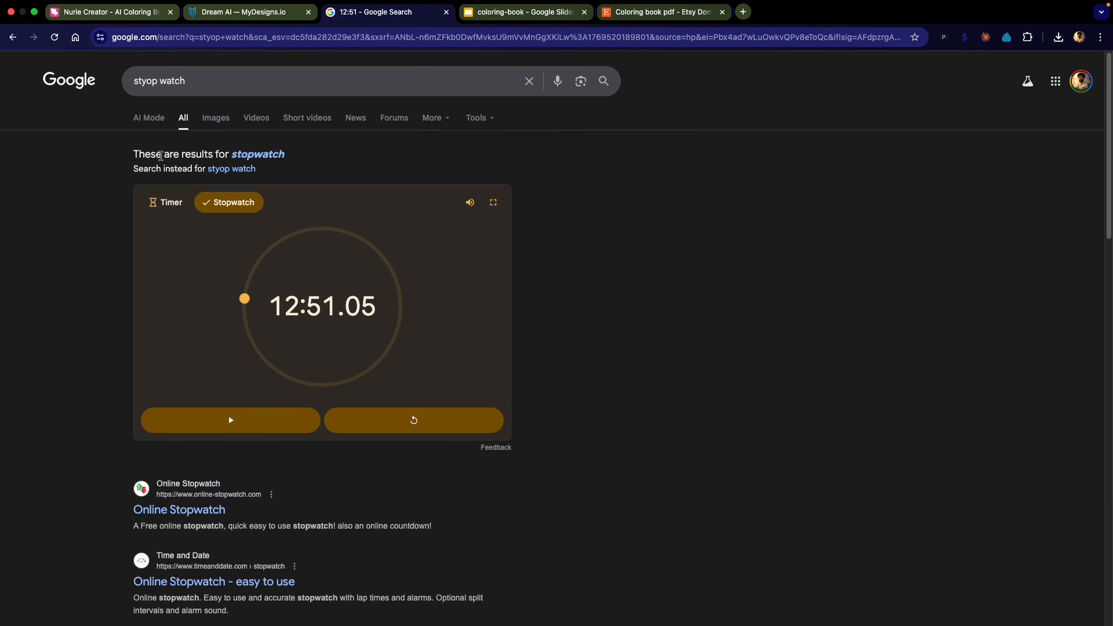
{"action": "left_click", "coordinate": [92, 18]}
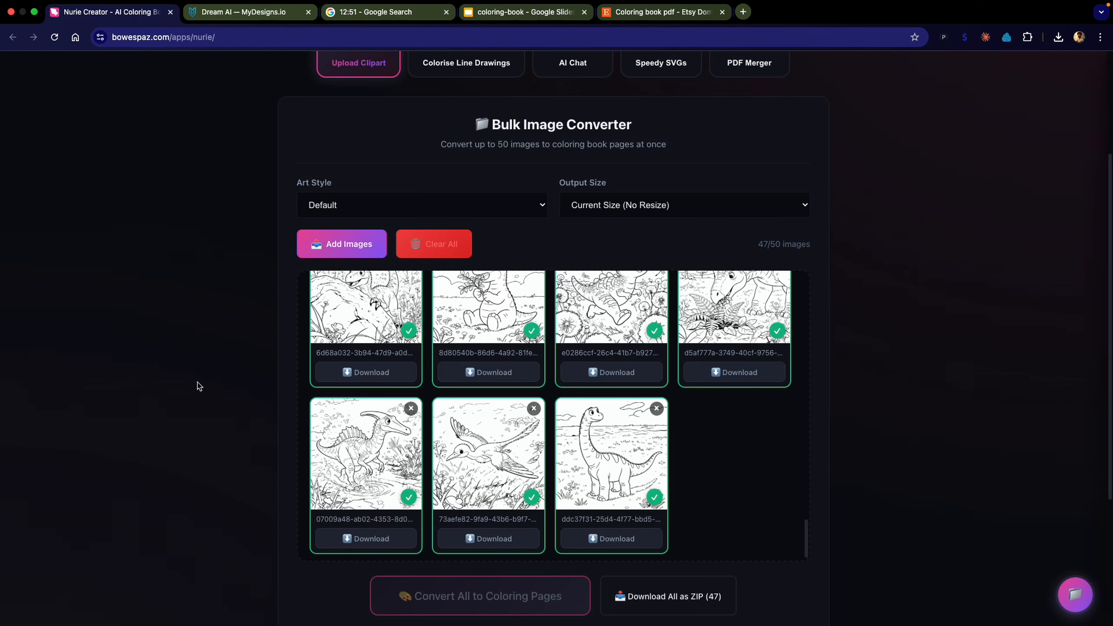
Download one converted dinosaur page and the whole batch of 47 as a ZIP, checking the recent downloads.
{"action": "left_click", "coordinate": [344, 377]}
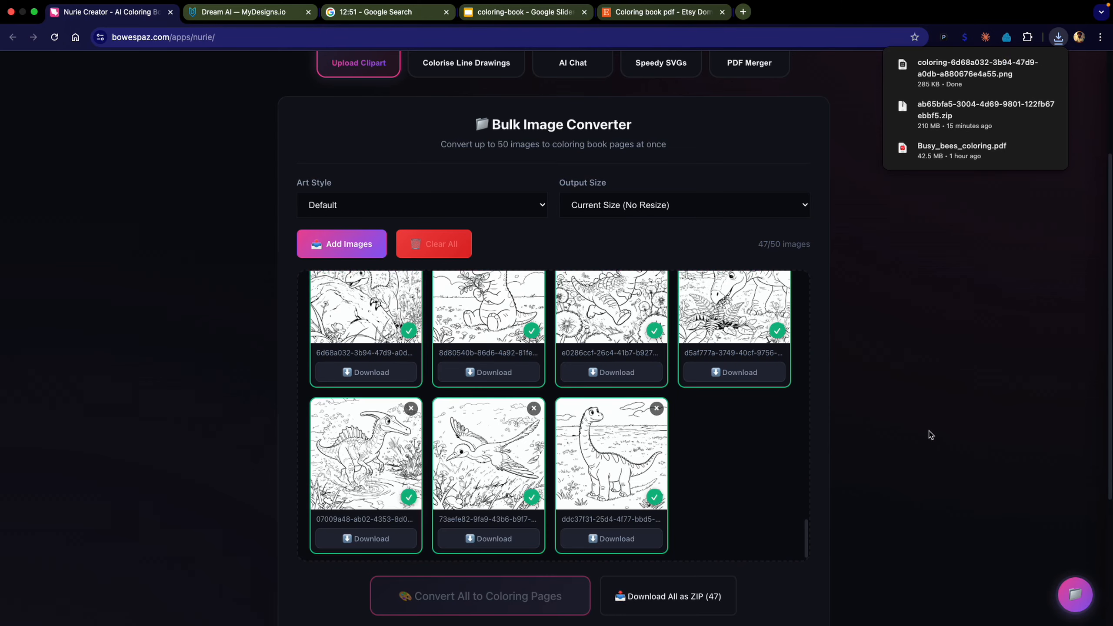
{"action": "scroll", "coordinate": [929, 435], "scroll_direction": "down", "scroll_amount": 5}
{"action": "scroll", "coordinate": [774, 536], "scroll_direction": "down", "scroll_amount": 2}
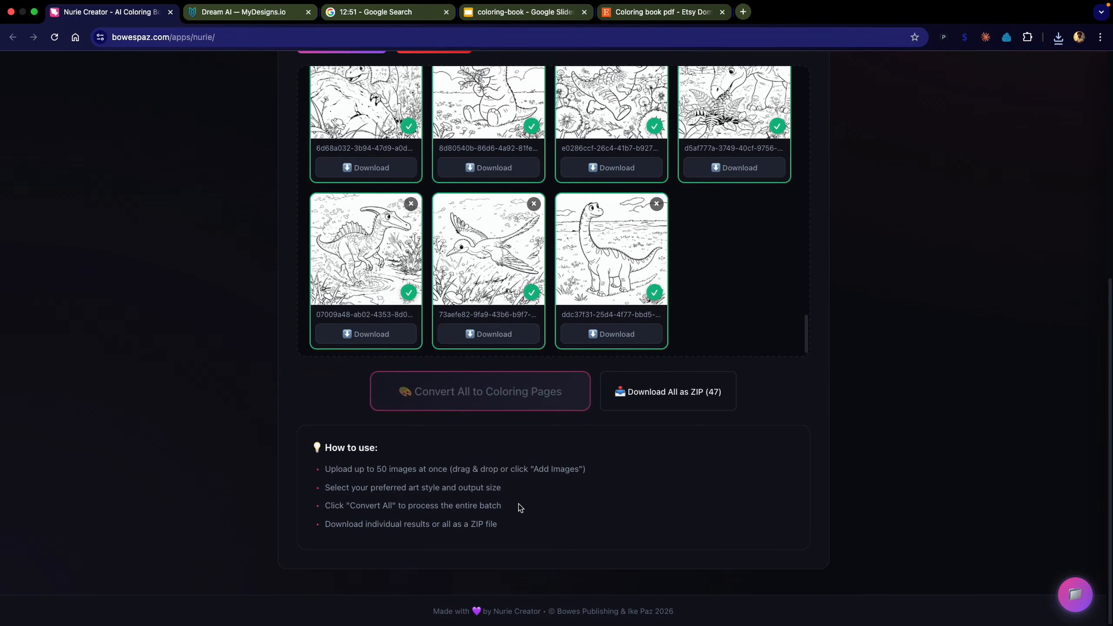
{"action": "left_click", "coordinate": [663, 400]}
{"action": "left_click", "coordinate": [1058, 39]}
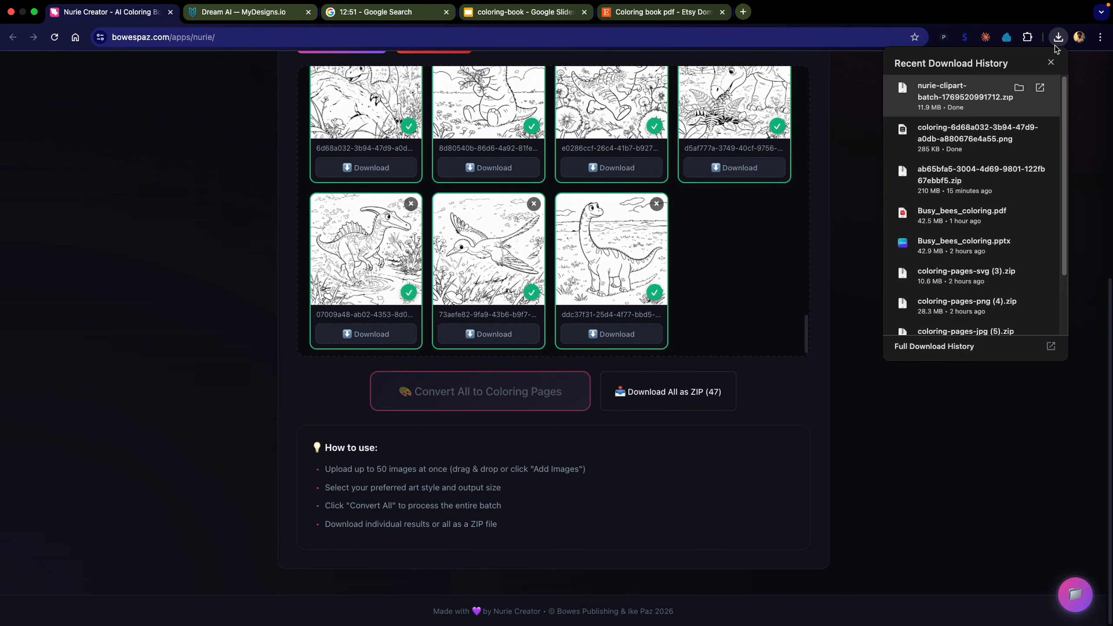
{"action": "left_click", "coordinate": [828, 324]}
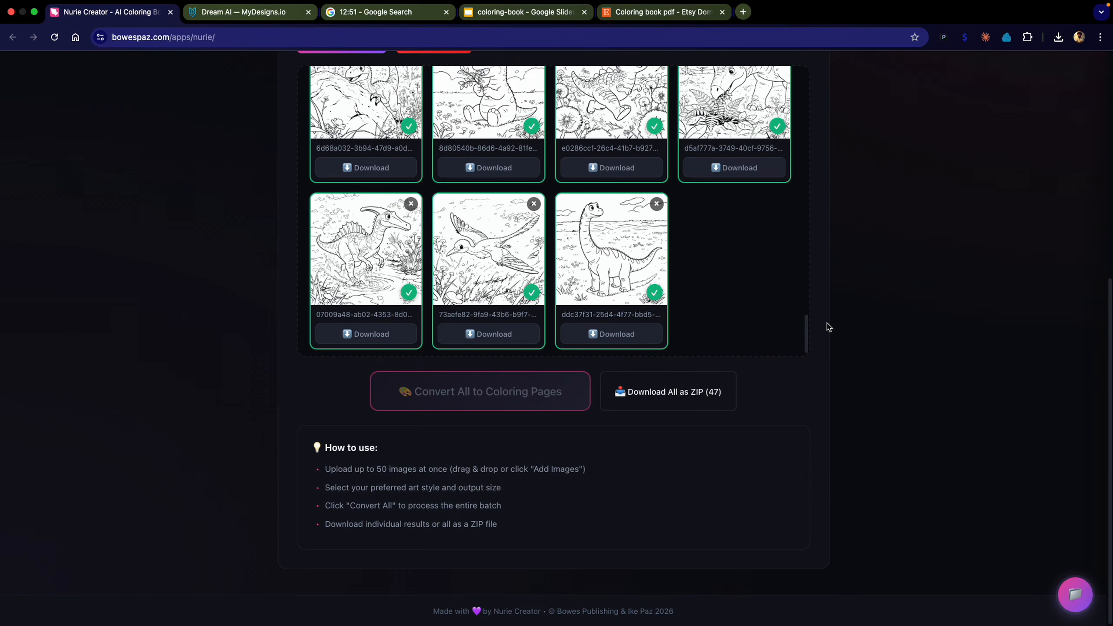
Open the image collection to check for the converted pages, and close it.
{"action": "scroll", "coordinate": [923, 369], "scroll_direction": "up", "scroll_amount": 10}
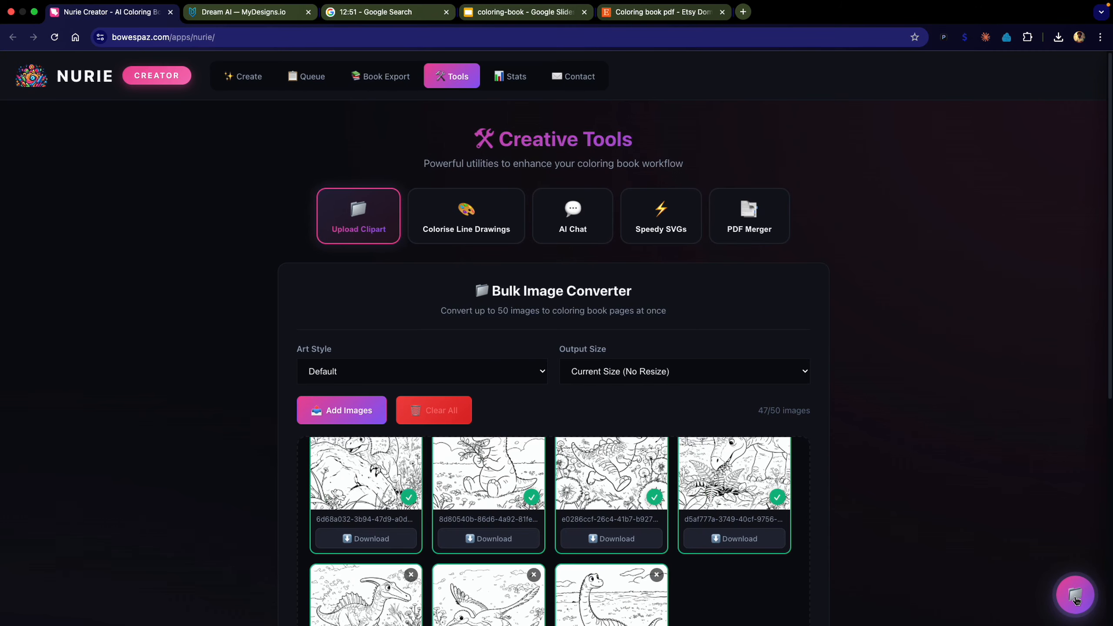
{"action": "left_click", "coordinate": [1076, 596]}
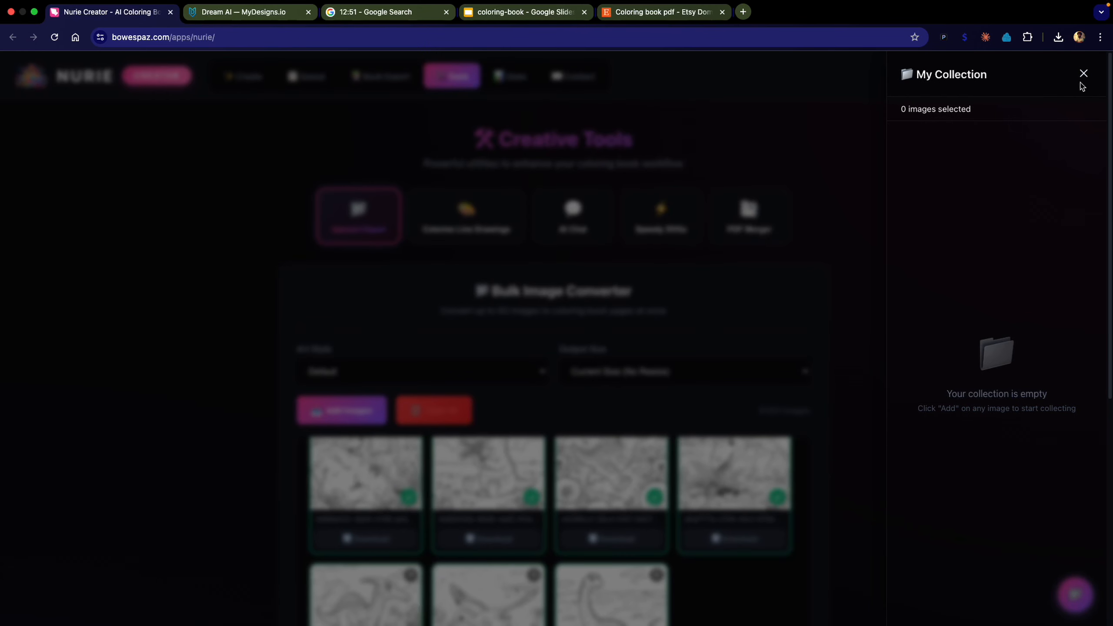
{"action": "left_click", "coordinate": [1083, 78]}
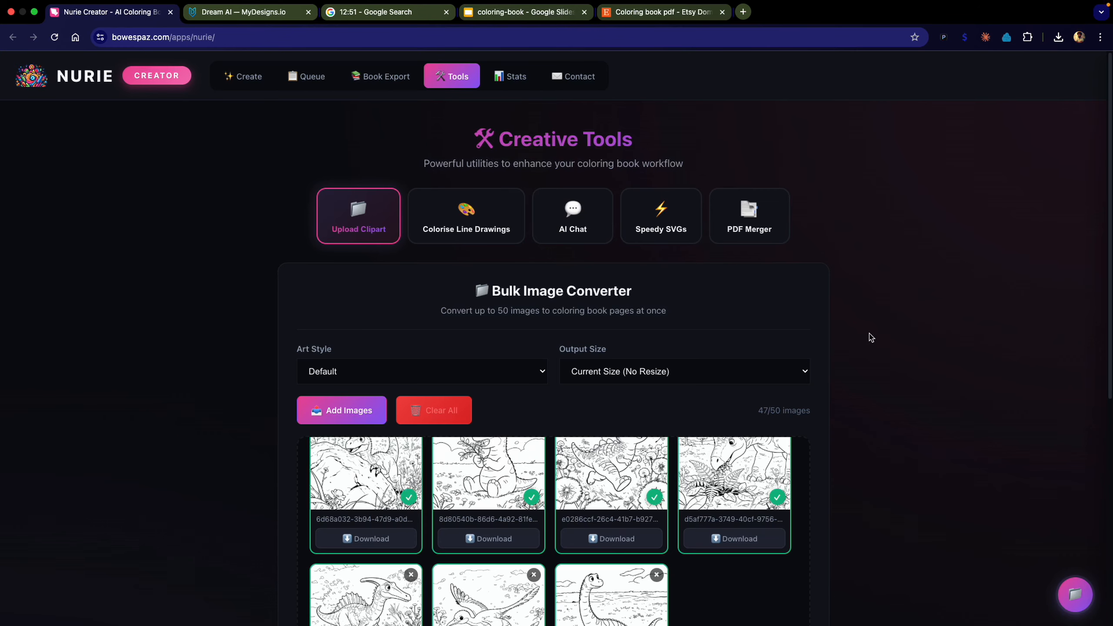
Review the last converted dinosaur pages and the bulk converter's download option and usage notes.
{"action": "scroll", "coordinate": [726, 597], "scroll_direction": "up", "scroll_amount": 2}
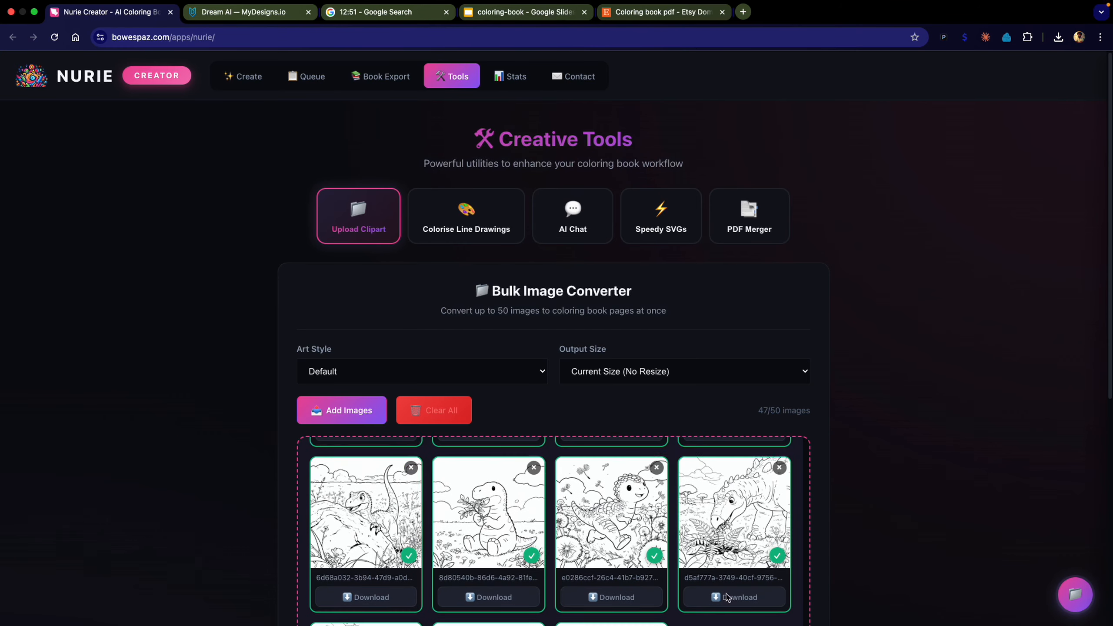
{"action": "scroll", "coordinate": [865, 462], "scroll_direction": "down", "scroll_amount": 3}
{"action": "scroll", "coordinate": [867, 463], "scroll_direction": "up", "scroll_amount": 3}
{"action": "scroll", "coordinate": [867, 461], "scroll_direction": "down", "scroll_amount": 7}
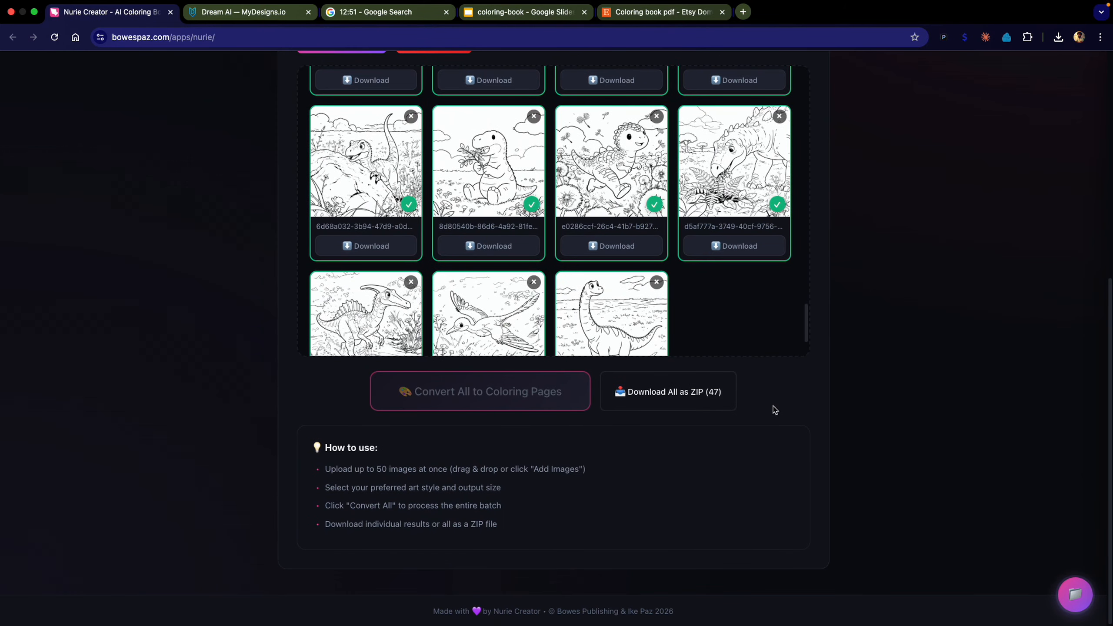
Look at the Colorise Line Drawings tool, and review the Speedy SVGs output styles and tips.
{"action": "scroll", "coordinate": [775, 410], "scroll_direction": "up", "scroll_amount": 3}
{"action": "scroll", "coordinate": [828, 414], "scroll_direction": "up", "scroll_amount": 2}
{"action": "scroll", "coordinate": [828, 414], "scroll_direction": "up", "scroll_amount": 3}
{"action": "left_click", "coordinate": [515, 210]}
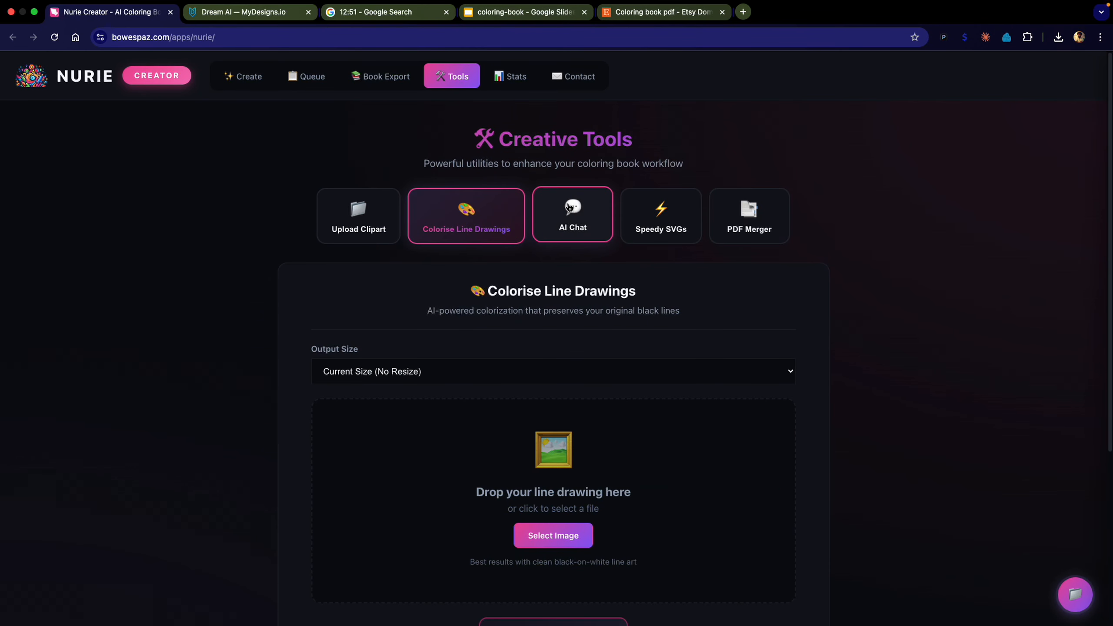
{"action": "left_click", "coordinate": [652, 209]}
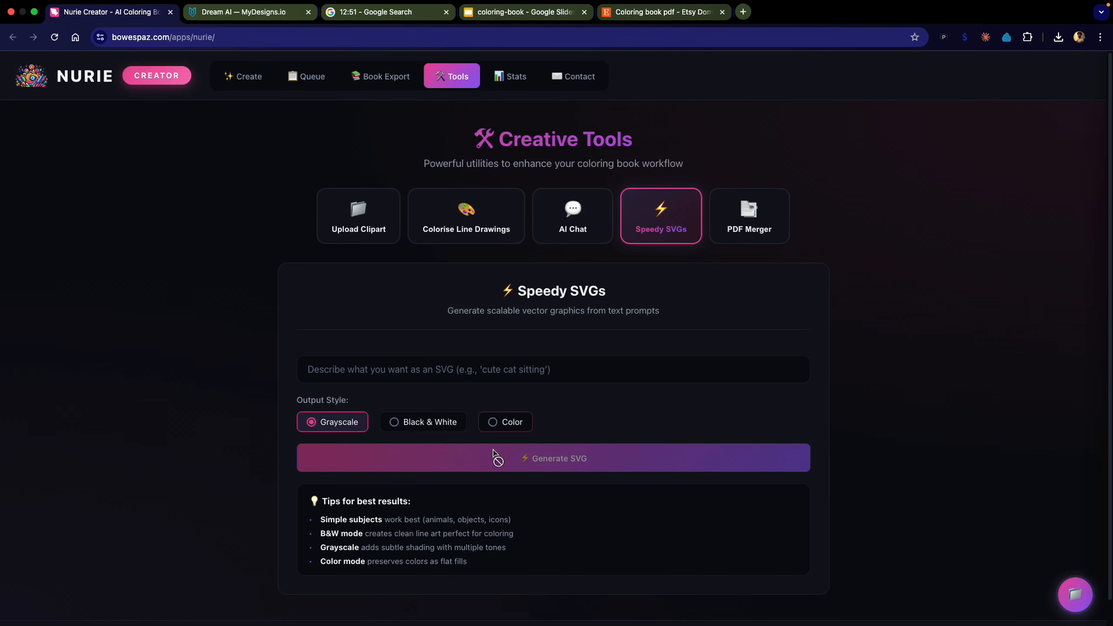
{"action": "scroll", "coordinate": [490, 535], "scroll_direction": "down", "scroll_amount": 1}
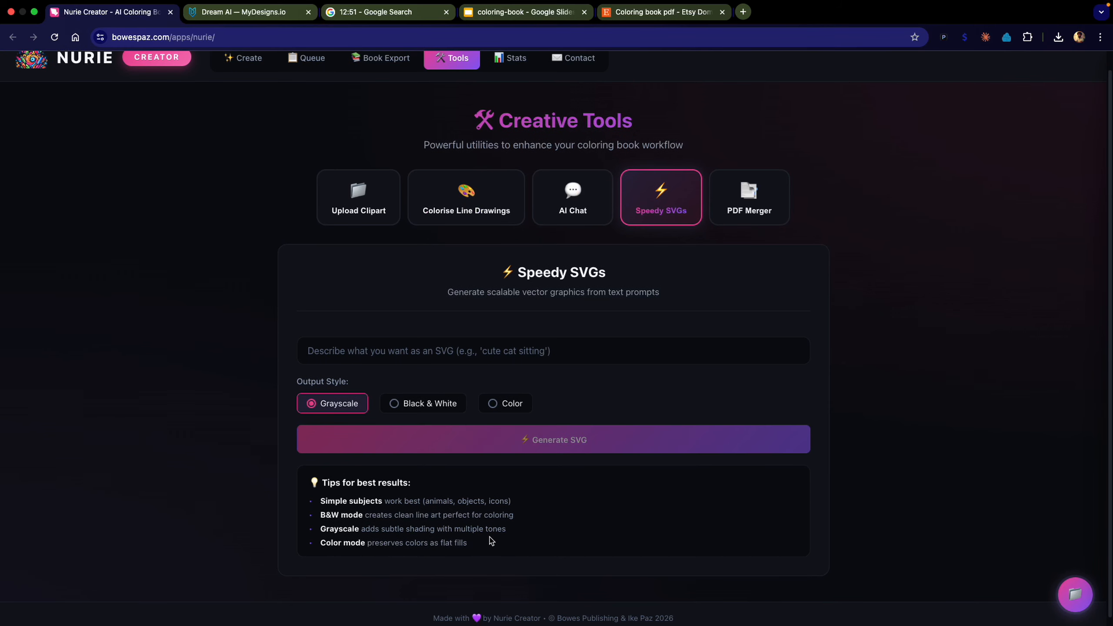
Open the PDF Merger tool and review its upload and combine options.
{"action": "left_click", "coordinate": [753, 222]}
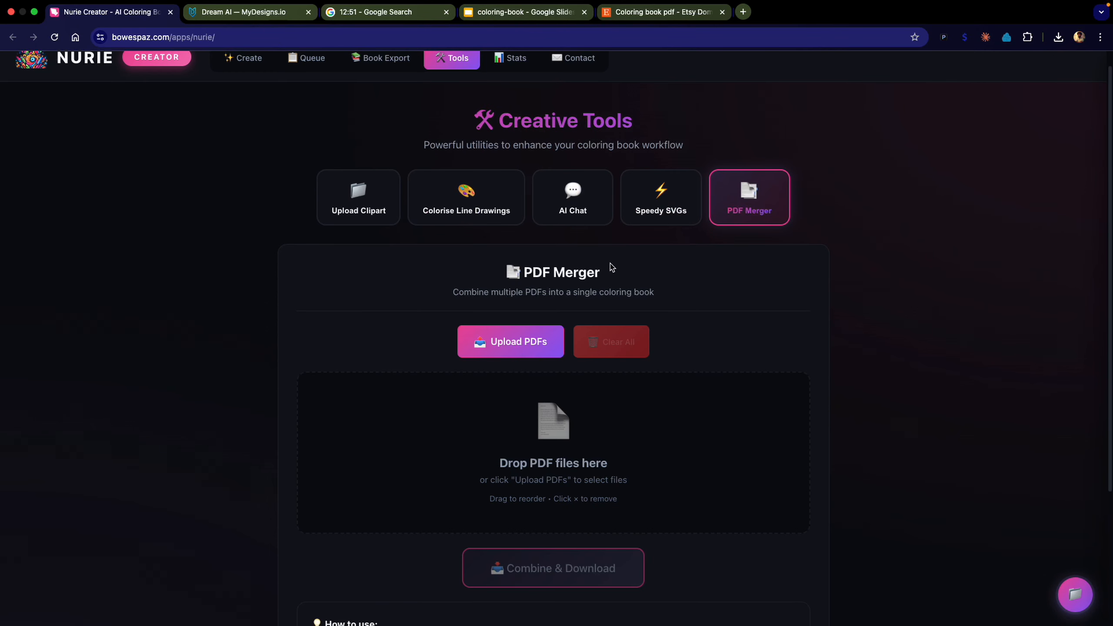
{"action": "scroll", "coordinate": [736, 356], "scroll_direction": "down", "scroll_amount": 4}
{"action": "scroll", "coordinate": [736, 356], "scroll_direction": "up", "scroll_amount": 2}
{"action": "scroll", "coordinate": [721, 298], "scroll_direction": "up", "scroll_amount": 4}
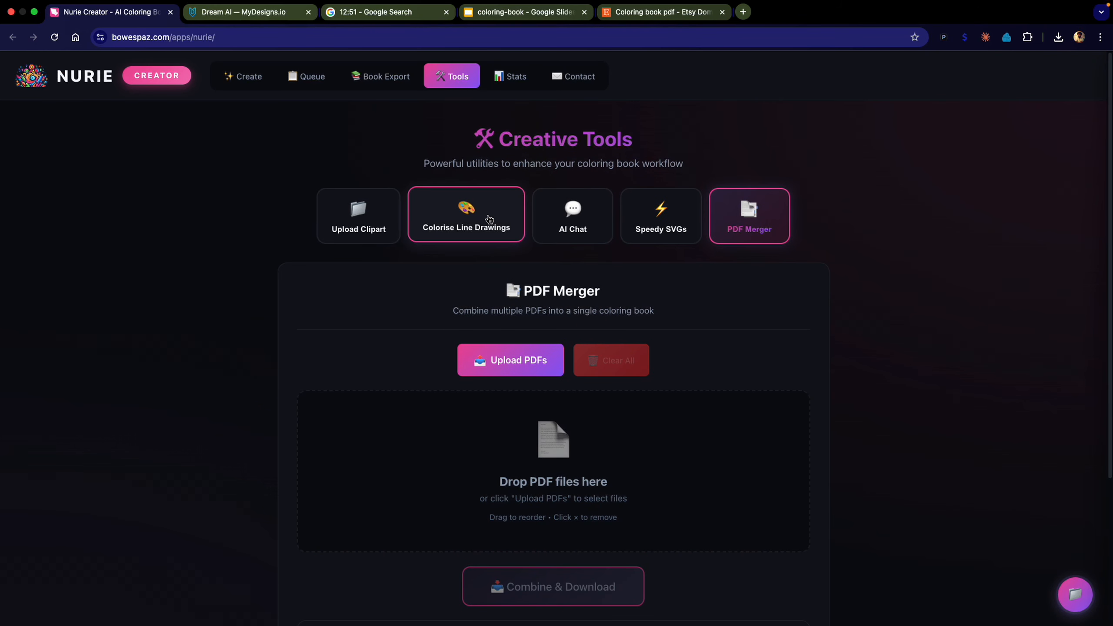
Ask the AI Coloring Book Assistant the suggested "List 10 cute animals in kawaii style" and read its reply from the start.
{"action": "left_click", "coordinate": [587, 226]}
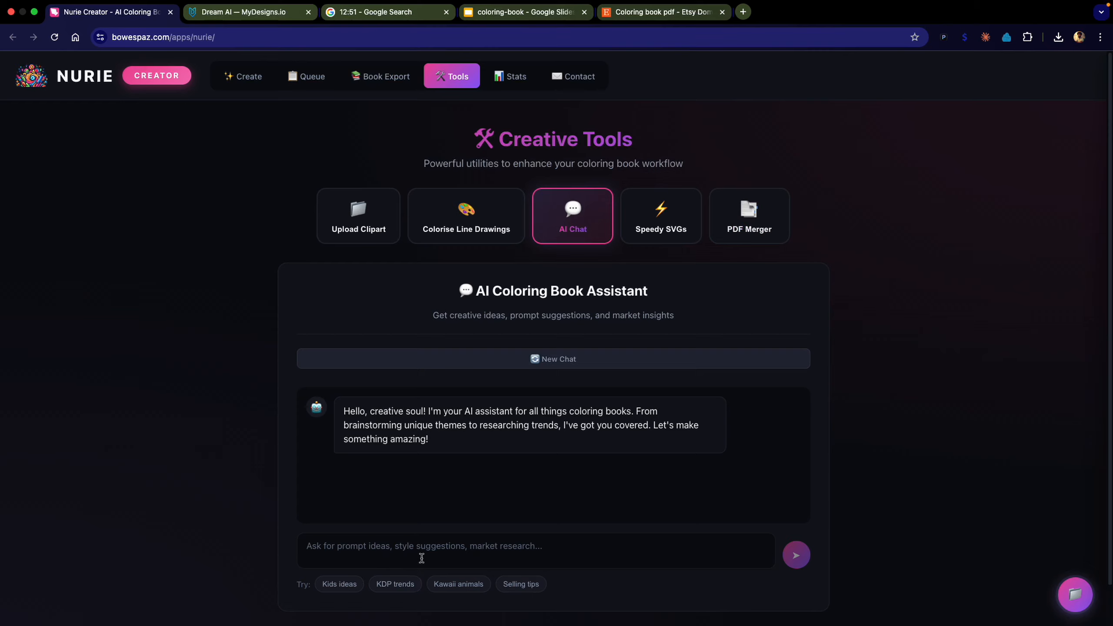
{"action": "left_click", "coordinate": [443, 585]}
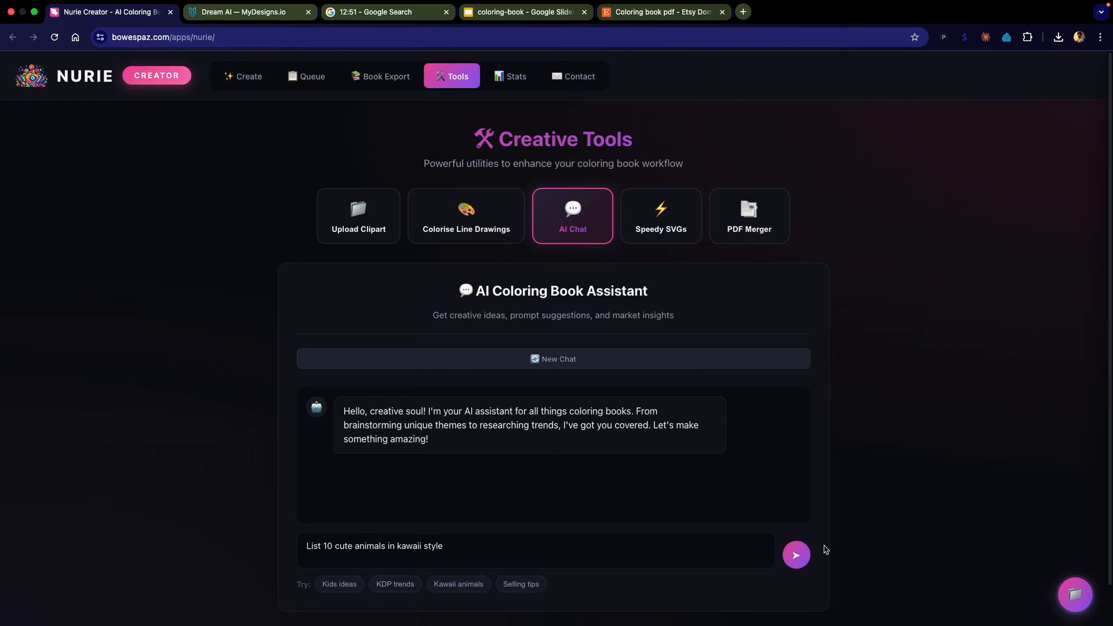
{"action": "left_click", "coordinate": [799, 558]}
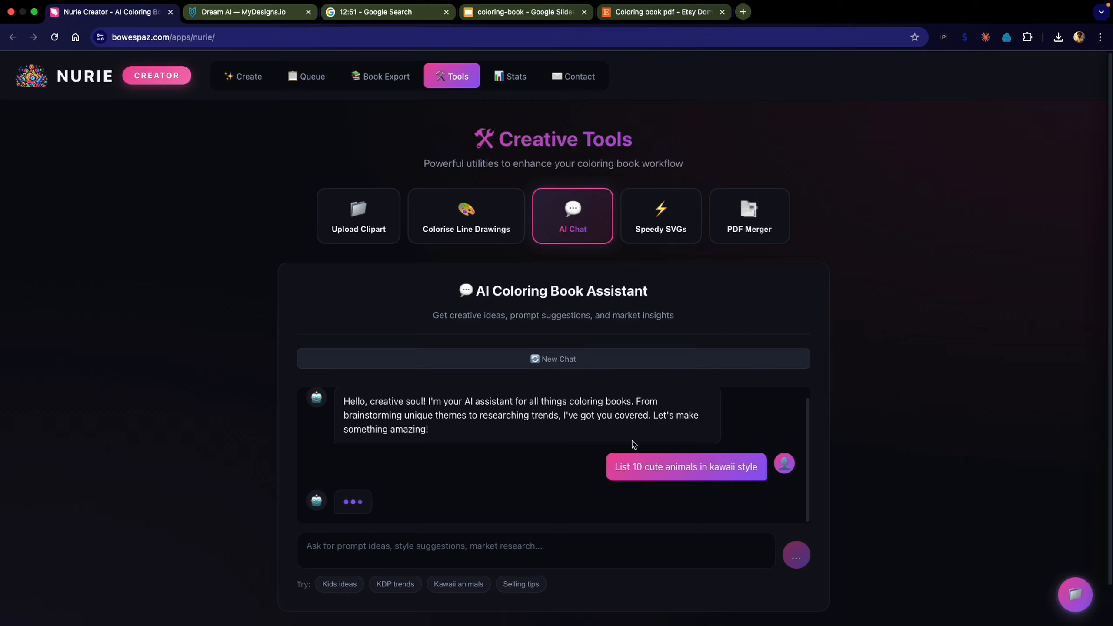
{"action": "scroll", "coordinate": [573, 494], "scroll_direction": "up", "scroll_amount": 1}
{"action": "scroll", "coordinate": [573, 497], "scroll_direction": "up", "scroll_amount": 3}
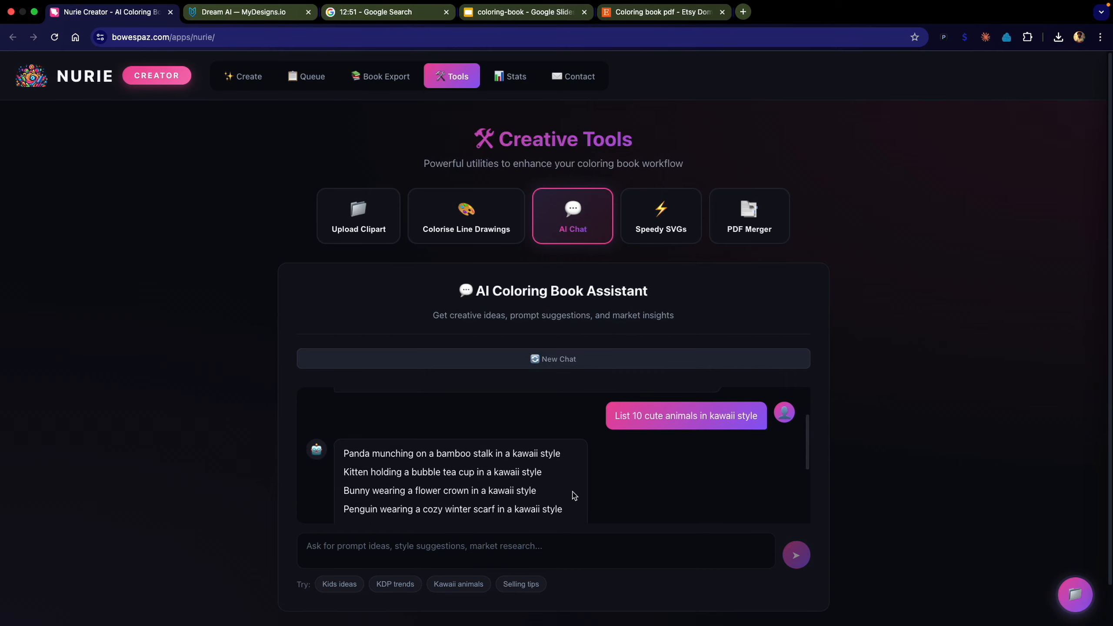
Read the rest of the assistant's list of ten kawaii animal ideas.
{"action": "scroll", "coordinate": [573, 497], "scroll_direction": "down", "scroll_amount": 4}
{"action": "scroll", "coordinate": [573, 495], "scroll_direction": "up", "scroll_amount": 4}
{"action": "scroll", "coordinate": [573, 495], "scroll_direction": "down", "scroll_amount": 4}
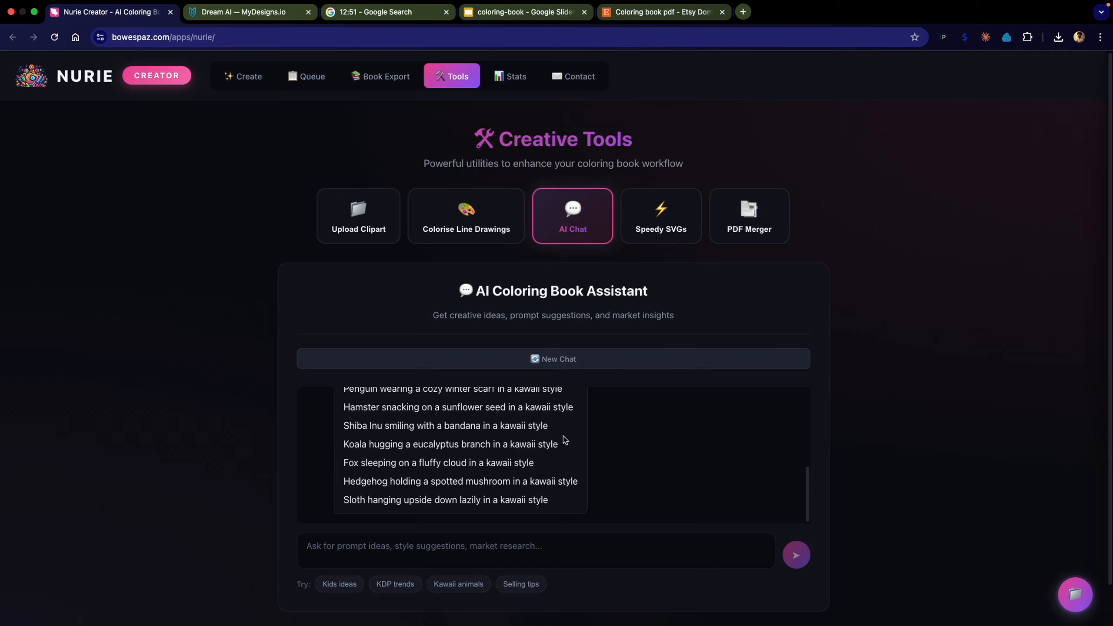
Generate a grayscale SVG with Speedy SVGs from the prompt "A cat napping in its bed.".
{"action": "left_click", "coordinate": [656, 232]}
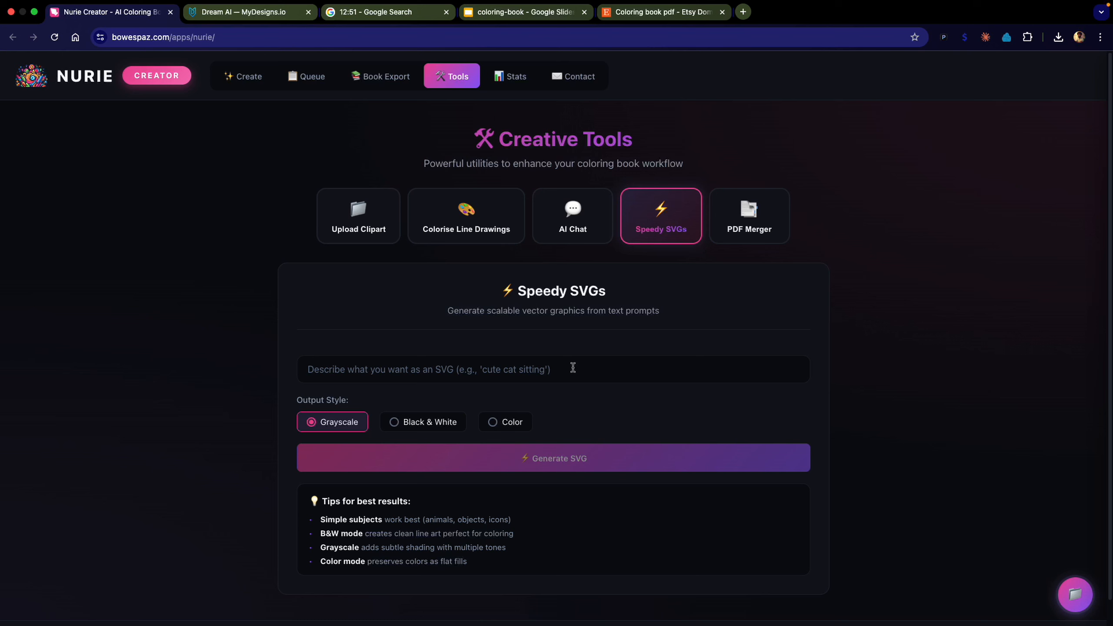
{"action": "left_click", "coordinate": [549, 370]}
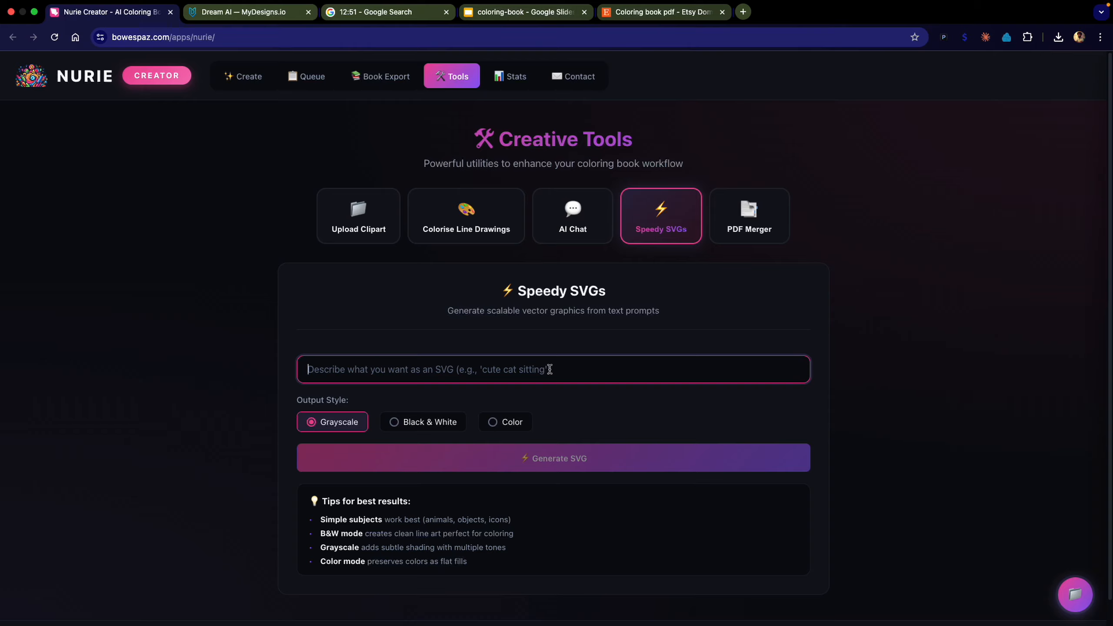
{"action": "type", "text": "A cat napping in its bed."}
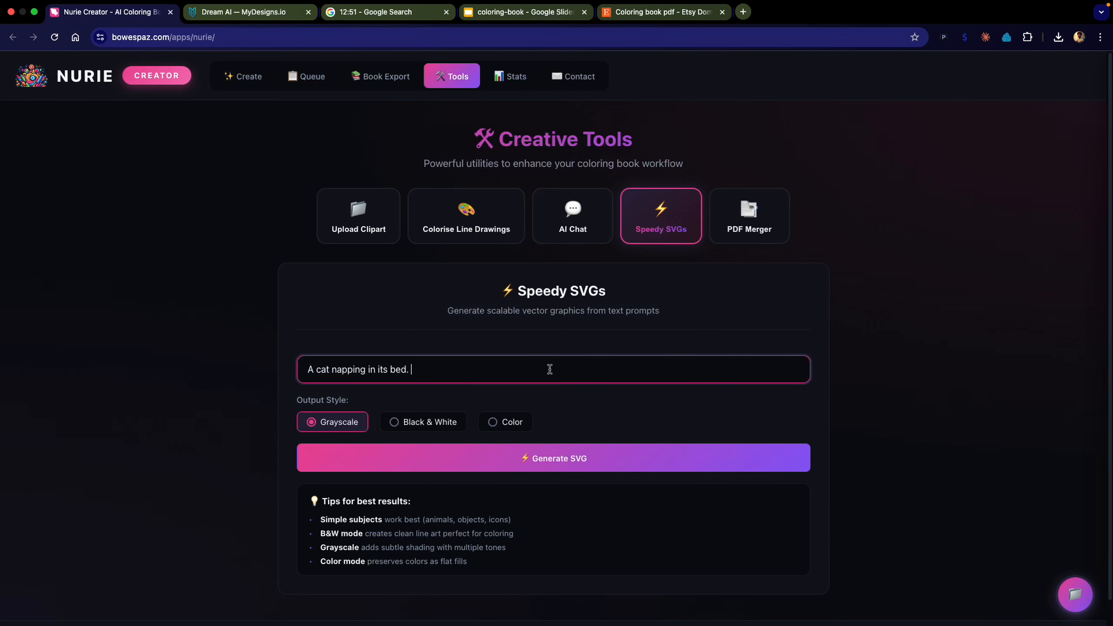
{"action": "left_click", "coordinate": [536, 468]}
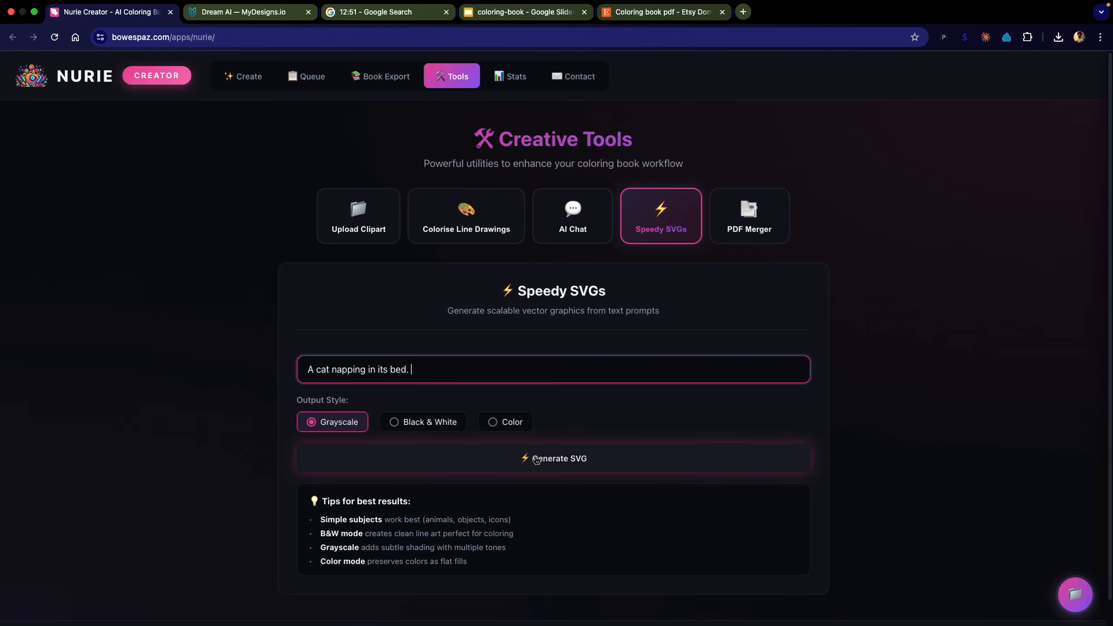
{"action": "left_click", "coordinate": [537, 459]}
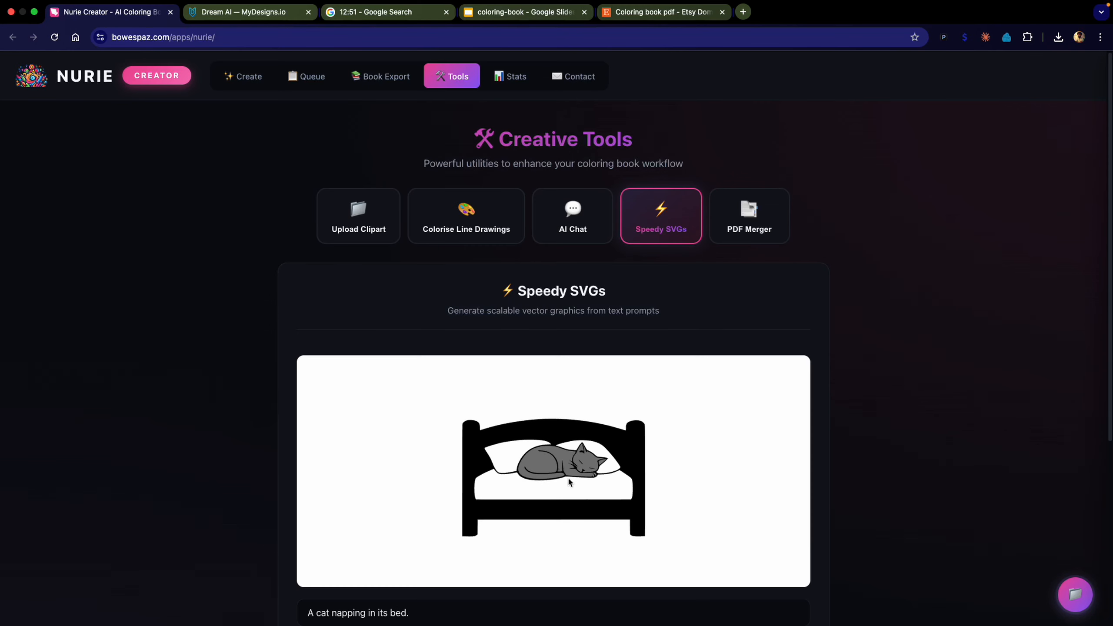
Generate the napping cat SVG again in the Black & White output style.
{"action": "scroll", "coordinate": [585, 478], "scroll_direction": "down", "scroll_amount": 4}
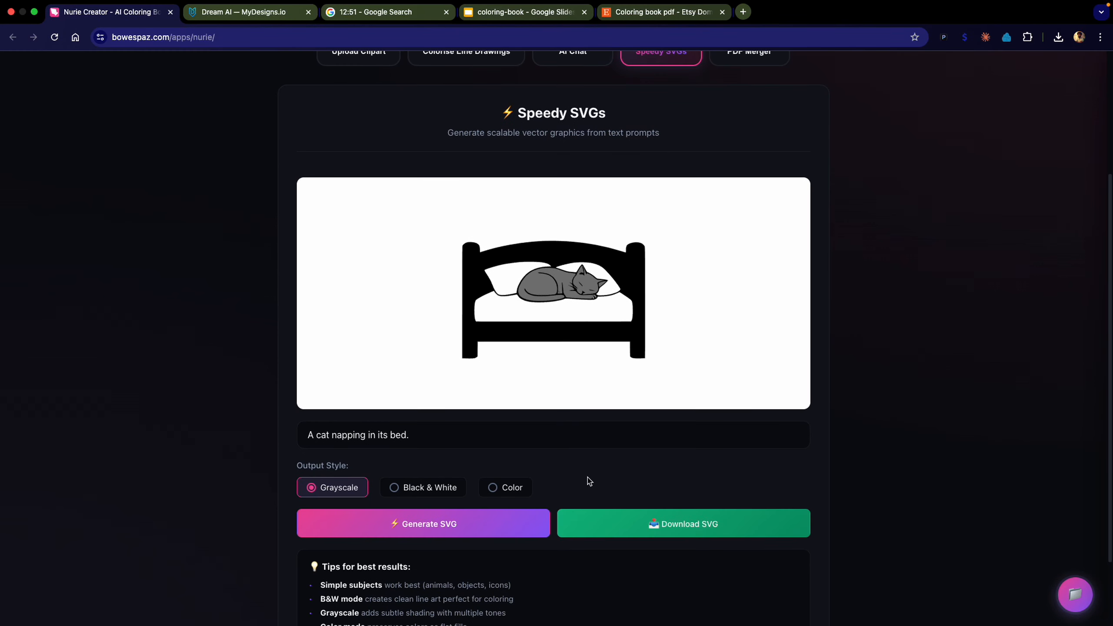
{"action": "scroll", "coordinate": [573, 442], "scroll_direction": "down", "scroll_amount": 2}
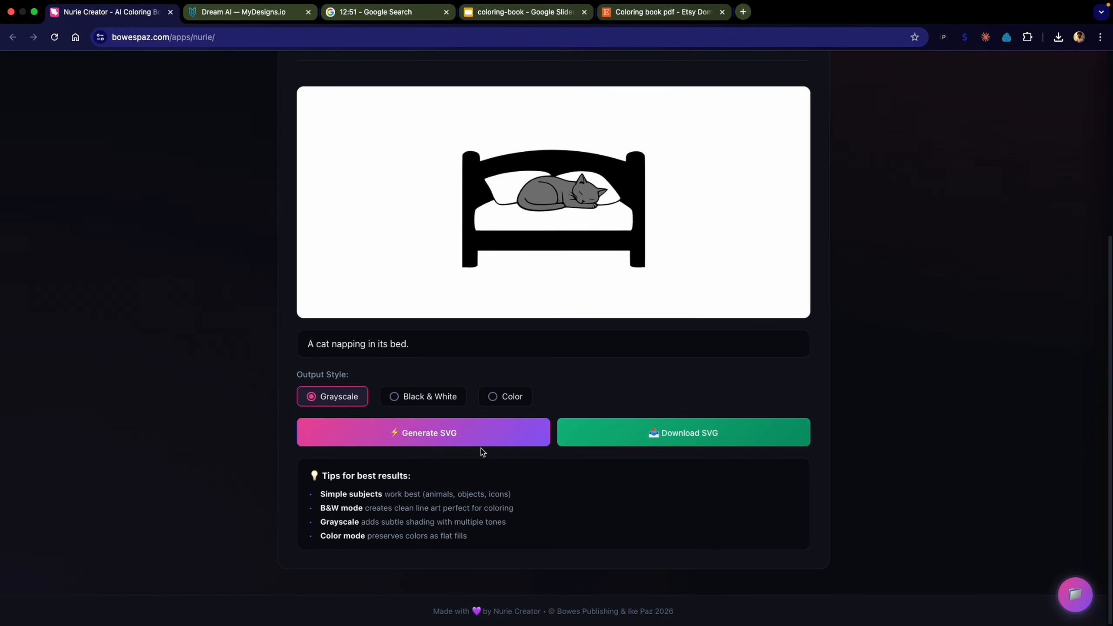
{"action": "left_click", "coordinate": [427, 396]}
{"action": "left_click", "coordinate": [427, 349]}
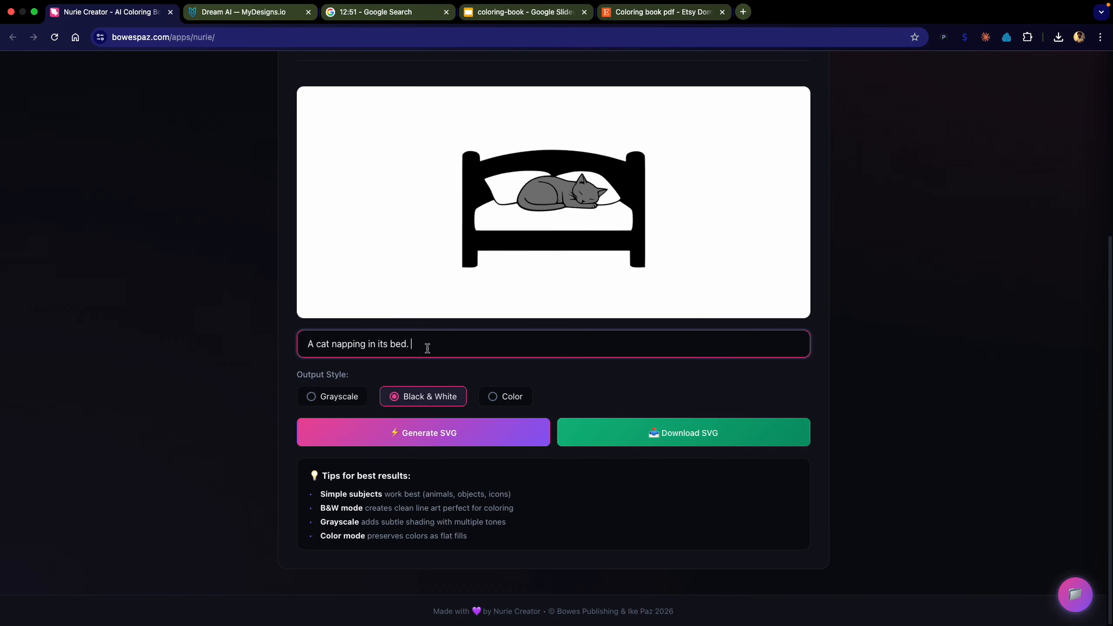
{"action": "left_click", "coordinate": [436, 441]}
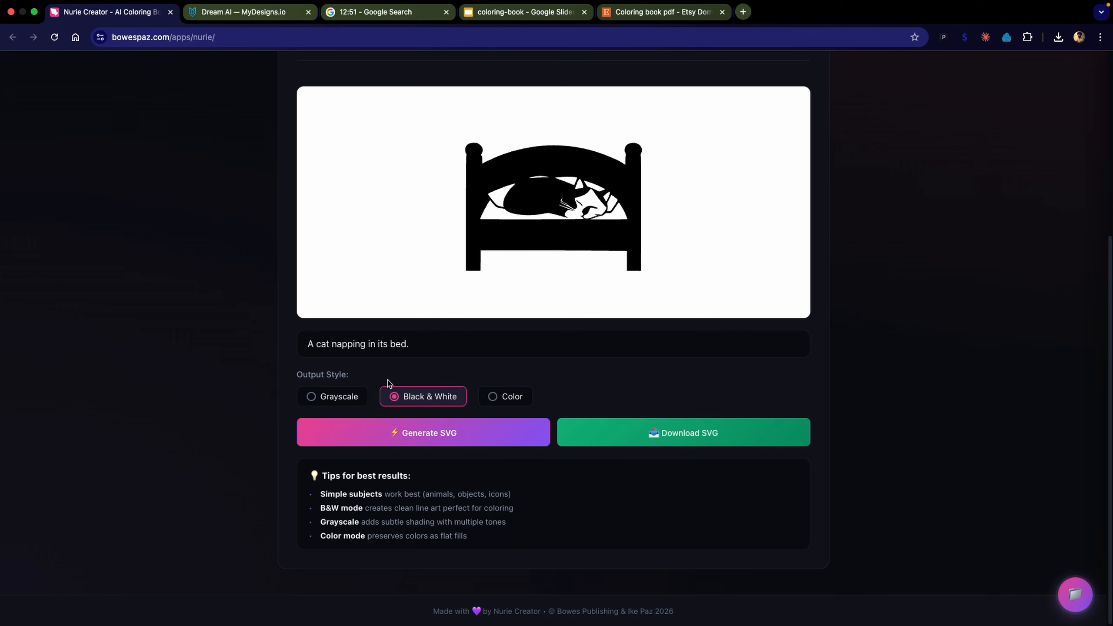
Generate a Color version of the napping cat SVG and view the picture.
{"action": "left_click", "coordinate": [494, 399]}
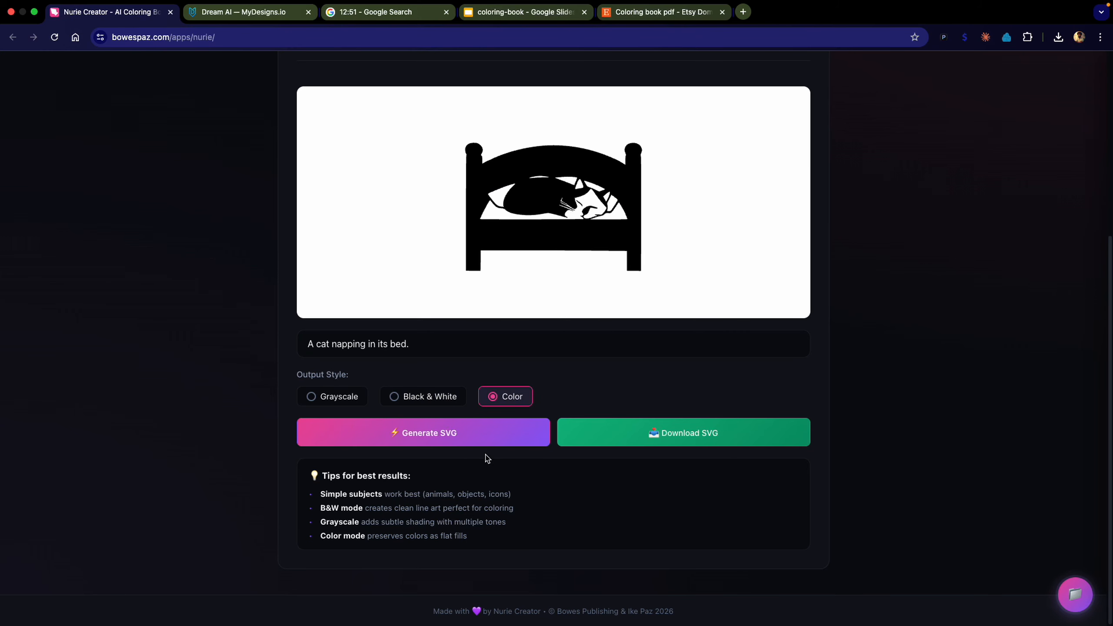
{"action": "left_click", "coordinate": [483, 441]}
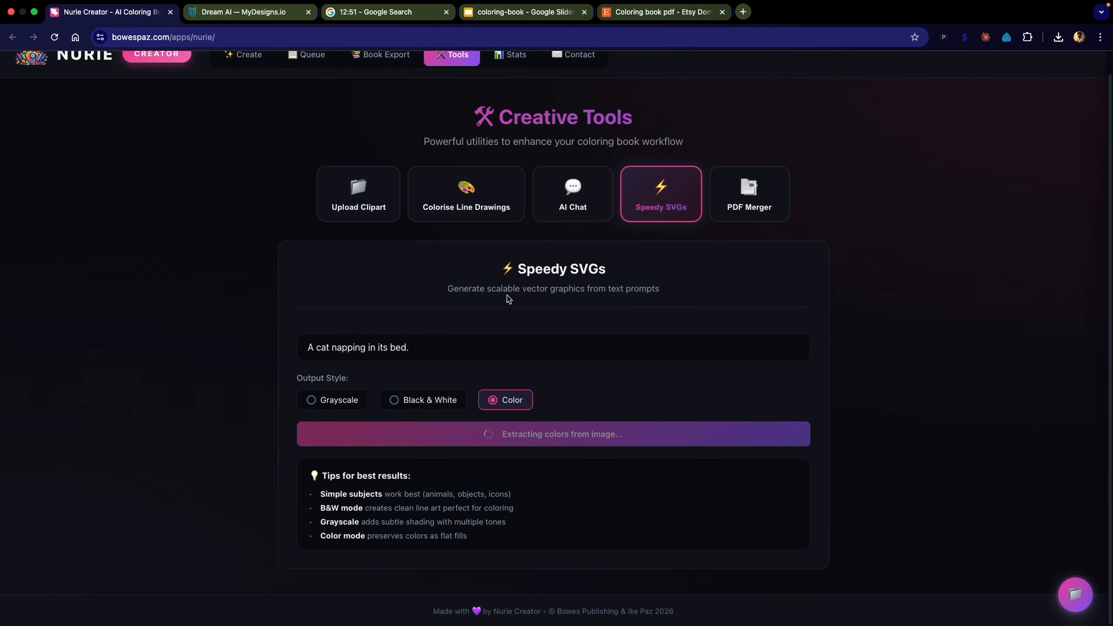
{"action": "scroll", "coordinate": [525, 320], "scroll_direction": "up", "scroll_amount": 3}
{"action": "scroll", "coordinate": [525, 320], "scroll_direction": "up", "scroll_amount": 2}
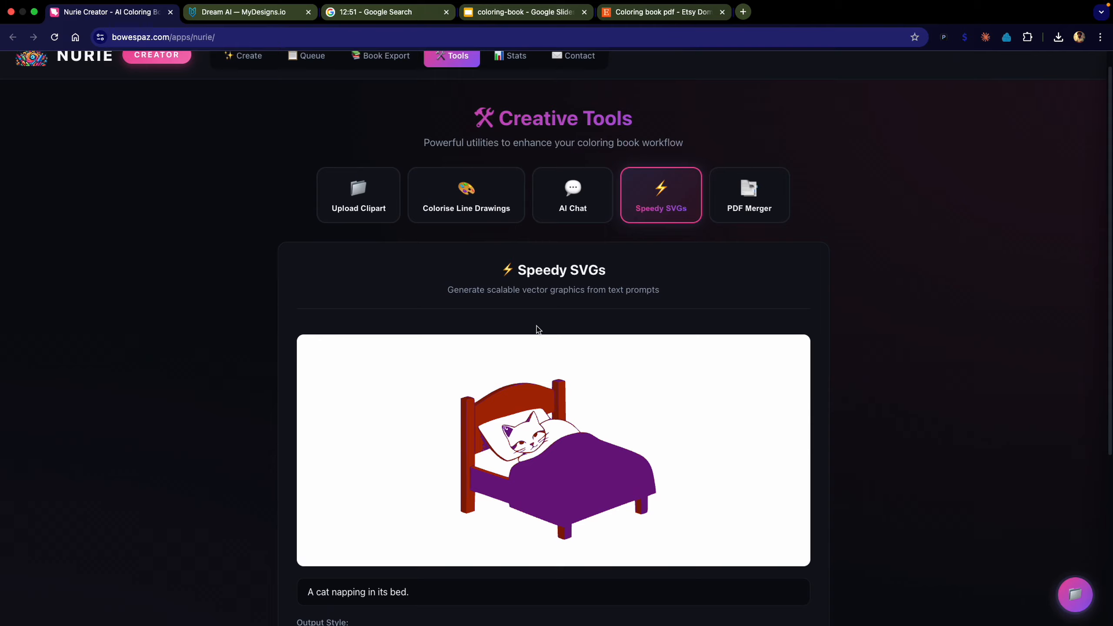
{"action": "scroll", "coordinate": [539, 328], "scroll_direction": "down", "scroll_amount": 5}
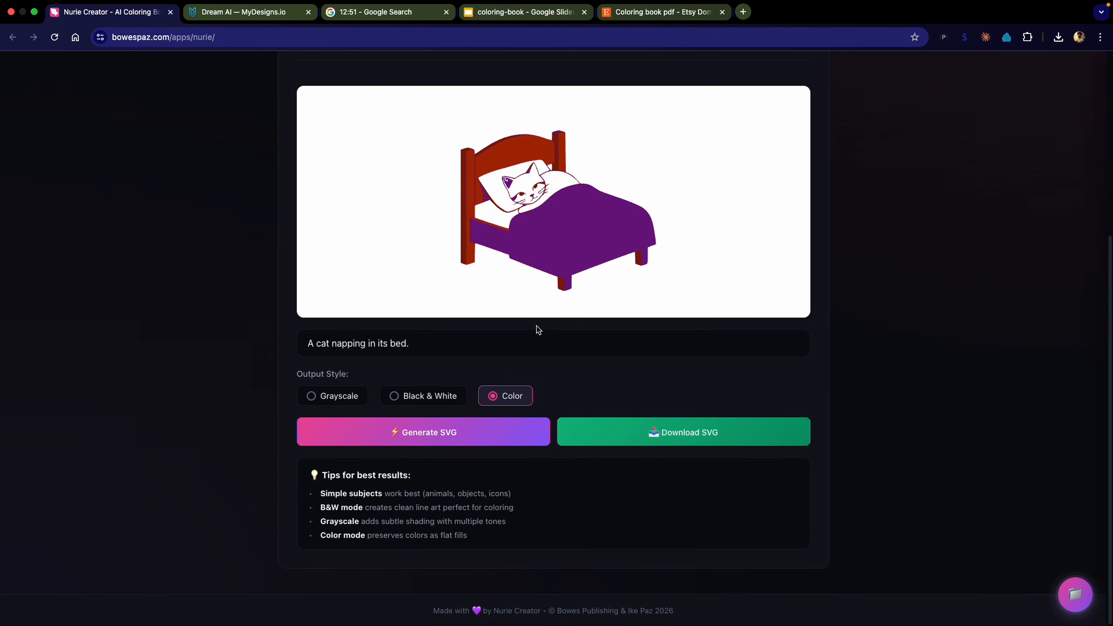
Open the PDF Merger and review its upload area, combine option and usage instructions.
{"action": "scroll", "coordinate": [539, 330], "scroll_direction": "up", "scroll_amount": 4}
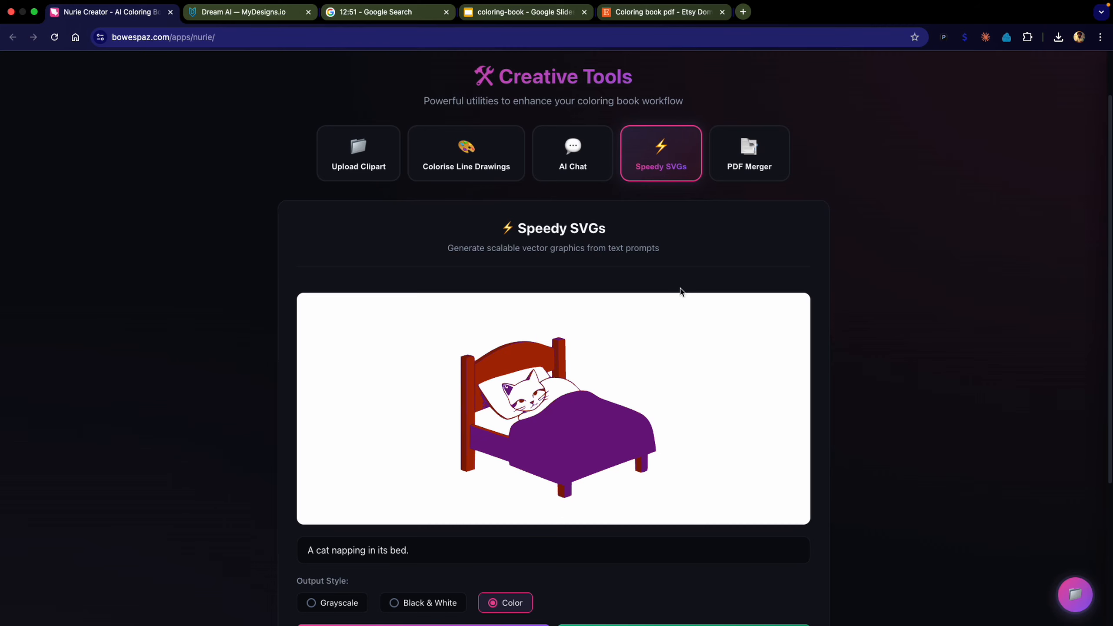
{"action": "scroll", "coordinate": [681, 292], "scroll_direction": "up", "scroll_amount": 1}
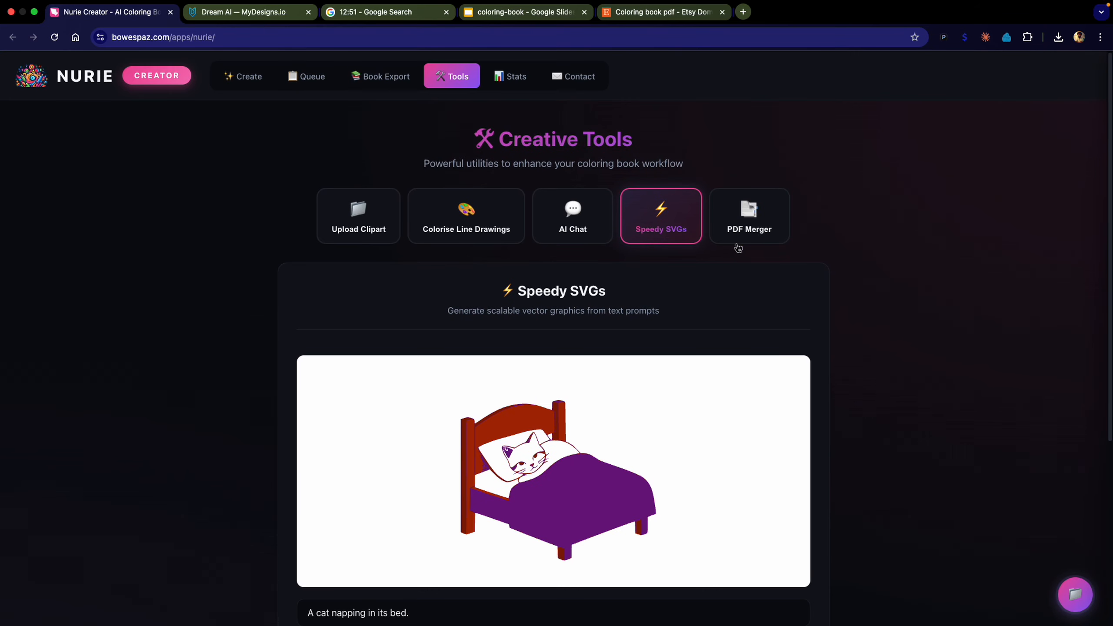
{"action": "left_click", "coordinate": [736, 239]}
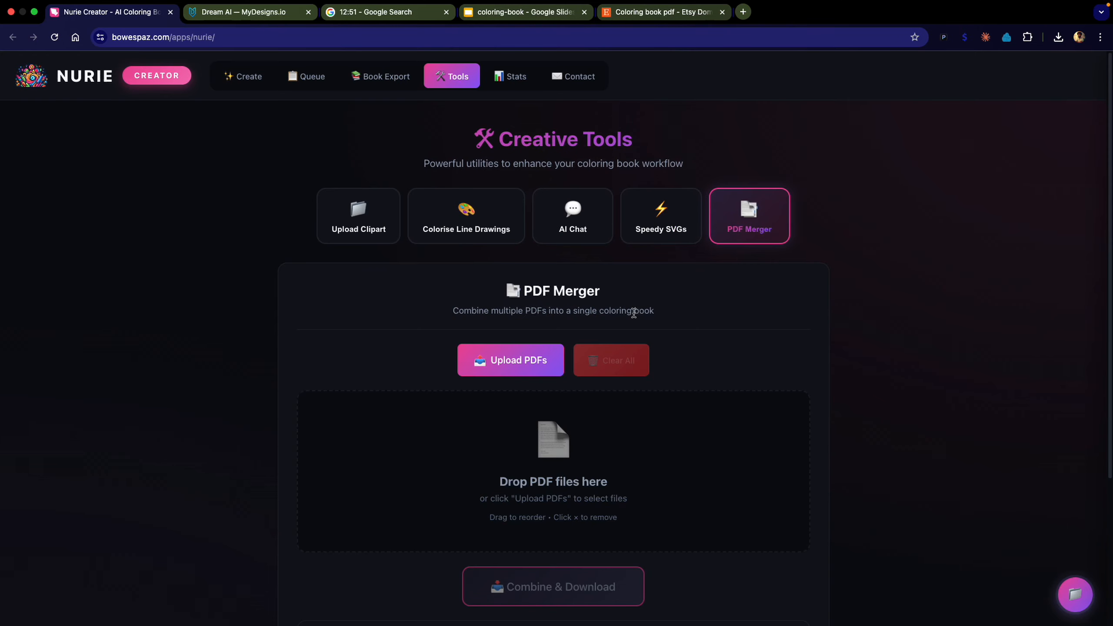
{"action": "scroll", "coordinate": [634, 313], "scroll_direction": "down", "scroll_amount": 1}
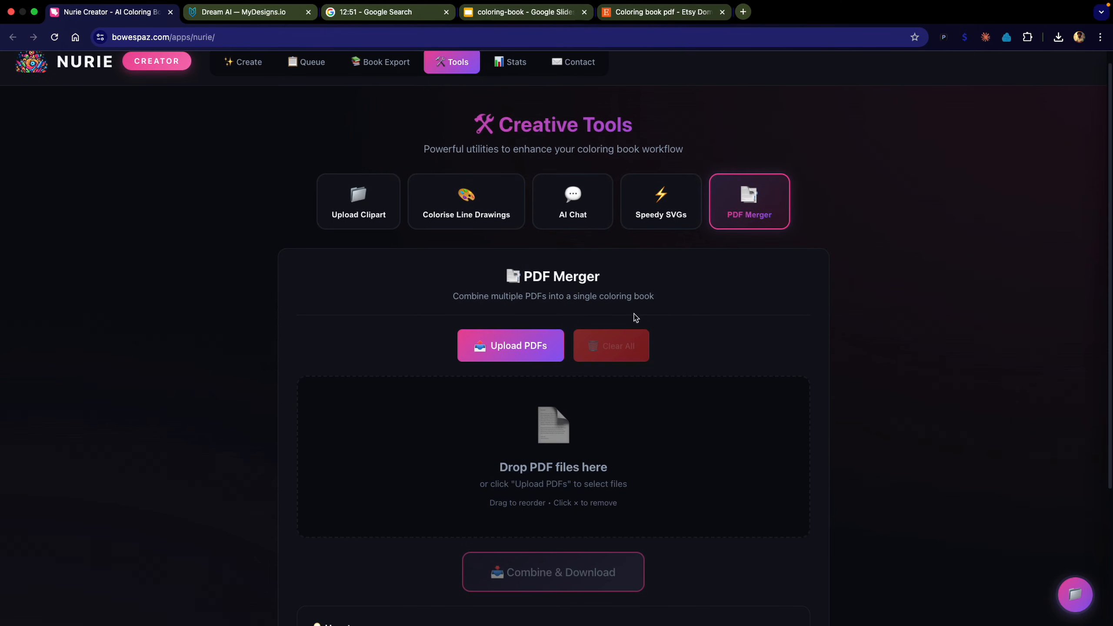
{"action": "scroll", "coordinate": [634, 314], "scroll_direction": "down", "scroll_amount": 5}
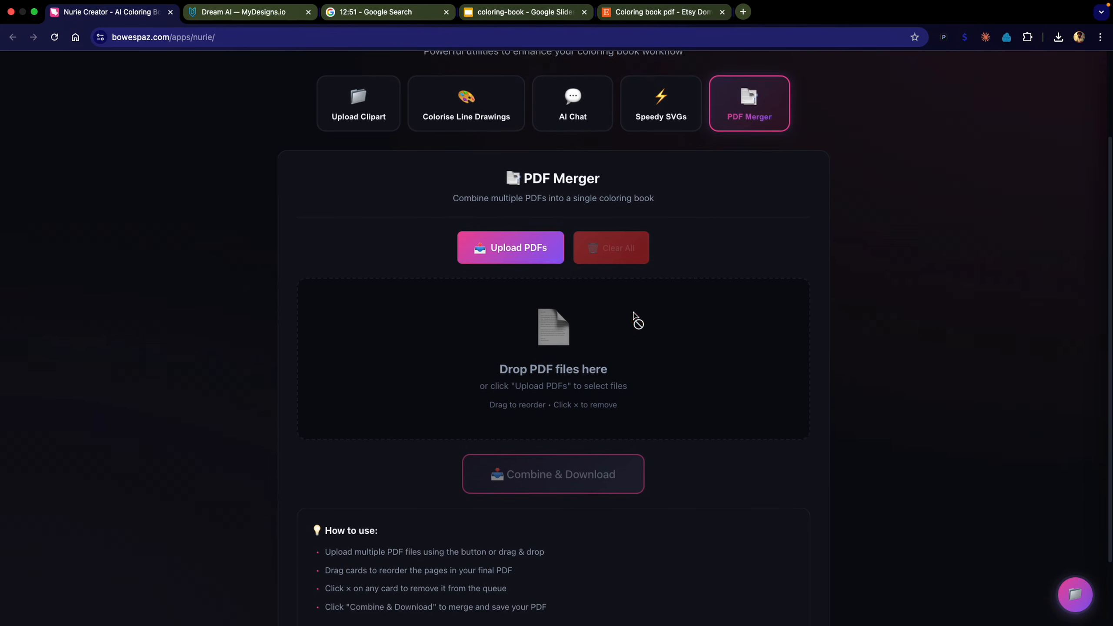
{"action": "scroll", "coordinate": [522, 320], "scroll_direction": "up", "scroll_amount": 5}
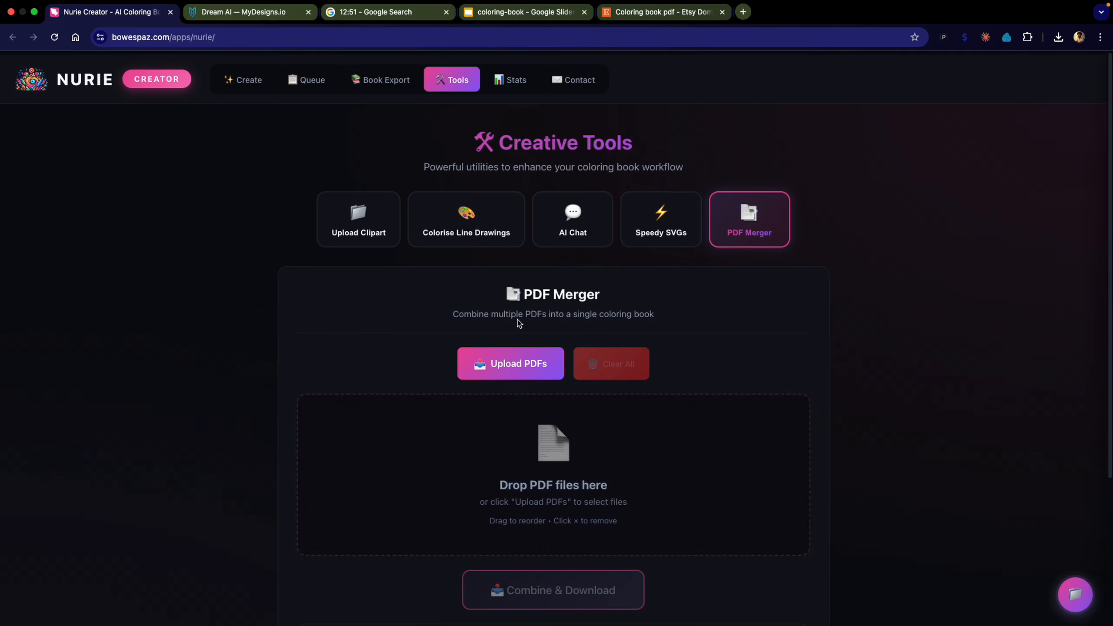
{"action": "scroll", "coordinate": [495, 325], "scroll_direction": "down", "scroll_amount": 4}
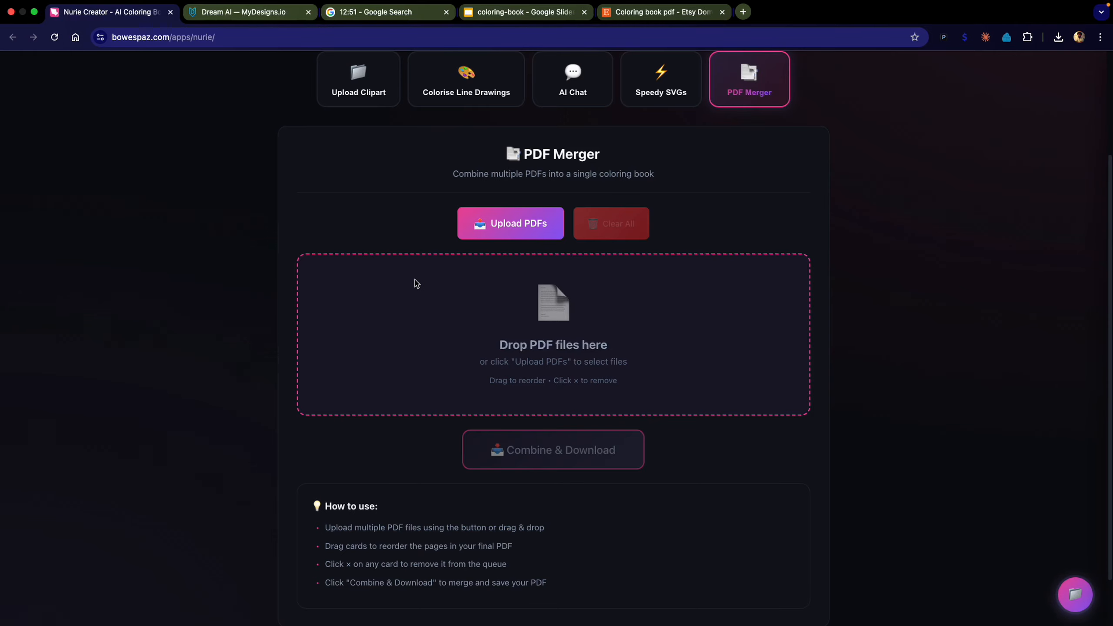
{"action": "scroll", "coordinate": [416, 283], "scroll_direction": "up", "scroll_amount": 4}
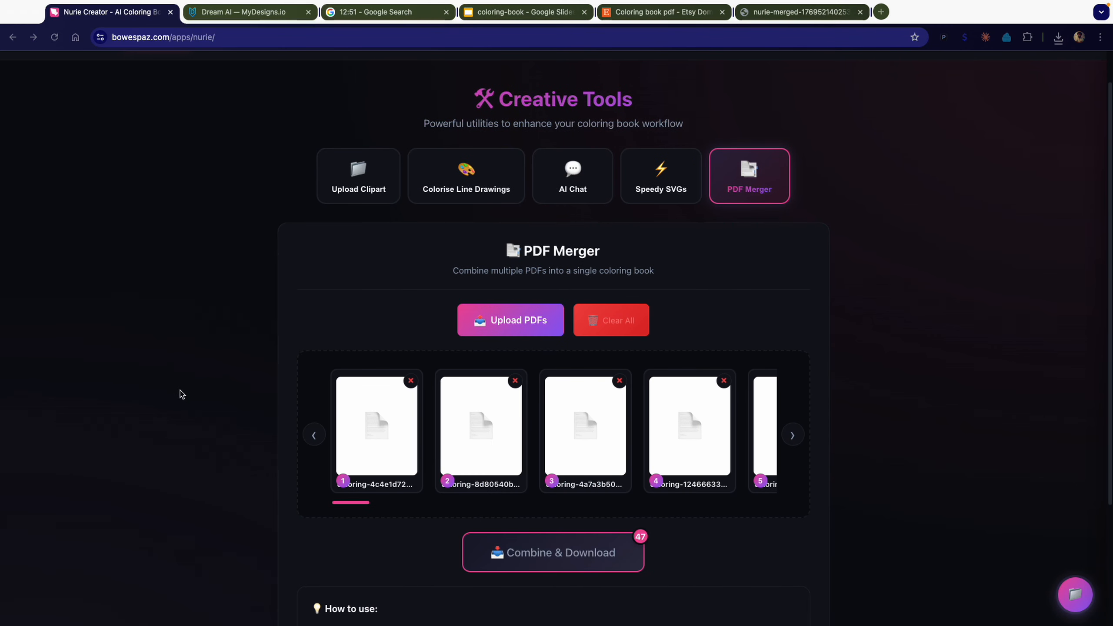
Look over the PDFs queued in the merger and check the recent downloads for the merged PDF.
{"action": "scroll", "coordinate": [179, 393], "scroll_direction": "down", "scroll_amount": 3}
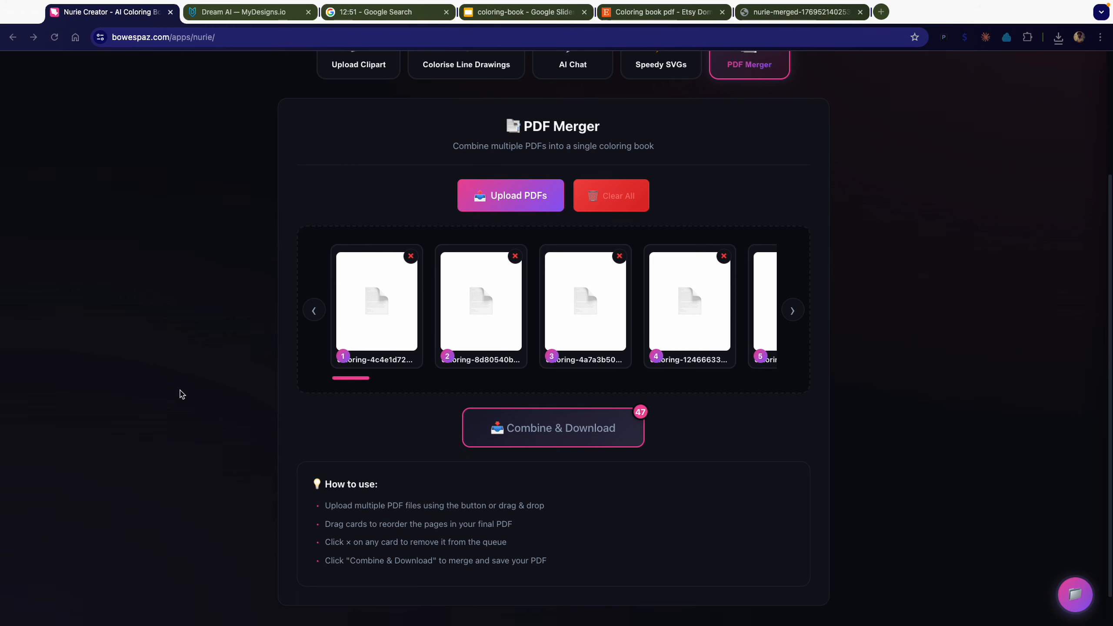
{"action": "left_click", "coordinate": [1058, 39]}
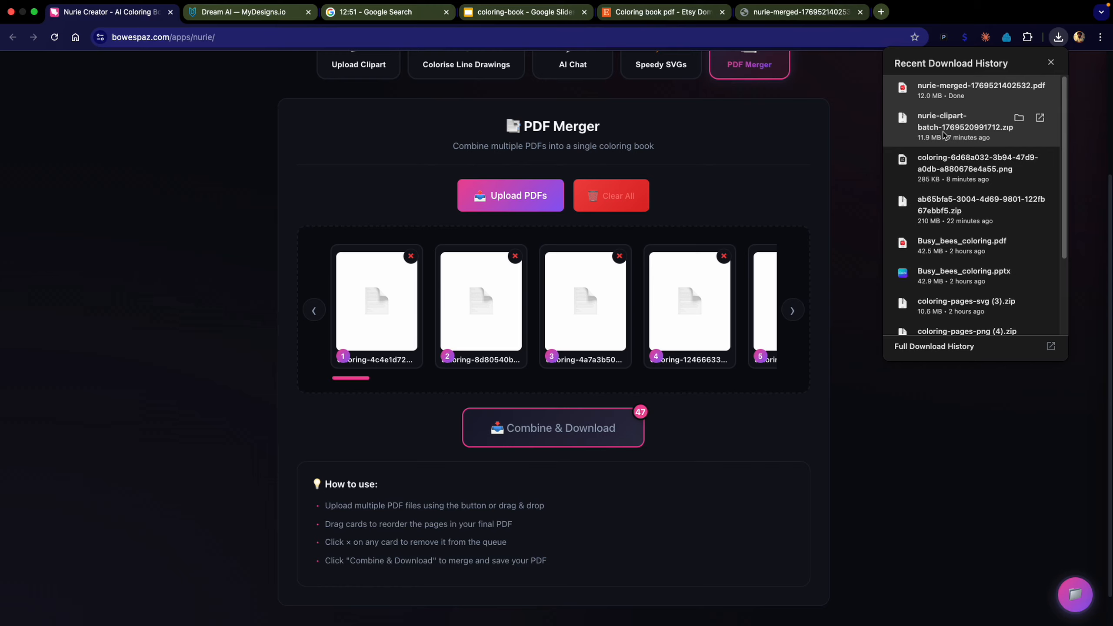
{"action": "left_click", "coordinate": [870, 148]}
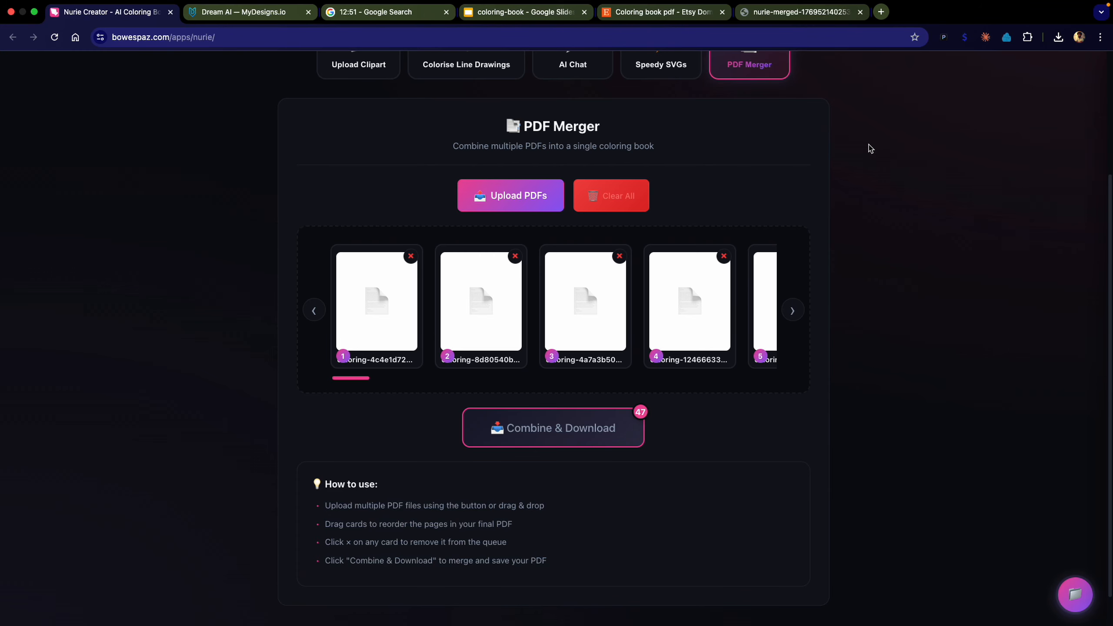
{"action": "scroll", "coordinate": [870, 148], "scroll_direction": "up", "scroll_amount": 3}
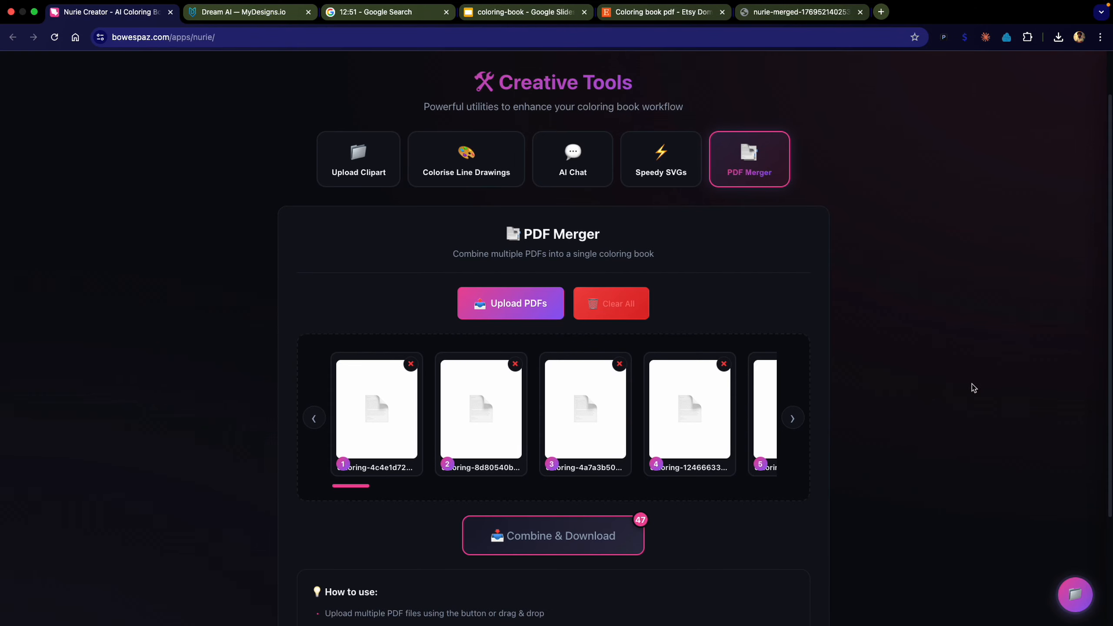
{"action": "scroll", "coordinate": [872, 524], "scroll_direction": "down", "scroll_amount": 3}
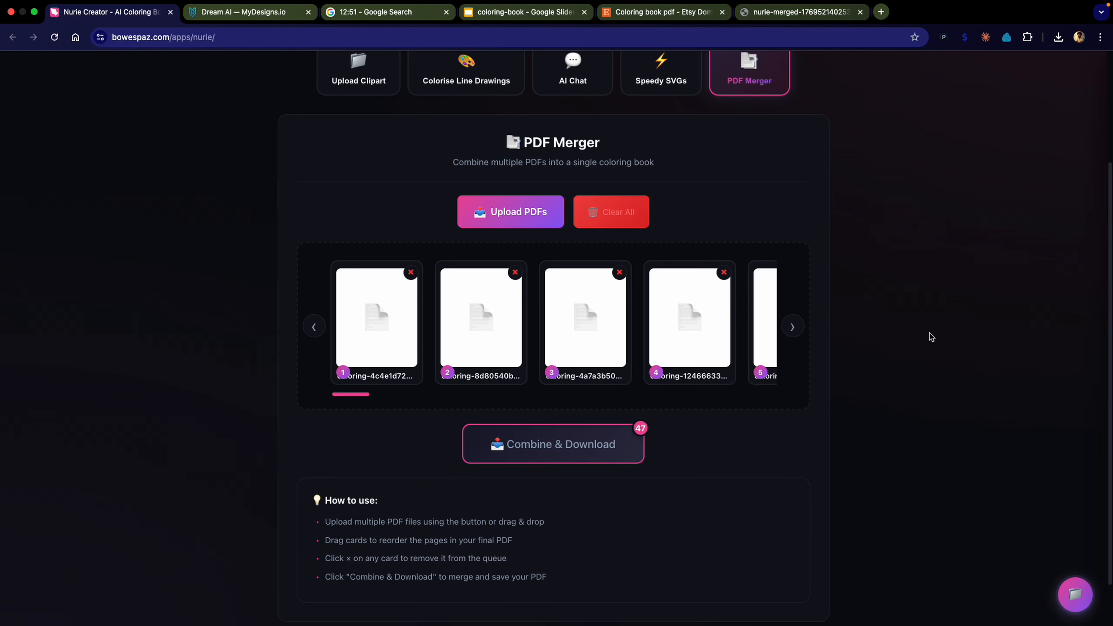
View the merged dinosaur coloring PDF in its browser tab and skim its pages from the first to near the end.
{"action": "left_click", "coordinate": [796, 13]}
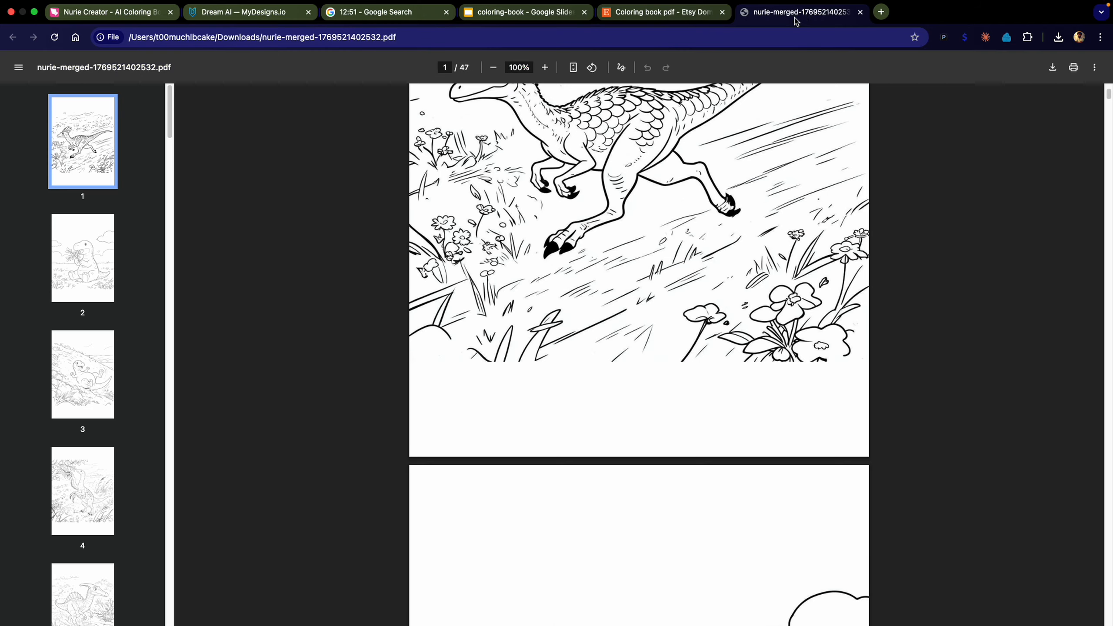
{"action": "scroll", "coordinate": [896, 416], "scroll_direction": "up", "scroll_amount": 5}
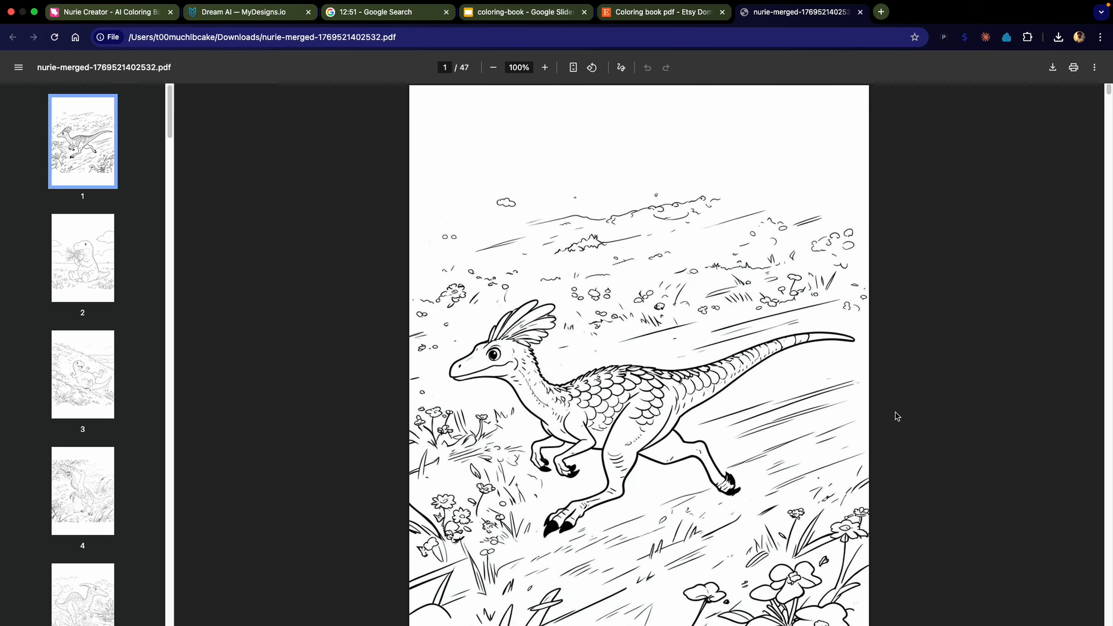
{"action": "scroll", "coordinate": [896, 416], "scroll_direction": "down", "scroll_amount": 4}
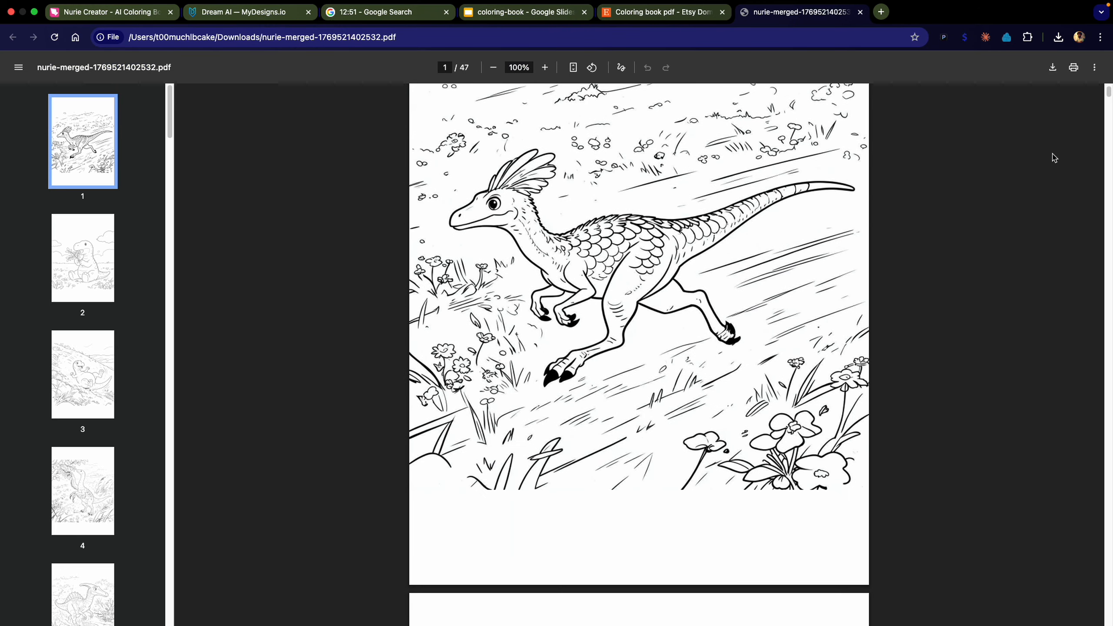
{"action": "left_click_drag", "start_coordinate": [1109, 100], "coordinate": [1110, 160]}
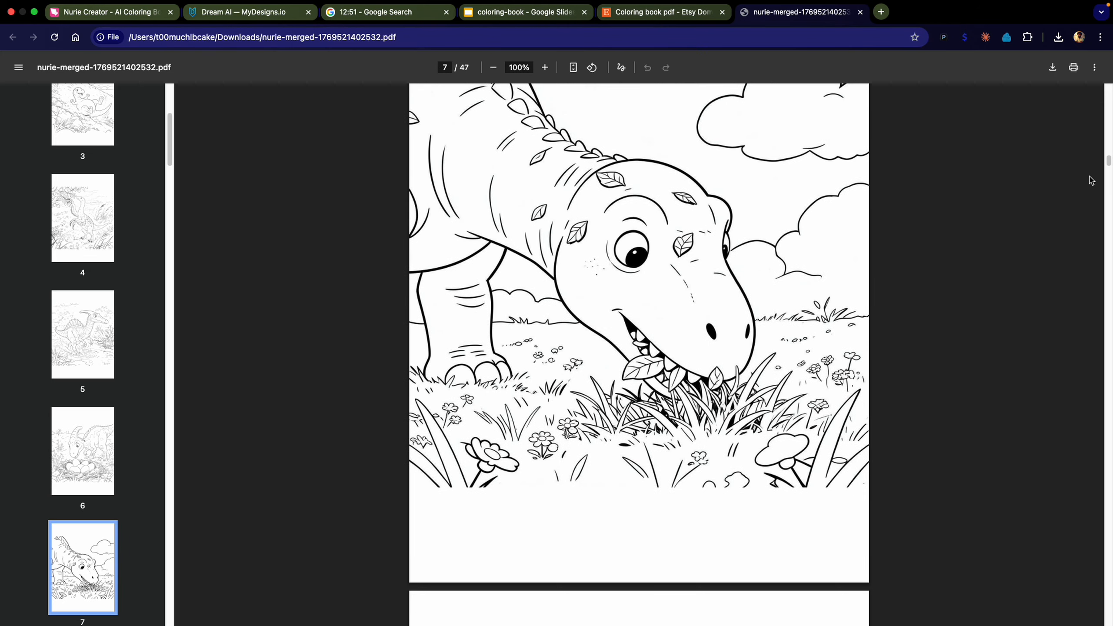
{"action": "left_click_drag", "start_coordinate": [1110, 167], "coordinate": [1108, 517]}
{"action": "left_click_drag", "start_coordinate": [1107, 533], "coordinate": [1108, 610]}
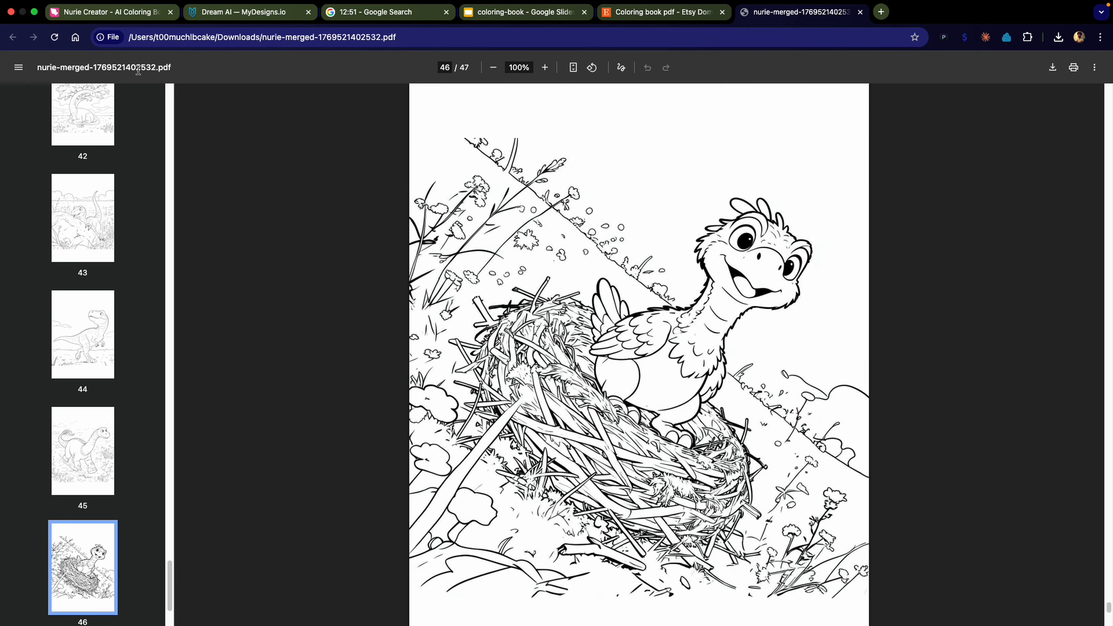
Return to Nurie Creator, open Book Export, and look at its book settings, page previews and export options.
{"action": "left_click", "coordinate": [107, 11]}
{"action": "scroll", "coordinate": [642, 299], "scroll_direction": "up", "scroll_amount": 4}
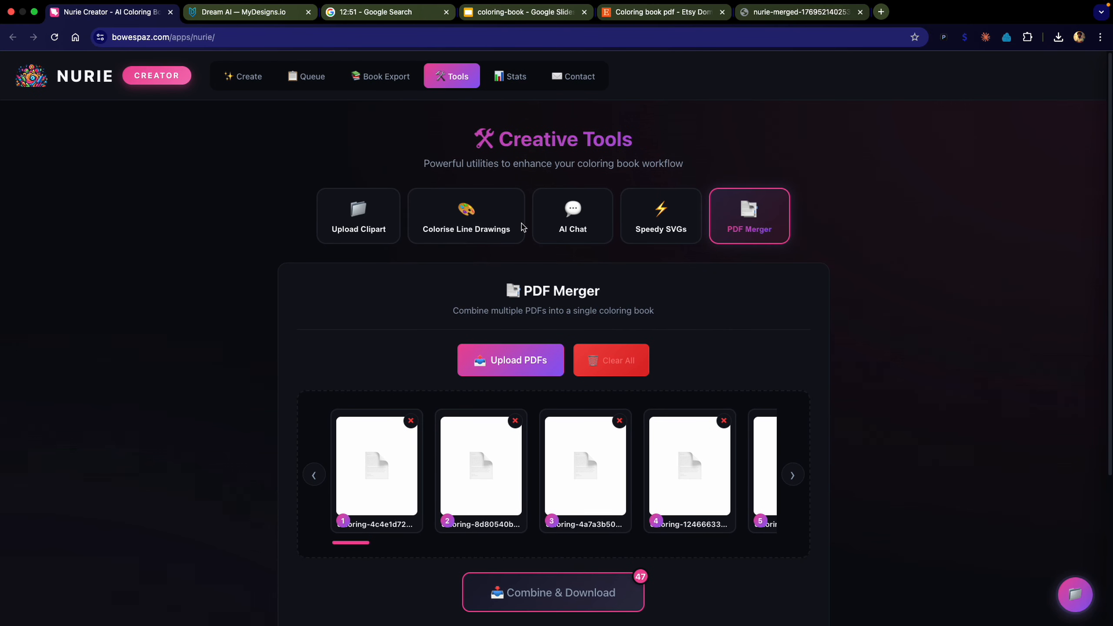
{"action": "left_click", "coordinate": [392, 86]}
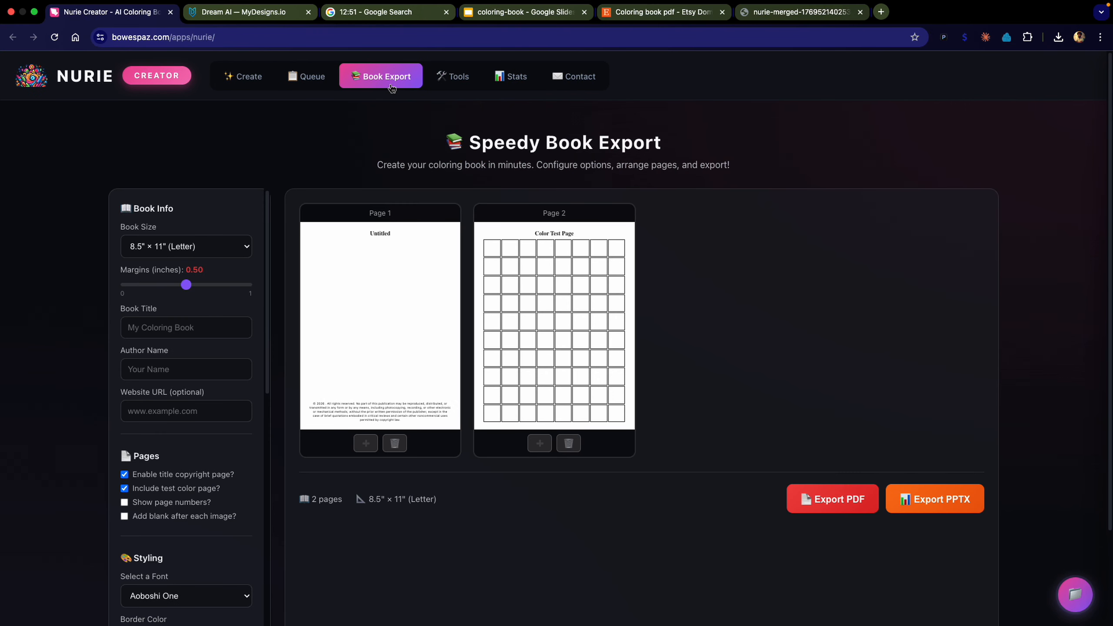
{"action": "scroll", "coordinate": [496, 372], "scroll_direction": "down", "scroll_amount": 3}
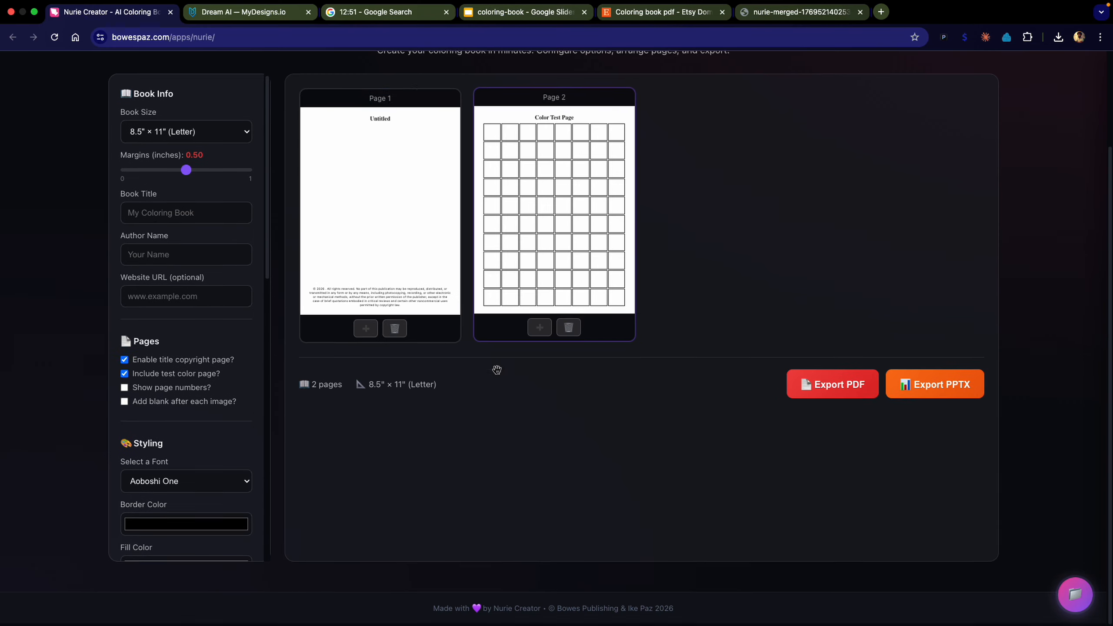
Review the remaining book settings from styling to images, check the book's image selection dialog, and cancel it.
{"action": "scroll", "coordinate": [259, 337], "scroll_direction": "down", "scroll_amount": 5}
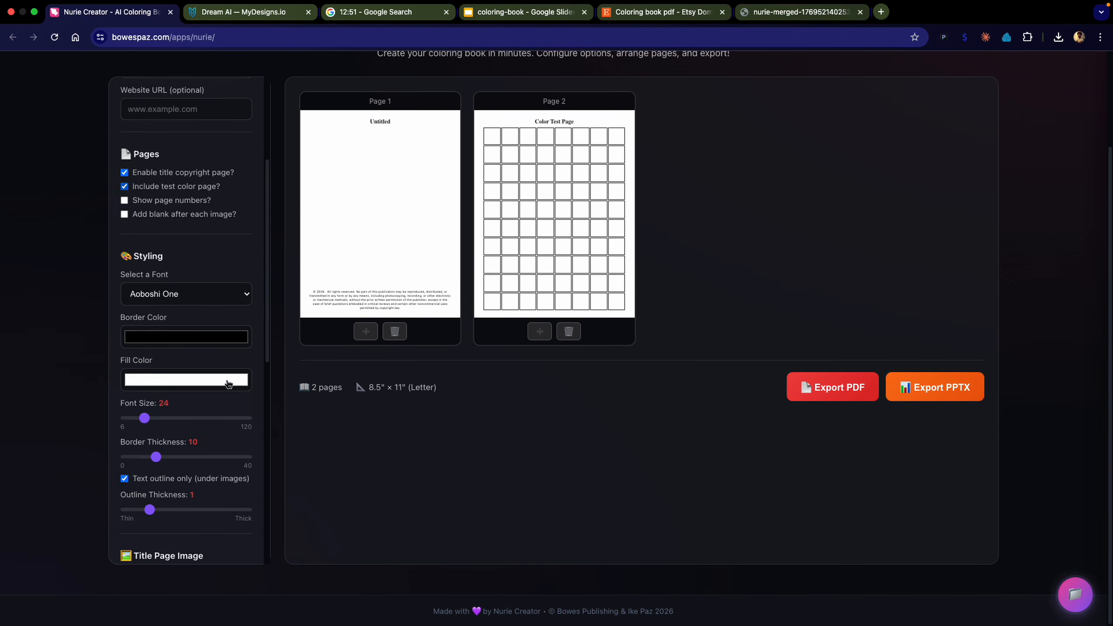
{"action": "scroll", "coordinate": [258, 337], "scroll_direction": "down", "scroll_amount": 4}
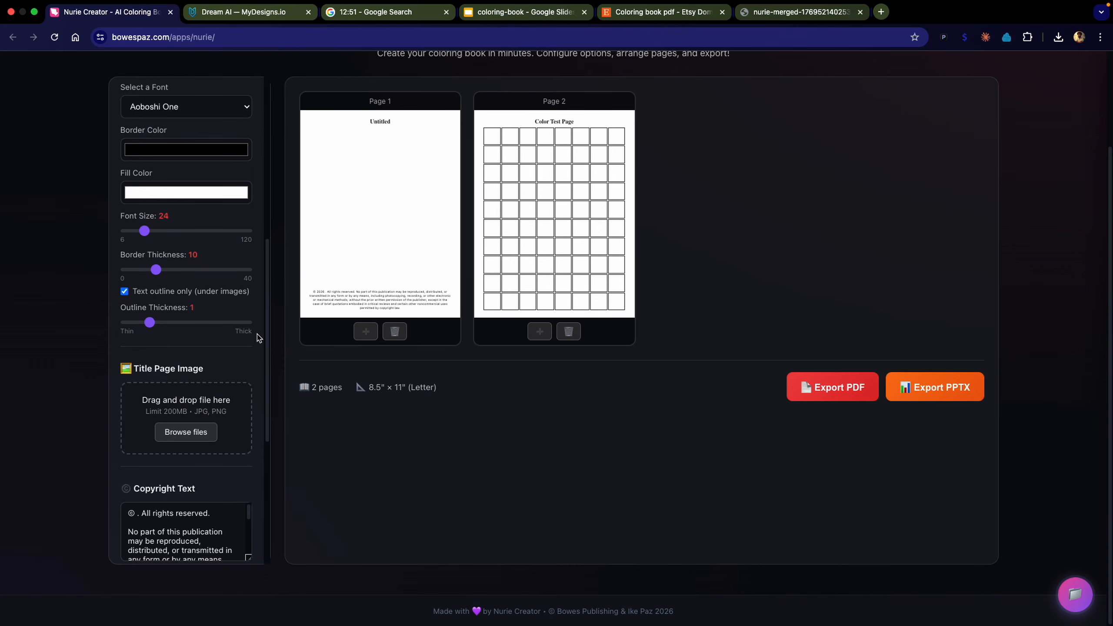
{"action": "scroll", "coordinate": [257, 337], "scroll_direction": "down", "scroll_amount": 5}
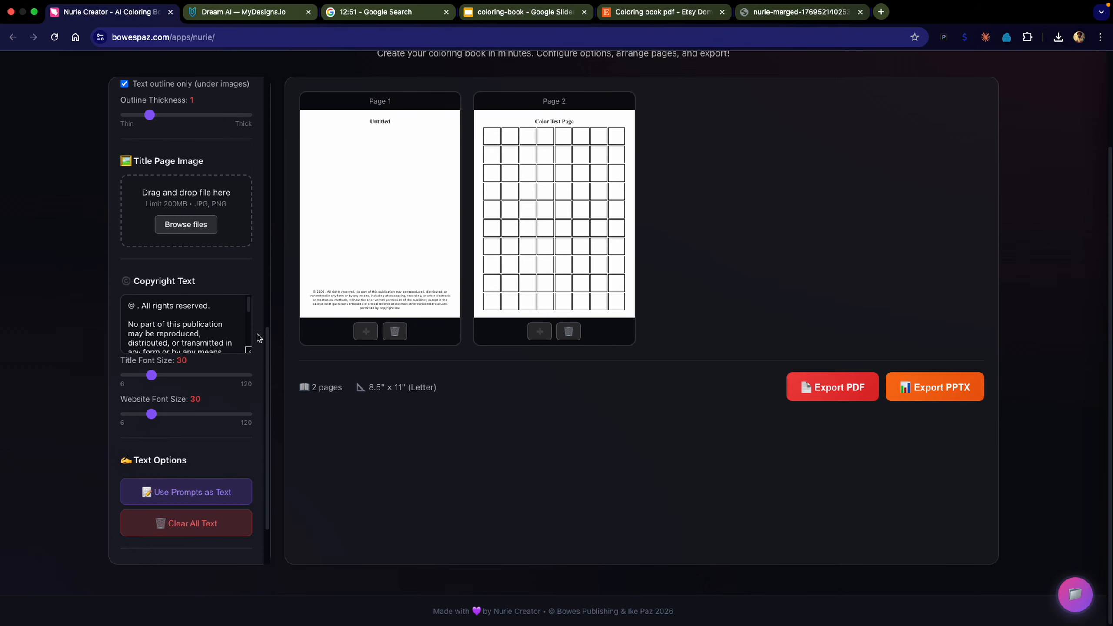
{"action": "scroll", "coordinate": [259, 337], "scroll_direction": "down", "scroll_amount": 2}
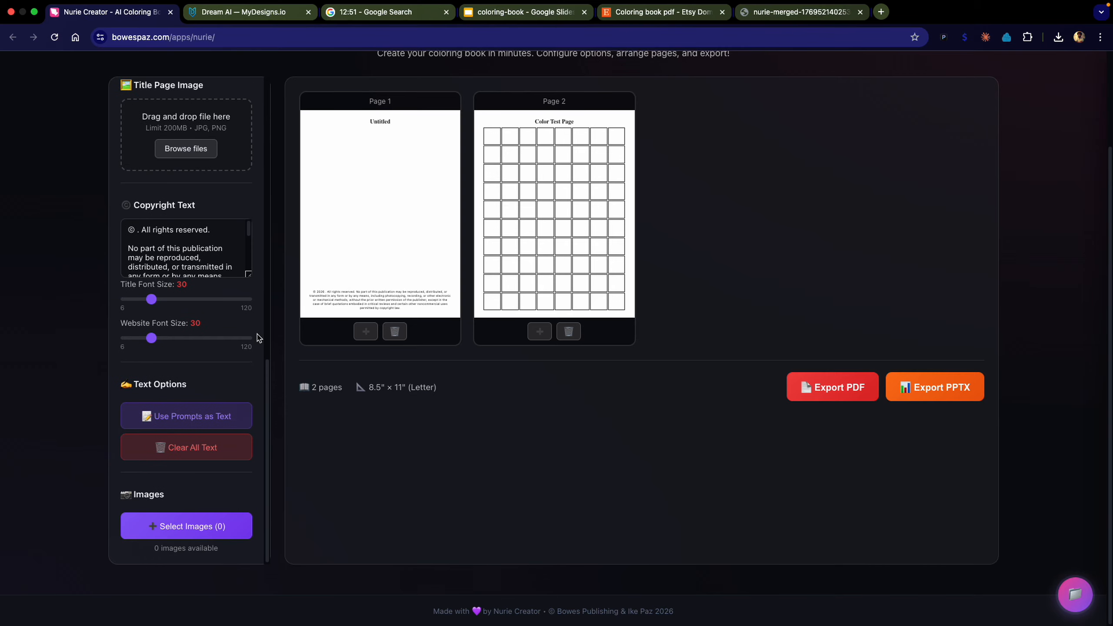
{"action": "left_click", "coordinate": [222, 524]}
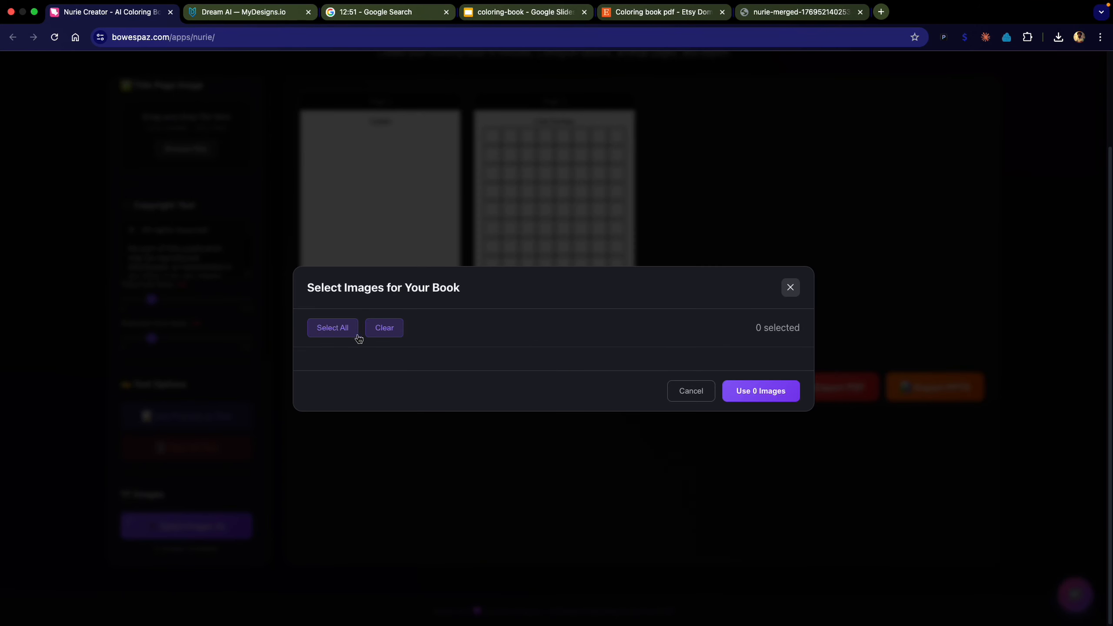
{"action": "left_click", "coordinate": [695, 395]}
{"action": "scroll", "coordinate": [521, 449], "scroll_direction": "up", "scroll_amount": 3}
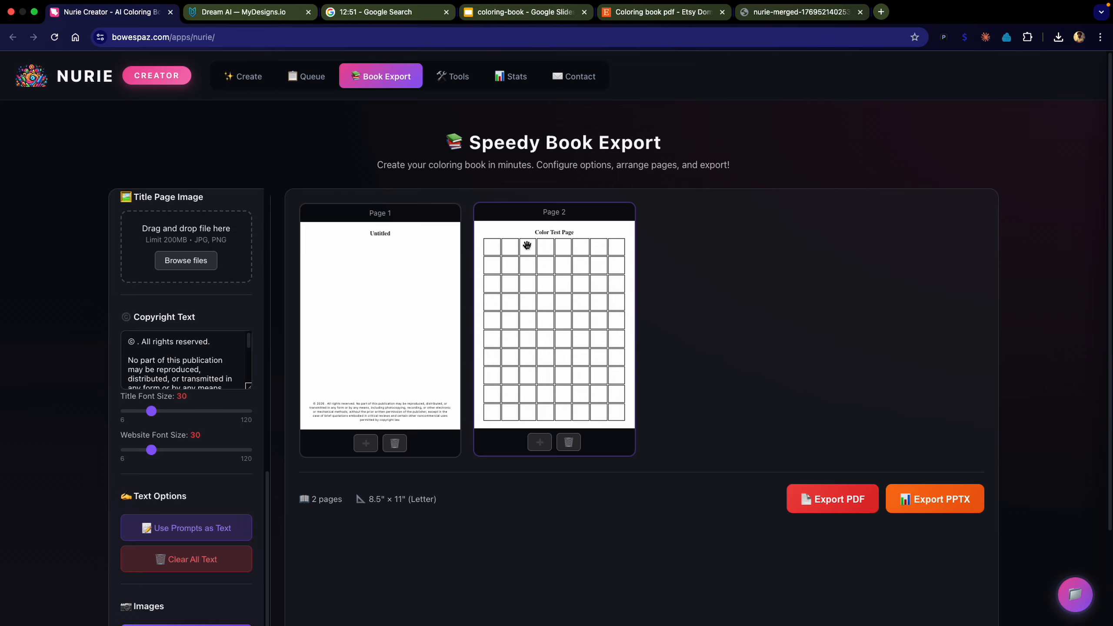
Open the Stats page and look over the usage totals, weekly activity, favorite styles, AI models, print sizes, account timeline and plan.
{"action": "left_click", "coordinate": [525, 83]}
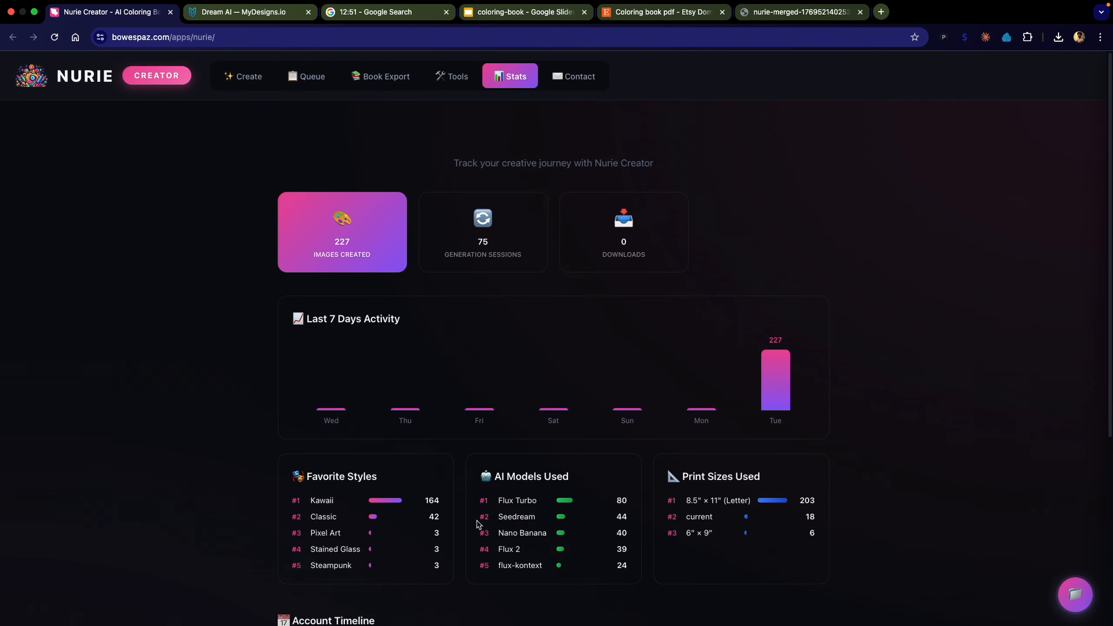
{"action": "scroll", "coordinate": [480, 525], "scroll_direction": "down", "scroll_amount": 3}
{"action": "scroll", "coordinate": [479, 524], "scroll_direction": "down", "scroll_amount": 3}
{"action": "scroll", "coordinate": [479, 525], "scroll_direction": "down", "scroll_amount": 4}
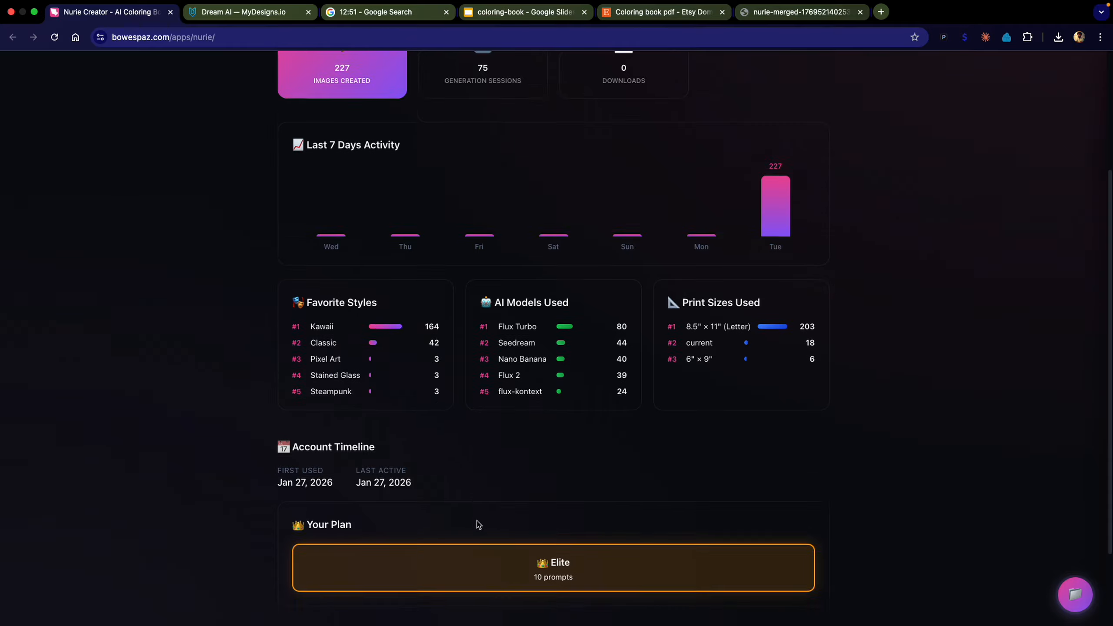
{"action": "scroll", "coordinate": [480, 525], "scroll_direction": "up", "scroll_amount": 9}
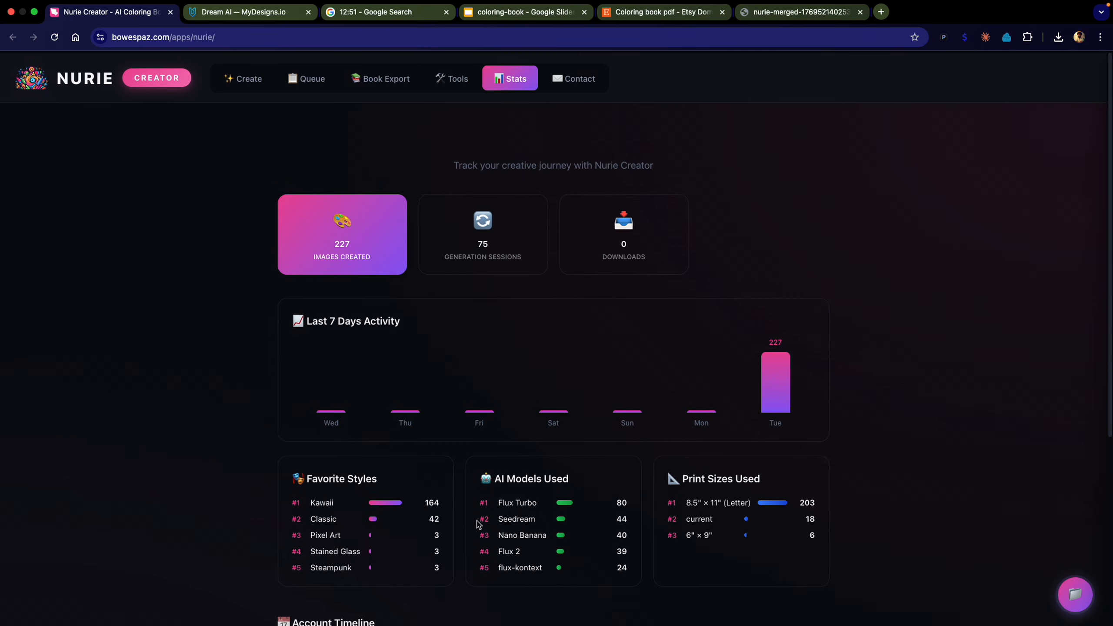